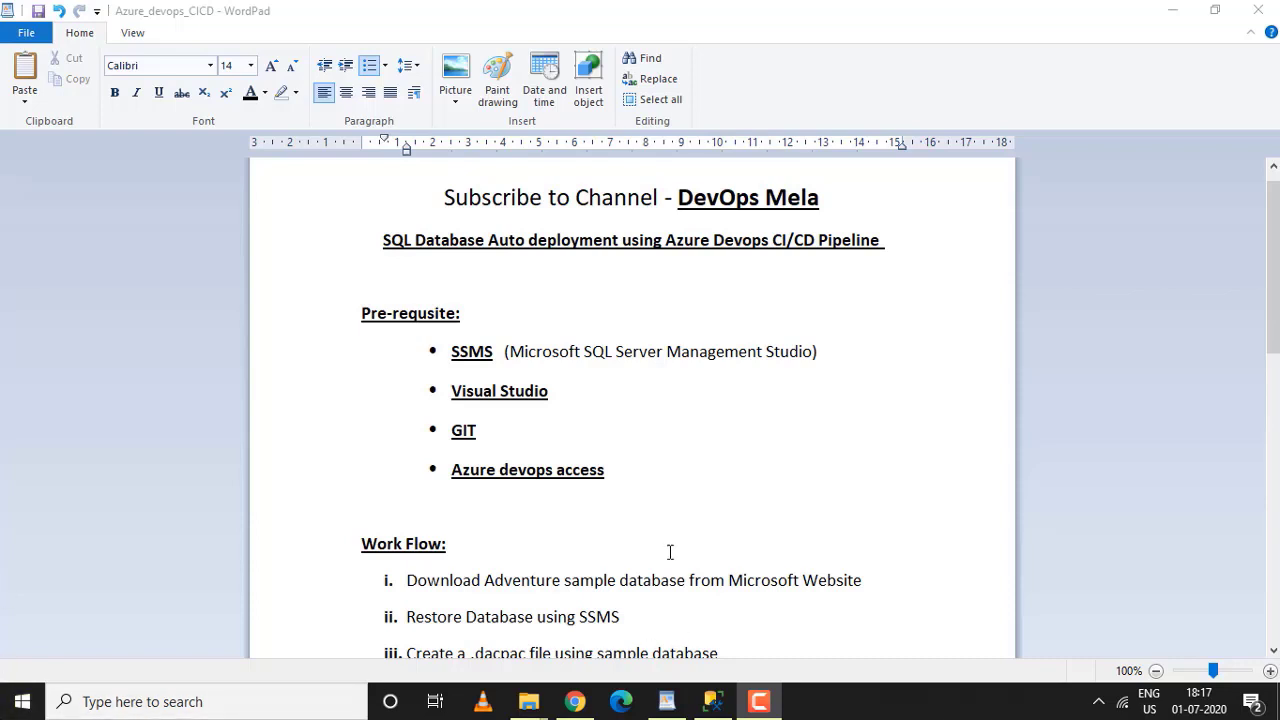
Look over the notes and the AdventureWorks sample databases docs page in the browser
{"action": "scroll", "coordinate": [664, 511], "scroll_direction": "down", "scroll_amount": 2}
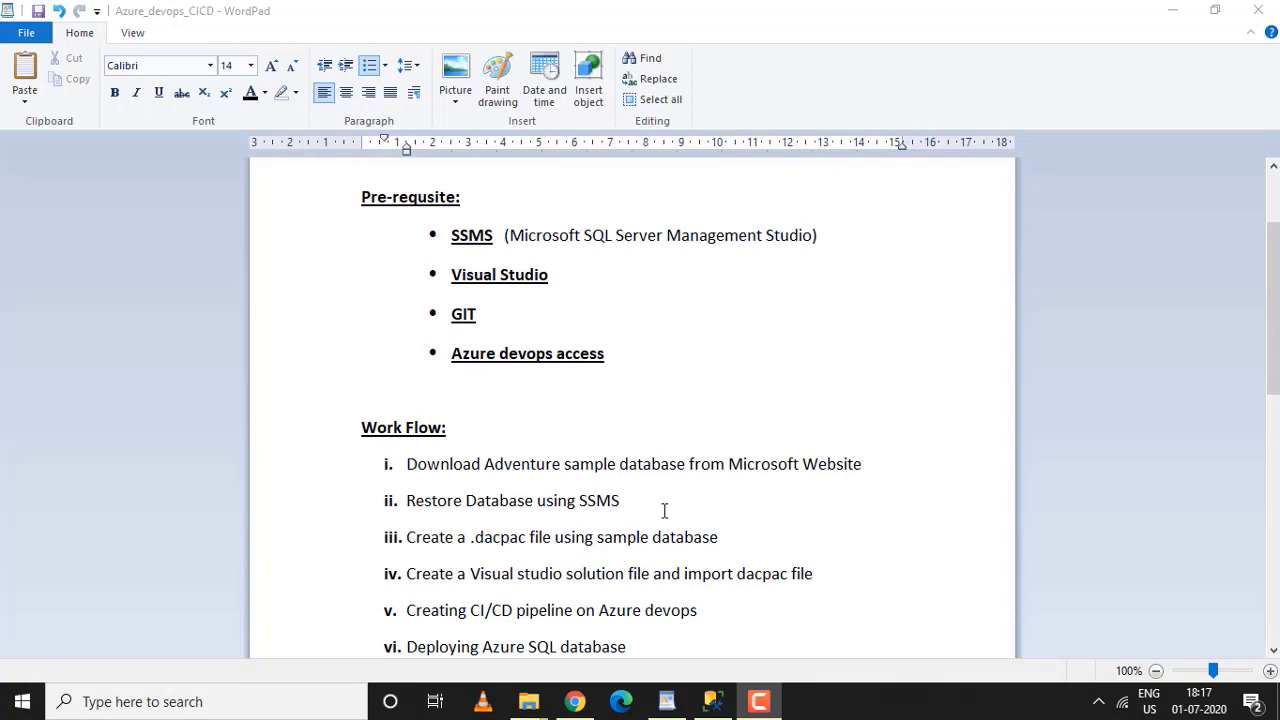
{"action": "scroll", "coordinate": [664, 511], "scroll_direction": "down", "scroll_amount": 2}
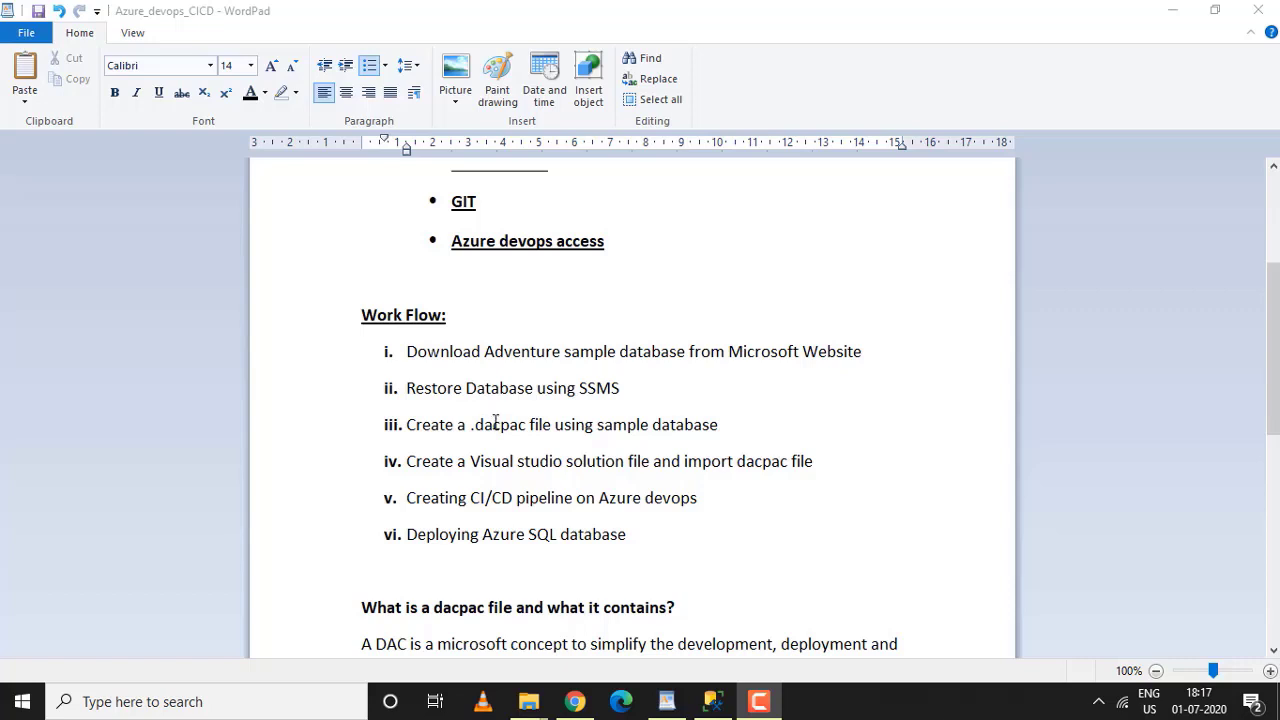
{"action": "scroll", "coordinate": [495, 420], "scroll_direction": "down", "scroll_amount": 2}
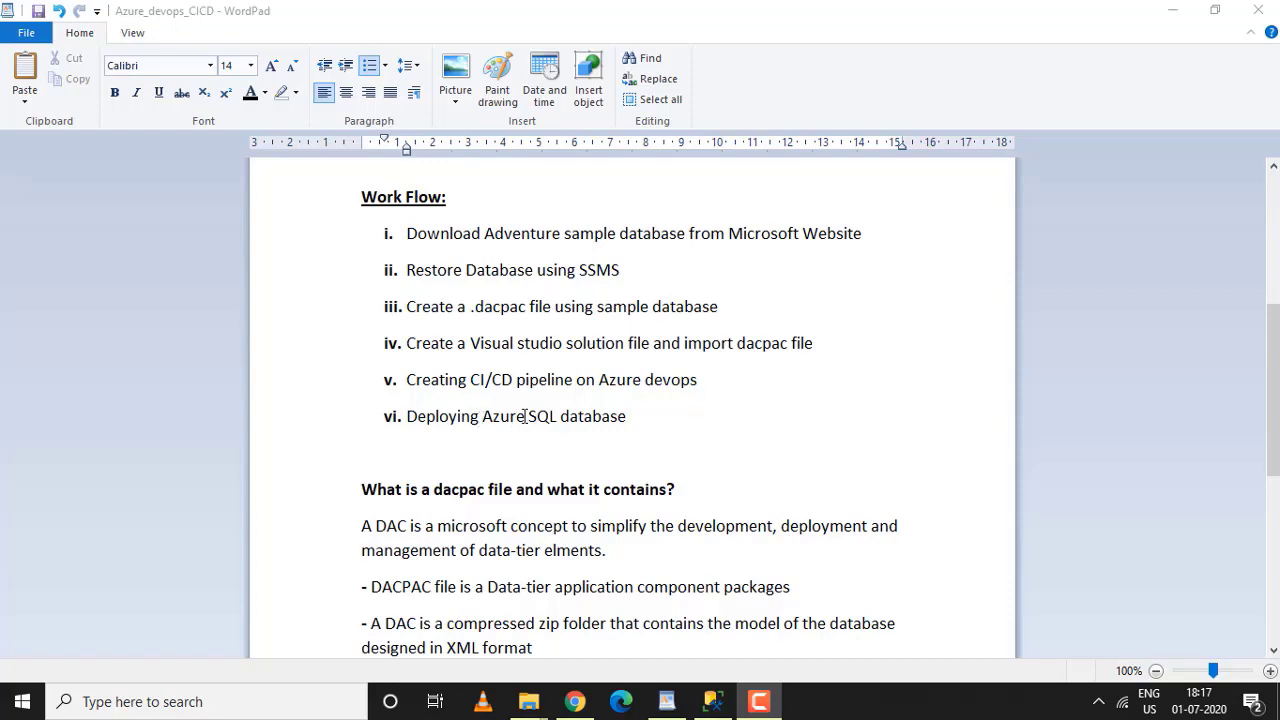
{"action": "left_click", "coordinate": [632, 428]}
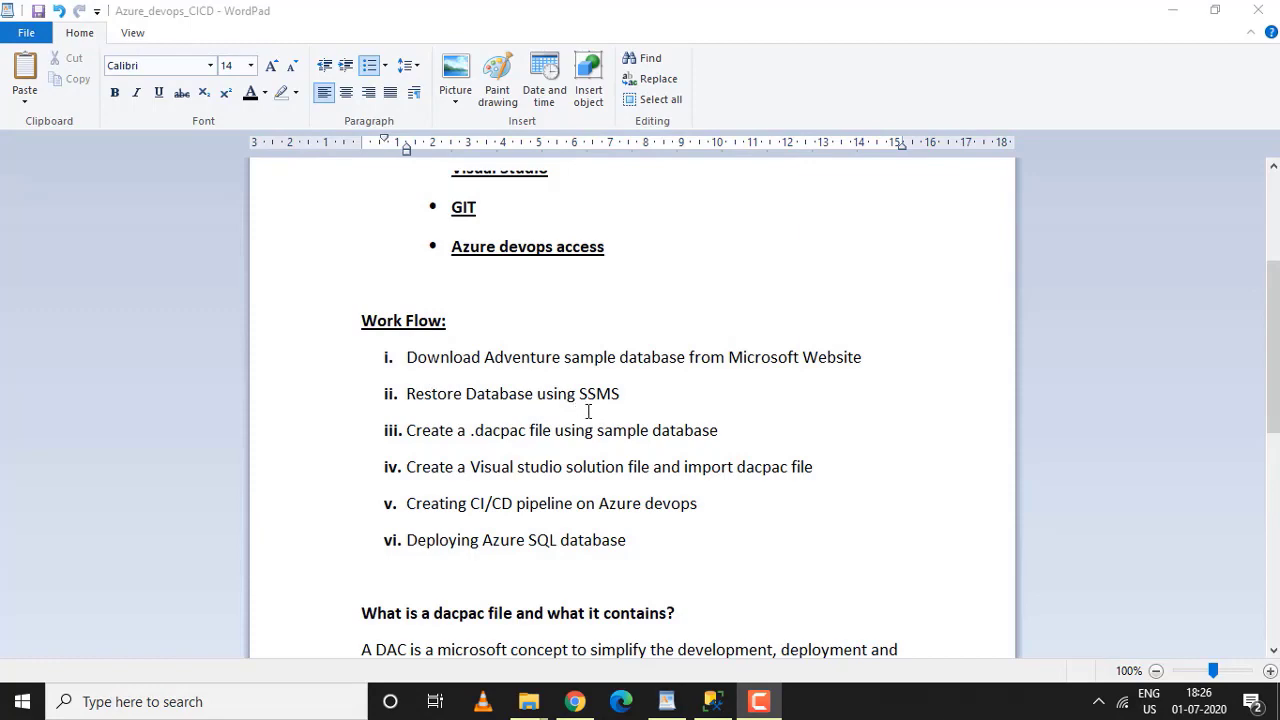
{"action": "left_click", "coordinate": [575, 701]}
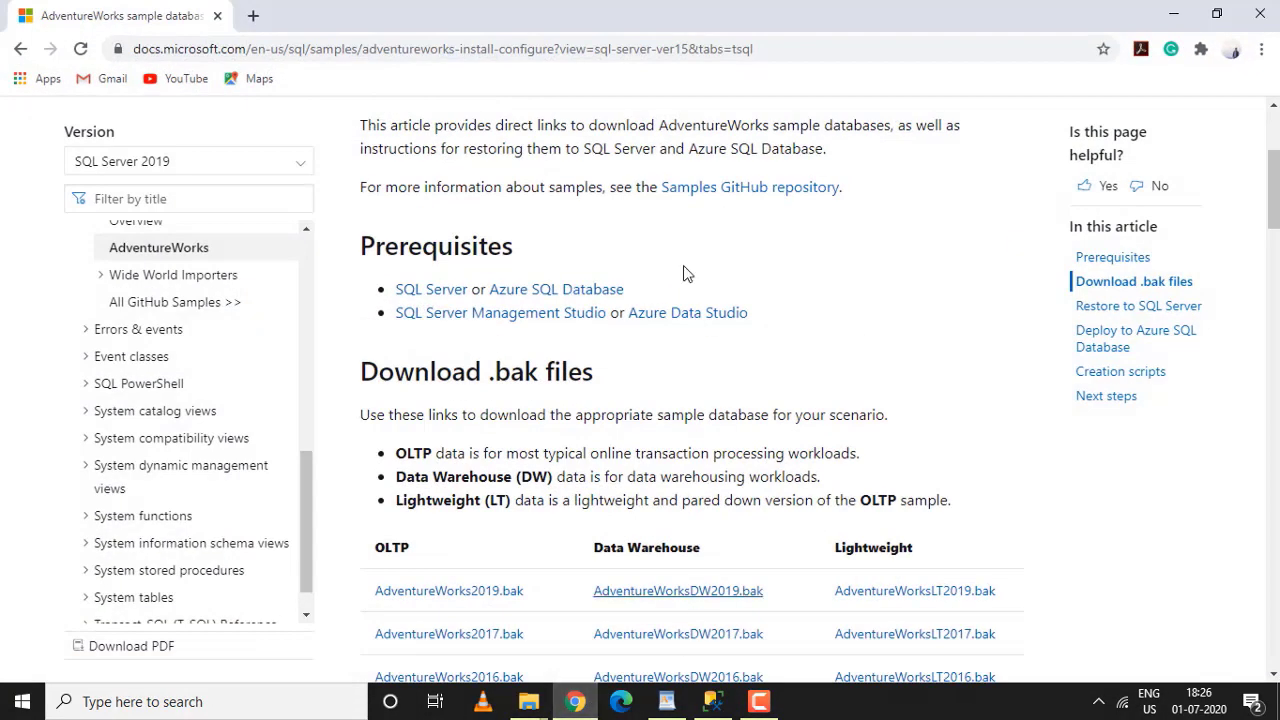
{"action": "left_click", "coordinate": [22, 50]}
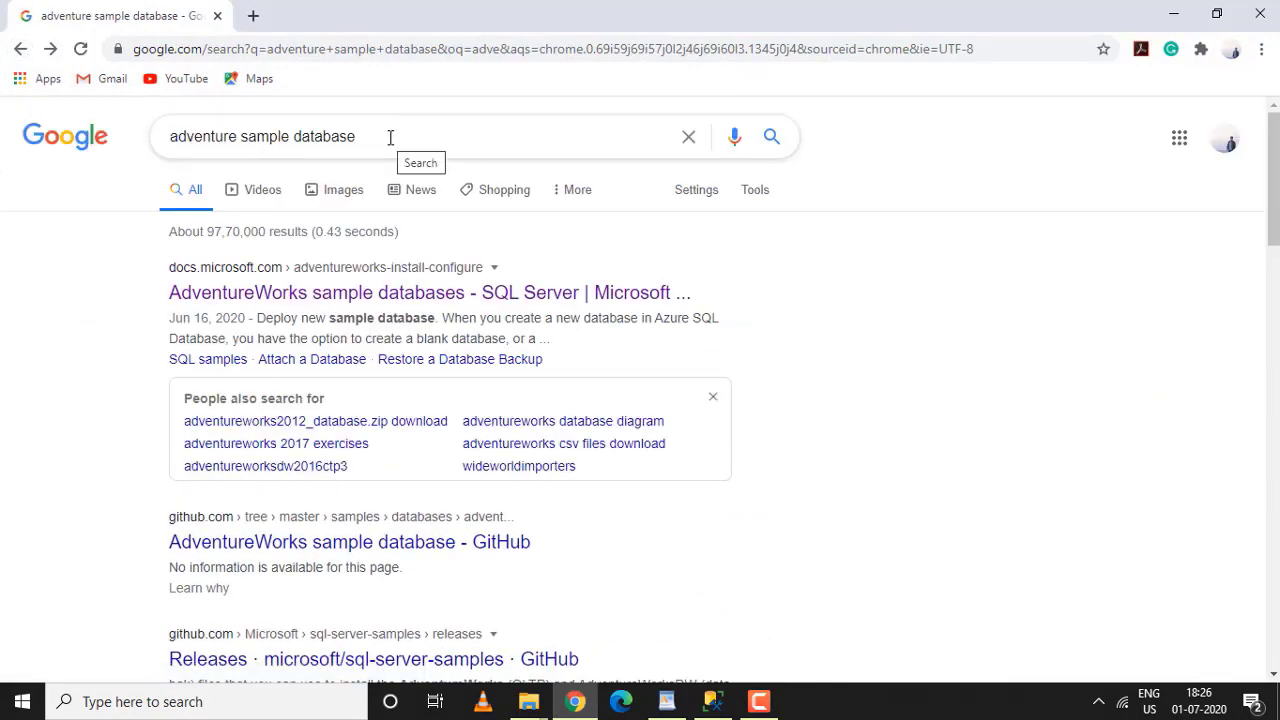
{"action": "left_click", "coordinate": [298, 294]}
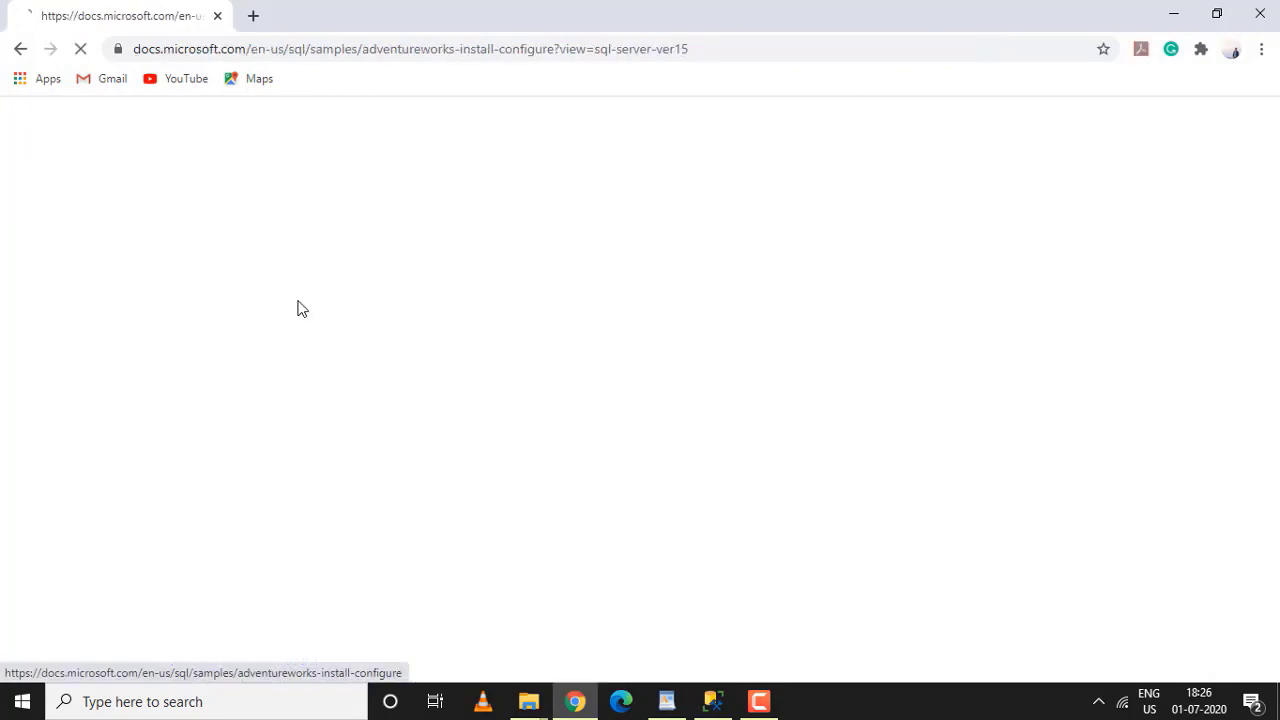
{"action": "scroll", "coordinate": [611, 491], "scroll_direction": "down", "scroll_amount": 5}
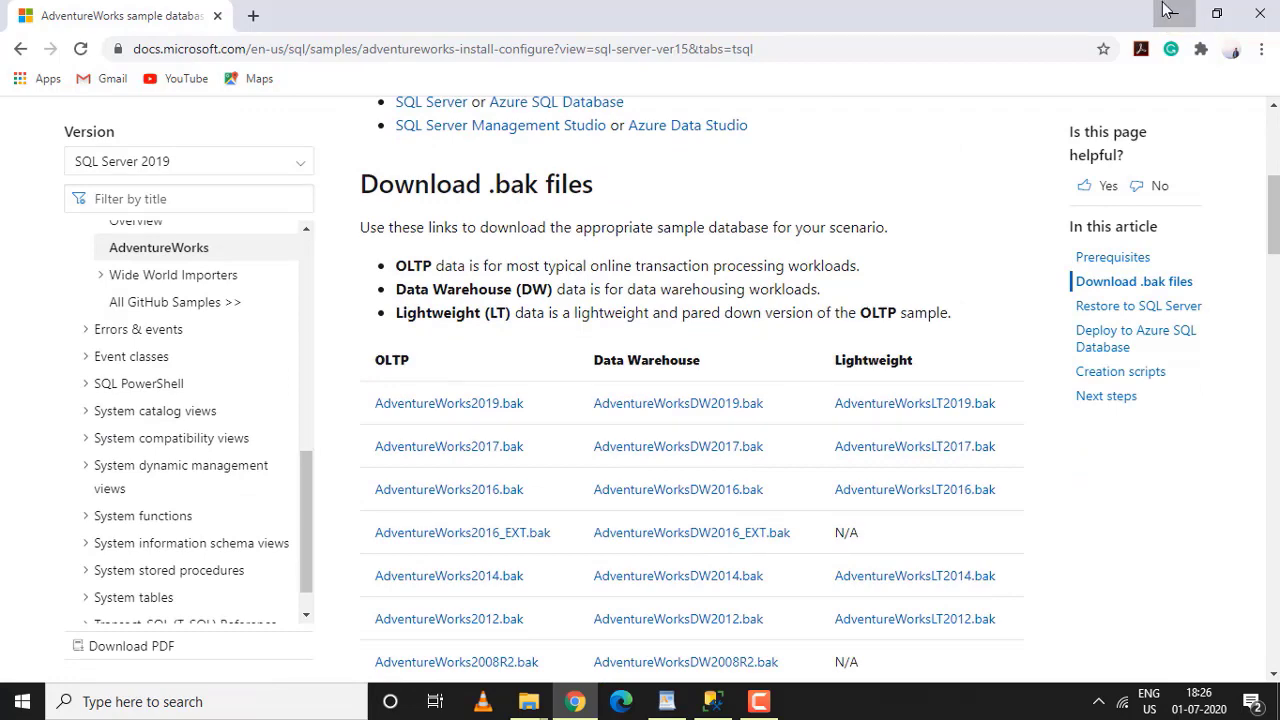
{"action": "left_click", "coordinate": [1168, 12]}
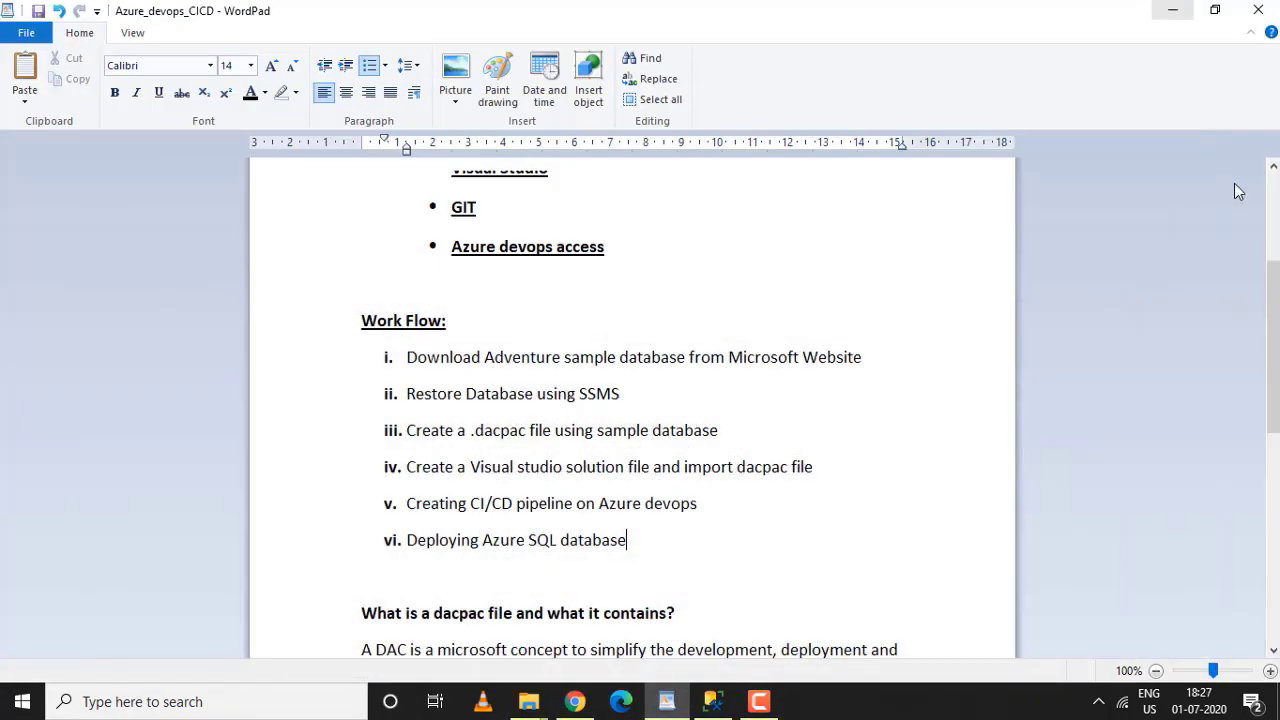
In SSMS, collapse Databases and bring up its Restore Database window
{"action": "left_click", "coordinate": [712, 701]}
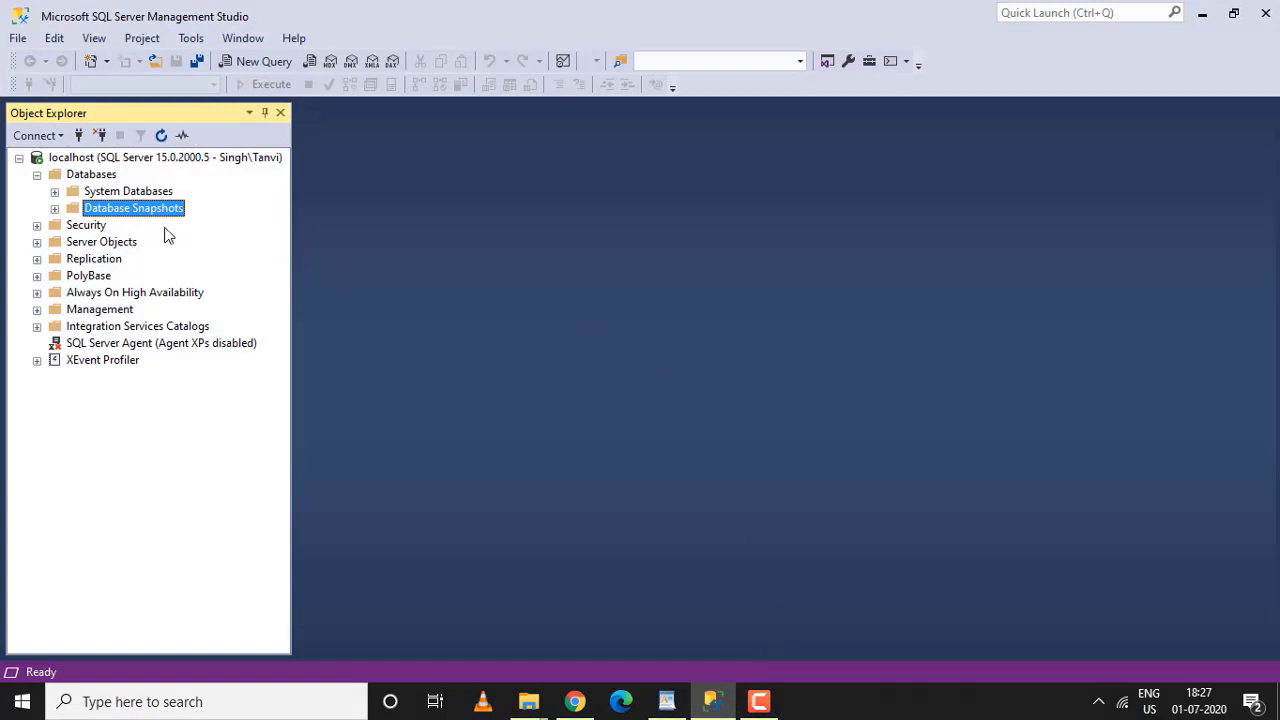
{"action": "left_click", "coordinate": [37, 176]}
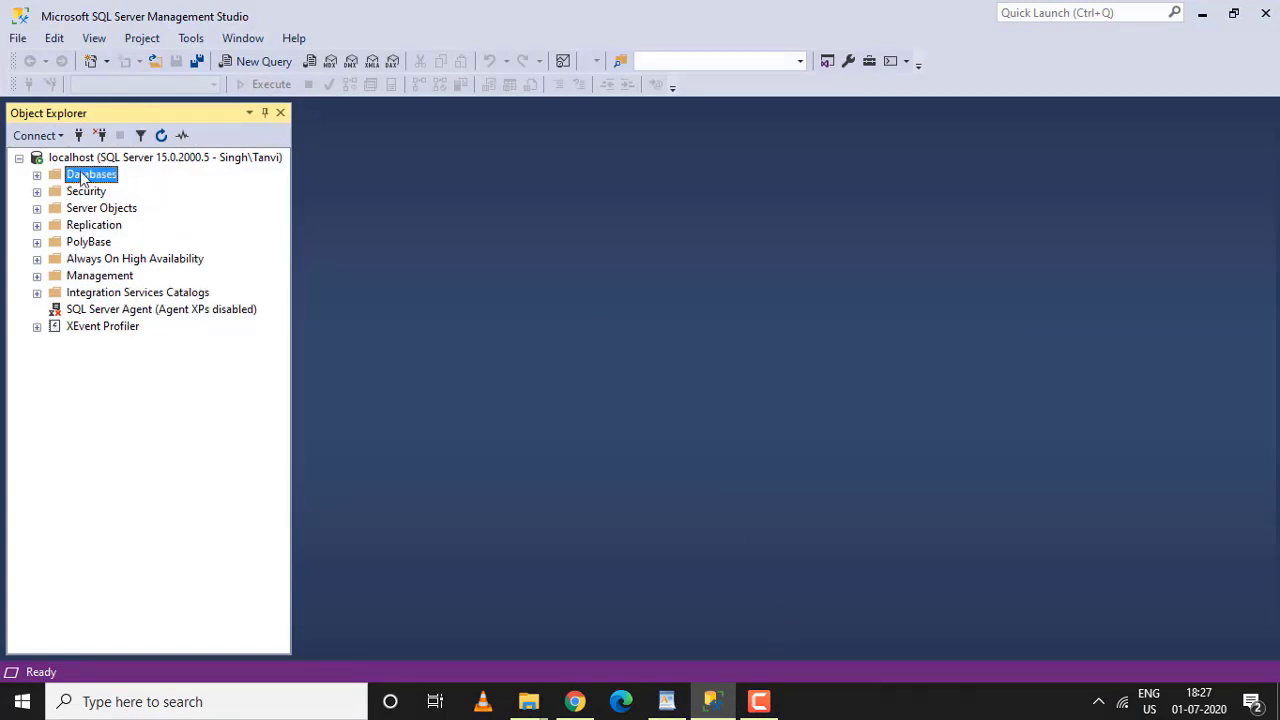
{"action": "right_click", "coordinate": [90, 178]}
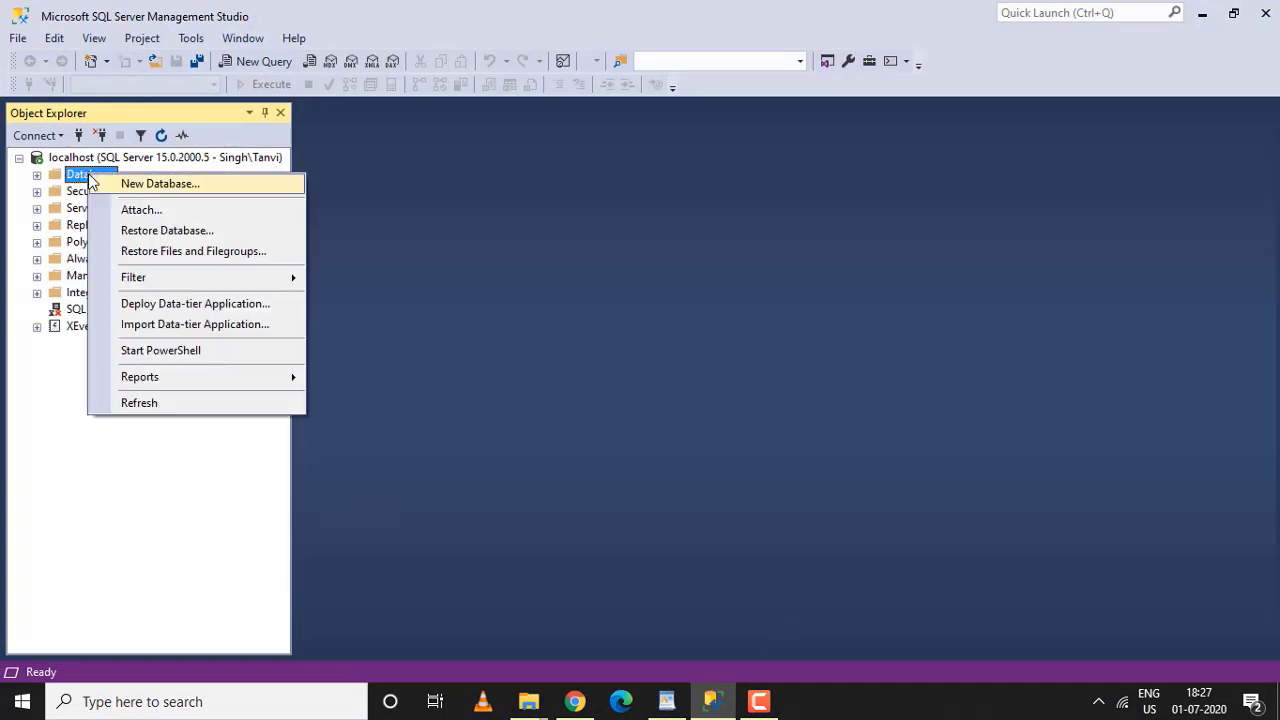
{"action": "left_click", "coordinate": [149, 232]}
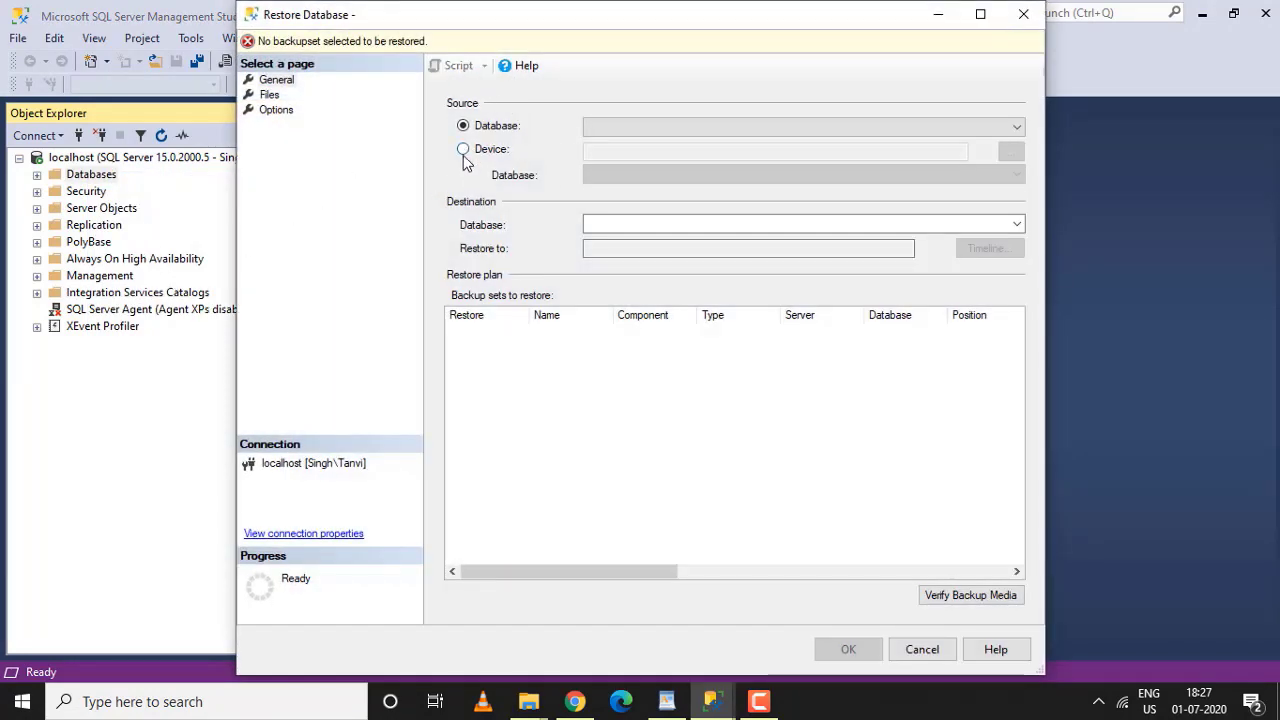
Restore AdventureWorks2017 onto localhost from the AdventureWorks2017.bak backup device
{"action": "left_click", "coordinate": [463, 150]}
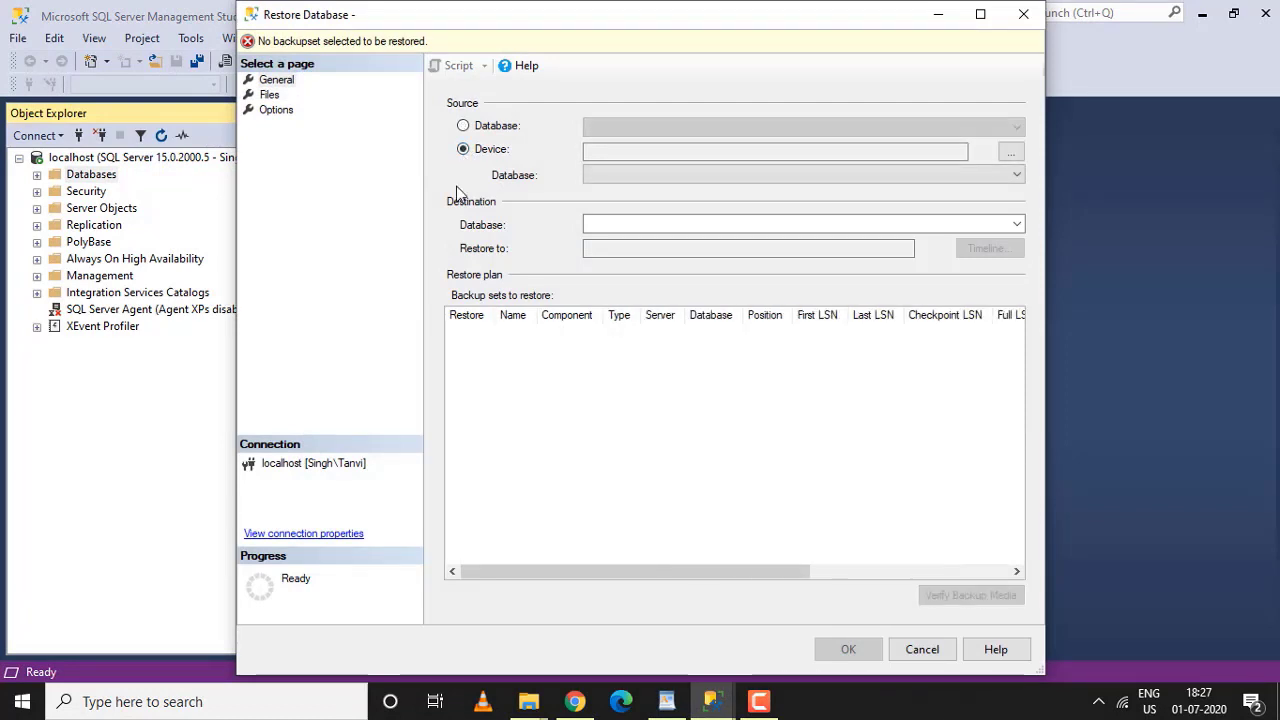
{"action": "left_click", "coordinate": [1011, 153]}
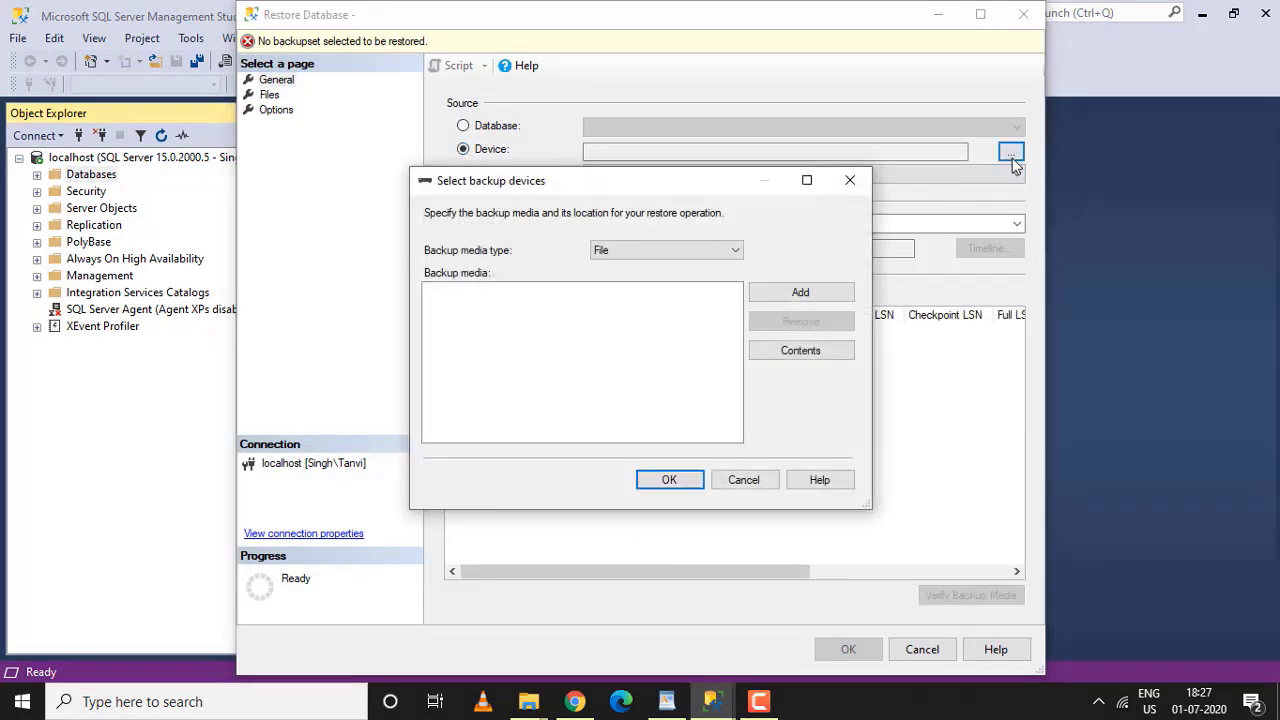
{"action": "left_click", "coordinate": [803, 294]}
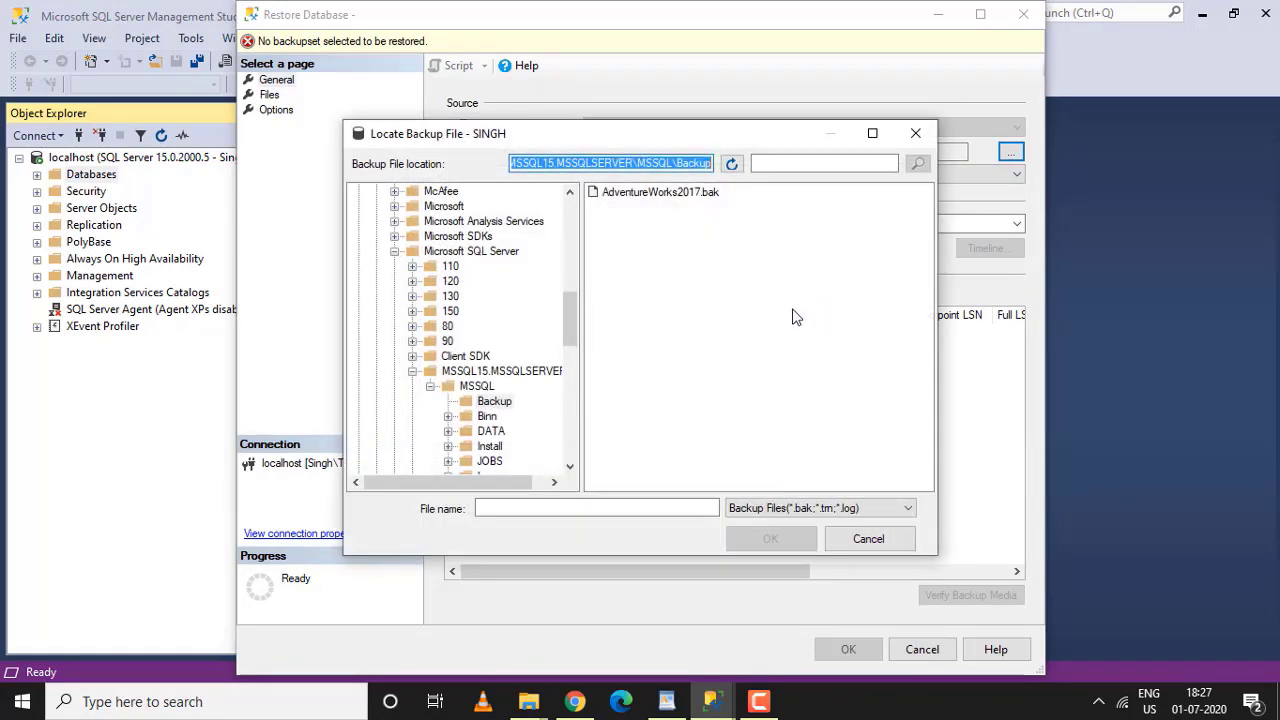
{"action": "left_click", "coordinate": [674, 199]}
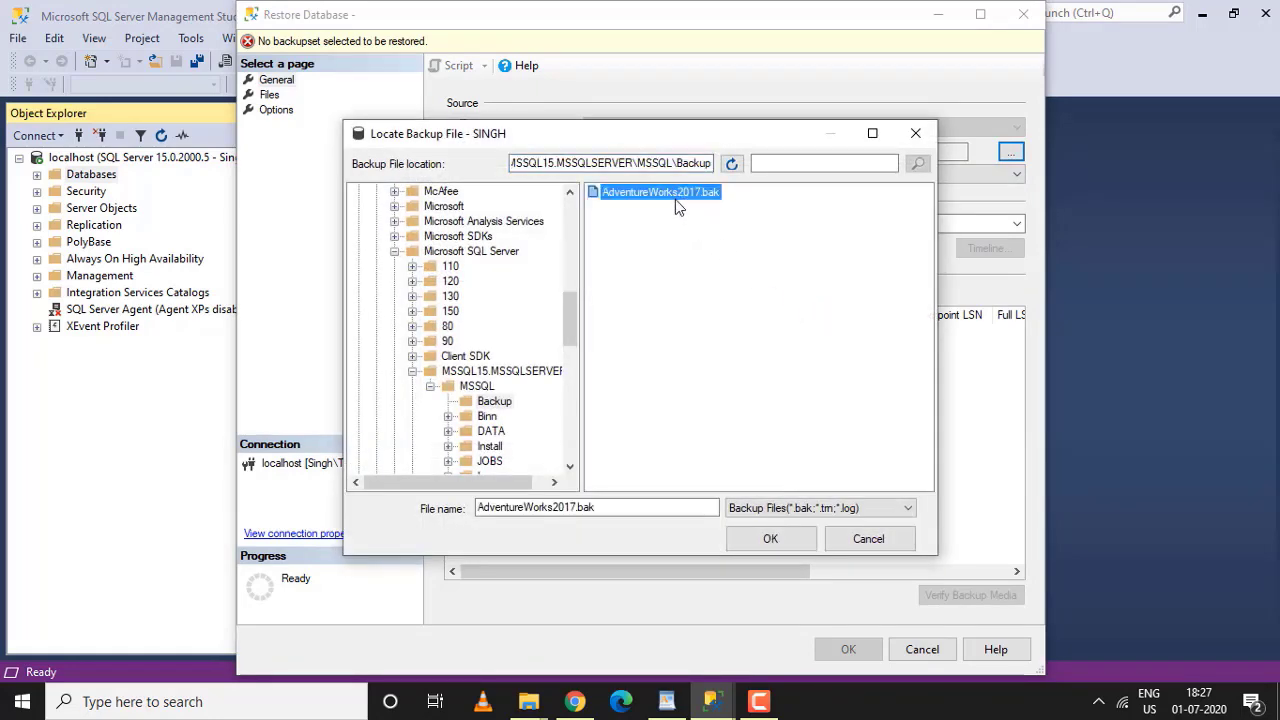
{"action": "left_click", "coordinate": [777, 540]}
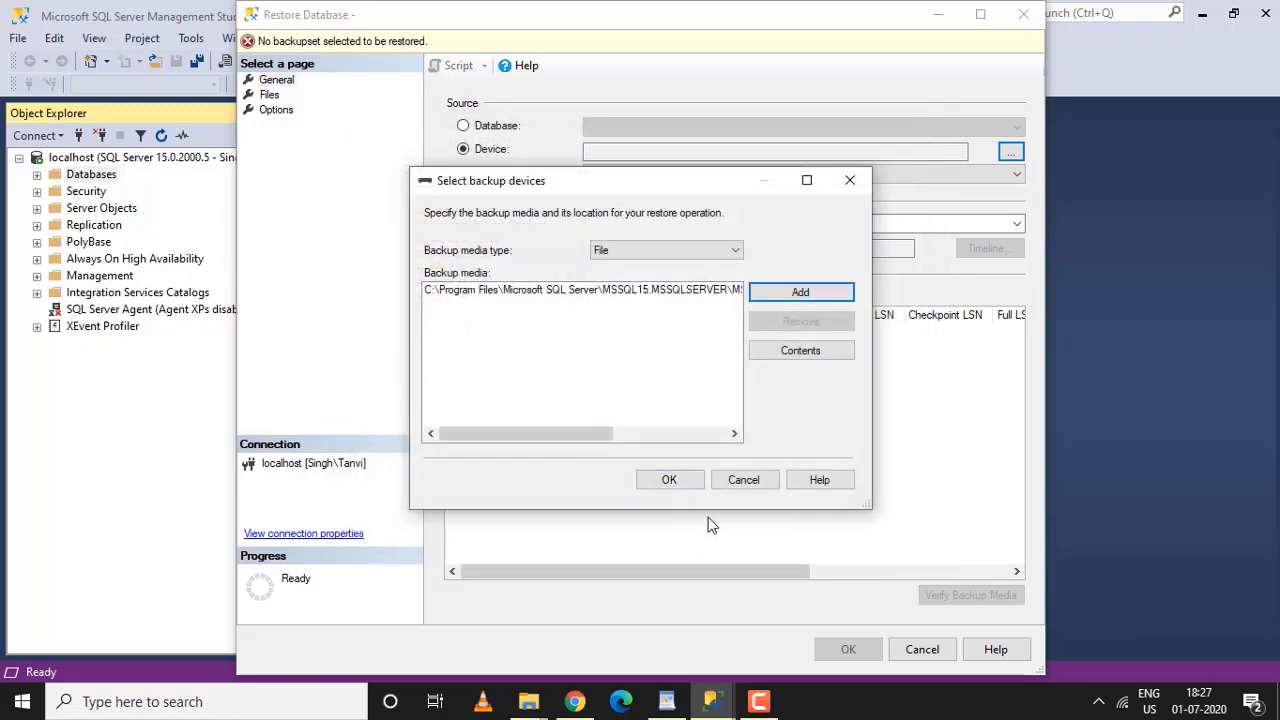
{"action": "left_click", "coordinate": [662, 482]}
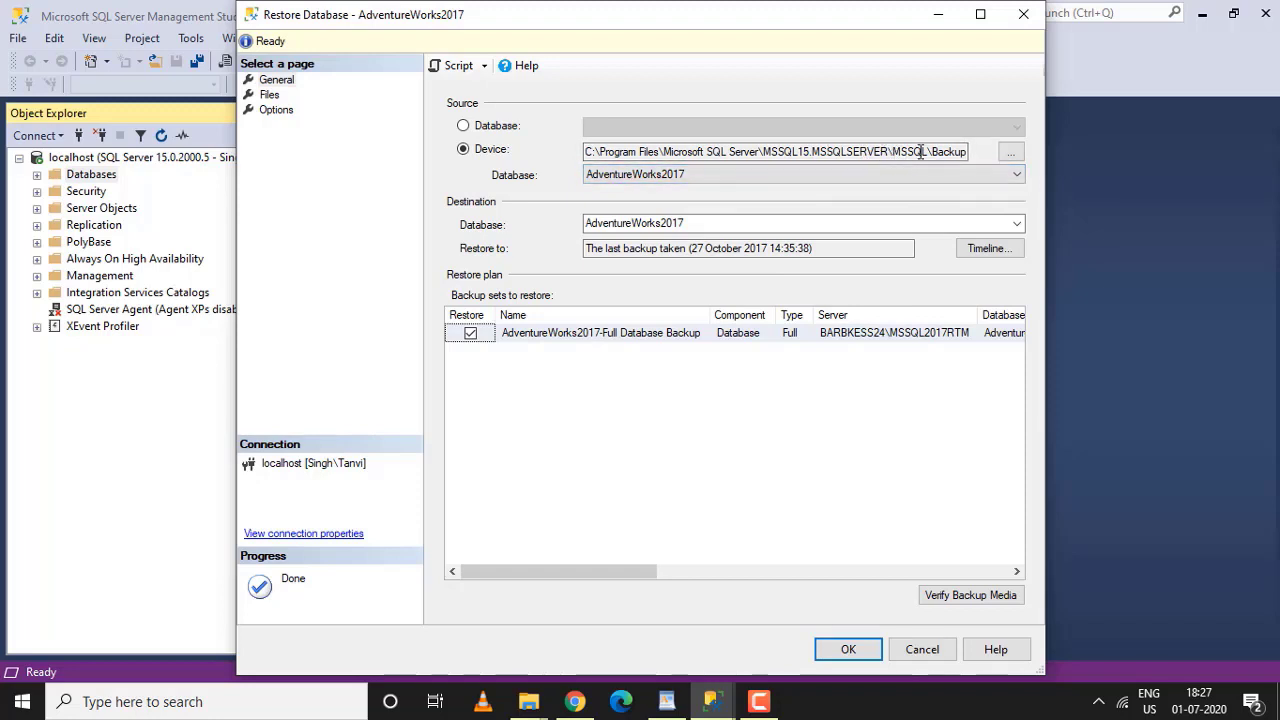
{"action": "double_click", "coordinate": [630, 223]}
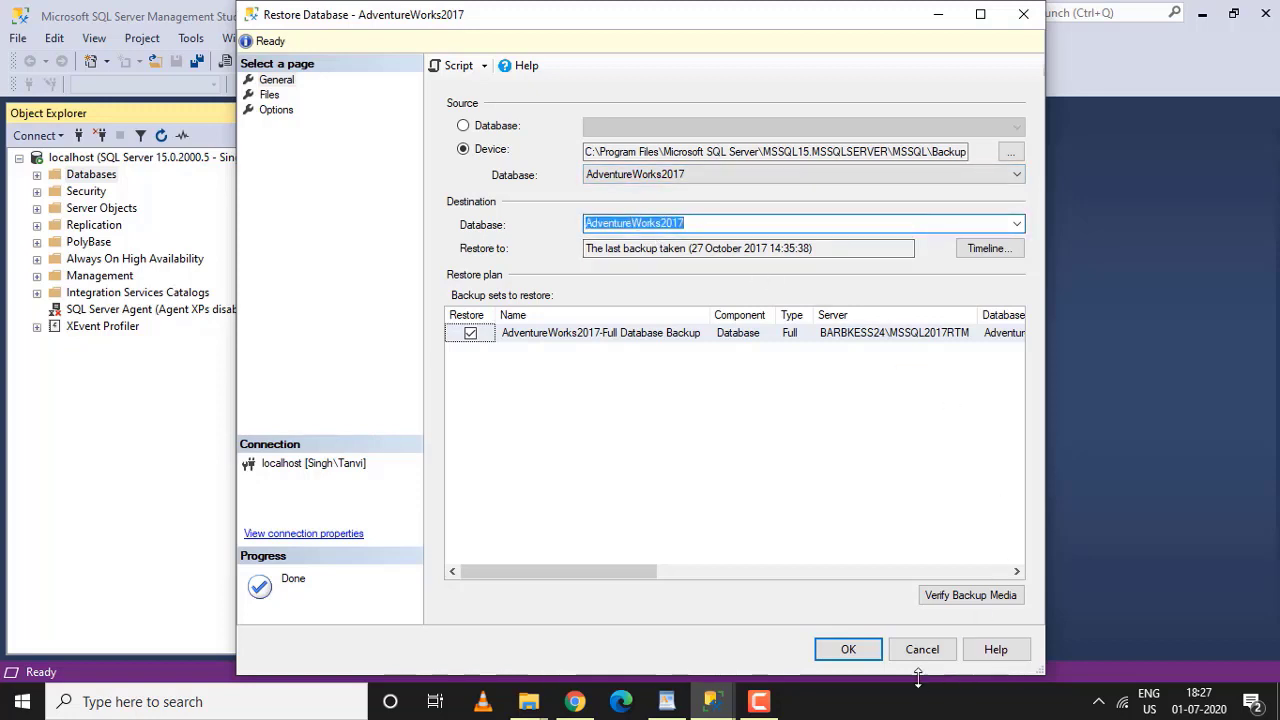
{"action": "left_click", "coordinate": [849, 650]}
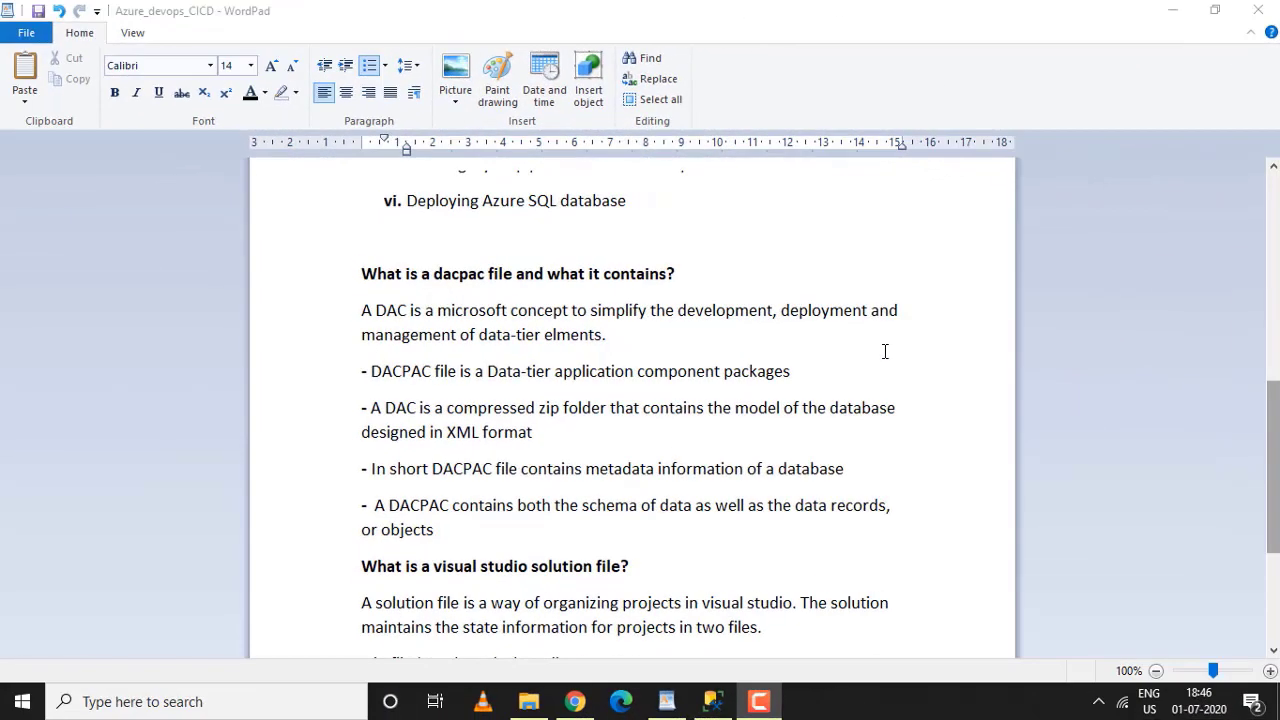
Scroll the dacpac notes back up to Work Flow and minimize WordPad
{"action": "scroll", "coordinate": [885, 351], "scroll_direction": "up", "scroll_amount": 4}
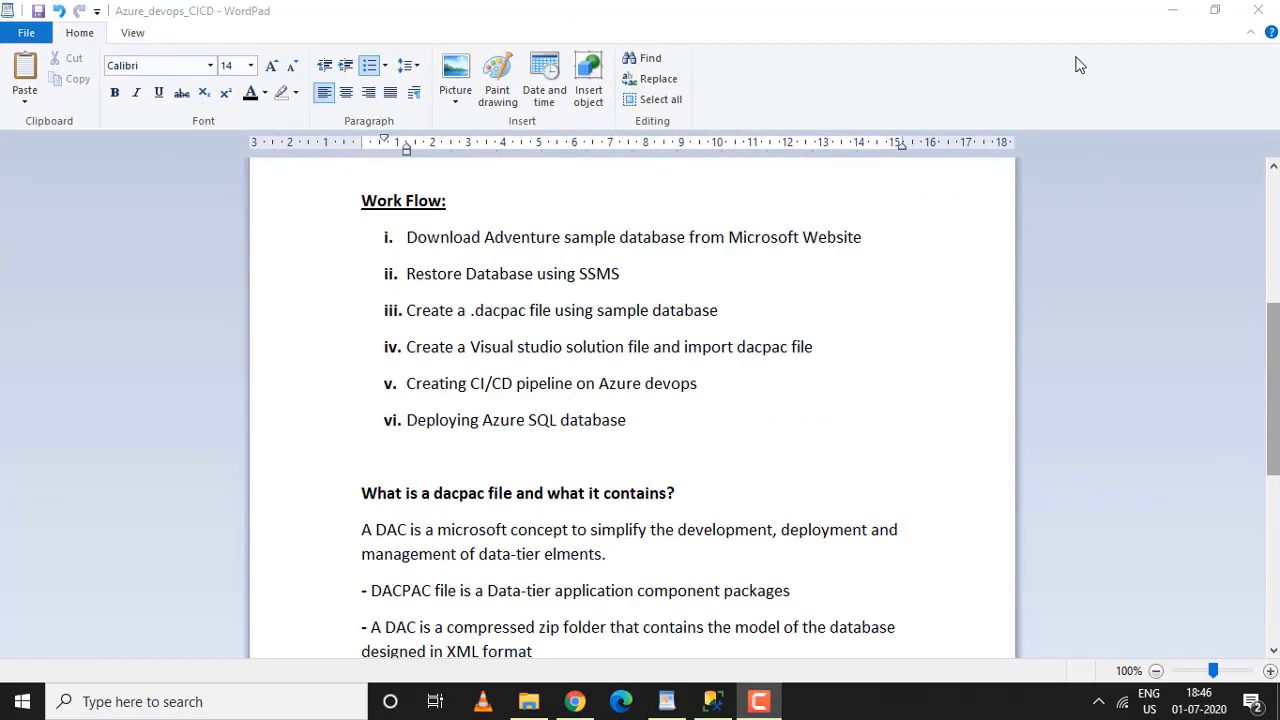
{"action": "left_click", "coordinate": [1172, 14]}
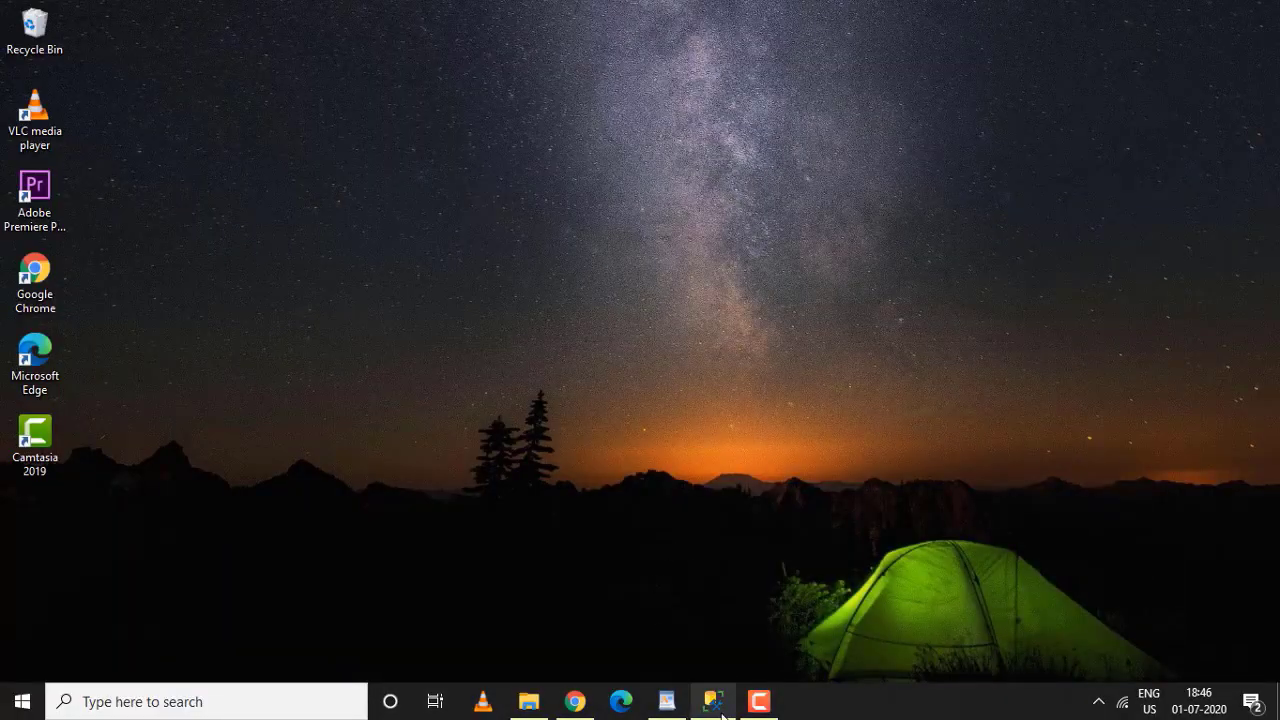
Start Extract Data-tier Application on AdventureWorks2017 from its Tasks menu under localhost > Databases
{"action": "left_click", "coordinate": [714, 710]}
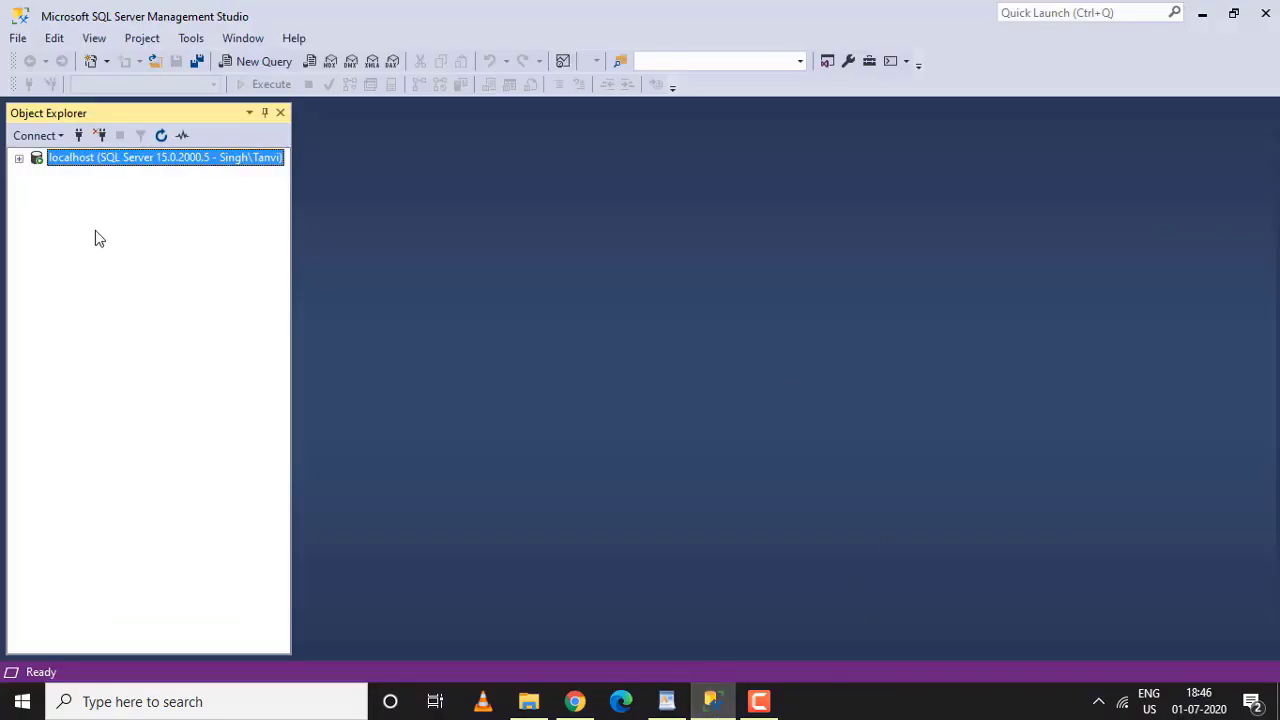
{"action": "left_click", "coordinate": [18, 158]}
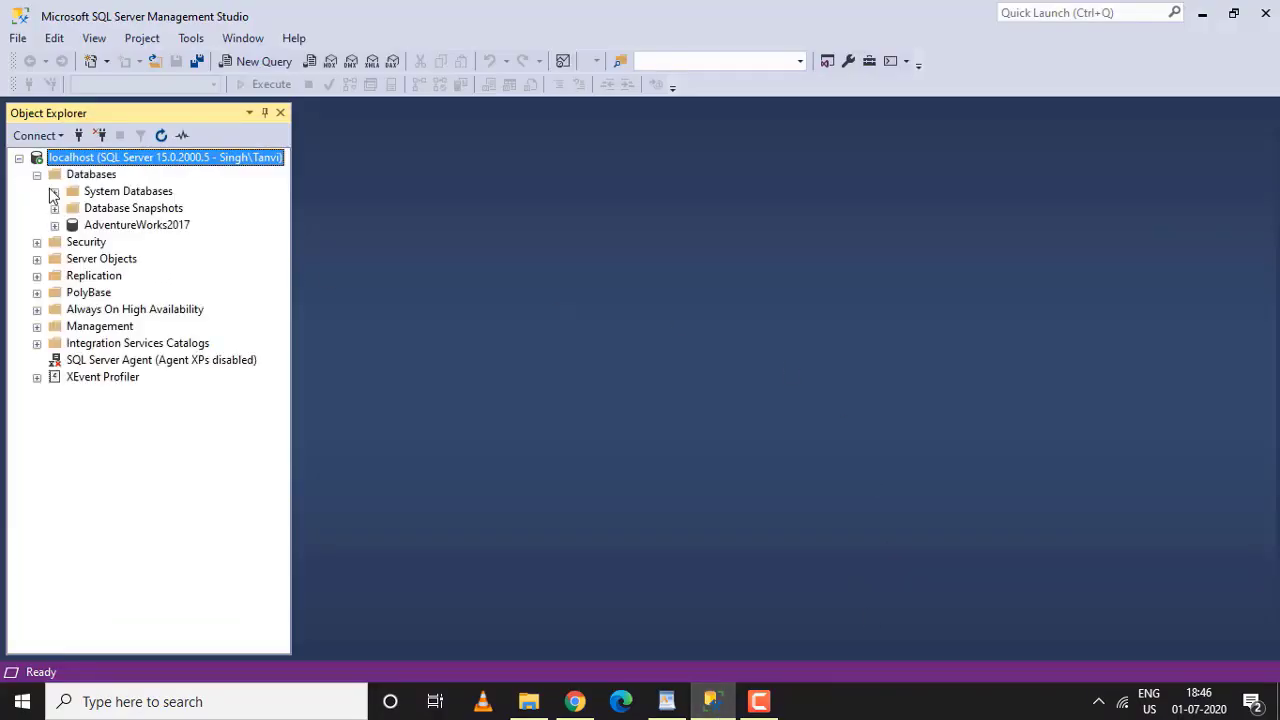
{"action": "left_click", "coordinate": [100, 226]}
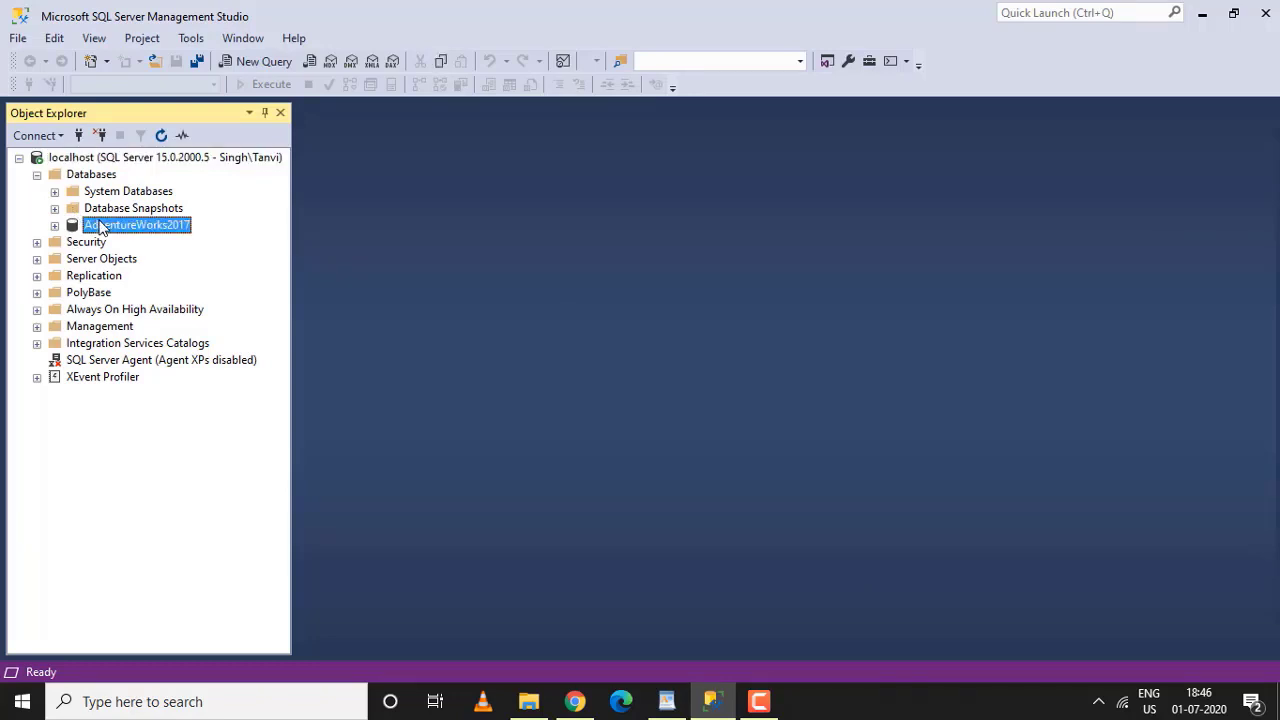
{"action": "right_click", "coordinate": [100, 227]}
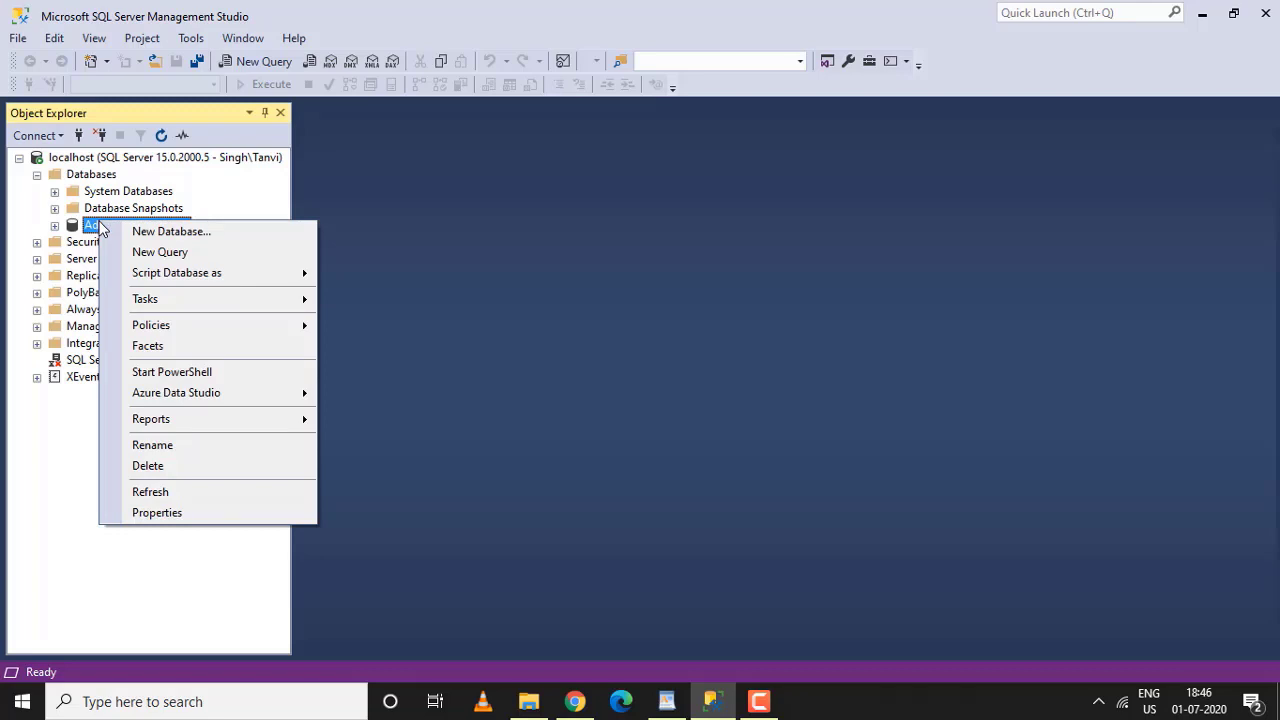
{"action": "mouse_move", "coordinate": [178, 303]}
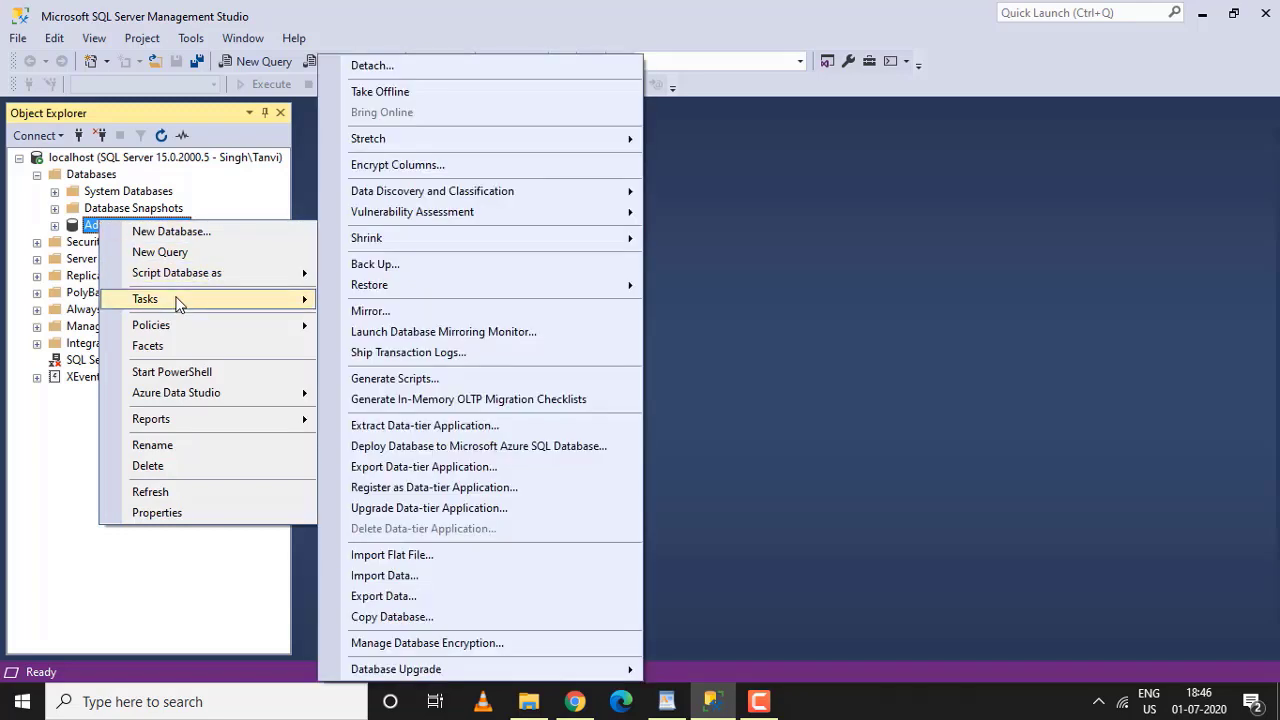
{"action": "left_click", "coordinate": [410, 424]}
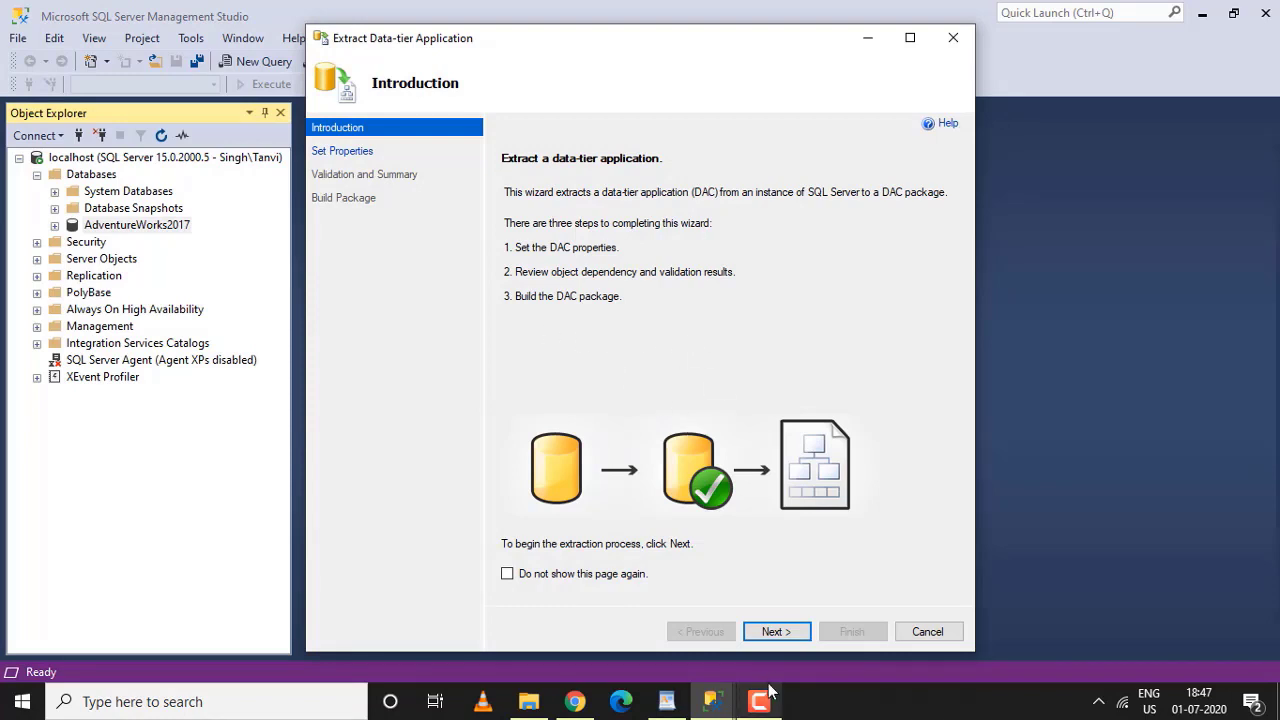
Build AdventureWorks2017.dacpac using the default save path, then finish the extraction wizard
{"action": "left_click", "coordinate": [775, 631]}
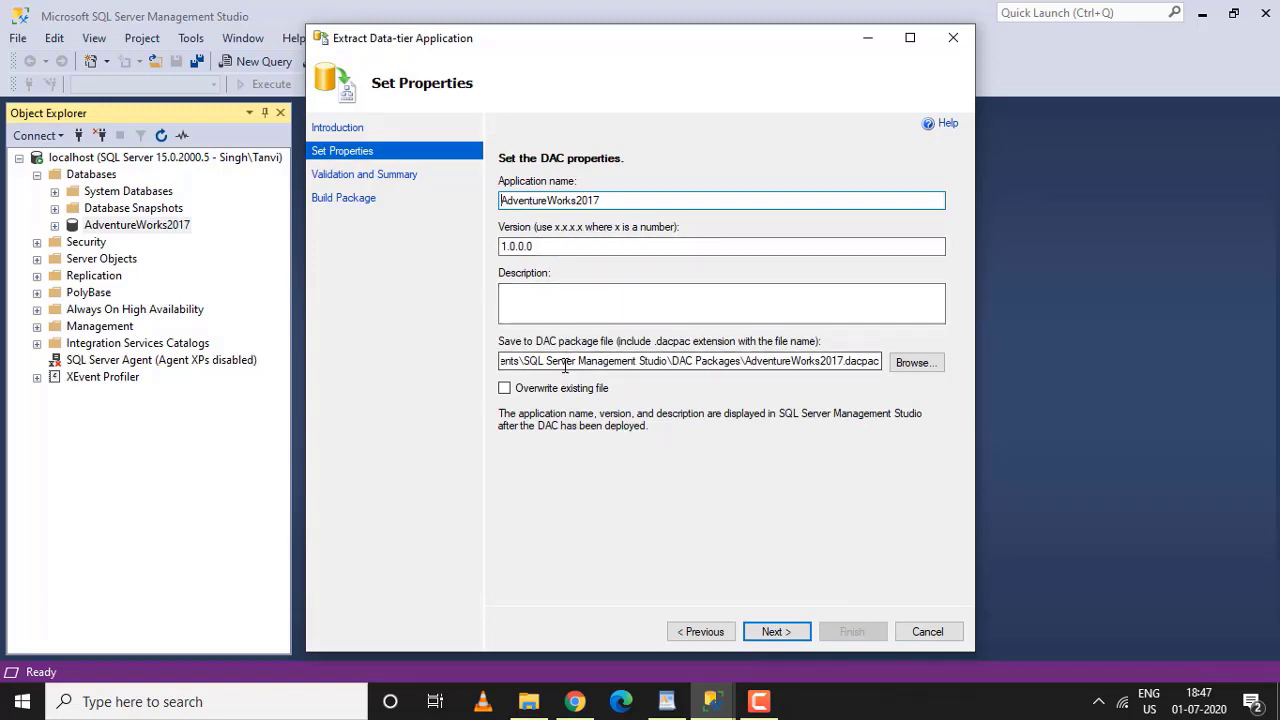
{"action": "left_click_drag", "start_coordinate": [565, 366], "coordinate": [490, 372]}
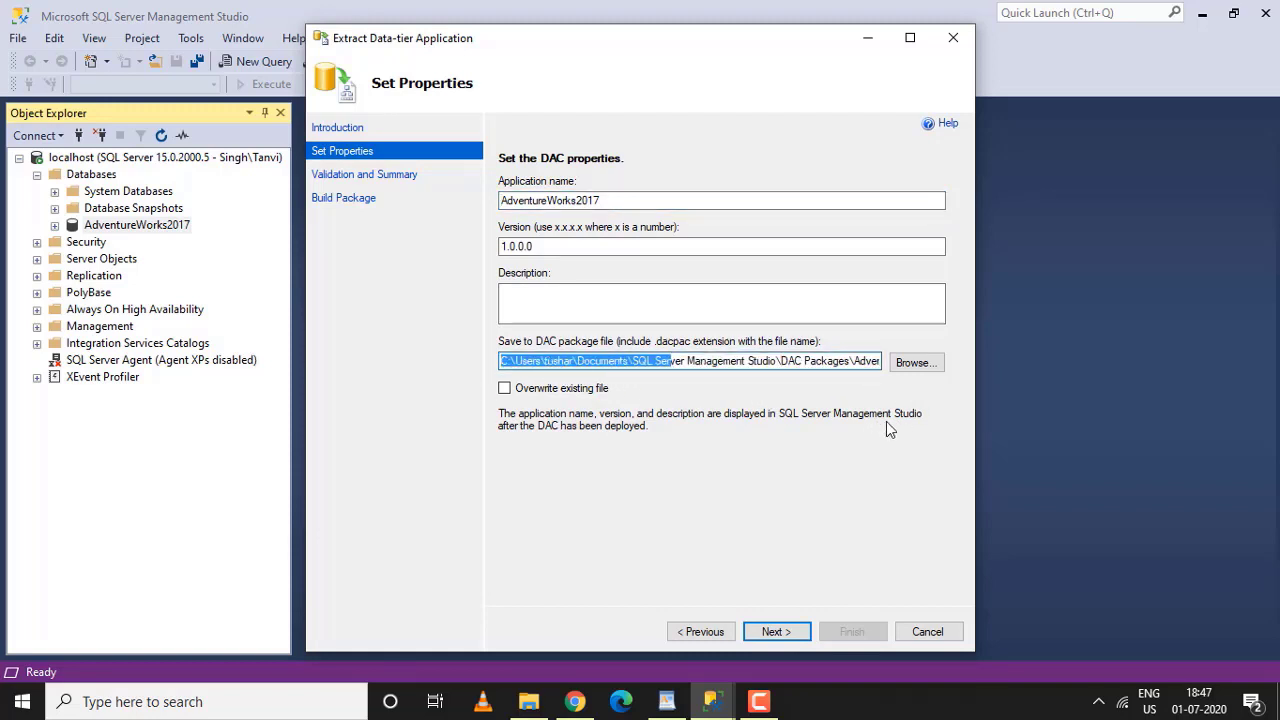
{"action": "left_click", "coordinate": [789, 640]}
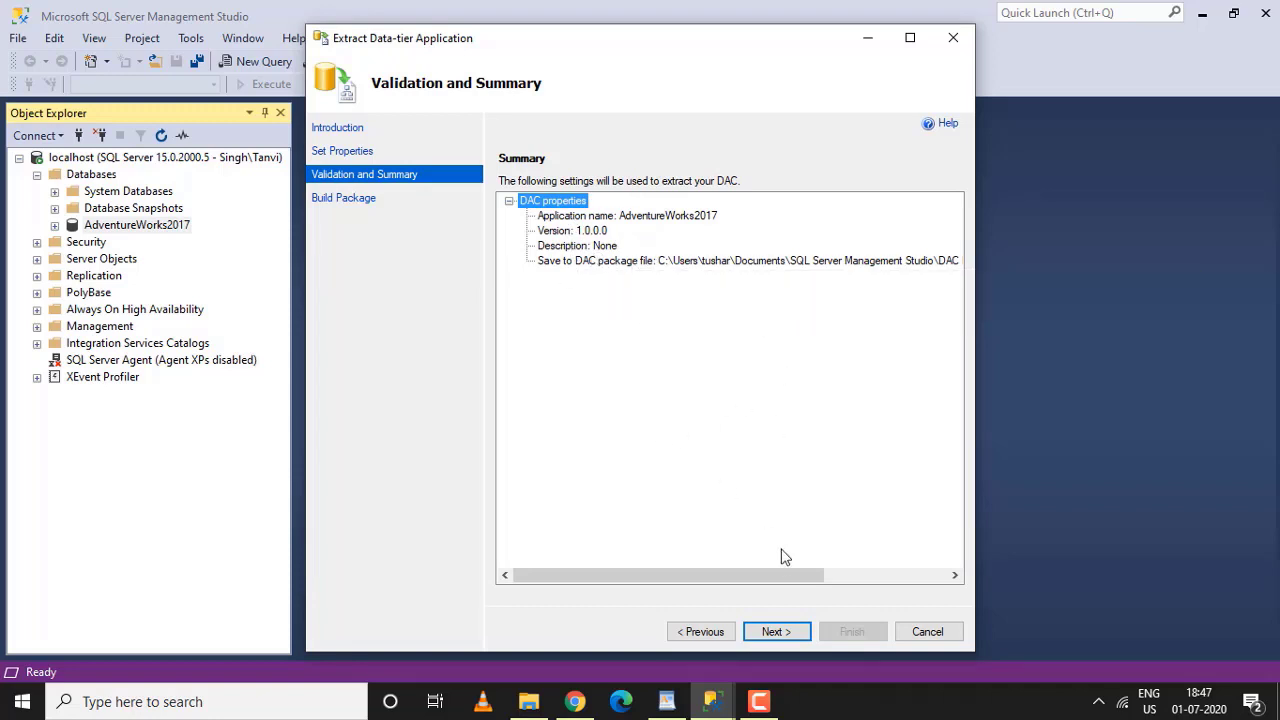
{"action": "left_click_drag", "start_coordinate": [783, 572], "coordinate": [760, 605]}
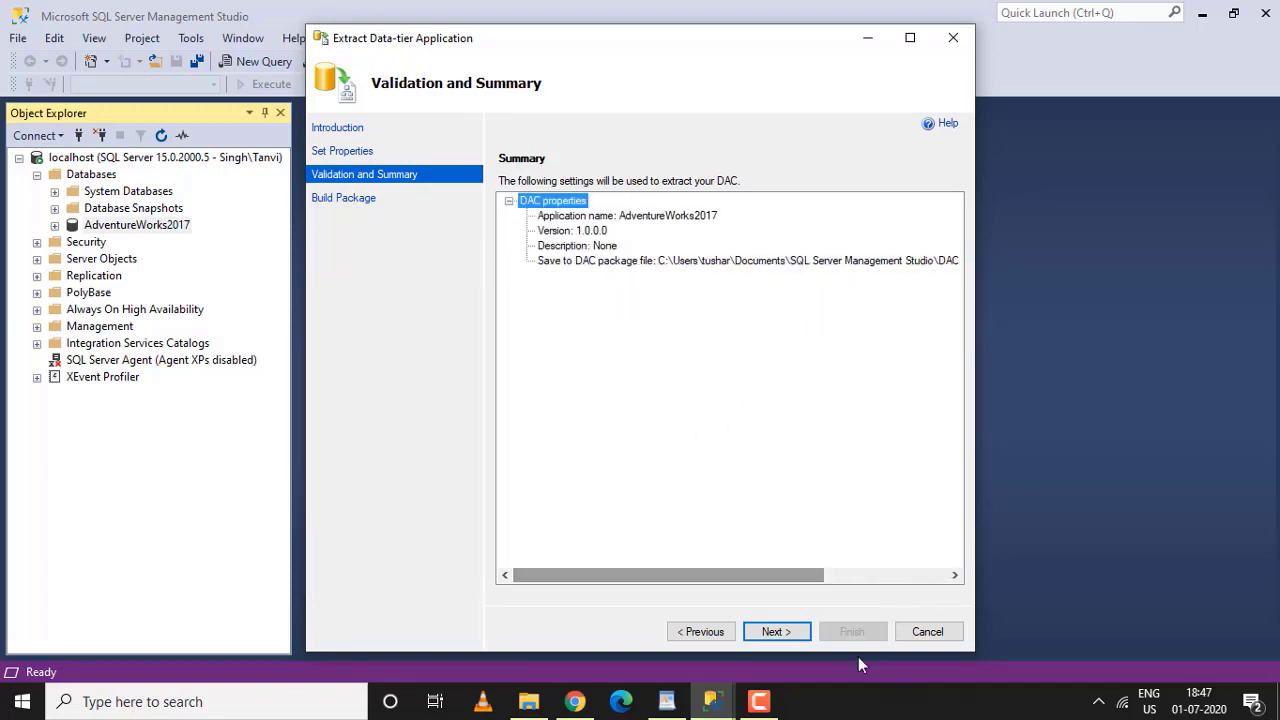
{"action": "left_click", "coordinate": [801, 635]}
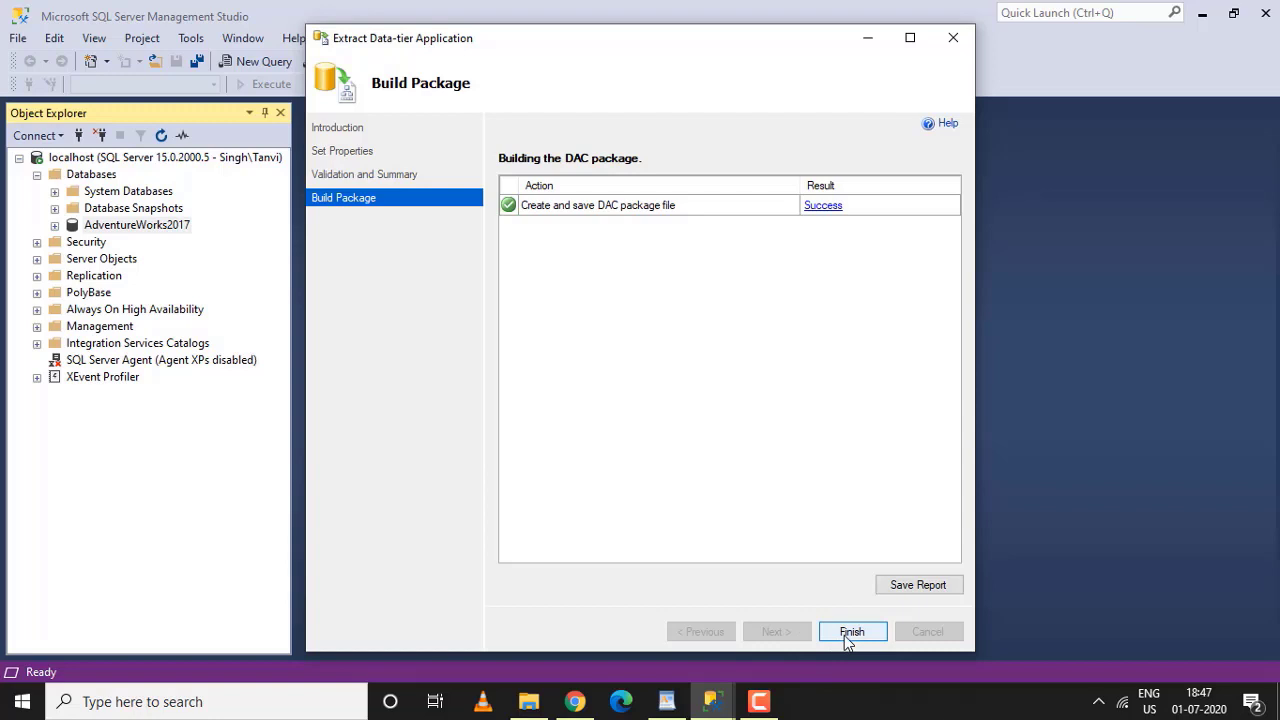
{"action": "left_click", "coordinate": [845, 637]}
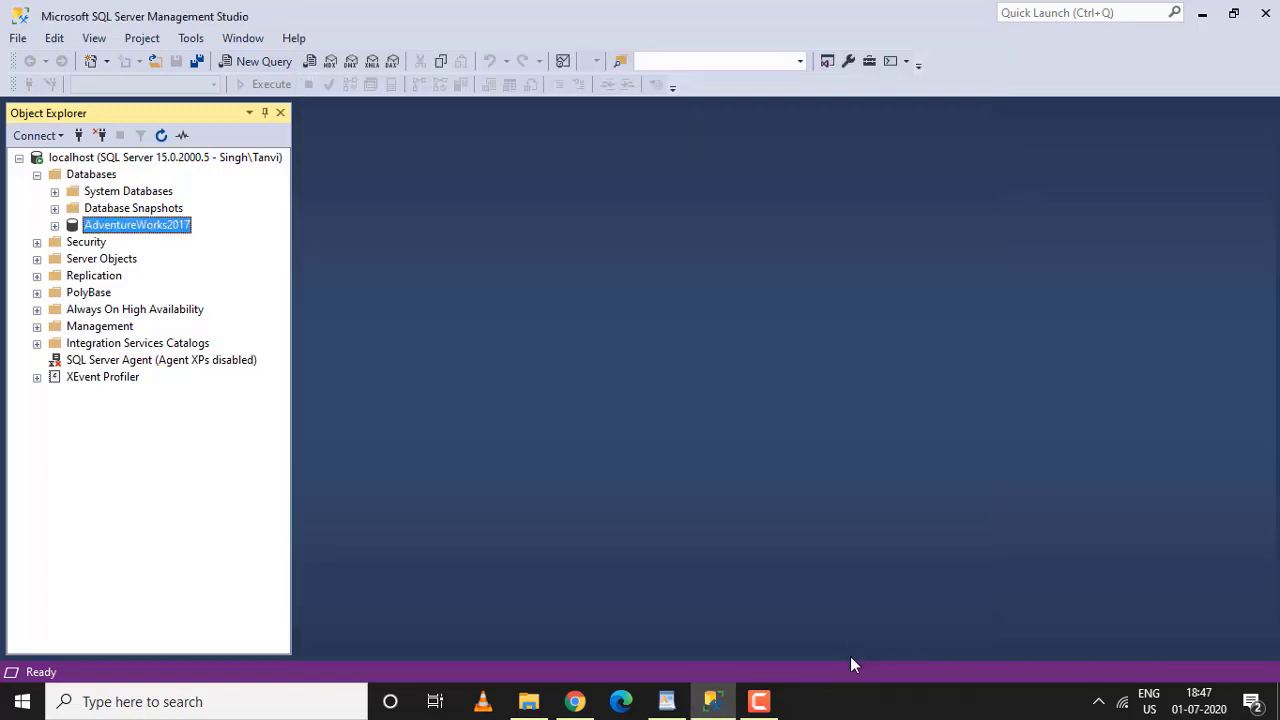
Find AdventureWorks2017.dacpac in Documents\SQL Server Management Studio\DAC Packages, then return to the notes
{"action": "left_click", "coordinate": [529, 701]}
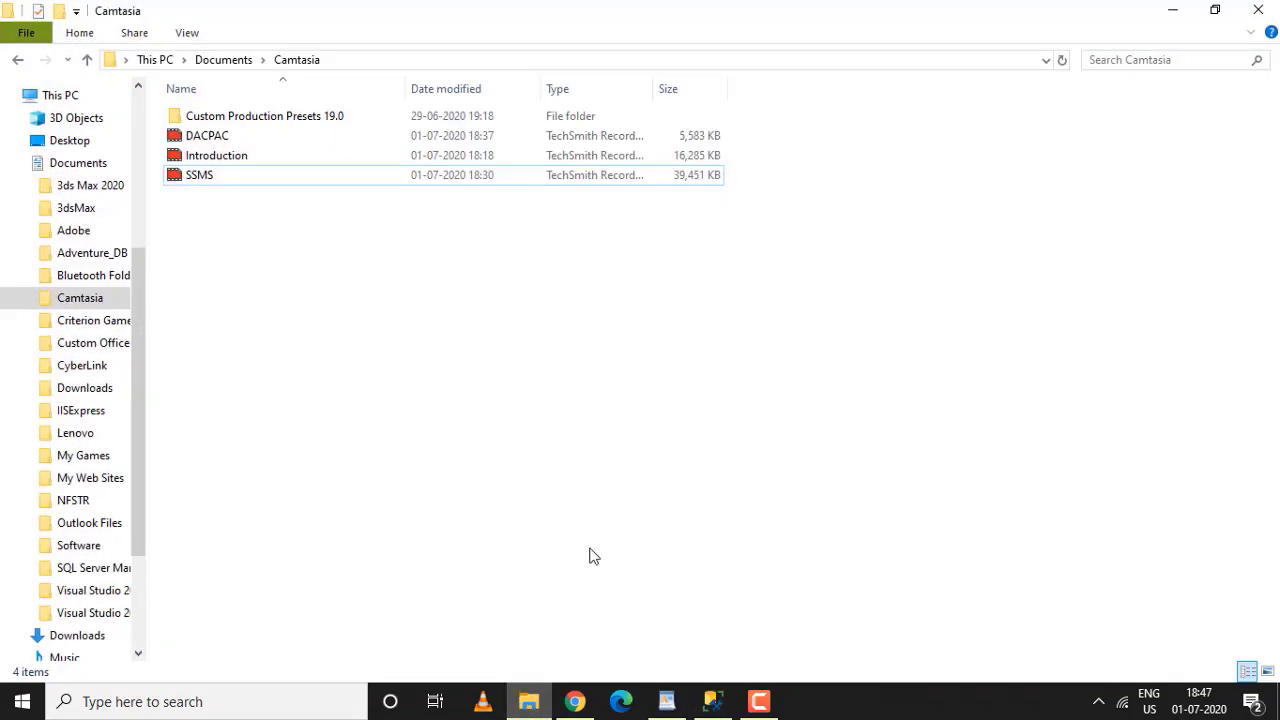
{"action": "left_click", "coordinate": [1170, 10]}
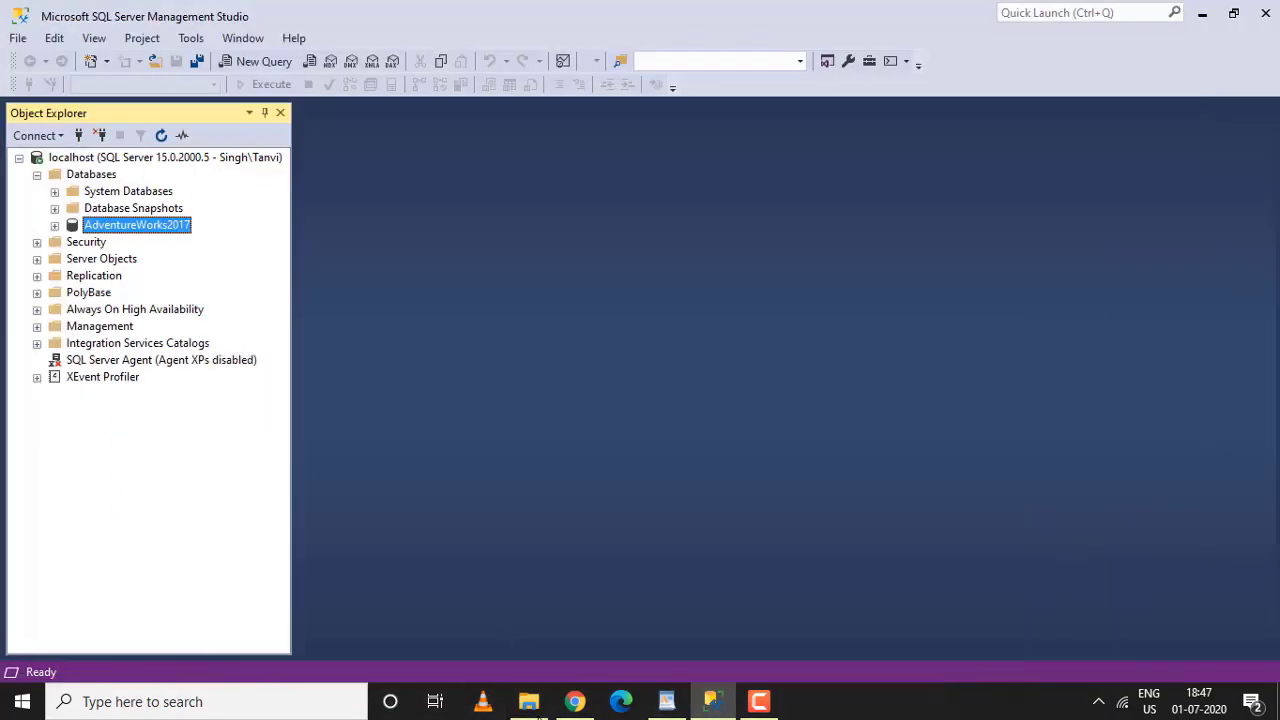
{"action": "right_click", "coordinate": [529, 701]}
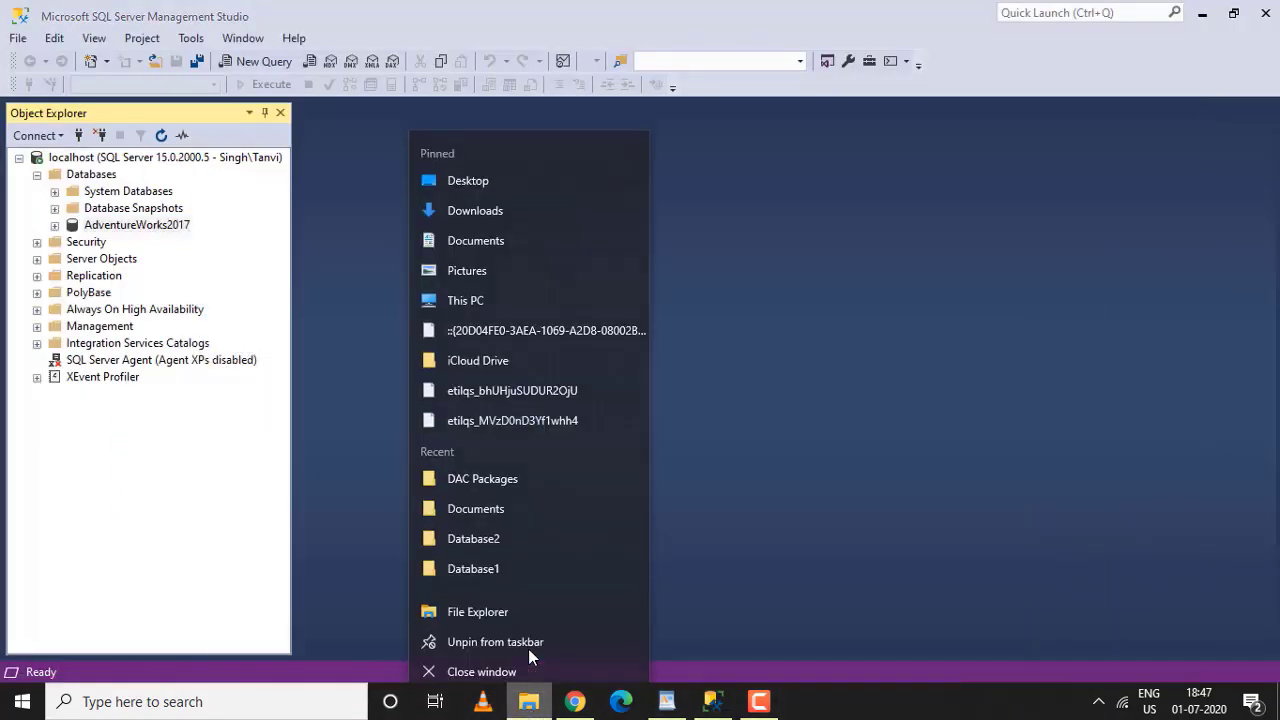
{"action": "left_click", "coordinate": [482, 606]}
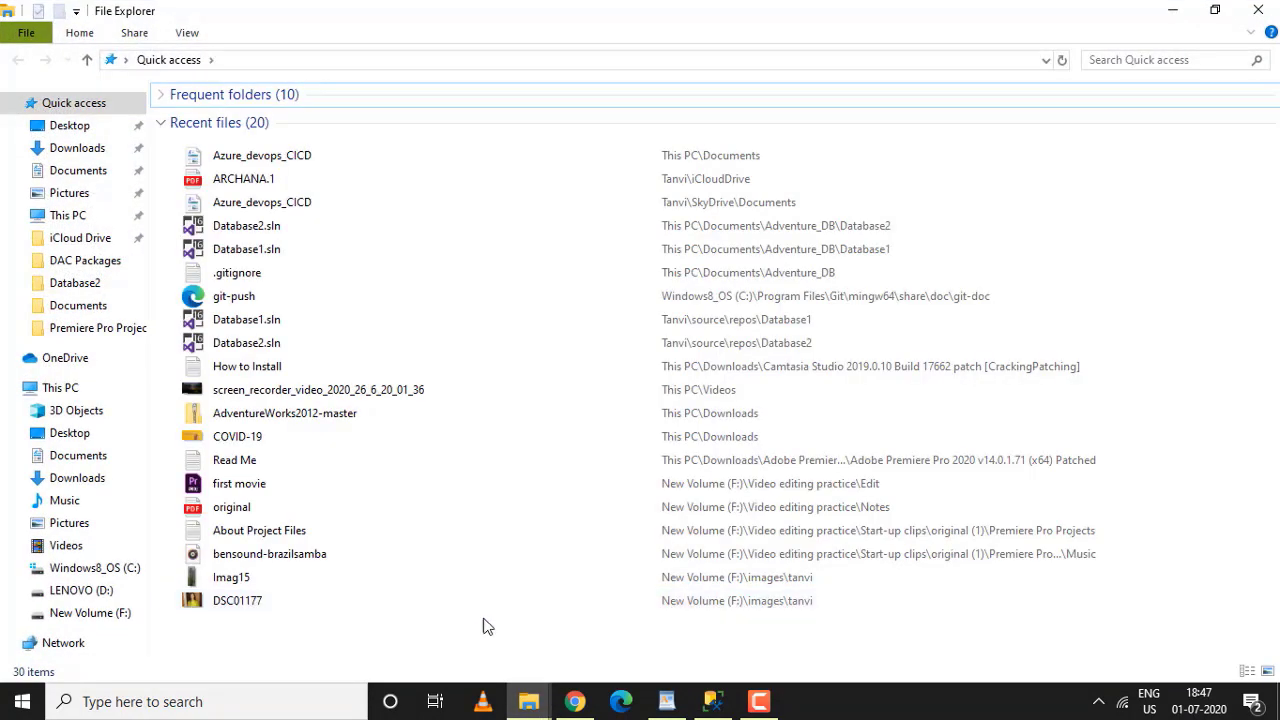
{"action": "left_click", "coordinate": [75, 460]}
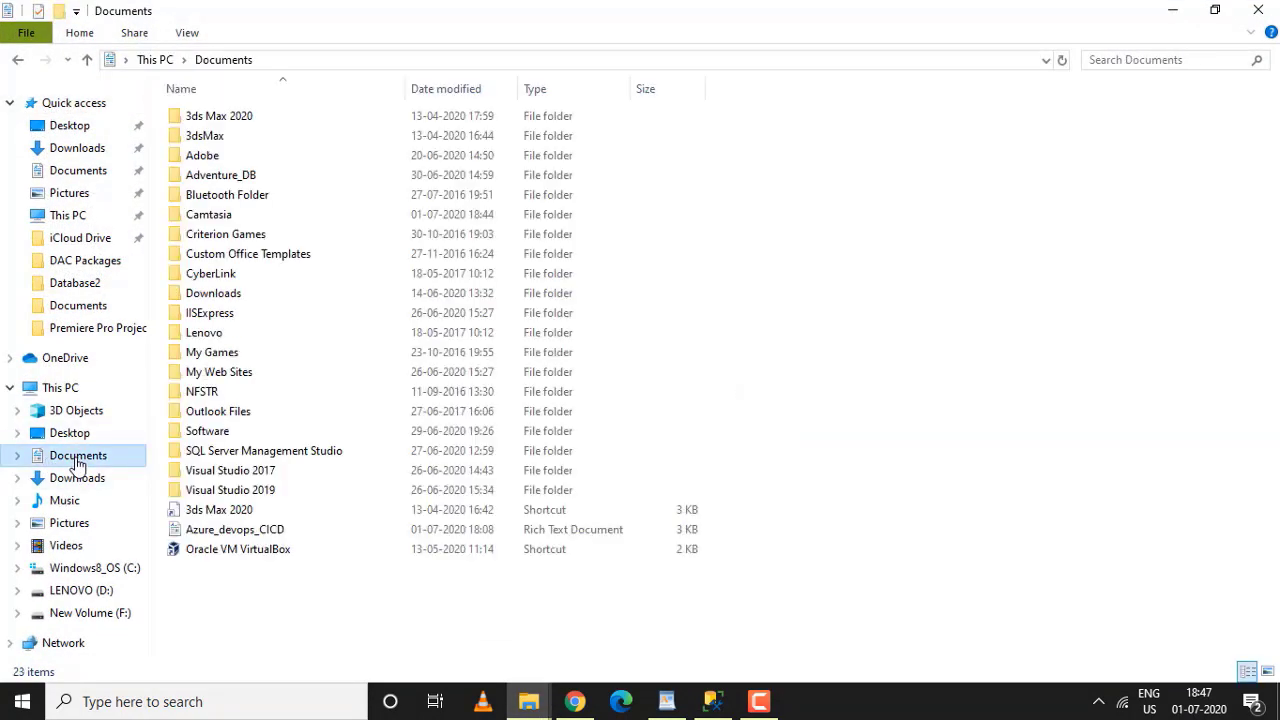
{"action": "left_click", "coordinate": [245, 456]}
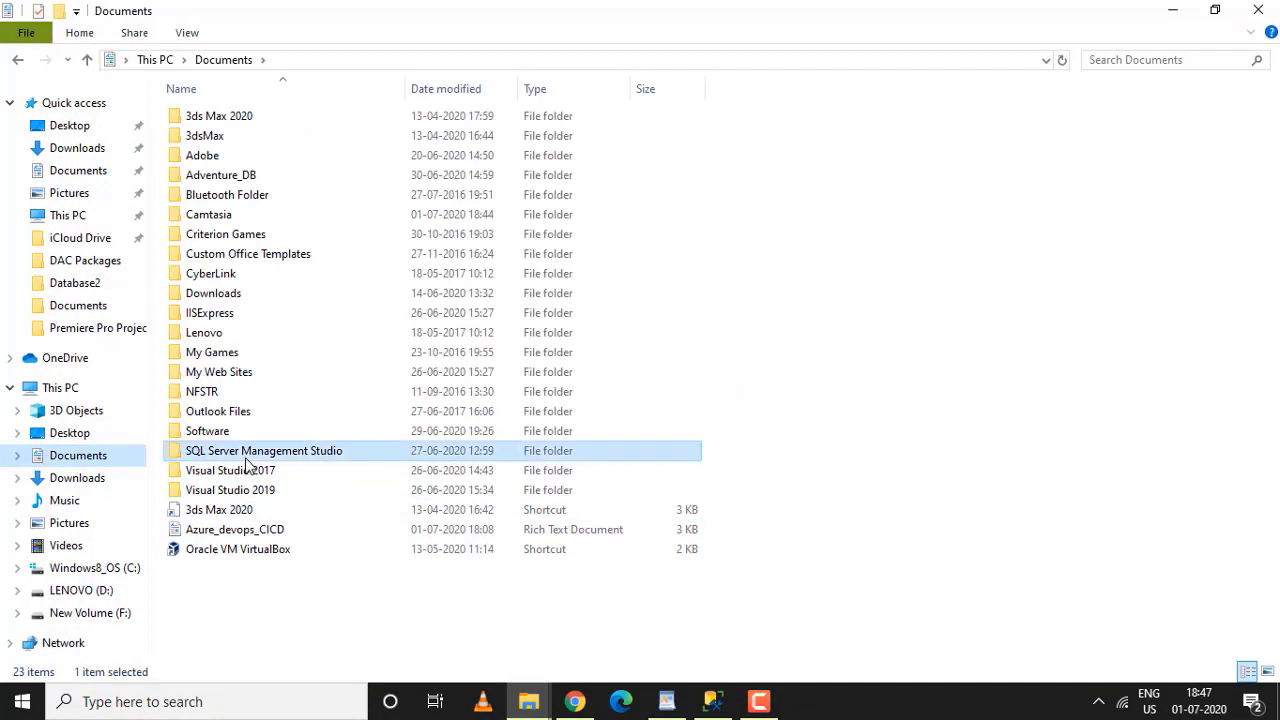
{"action": "double_click", "coordinate": [247, 458]}
{"action": "left_click", "coordinate": [221, 145]}
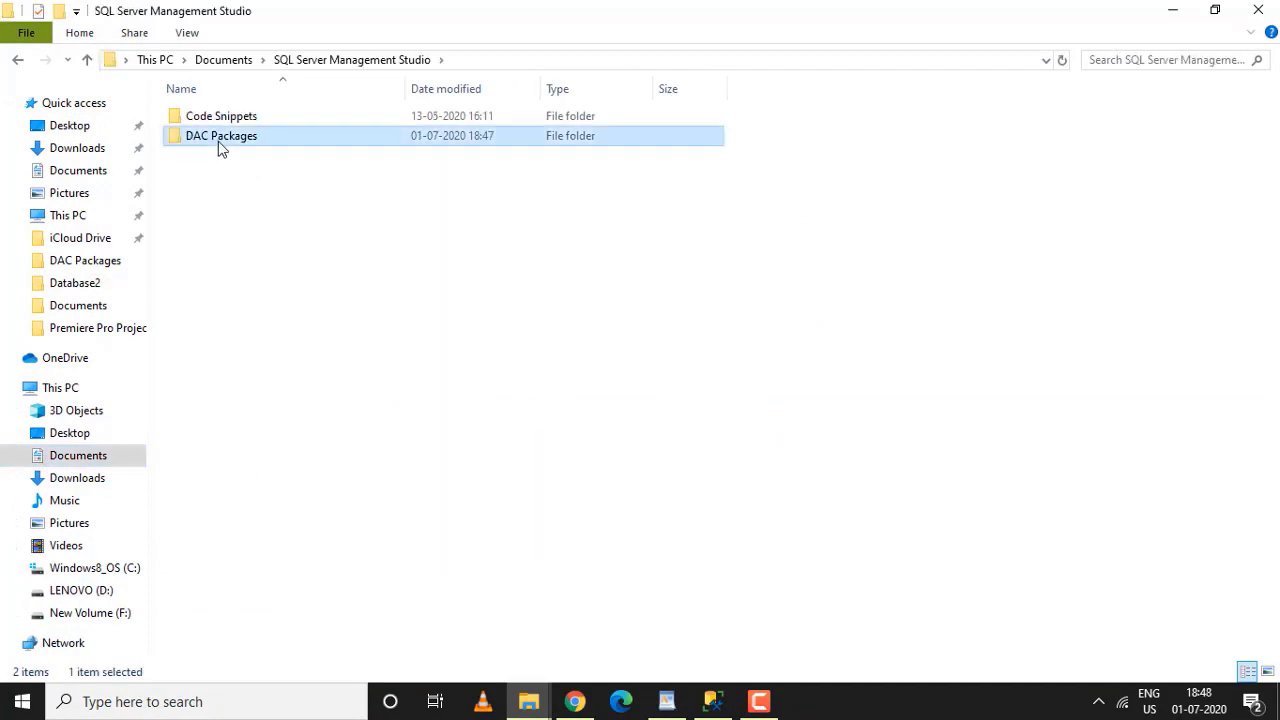
{"action": "double_click", "coordinate": [221, 140]}
{"action": "left_click", "coordinate": [235, 127]}
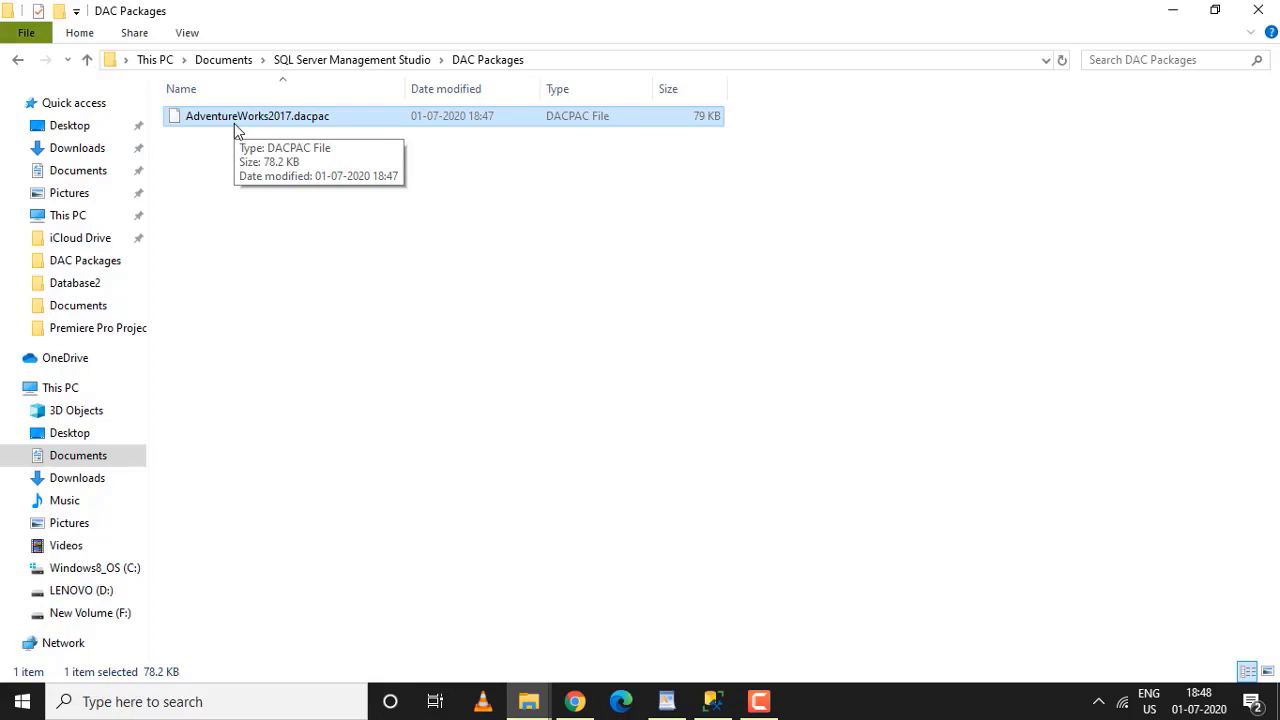
{"action": "left_click", "coordinate": [666, 701]}
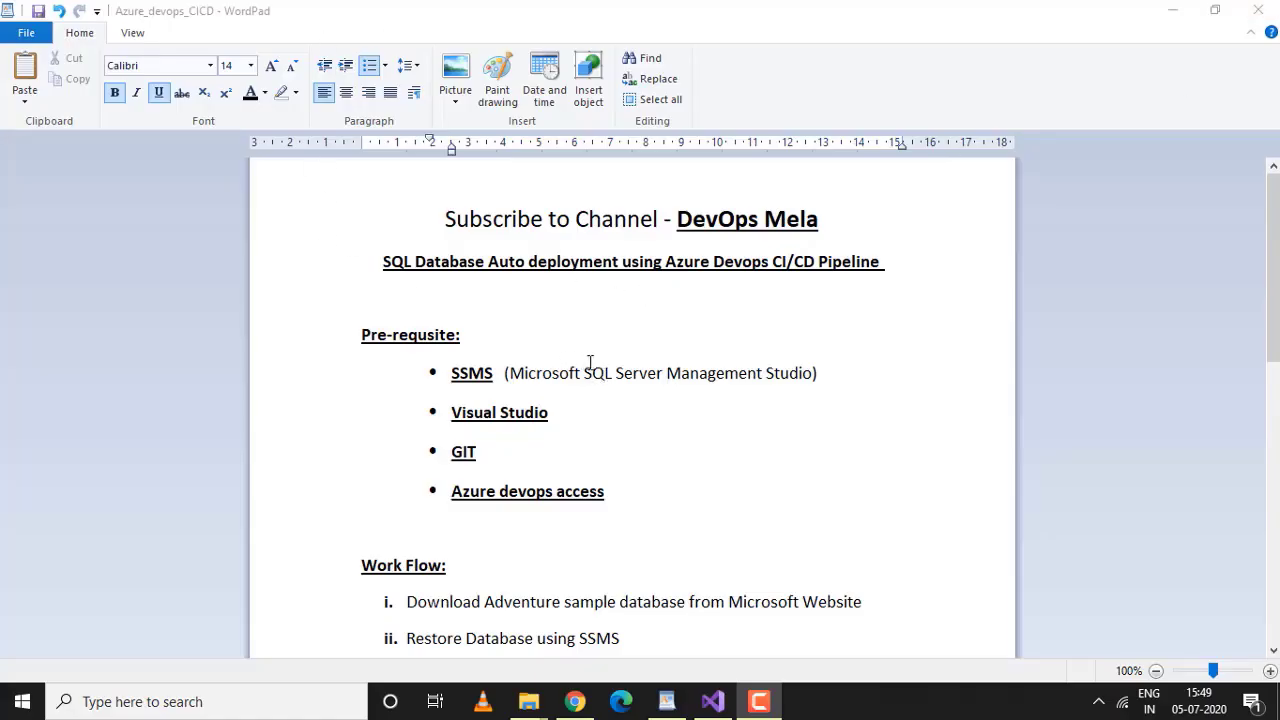
Highlight workflow step iv, read on to the solution file section, and minimize the notes
{"action": "scroll", "coordinate": [510, 372], "scroll_direction": "down", "scroll_amount": 2}
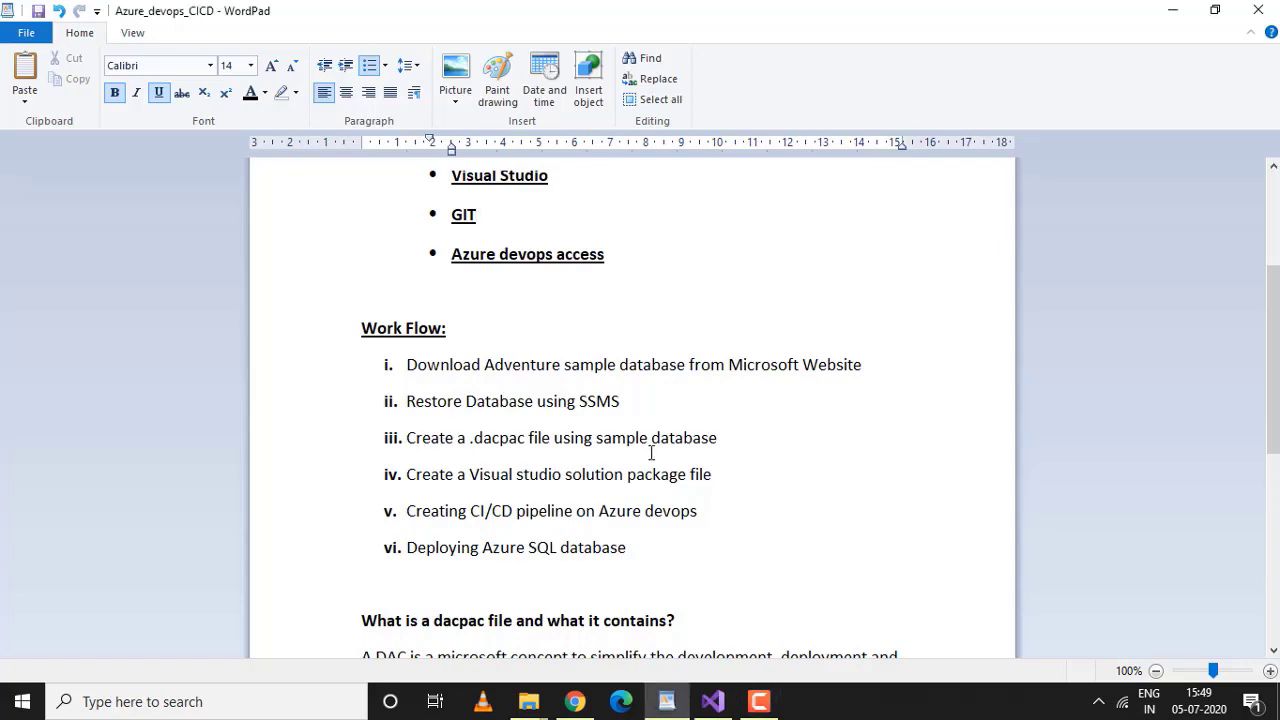
{"action": "double_click", "coordinate": [525, 474]}
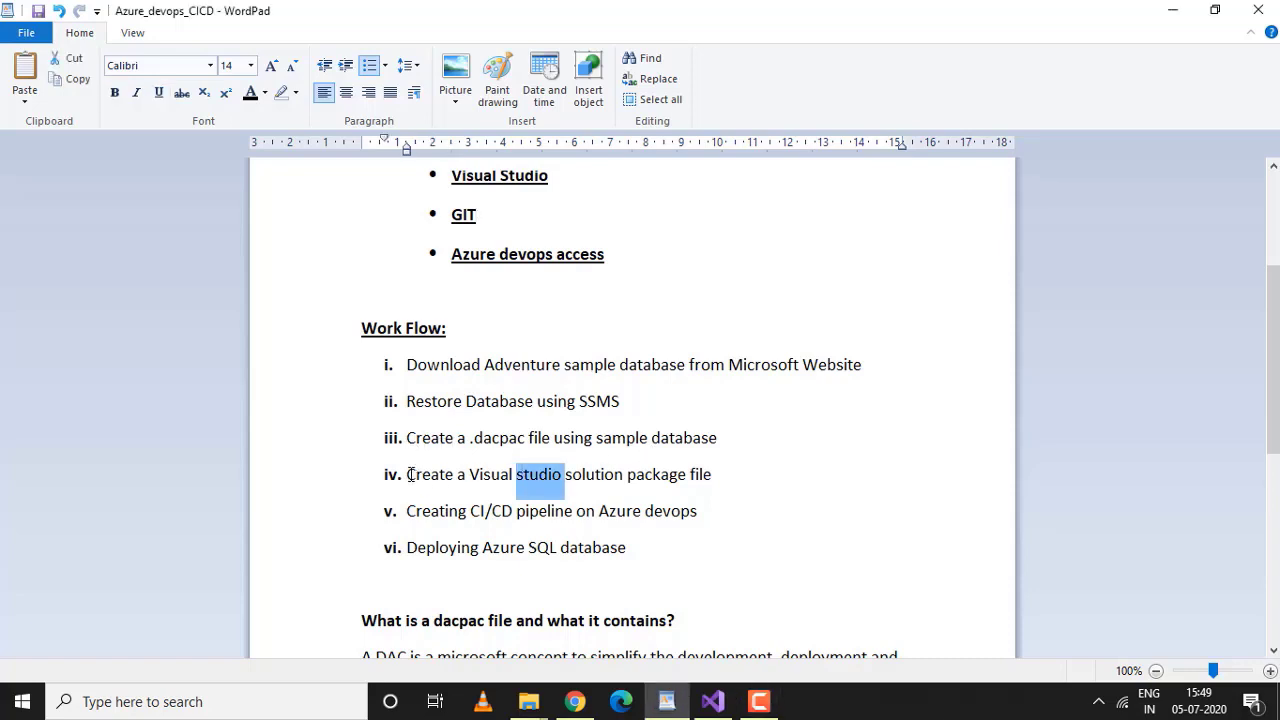
{"action": "left_click_drag", "start_coordinate": [409, 474], "coordinate": [666, 484]}
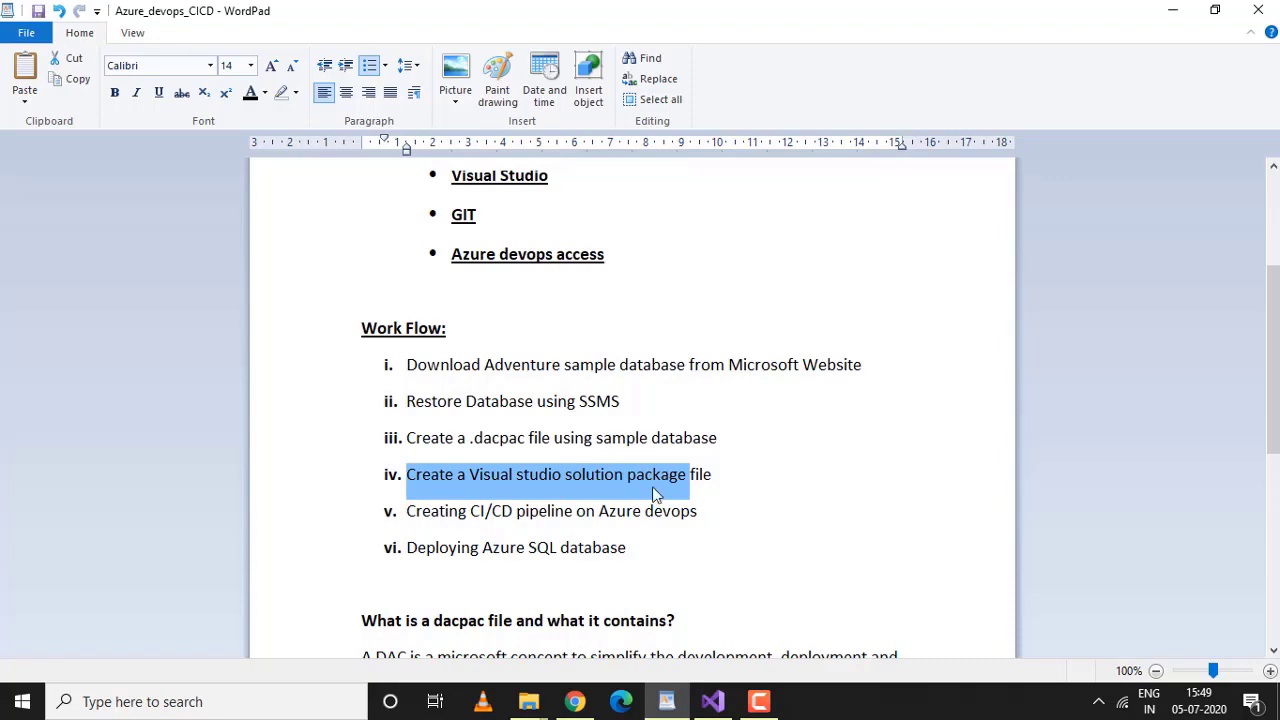
{"action": "scroll", "coordinate": [655, 492], "scroll_direction": "down", "scroll_amount": 8}
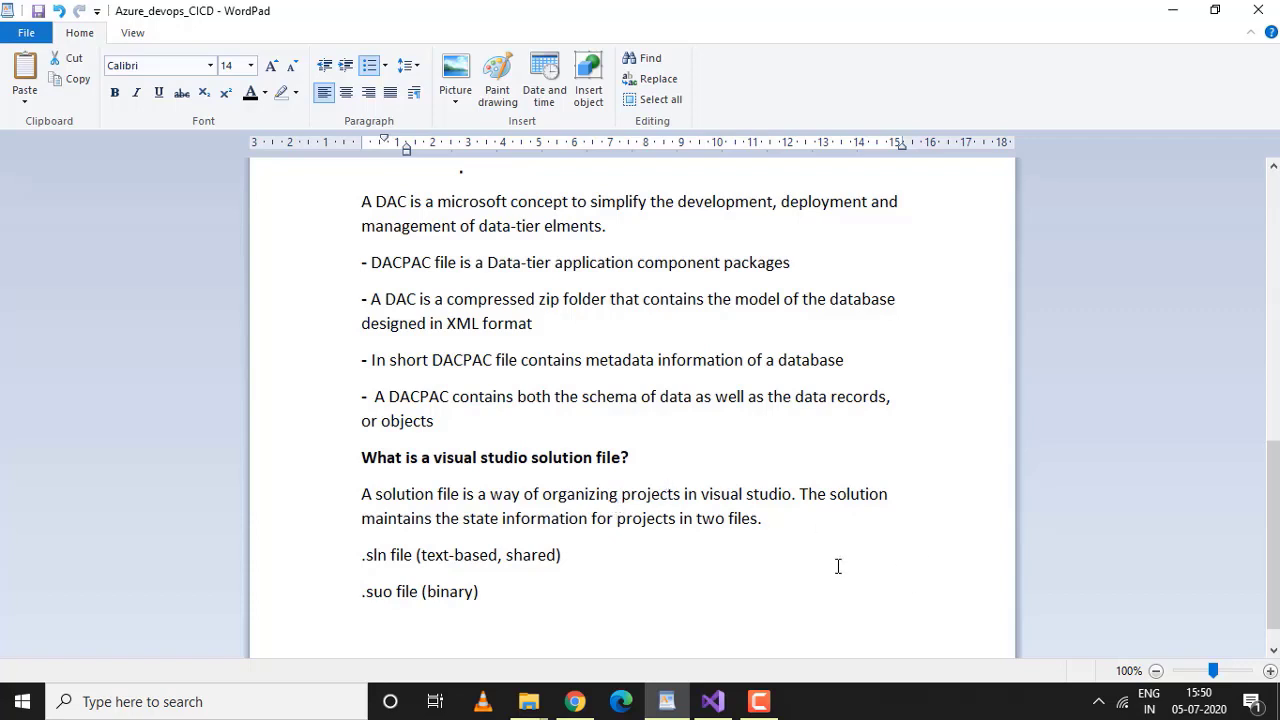
{"action": "left_click", "coordinate": [1172, 18]}
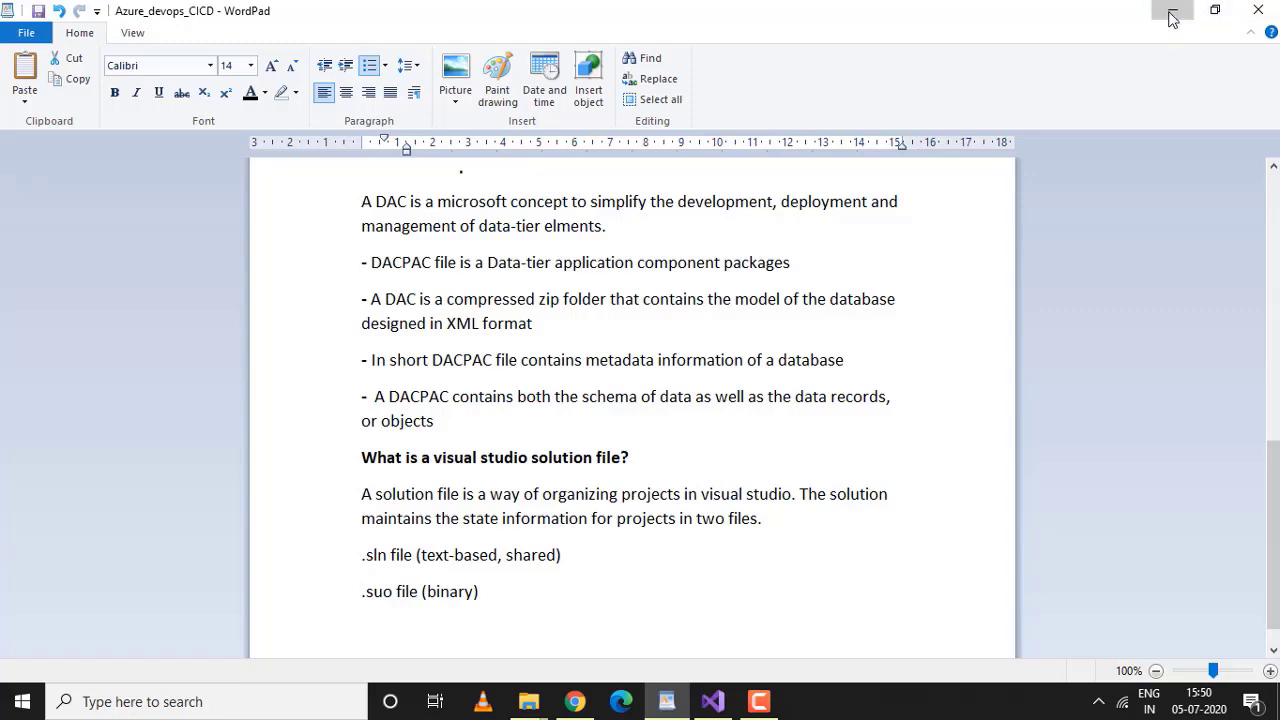
Start a new SQL Server Database Project from the Visual Studio 2019 start window
{"action": "left_click", "coordinate": [724, 705]}
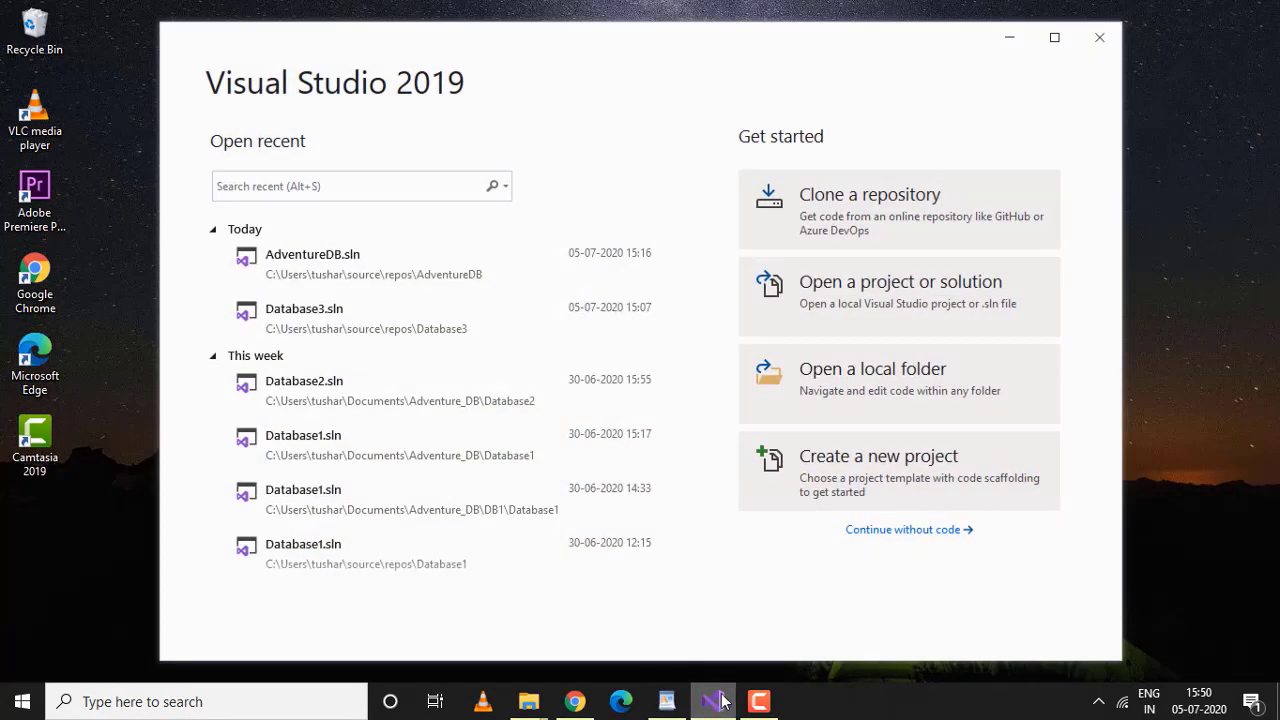
{"action": "left_click_drag", "start_coordinate": [226, 79], "coordinate": [456, 100]}
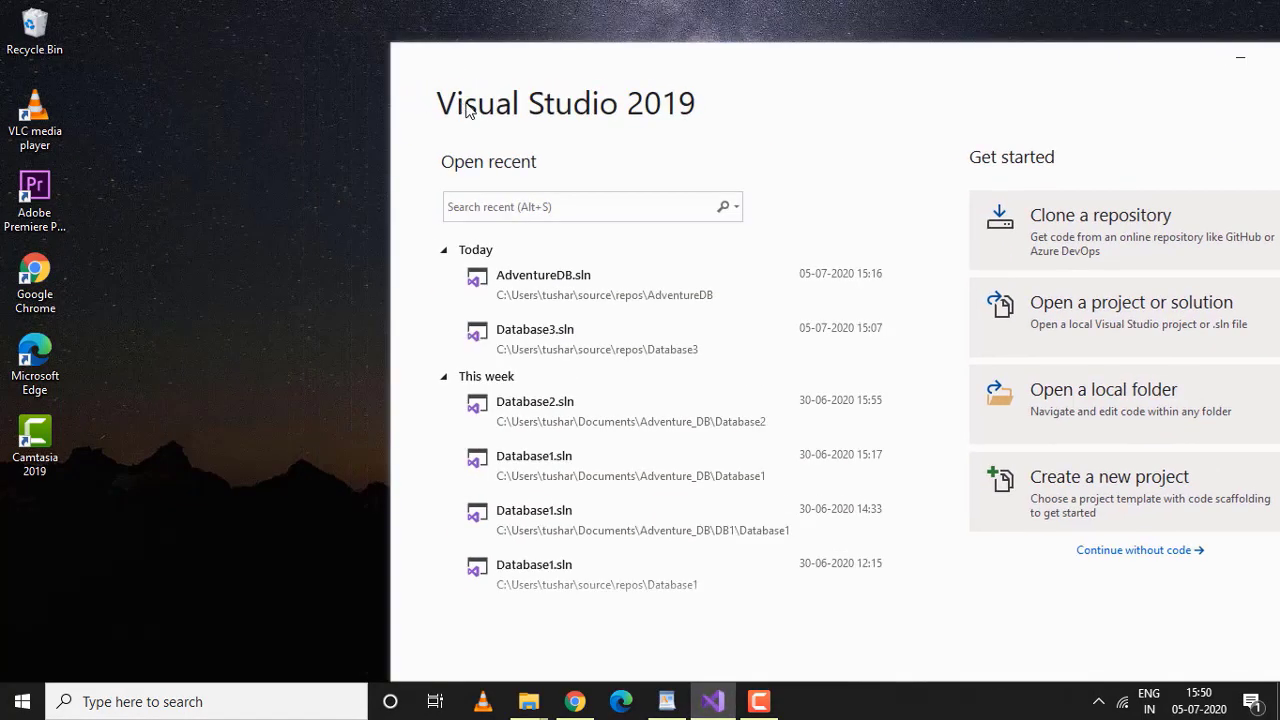
{"action": "left_click_drag", "start_coordinate": [914, 94], "coordinate": [778, 33]}
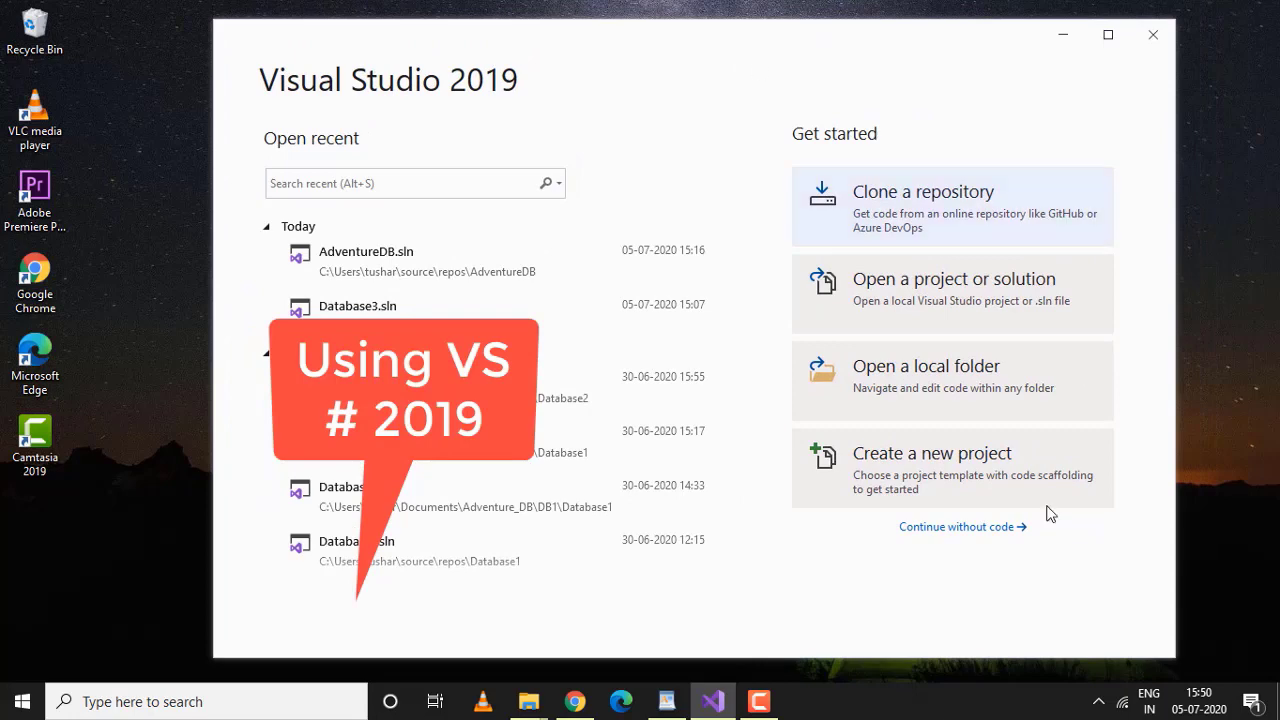
{"action": "left_click", "coordinate": [906, 464]}
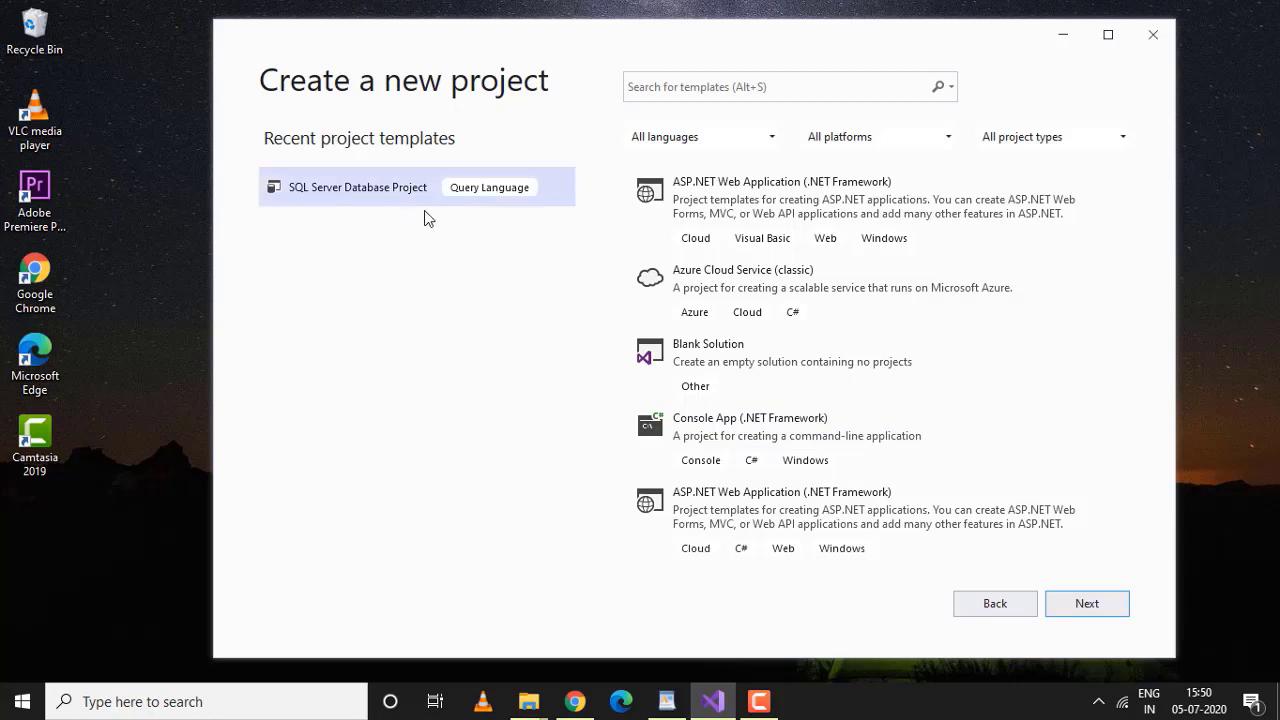
{"action": "left_click", "coordinate": [1077, 607]}
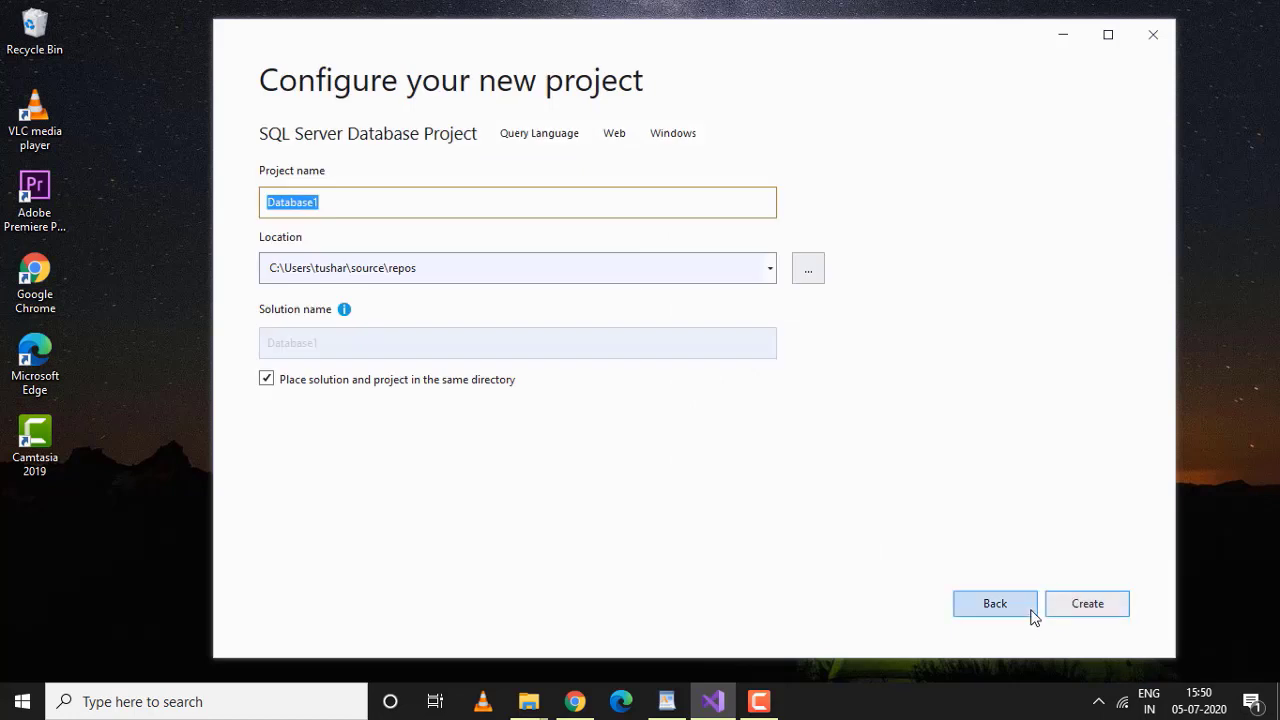
Name the project AdventureDB under source\repos, with solution and project in the same directory
{"action": "key", "text": "BackSpace"}
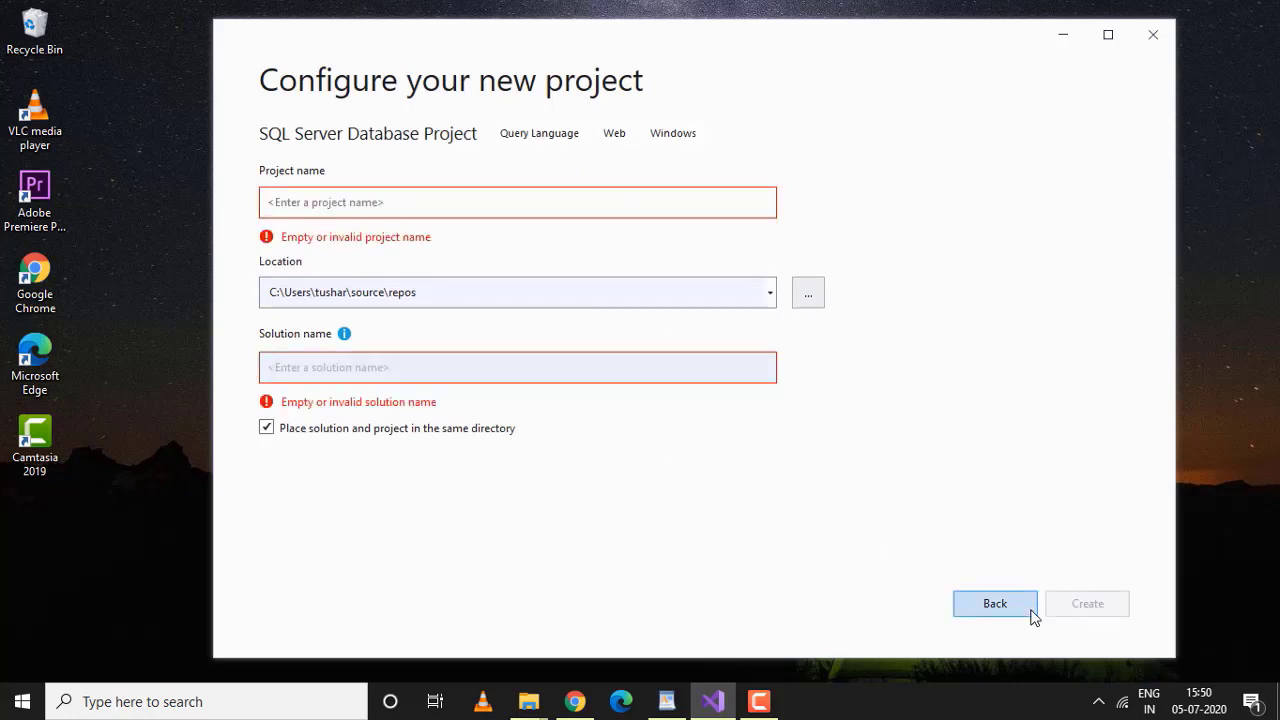
{"action": "type", "text": "a"}
{"action": "key", "text": "BackSpace"}
{"action": "key", "text": "BackSpace"}
{"action": "type", "text": "Adventure"}
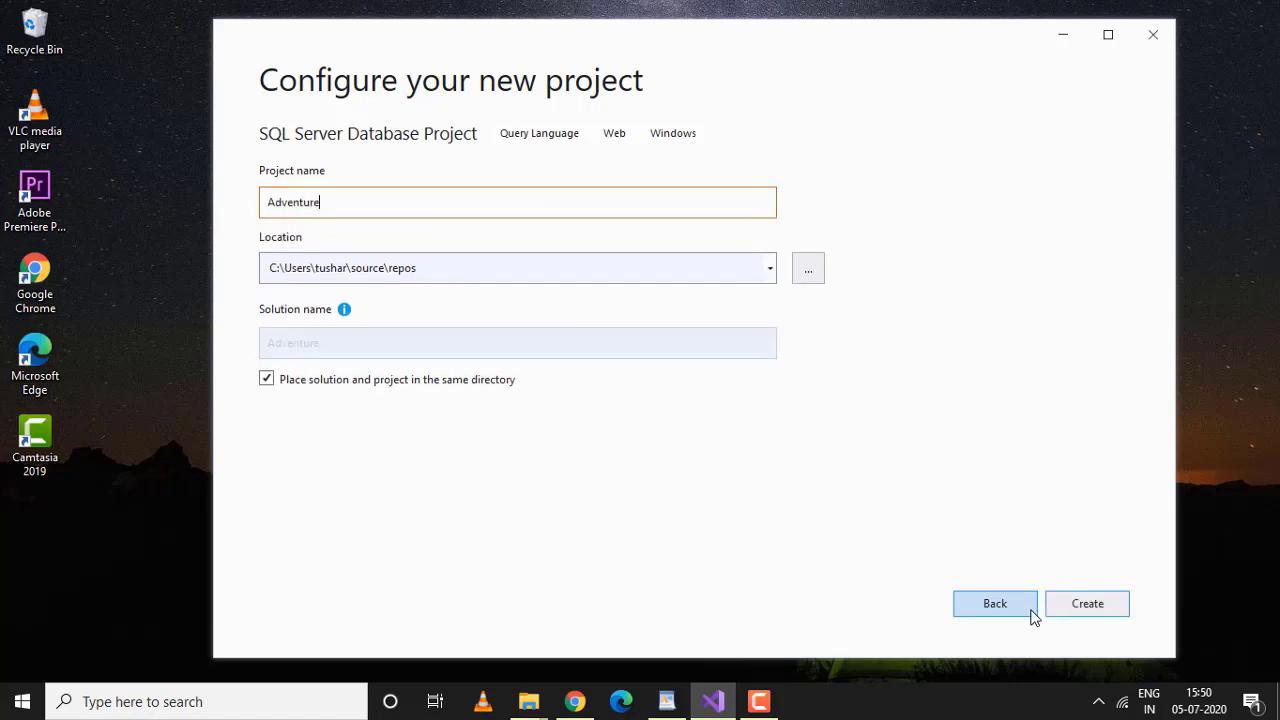
{"action": "type", "text": "DB"}
{"action": "left_click", "coordinate": [400, 266]}
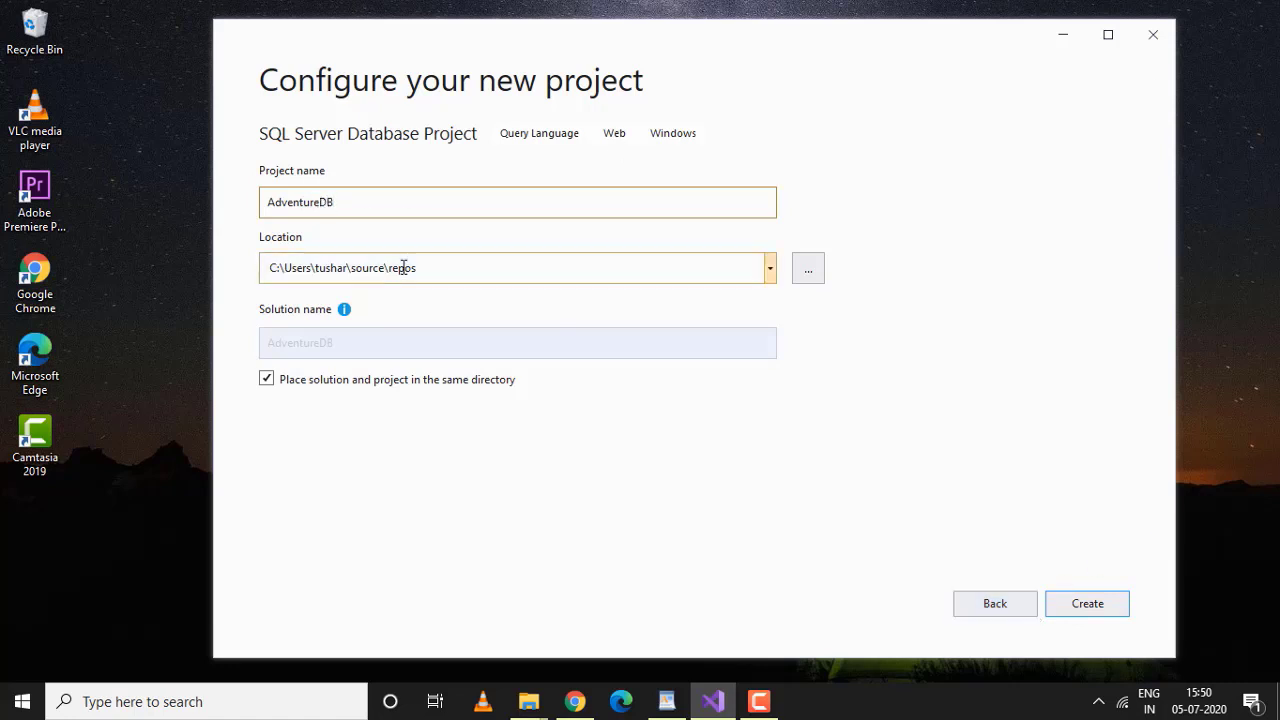
{"action": "triple_click", "coordinate": [461, 273]}
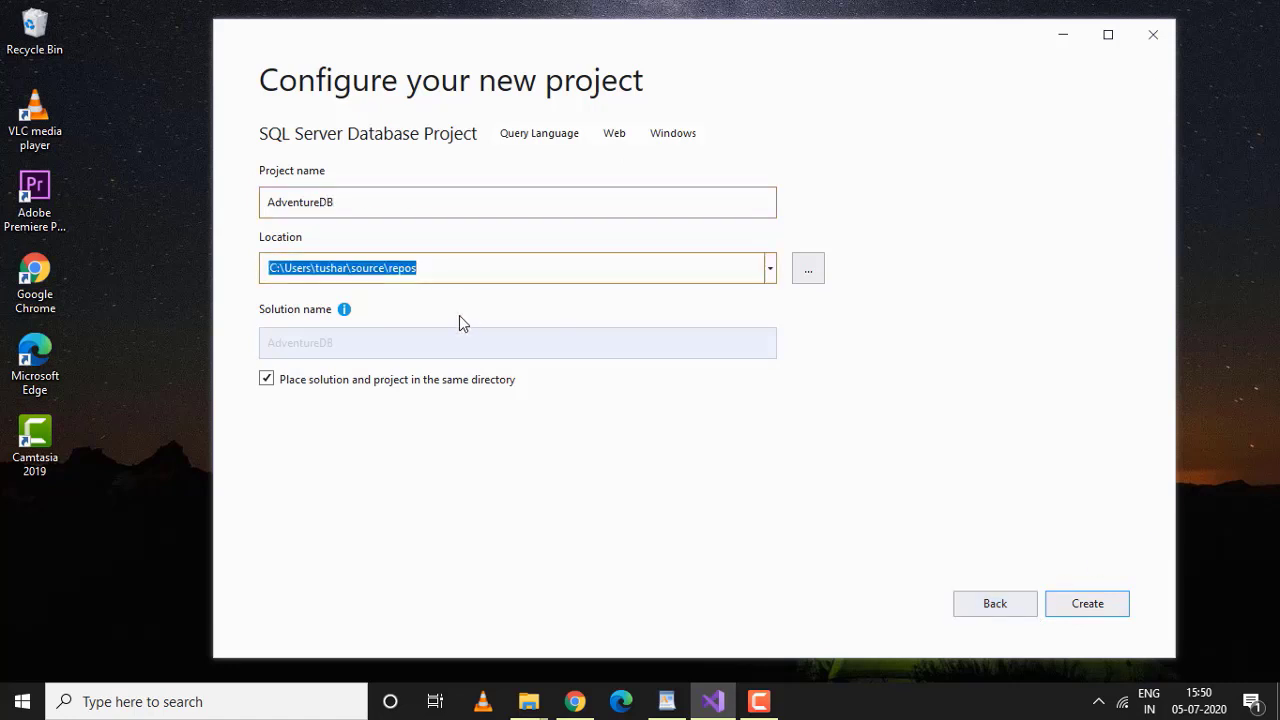
{"action": "left_click", "coordinate": [269, 385]}
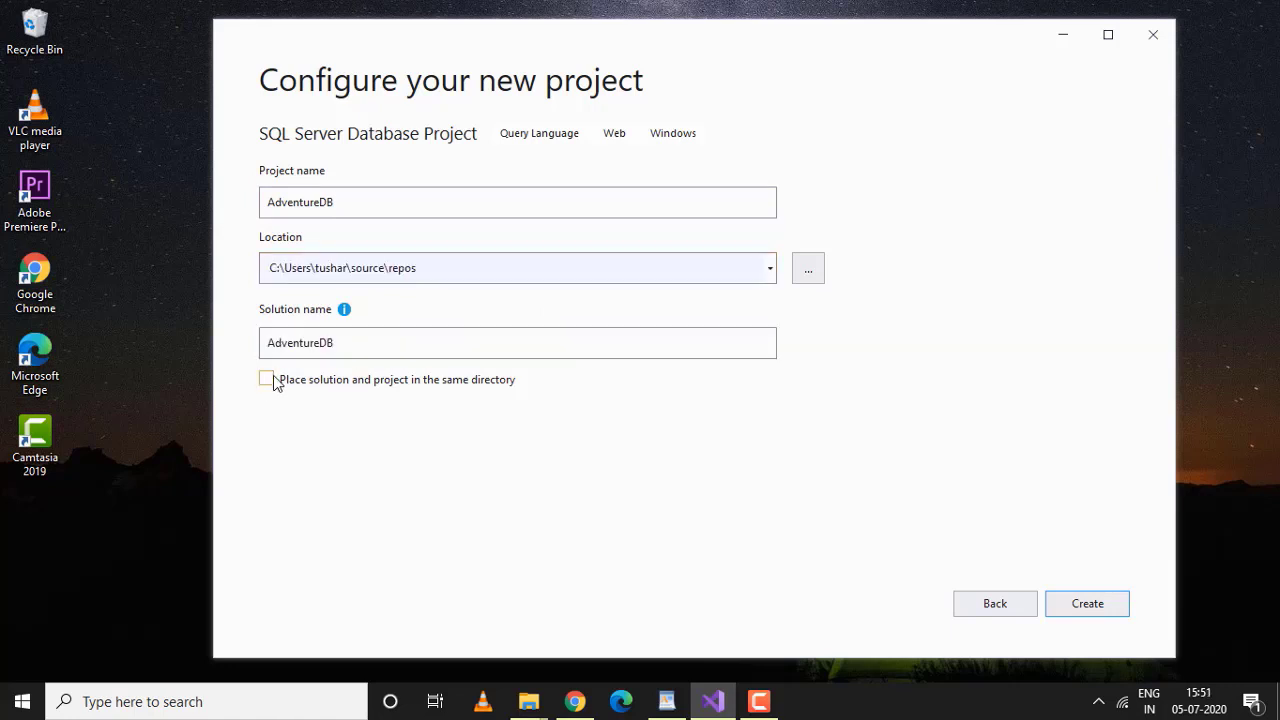
{"action": "double_click", "coordinate": [295, 342]}
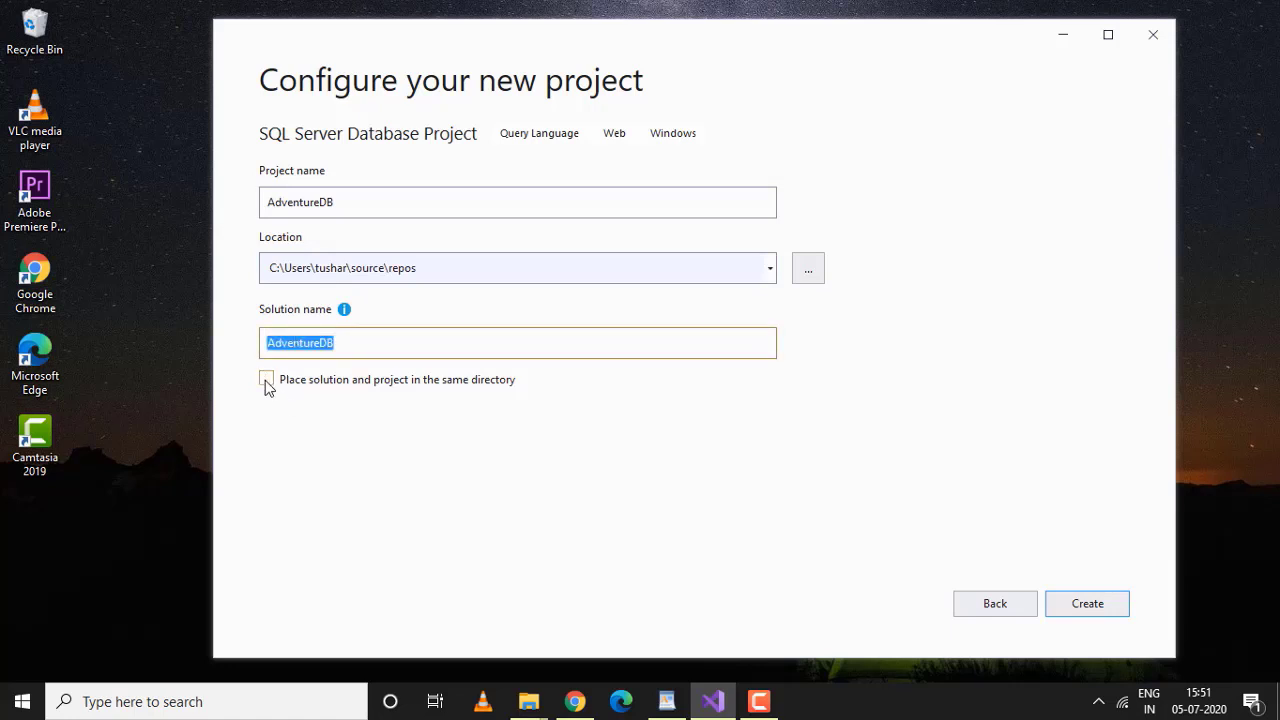
{"action": "left_click", "coordinate": [267, 384]}
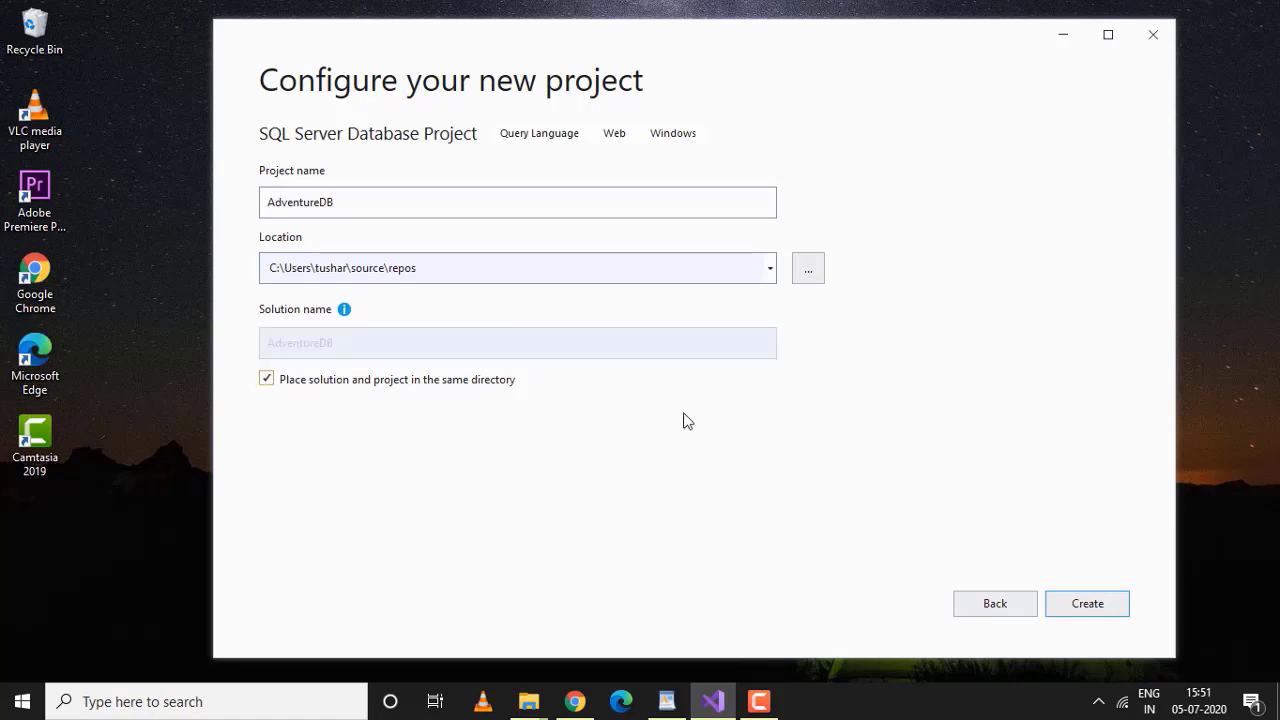
Create AdventureDB and import the AdventureWorks2017.dacpac schema into it as a Data-tier Application
{"action": "left_click", "coordinate": [1089, 614]}
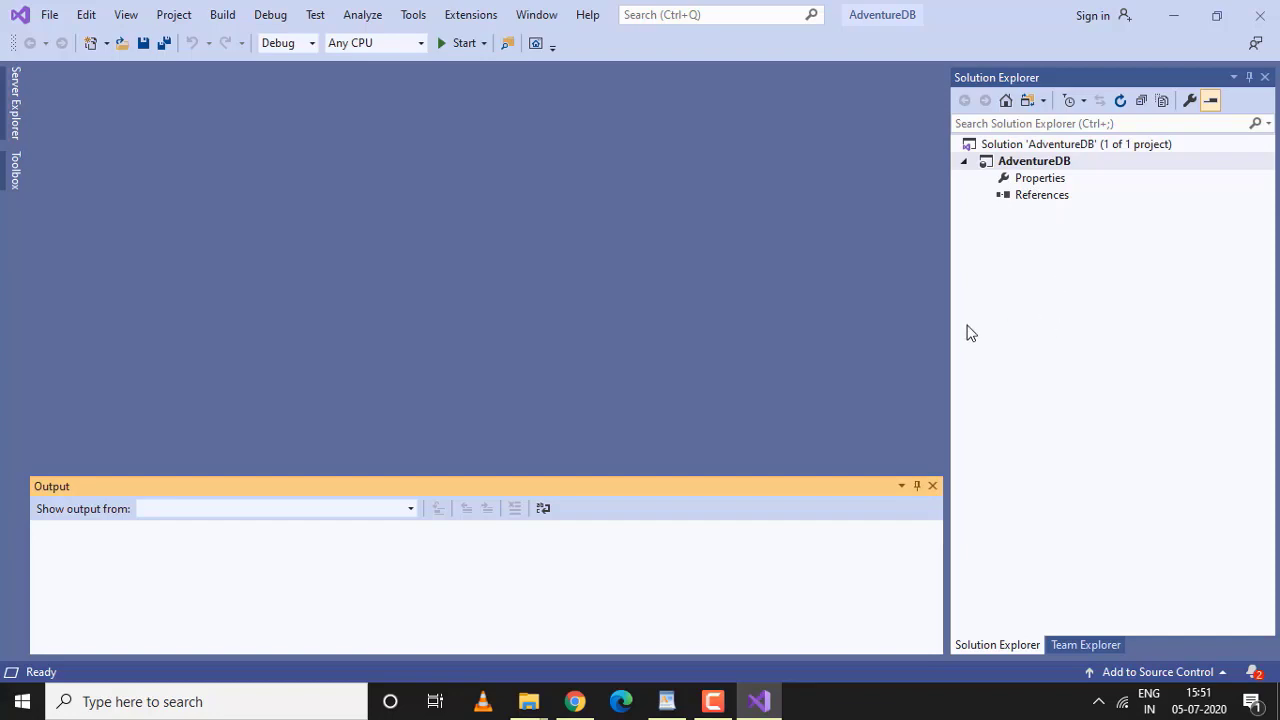
{"action": "right_click", "coordinate": [1016, 168]}
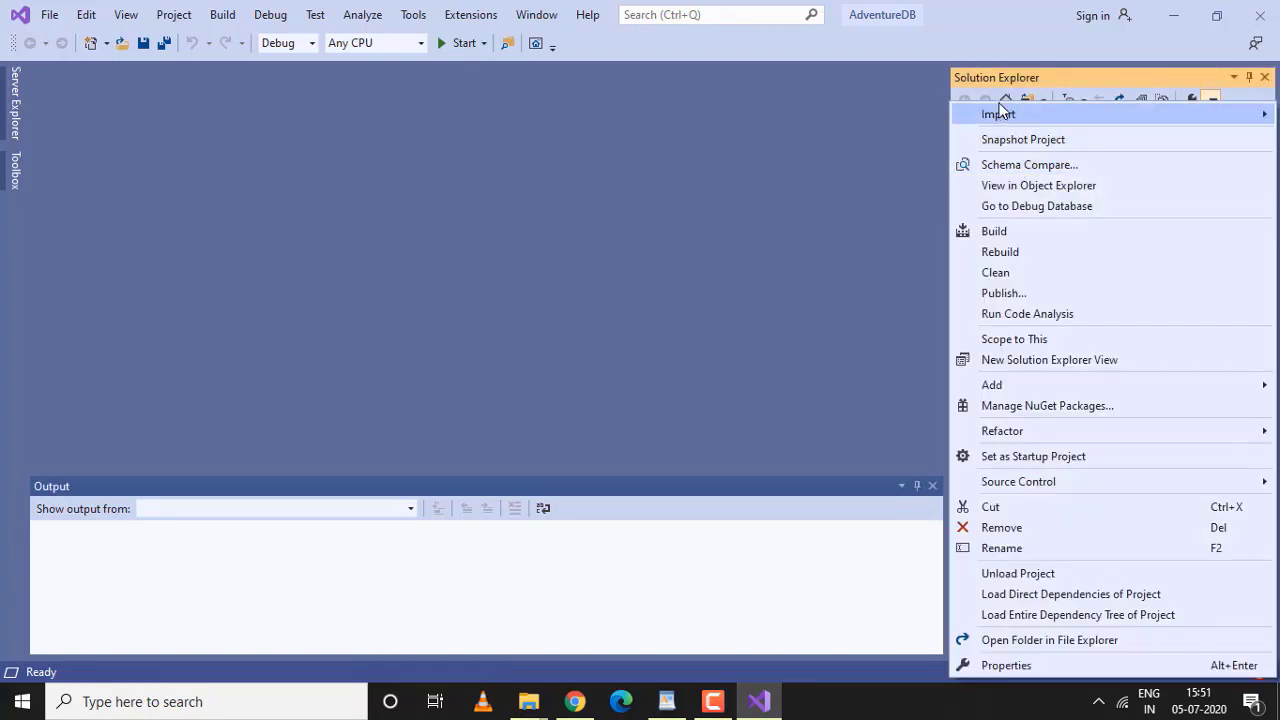
{"action": "mouse_move", "coordinate": [996, 118]}
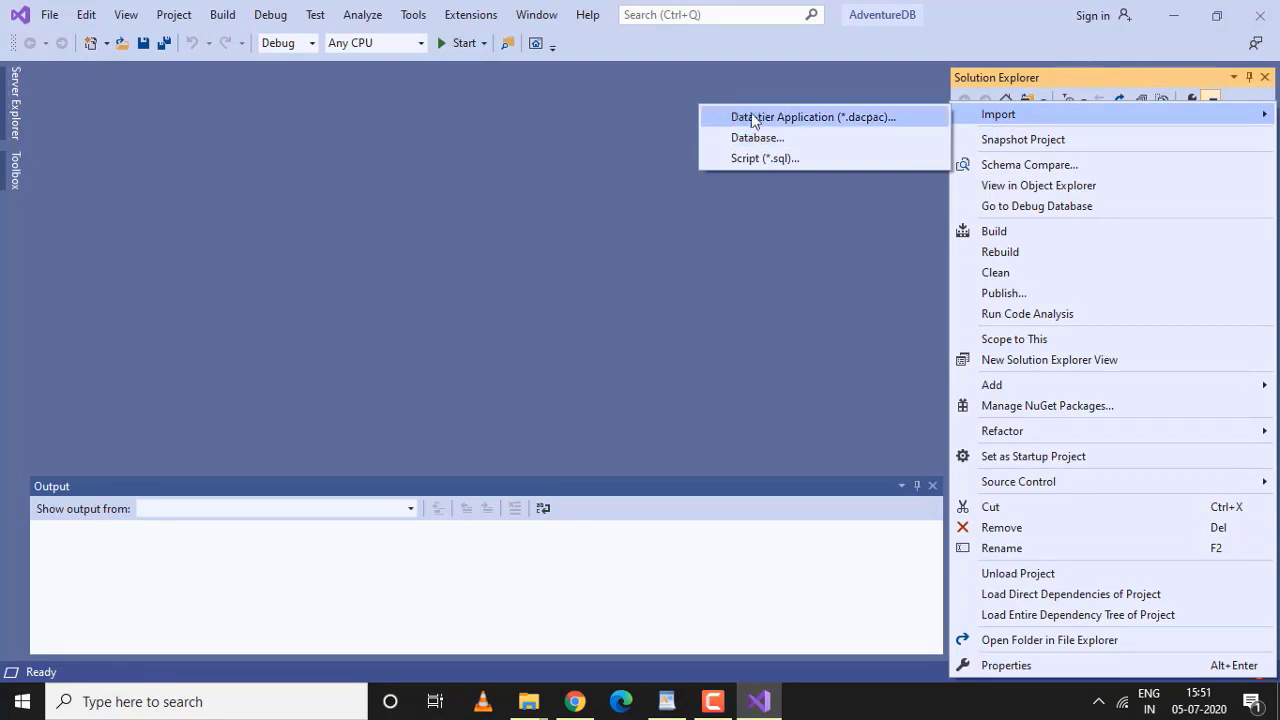
{"action": "left_click", "coordinate": [810, 123]}
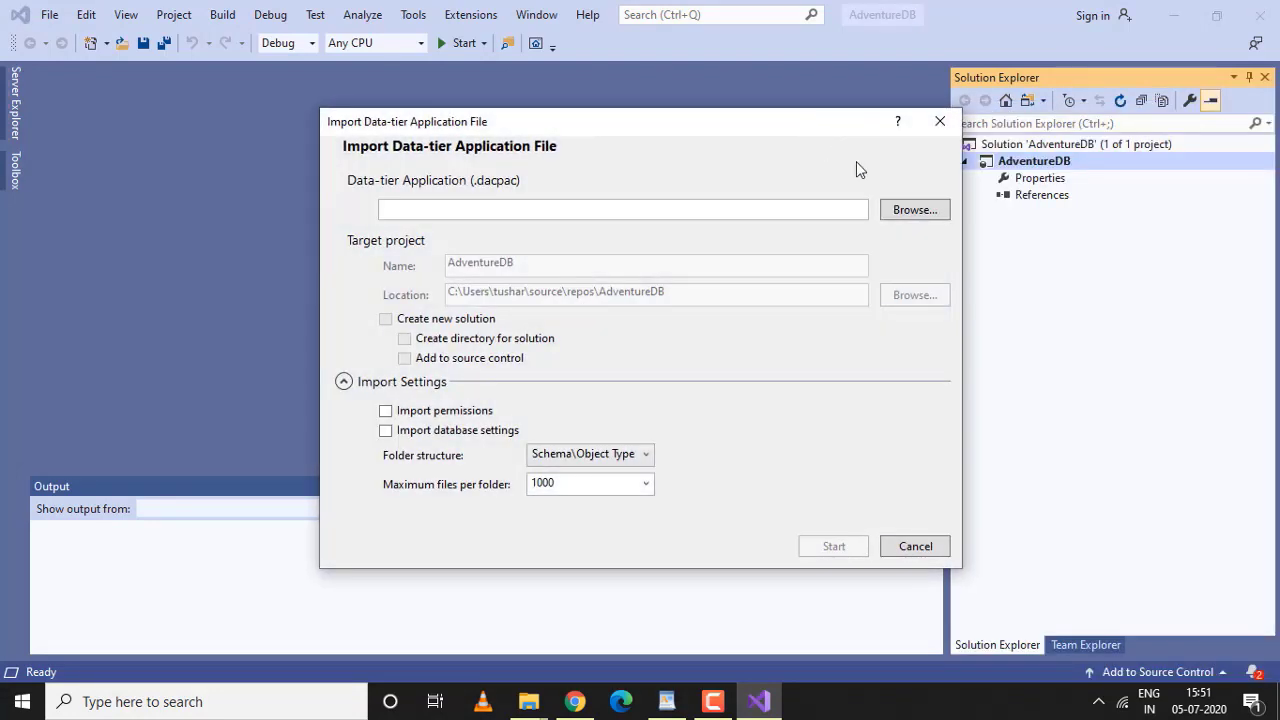
{"action": "left_click", "coordinate": [910, 221]}
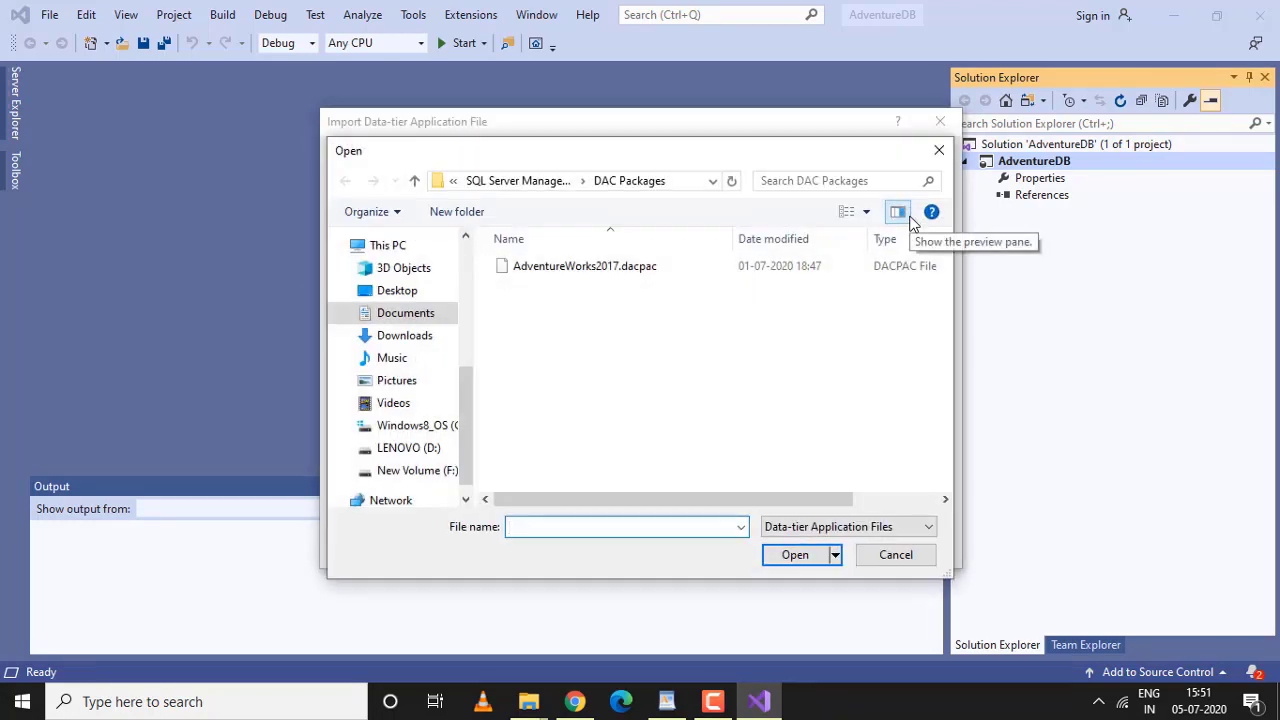
{"action": "left_click", "coordinate": [565, 268]}
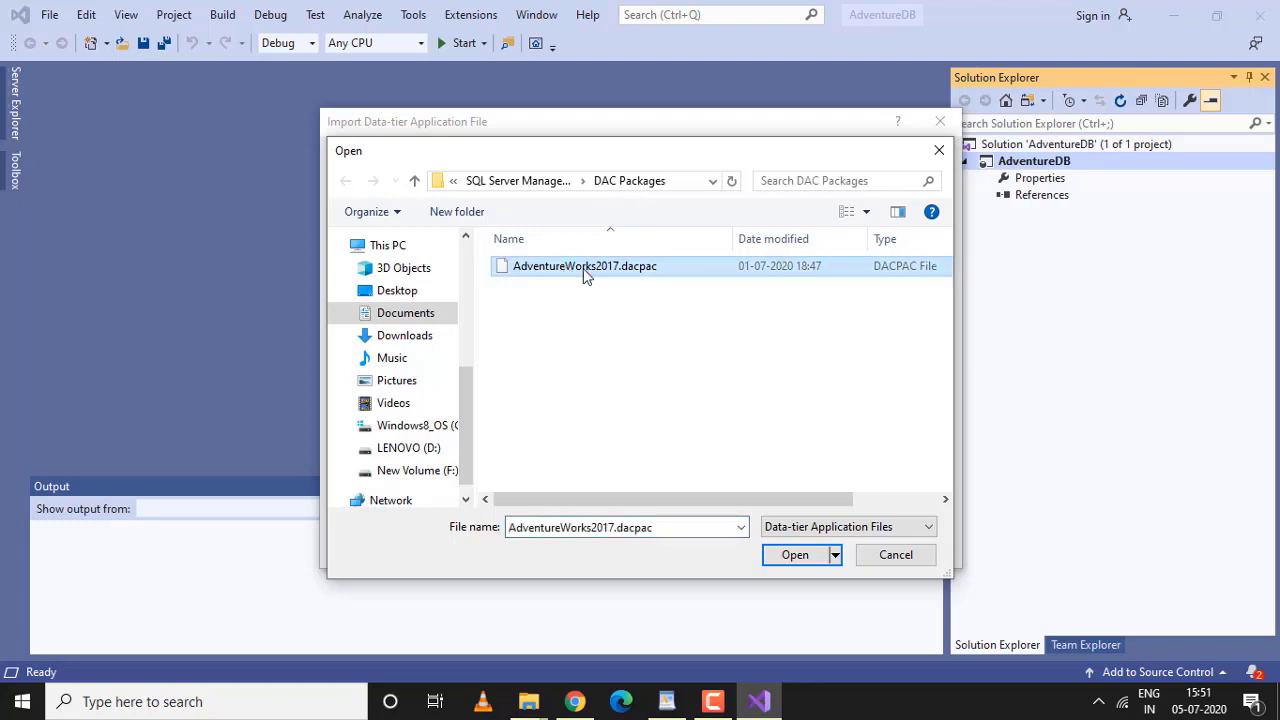
{"action": "left_click", "coordinate": [794, 555]}
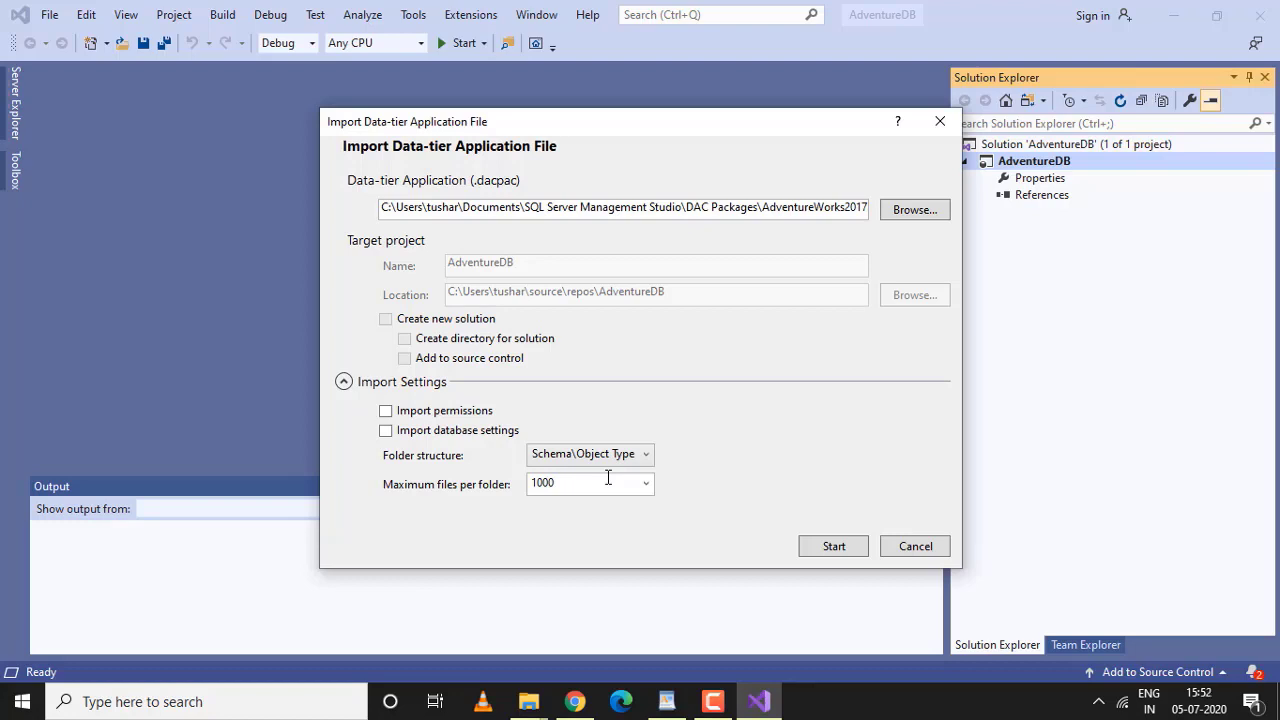
{"action": "left_click", "coordinate": [828, 549]}
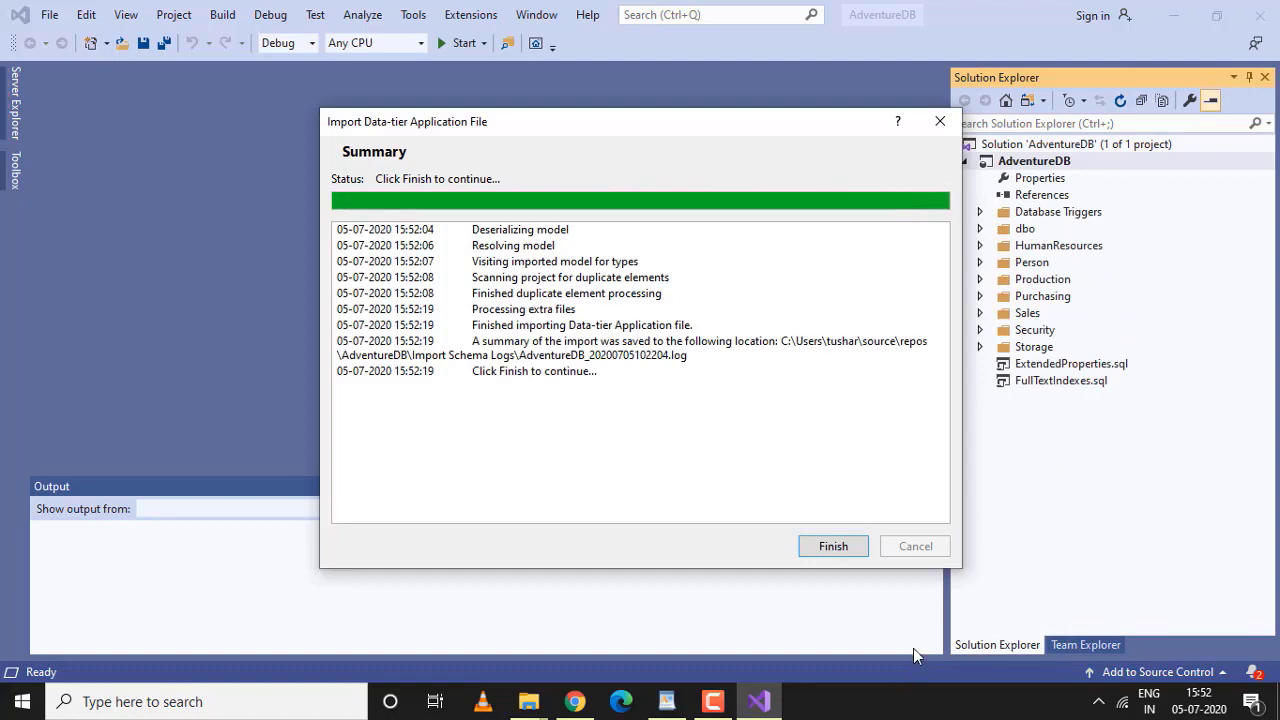
{"action": "left_click", "coordinate": [835, 547]}
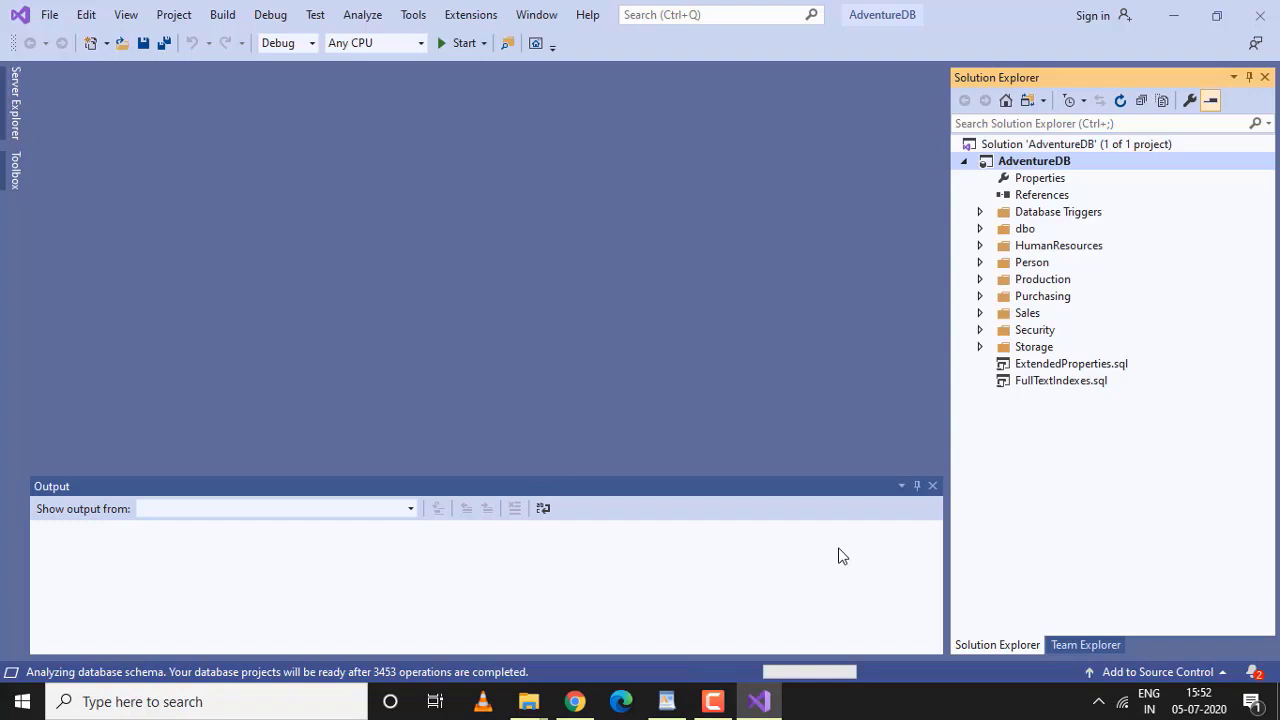
{"action": "left_click", "coordinate": [528, 703]}
Browse File Explorer to C:\Users\<user>\source\repos\AdventureDB and select AdventureDB.sln
{"action": "left_click", "coordinate": [473, 658]}
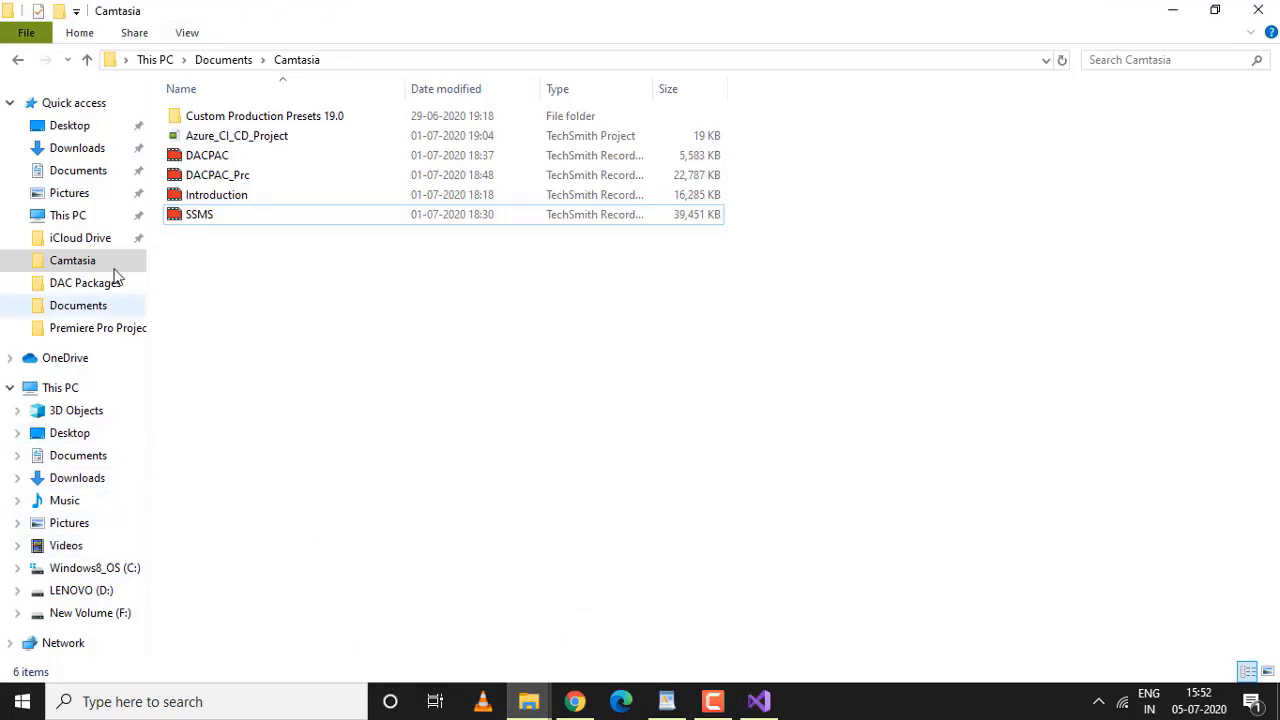
{"action": "left_click", "coordinate": [108, 568]}
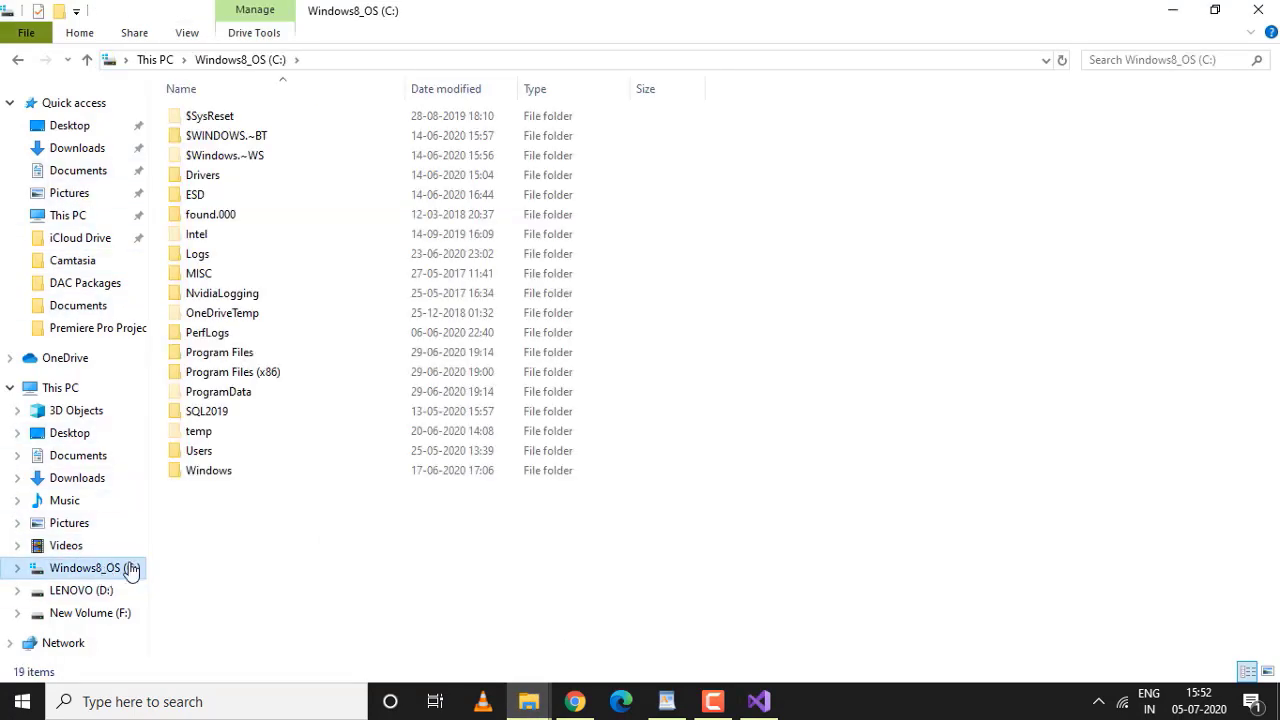
{"action": "double_click", "coordinate": [201, 452]}
{"action": "double_click", "coordinate": [201, 215]}
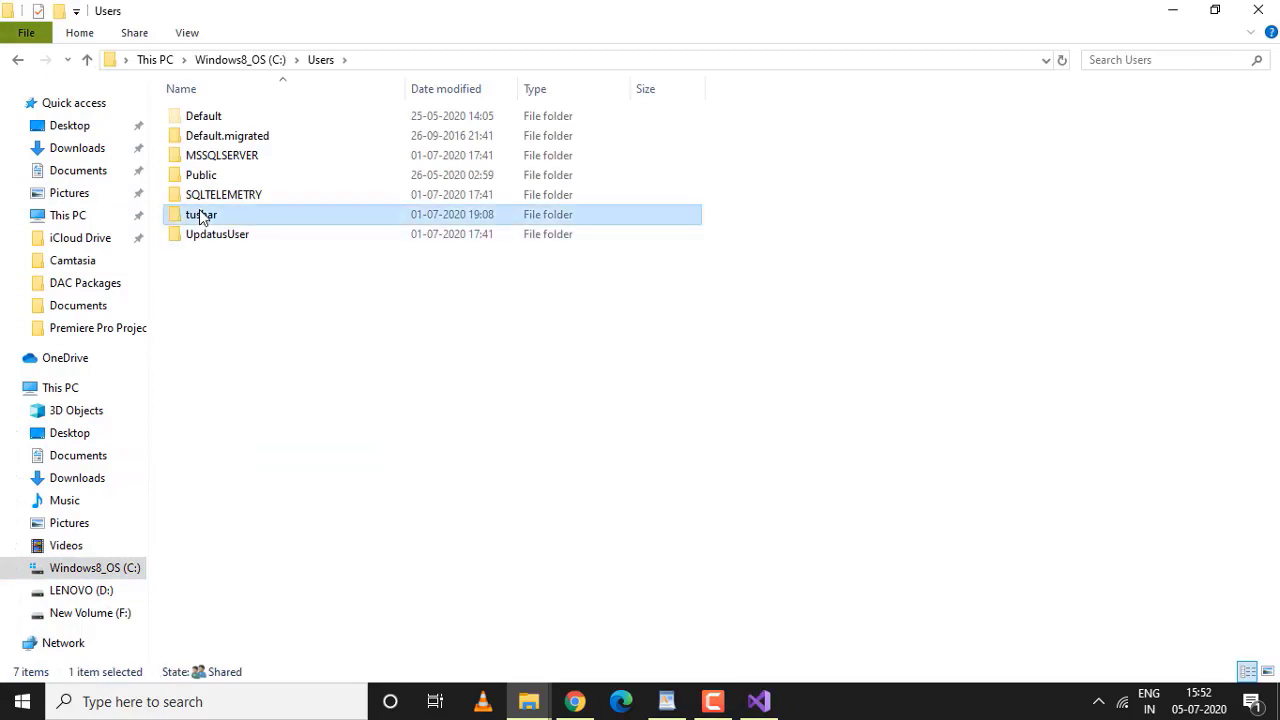
{"action": "double_click", "coordinate": [205, 551]}
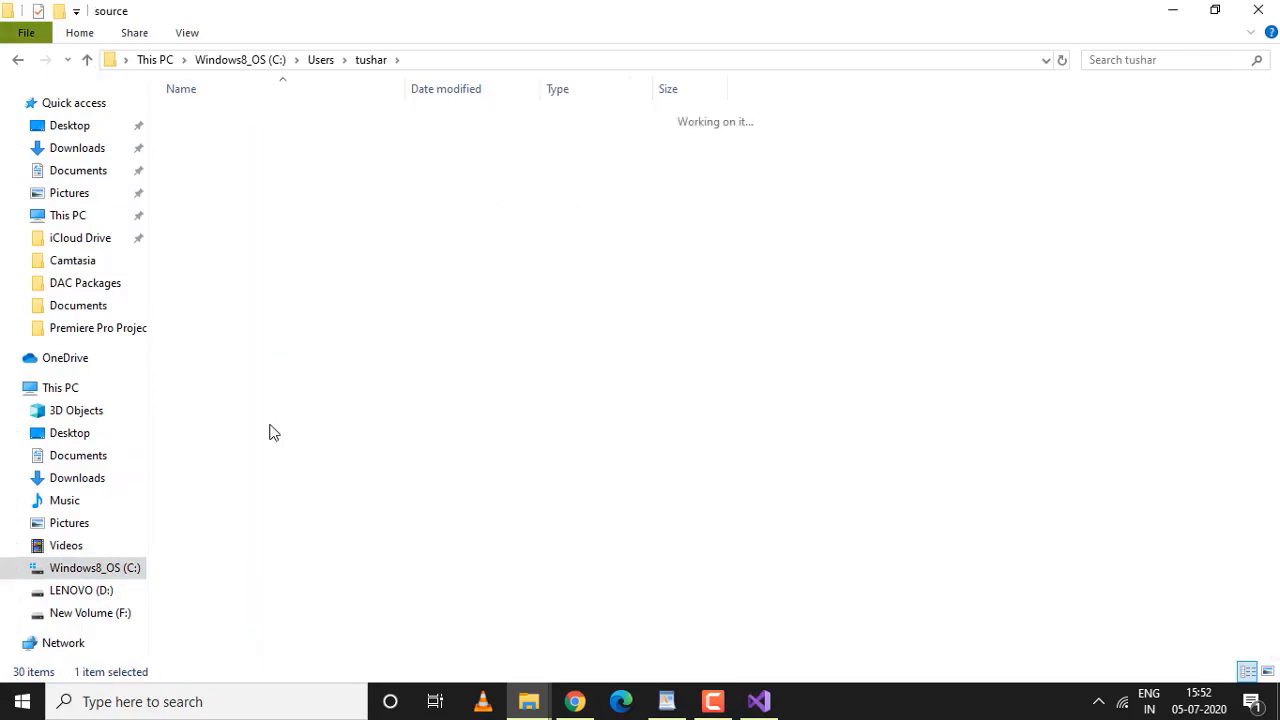
{"action": "double_click", "coordinate": [225, 122]}
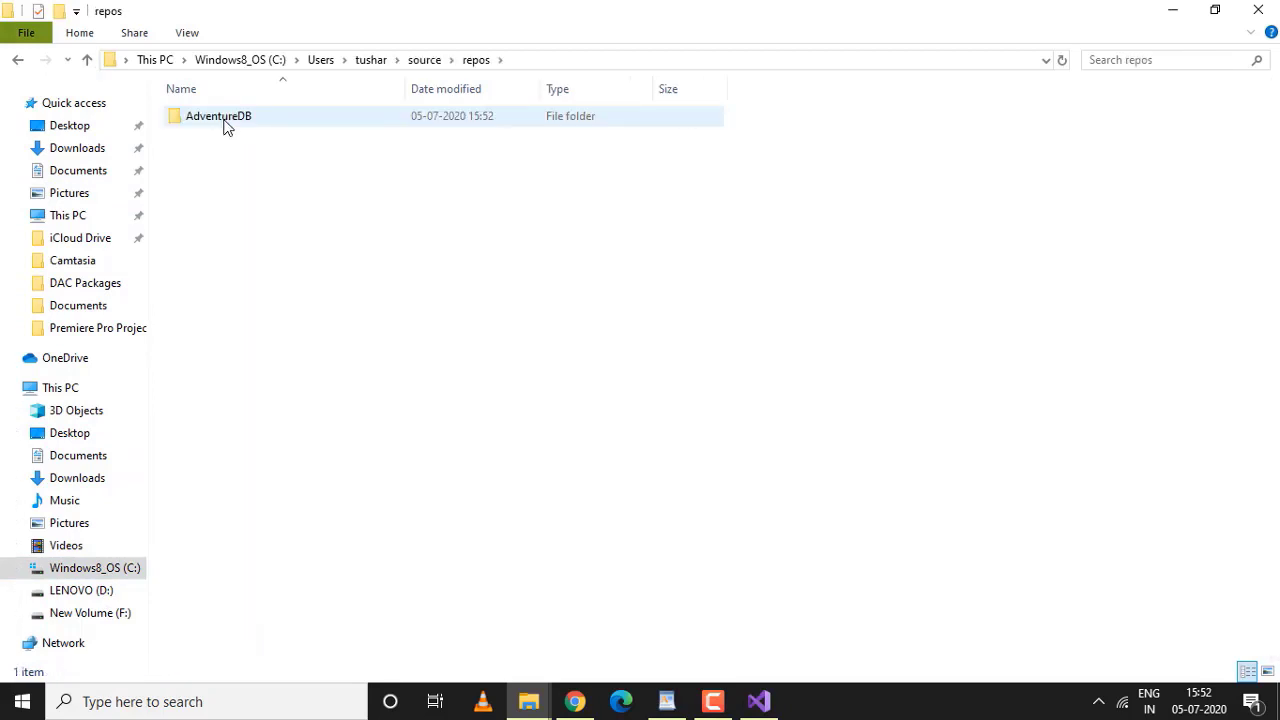
{"action": "double_click", "coordinate": [225, 122]}
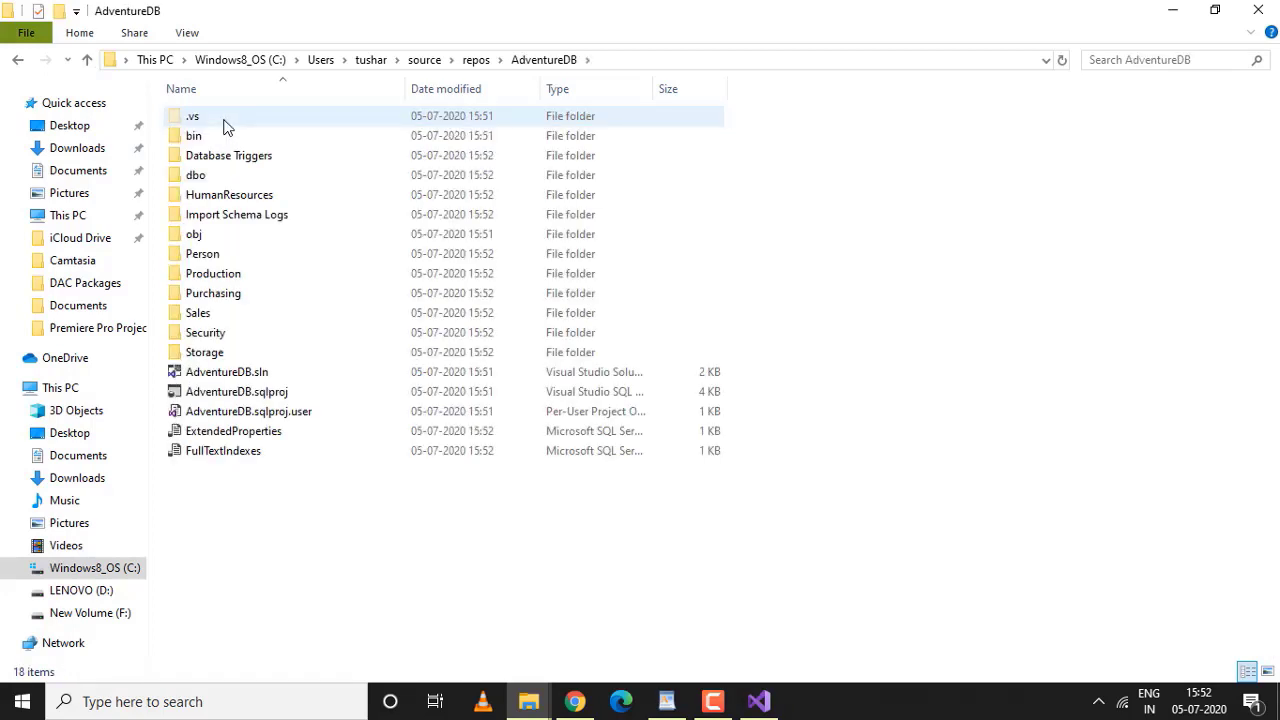
{"action": "left_click", "coordinate": [240, 382]}
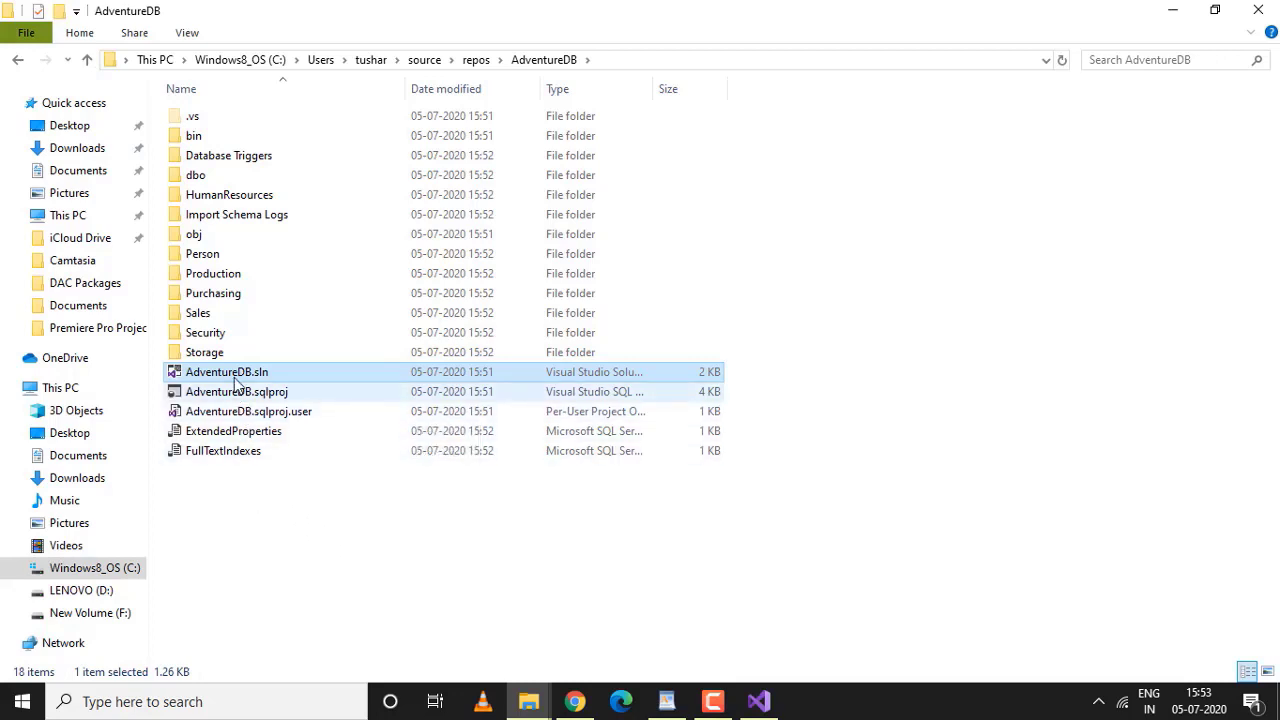
Check the dbo folder's Functions, Stored Procedures and User Defined Types, then go back to AdventureDB
{"action": "double_click", "coordinate": [197, 177]}
{"action": "left_click", "coordinate": [222, 120]}
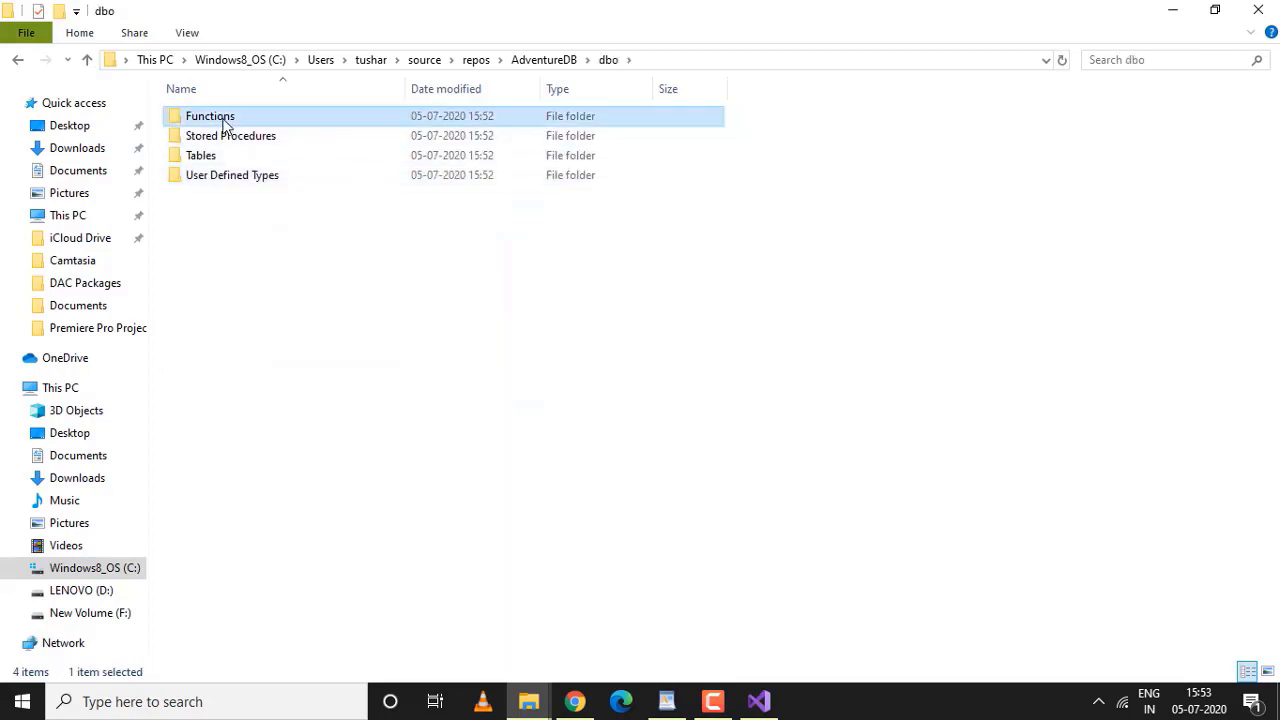
{"action": "left_click", "coordinate": [230, 140]}
{"action": "left_click", "coordinate": [222, 178]}
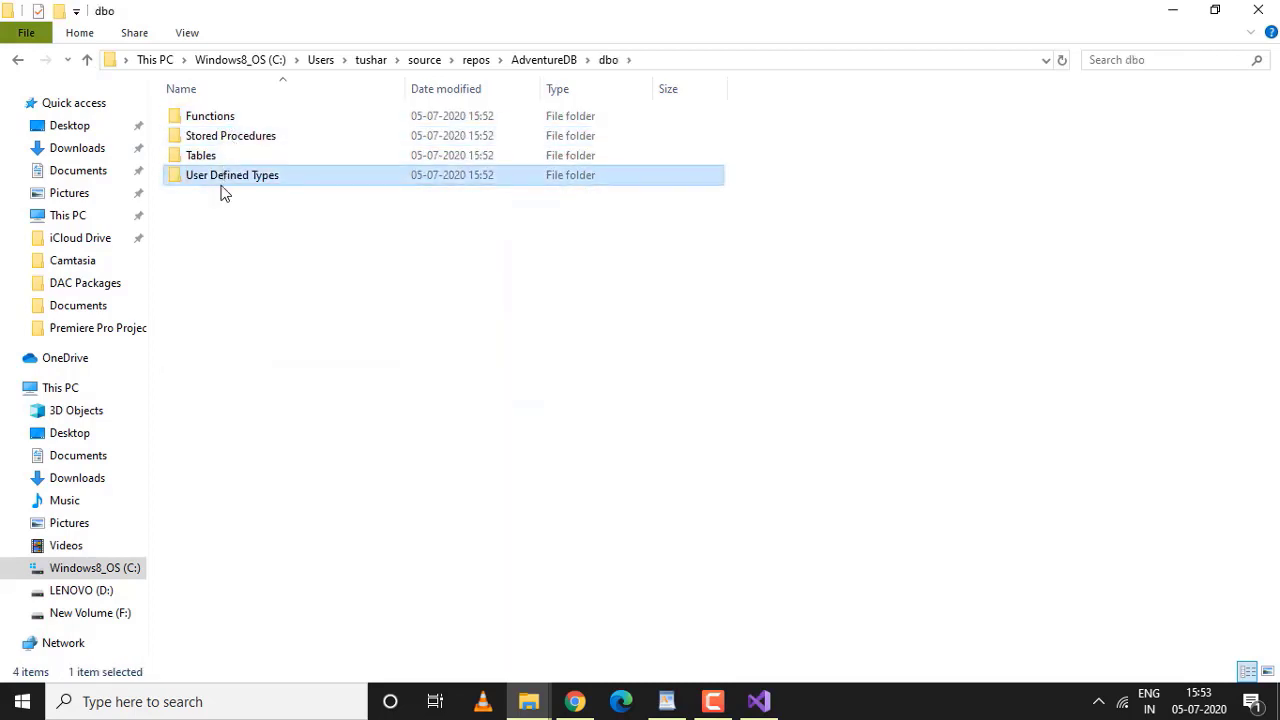
{"action": "left_click", "coordinate": [530, 60]}
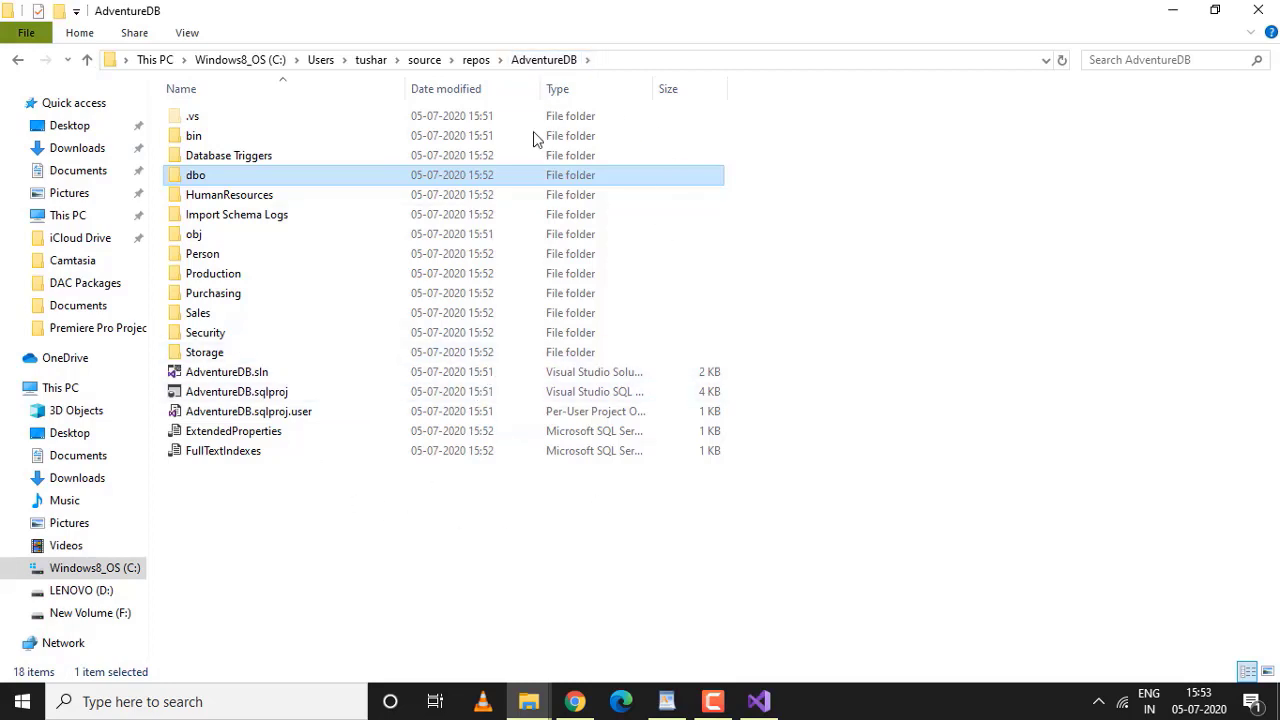
{"action": "left_click", "coordinate": [575, 701]}
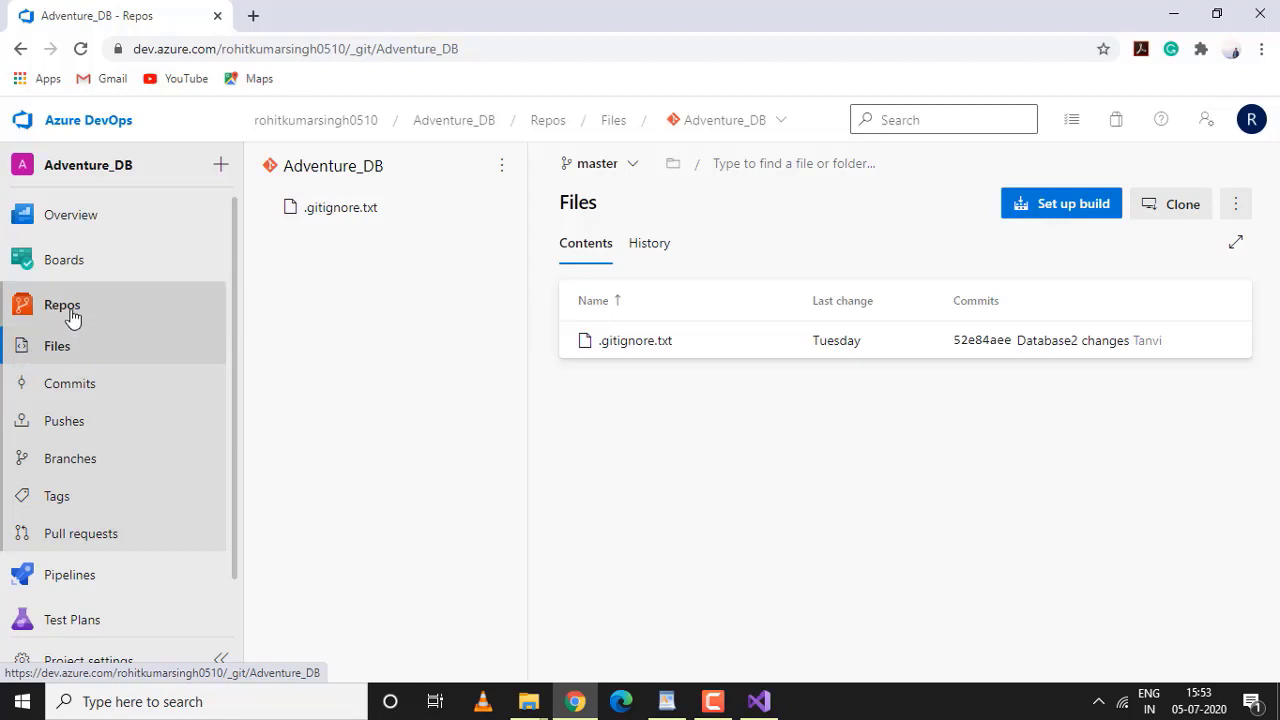
{"action": "left_click", "coordinate": [72, 316]}
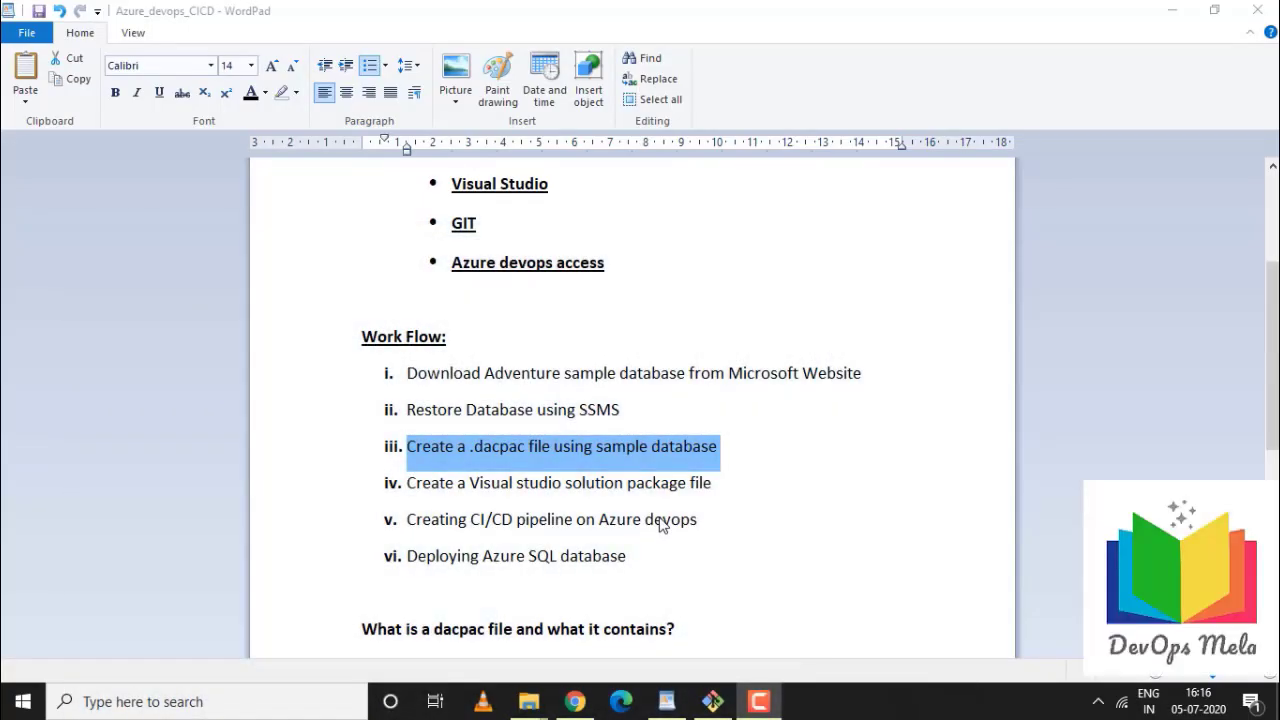
Highlight the 'Creating CI/CD pipeline on Azure devops' workflow step in WordPad, then return to the Azure DevOps repo in Chrome
{"action": "scroll", "coordinate": [671, 497], "scroll_direction": "up", "scroll_amount": 3}
{"action": "scroll", "coordinate": [671, 497], "scroll_direction": "up", "scroll_amount": 1}
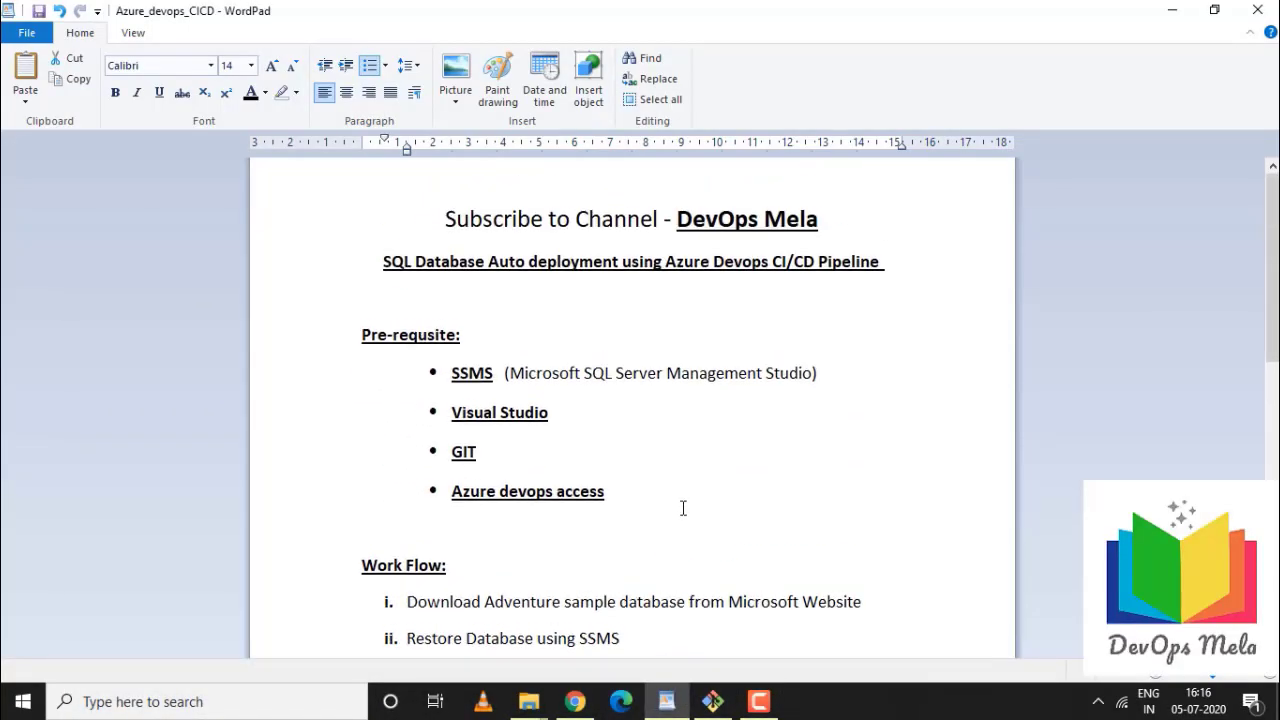
{"action": "scroll", "coordinate": [685, 508], "scroll_direction": "down", "scroll_amount": 2}
{"action": "triple_click", "coordinate": [685, 508]}
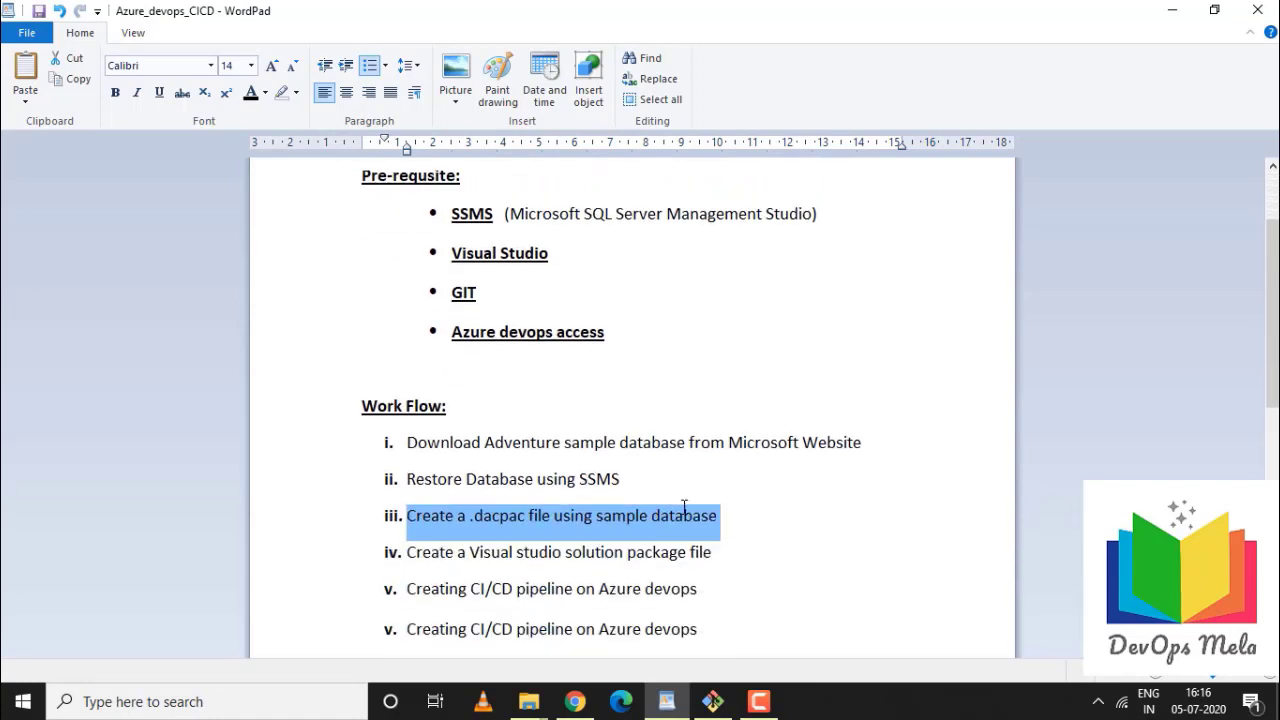
{"action": "scroll", "coordinate": [685, 508], "scroll_direction": "down", "scroll_amount": 1}
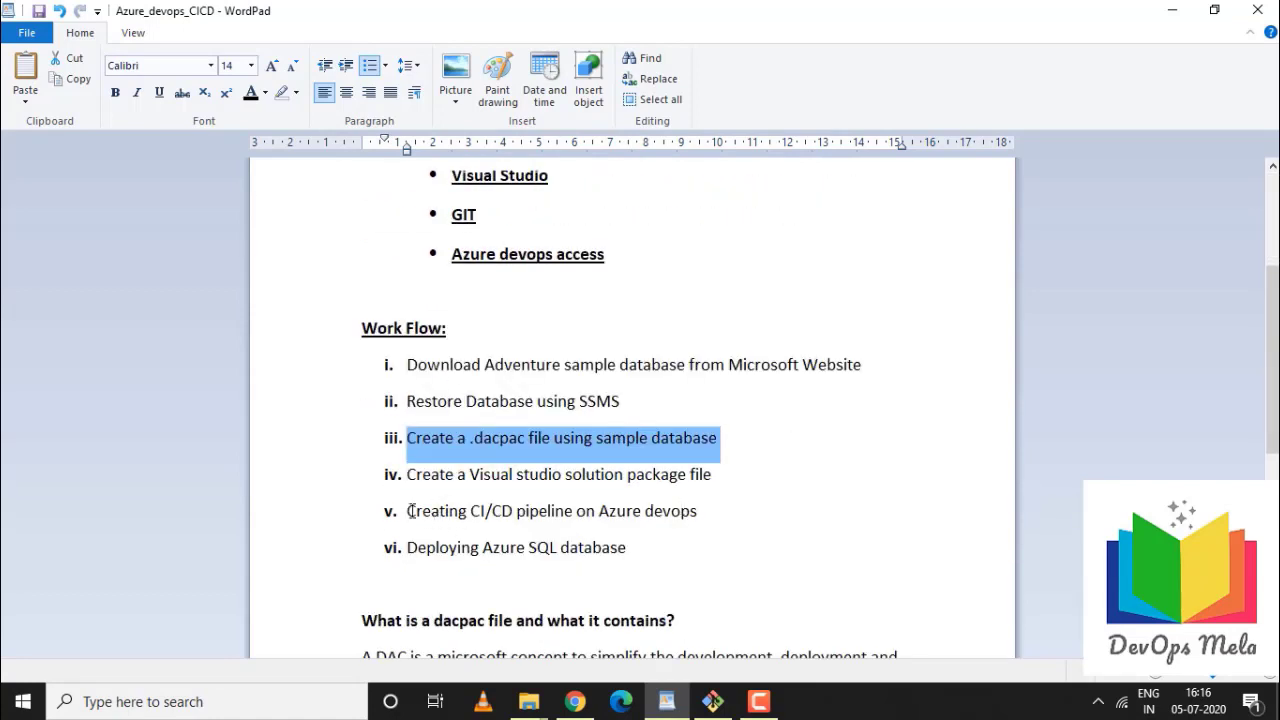
{"action": "left_click_drag", "start_coordinate": [407, 511], "coordinate": [660, 512]}
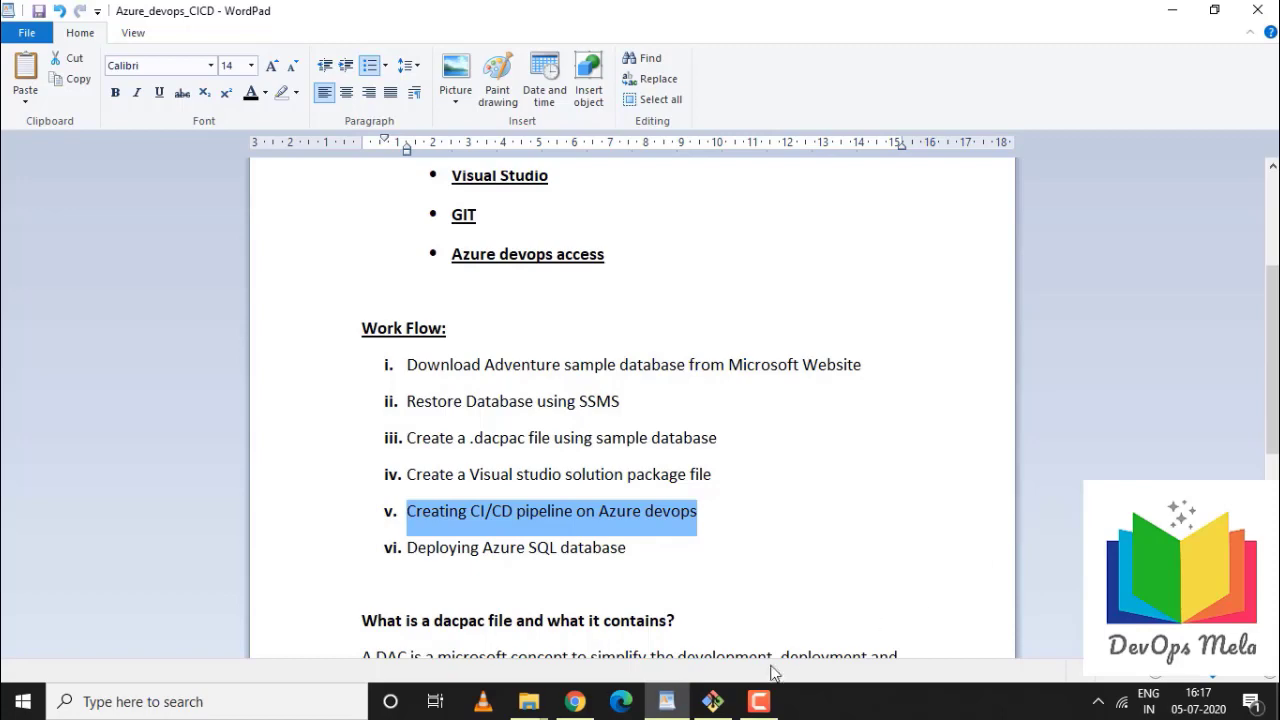
{"action": "left_click", "coordinate": [586, 710]}
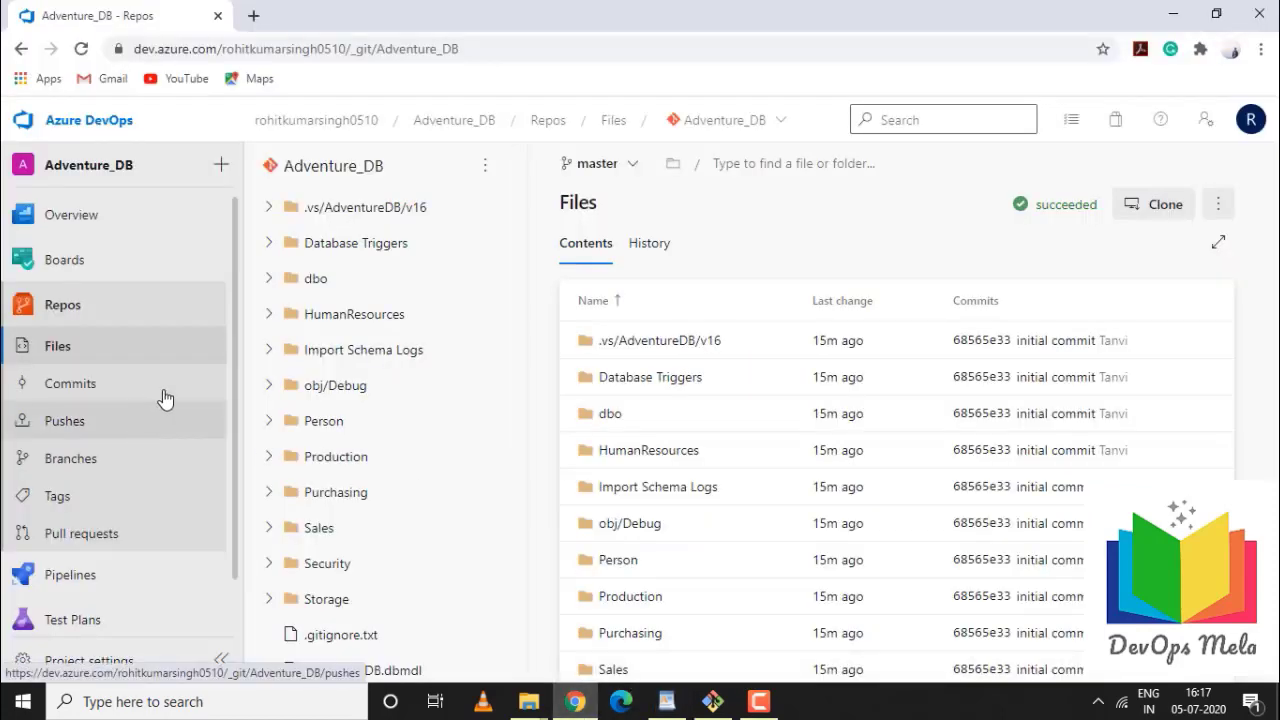
Refresh the Adventure_DB repo file list, then start a new pipeline from Pipelines
{"action": "scroll", "coordinate": [488, 400], "scroll_direction": "down", "scroll_amount": 3}
{"action": "scroll", "coordinate": [400, 540], "scroll_direction": "up", "scroll_amount": 3}
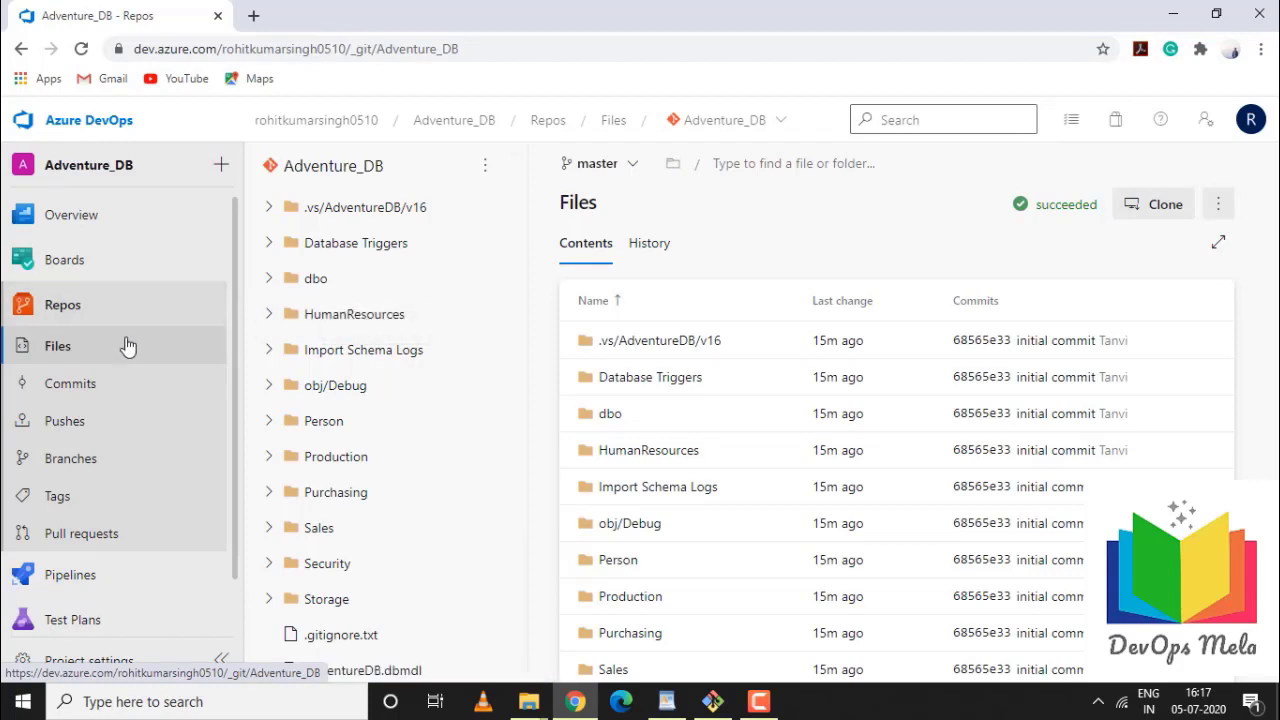
{"action": "left_click", "coordinate": [60, 305]}
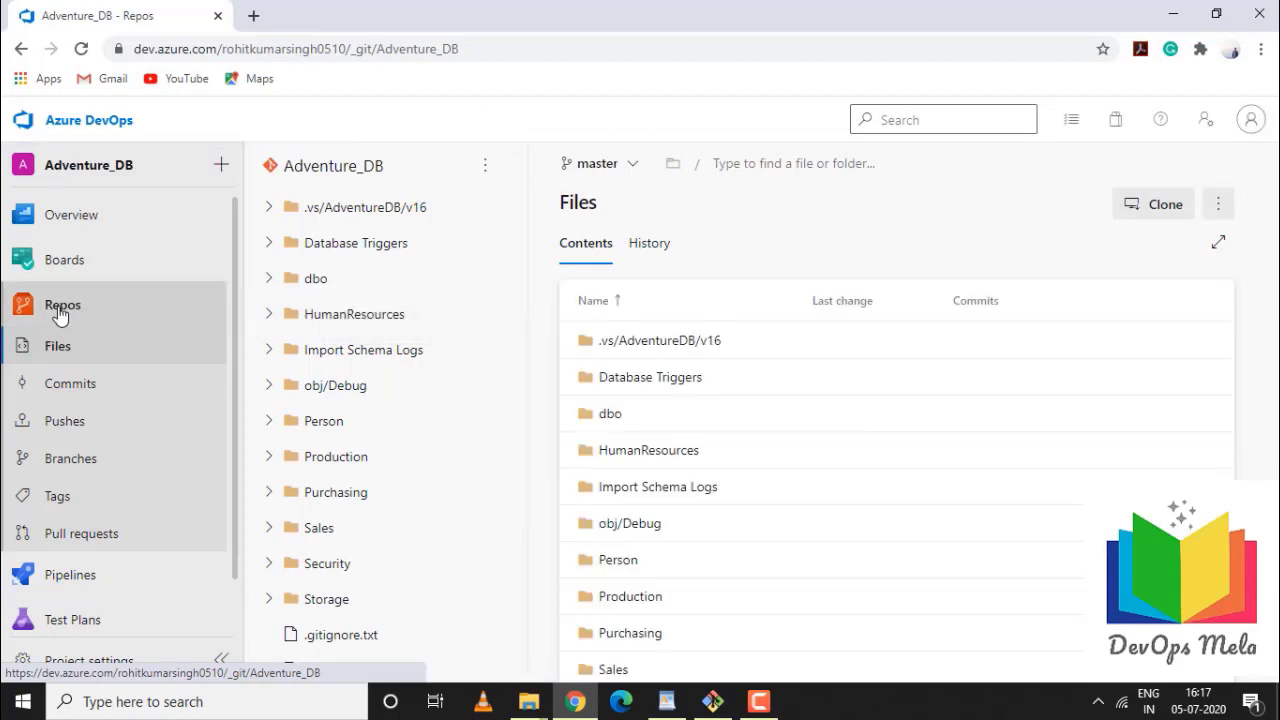
{"action": "left_click", "coordinate": [89, 577]}
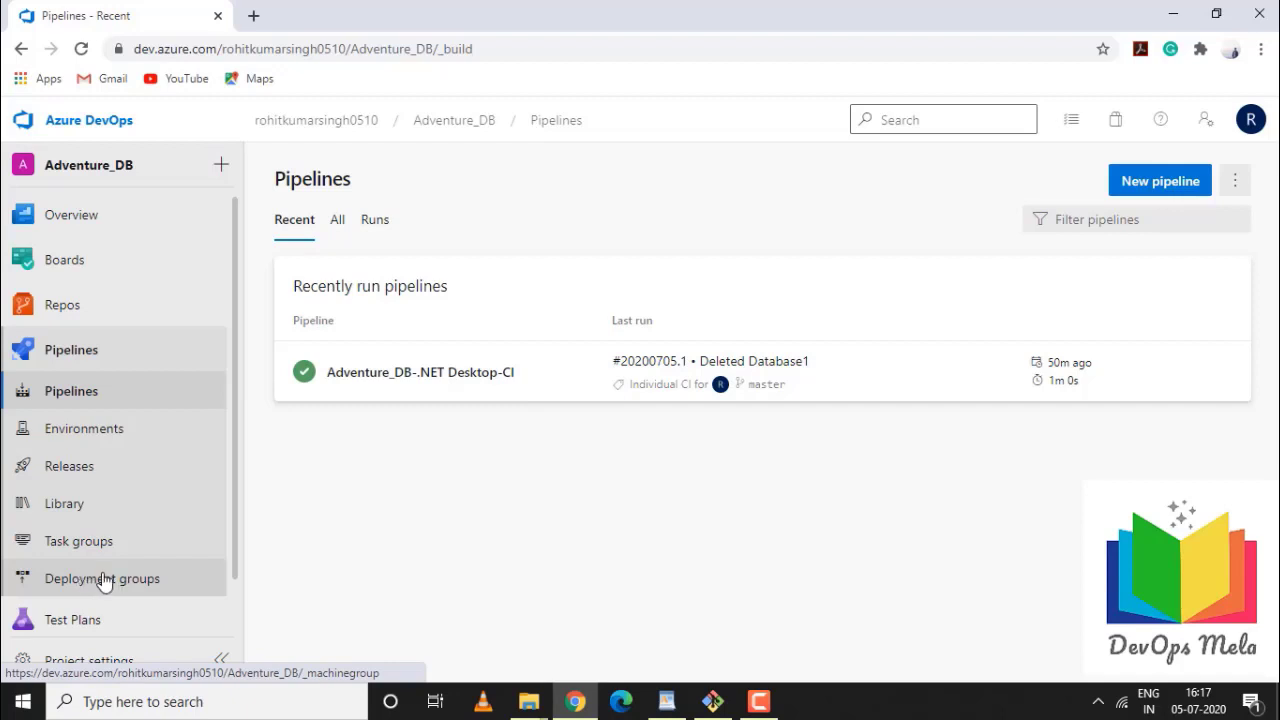
{"action": "left_click", "coordinate": [1148, 183]}
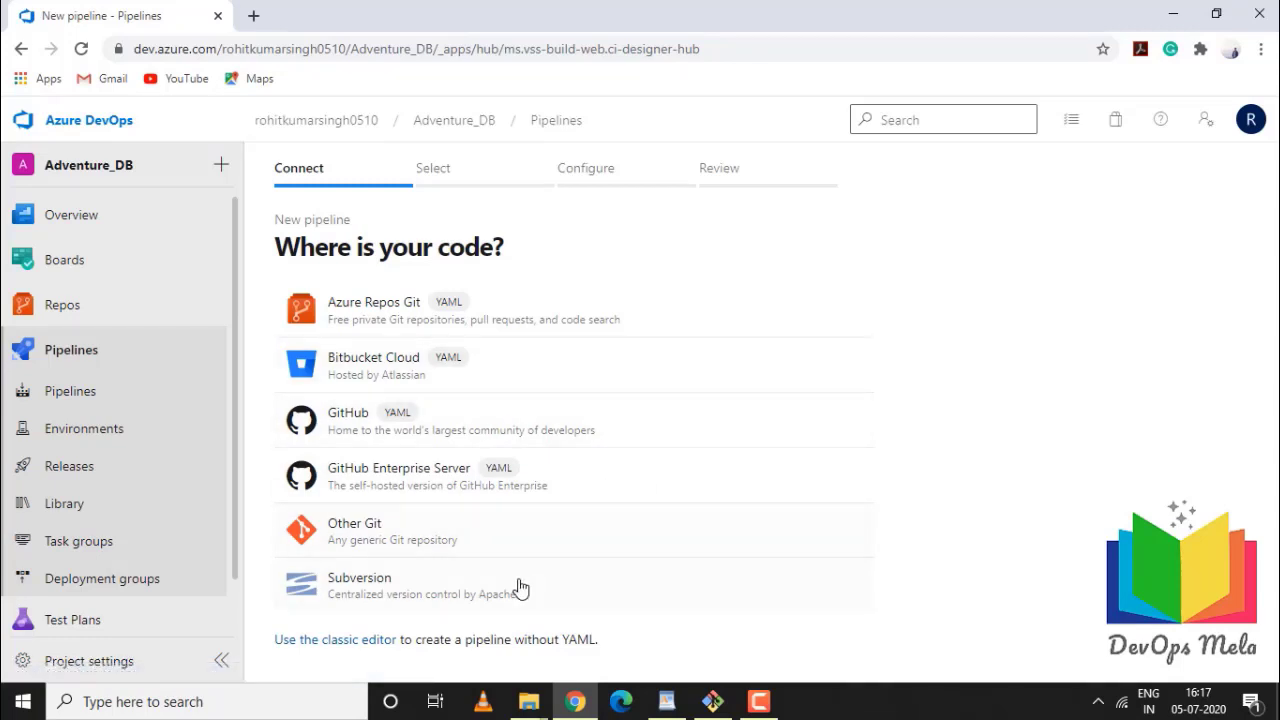
Use the classic editor with Azure Repos Git Adventure_DB on master and apply the .NET Desktop template
{"action": "left_click", "coordinate": [345, 650]}
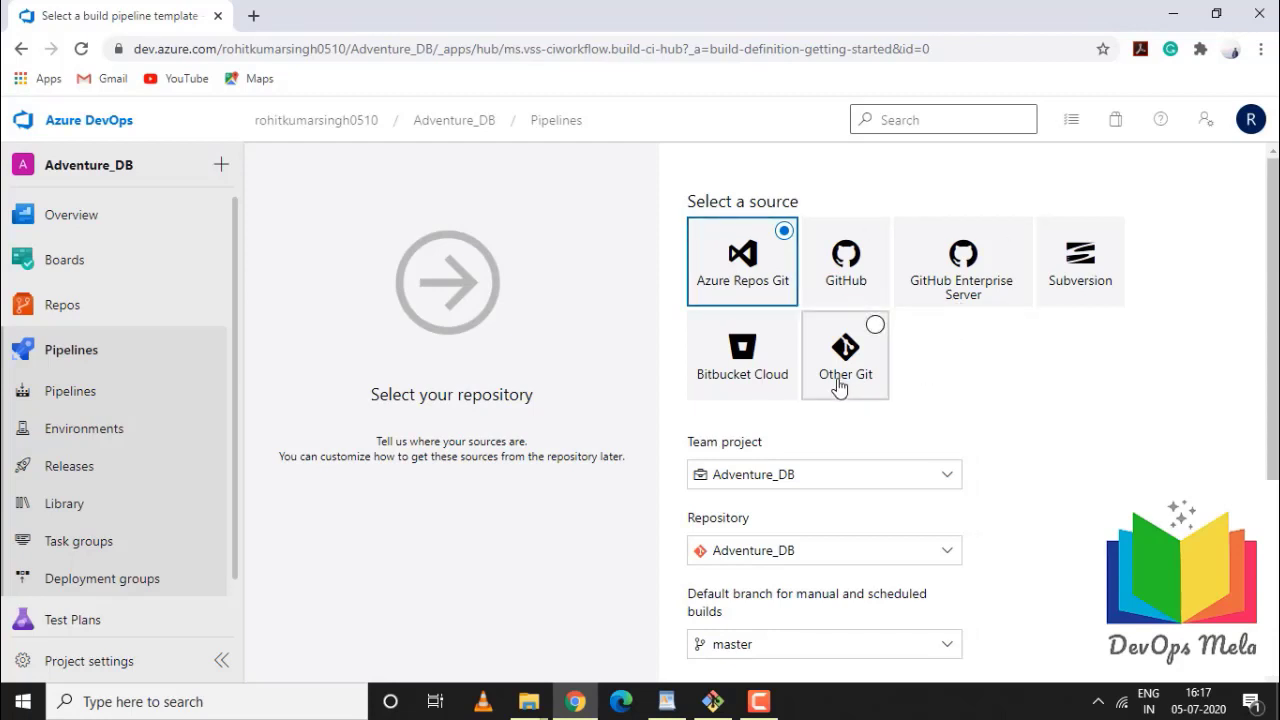
{"action": "scroll", "coordinate": [783, 394], "scroll_direction": "down", "scroll_amount": 1}
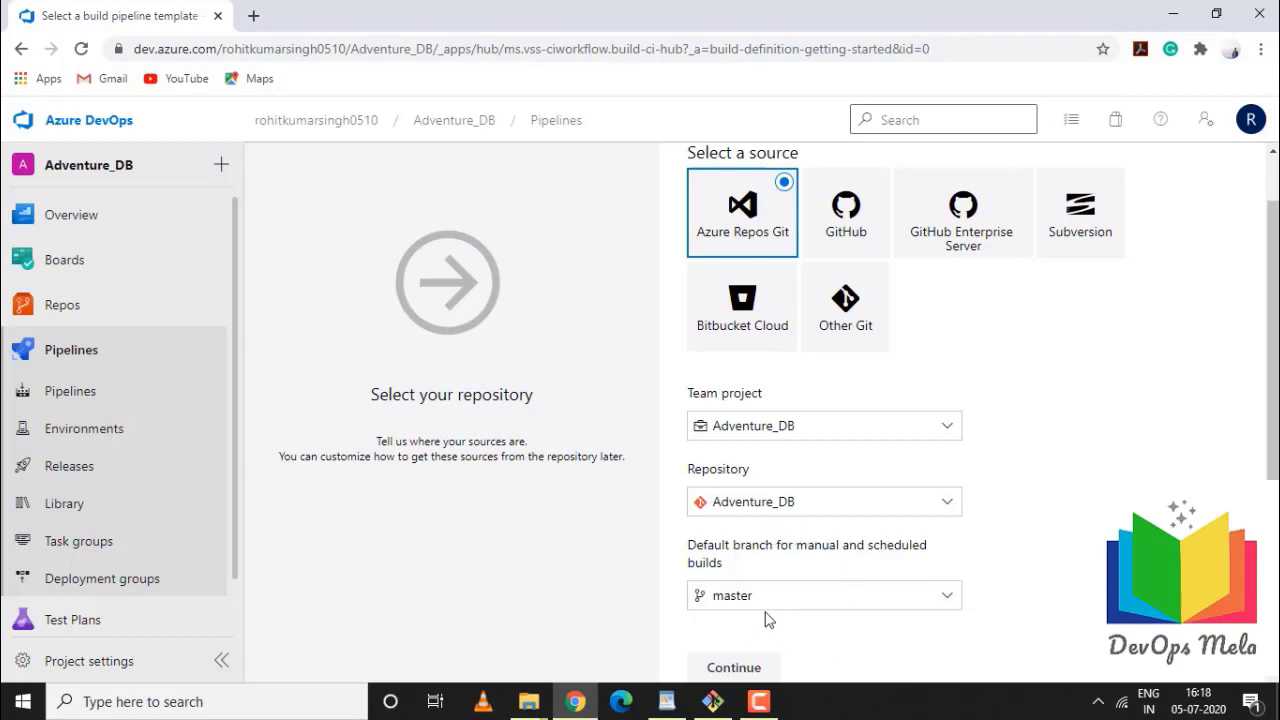
{"action": "left_click", "coordinate": [743, 667]}
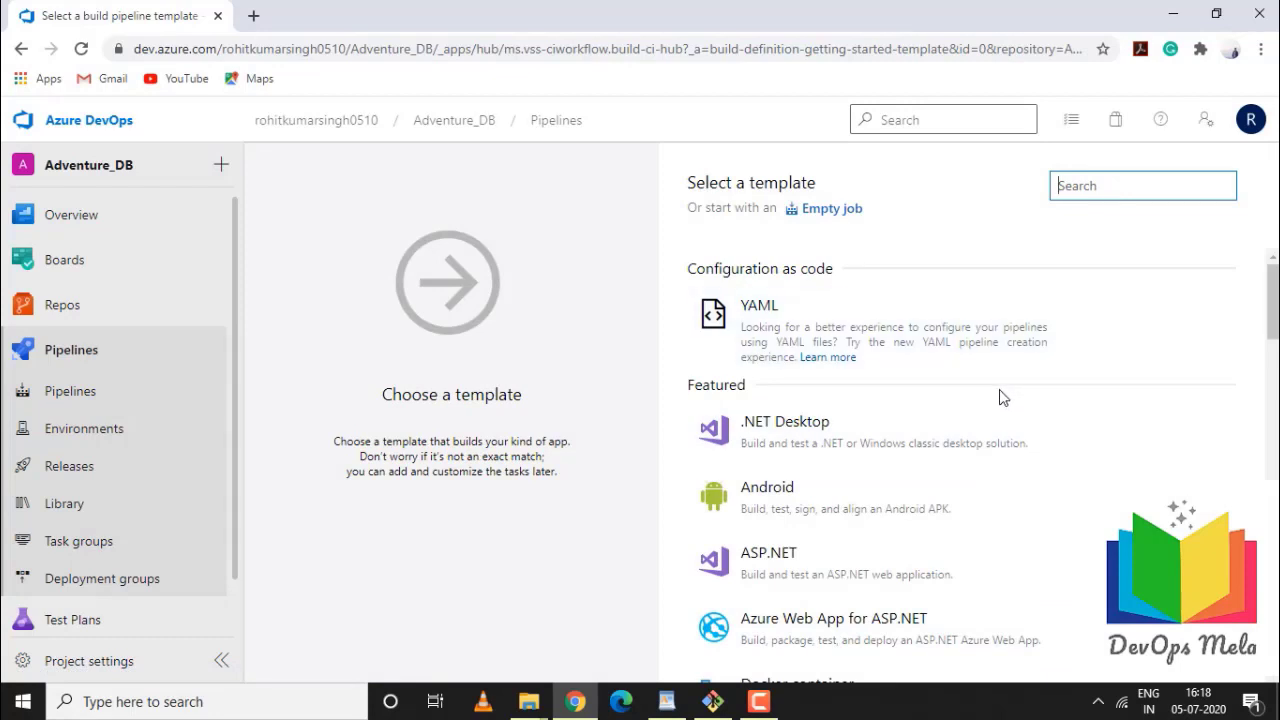
{"action": "left_click", "coordinate": [818, 446]}
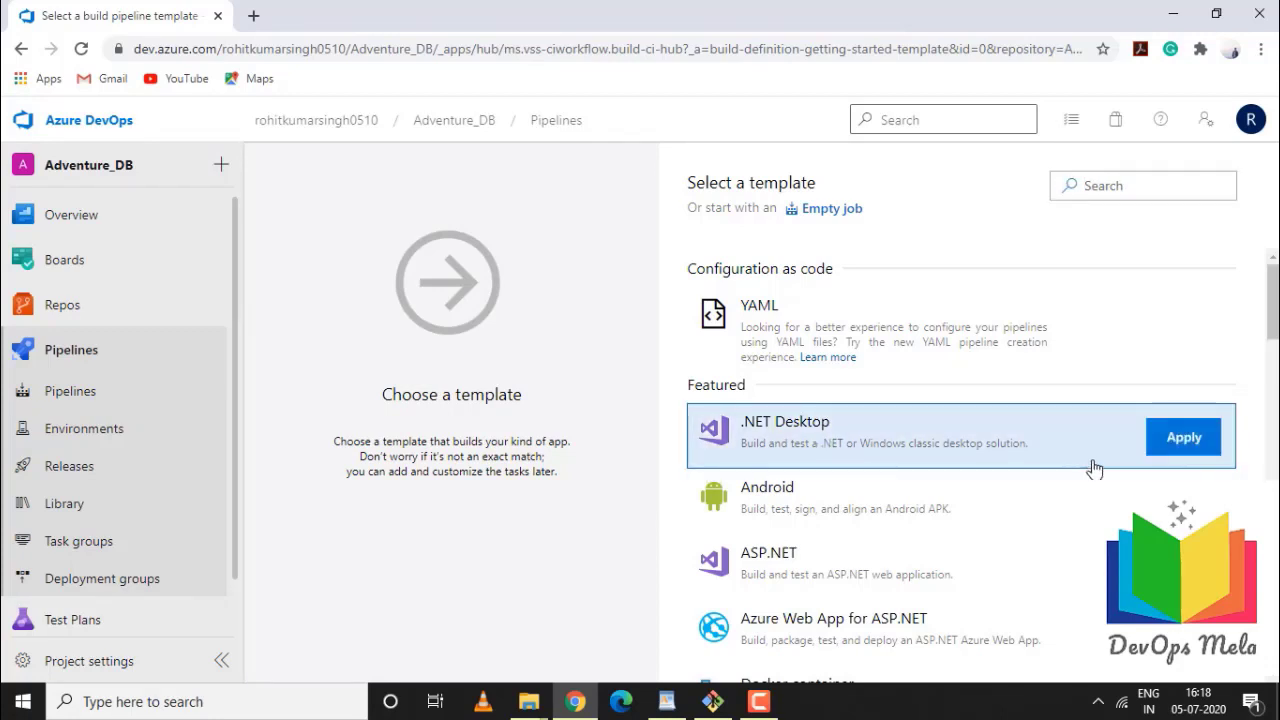
{"action": "left_click", "coordinate": [1188, 451]}
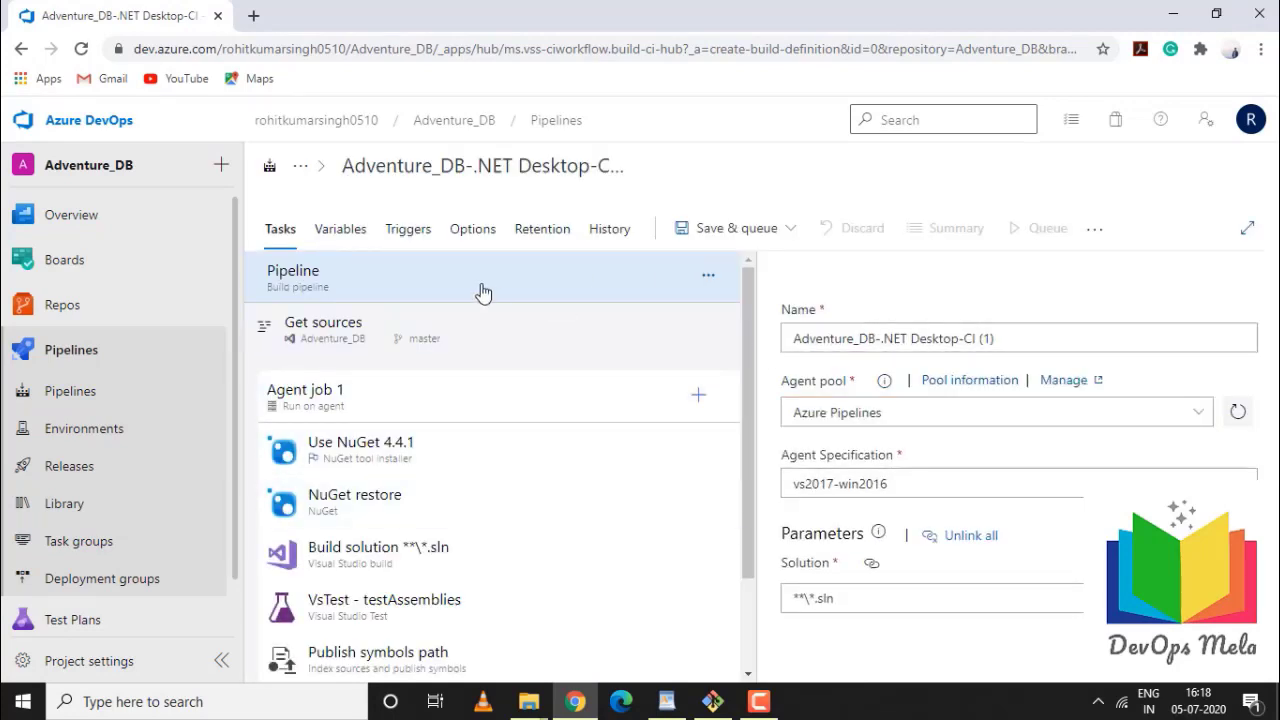
Rename the pipeline to Adventure_DB and check what the Solution field is linked to
{"action": "left_click", "coordinate": [1075, 338]}
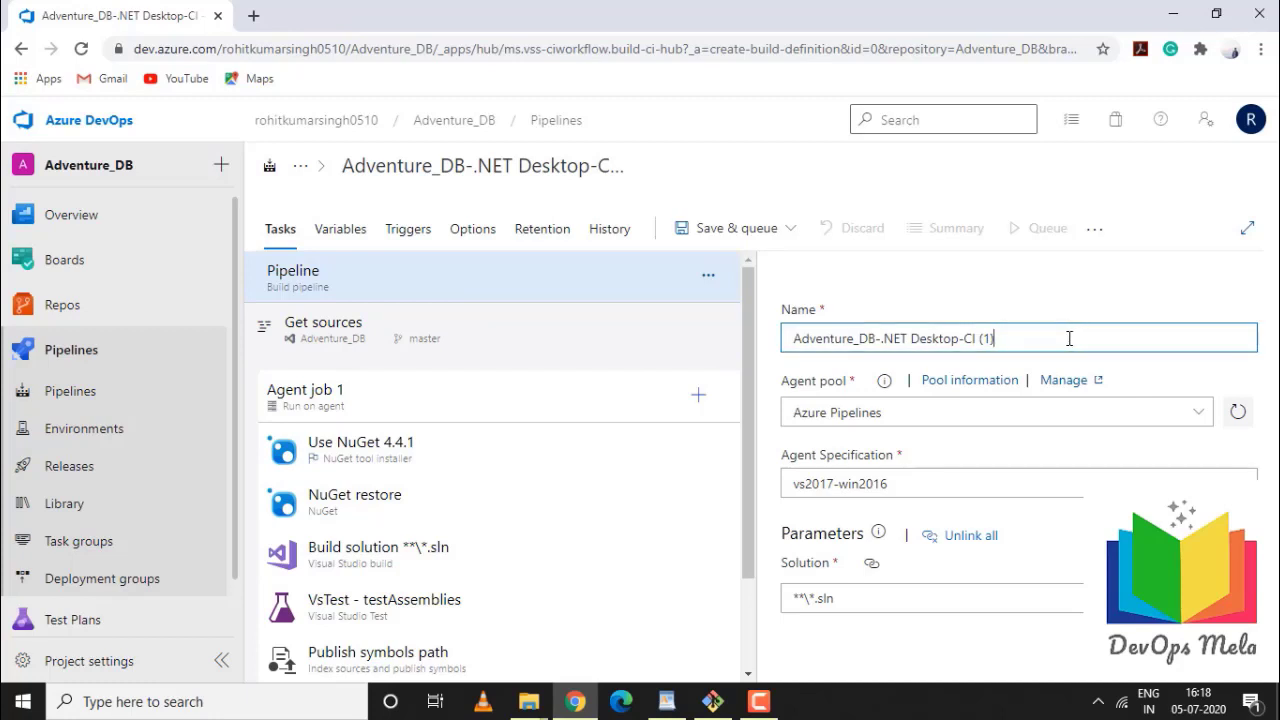
{"action": "key", "text": "BackSpace"}
{"action": "key", "text": "BackSpace"}
{"action": "key", "text": "BackSpace"}
{"action": "key", "text": "BackSpace"}
{"action": "key", "text": "BackSpace"}
{"action": "key", "text": "BackSpace"}
{"action": "key", "text": "BackSpace"}
{"action": "key", "text": "BackSpace"}
{"action": "key", "text": "BackSpace"}
{"action": "key", "text": "BackSpace"}
{"action": "key", "text": "BackSpace"}
{"action": "key", "text": "BackSpace"}
{"action": "key", "text": "BackSpace"}
{"action": "key", "text": "BackSpace"}
{"action": "key", "text": "BackSpace"}
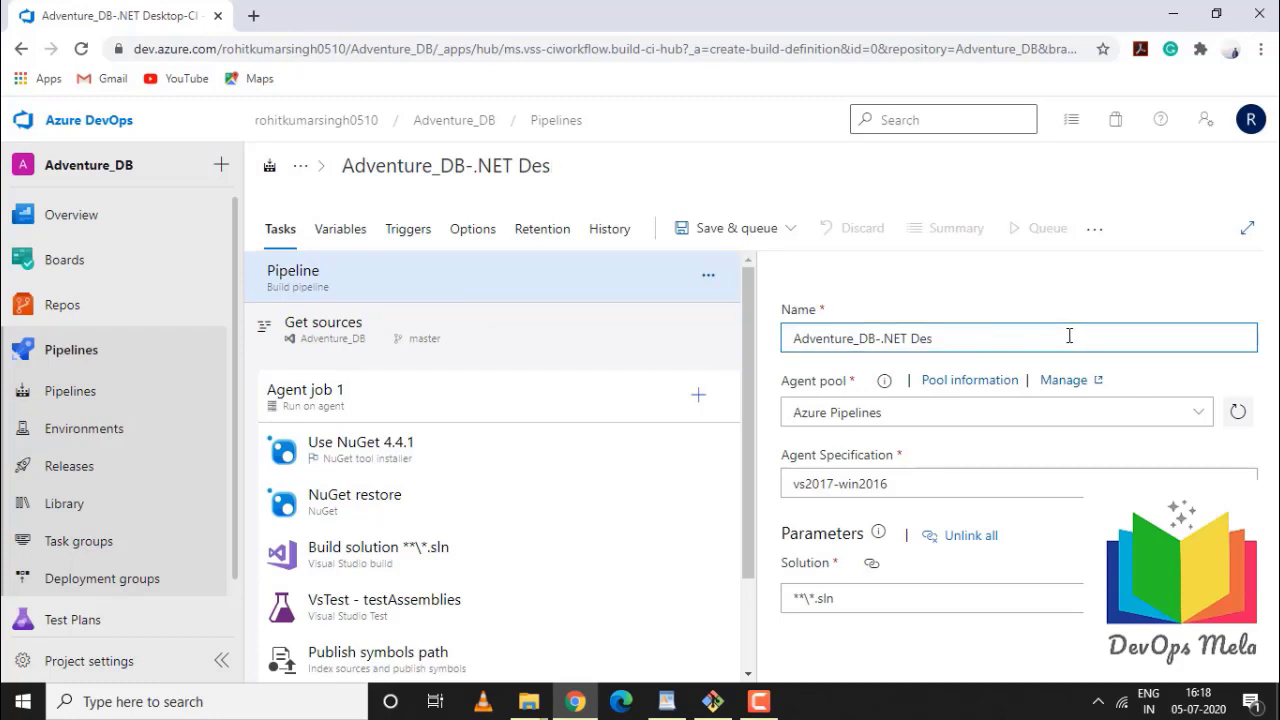
{"action": "key", "text": "BackSpace"}
{"action": "key", "text": "BackSpace"}
{"action": "key", "text": "BackSpace"}
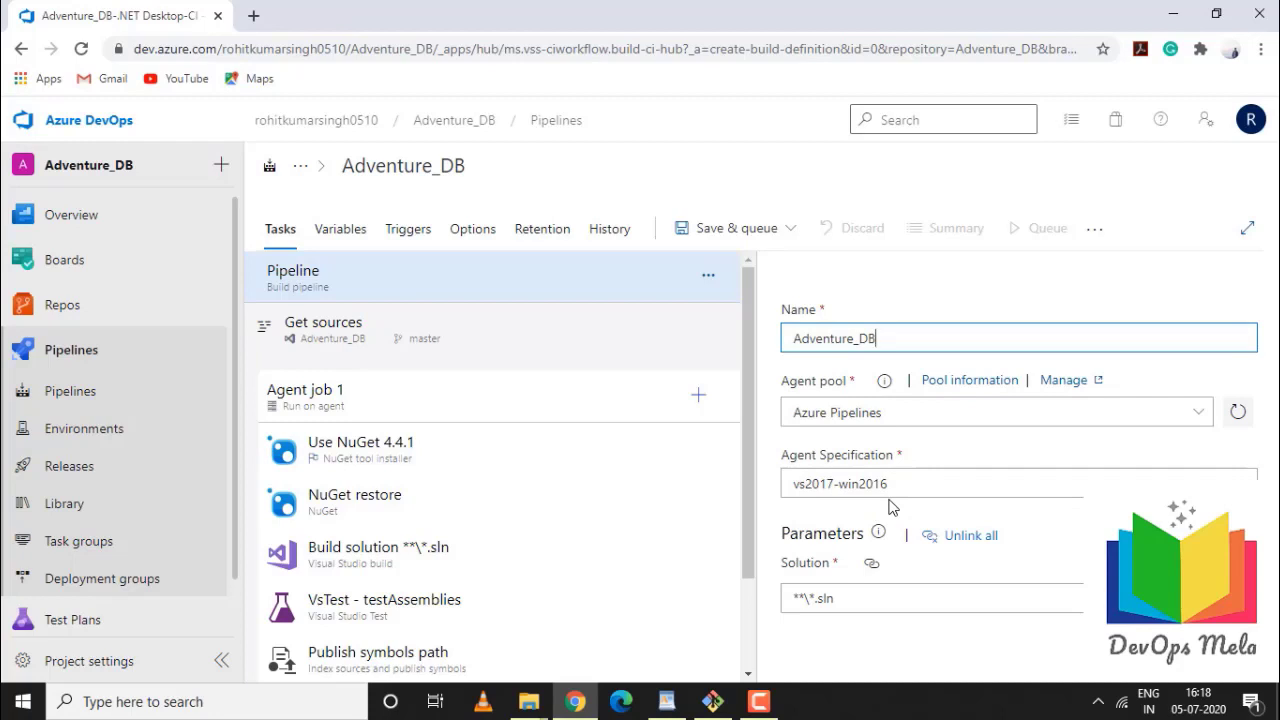
{"action": "left_click", "coordinate": [870, 568]}
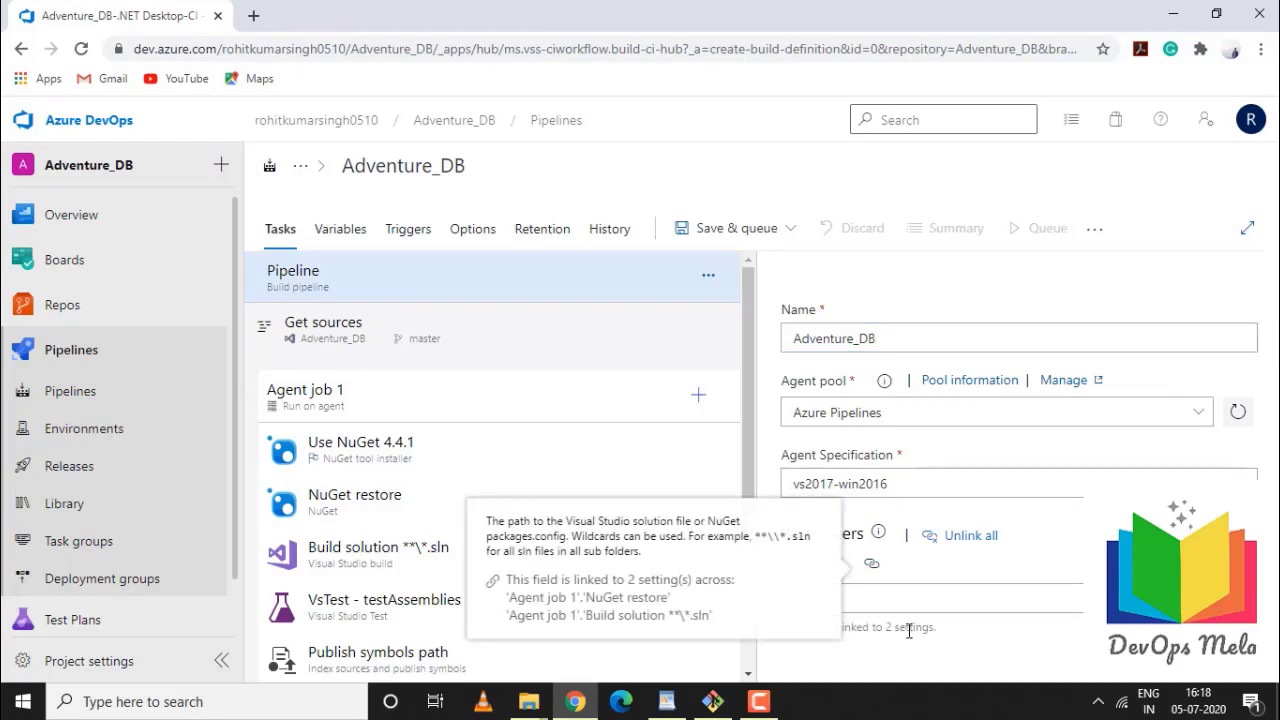
{"action": "left_click", "coordinate": [935, 655]}
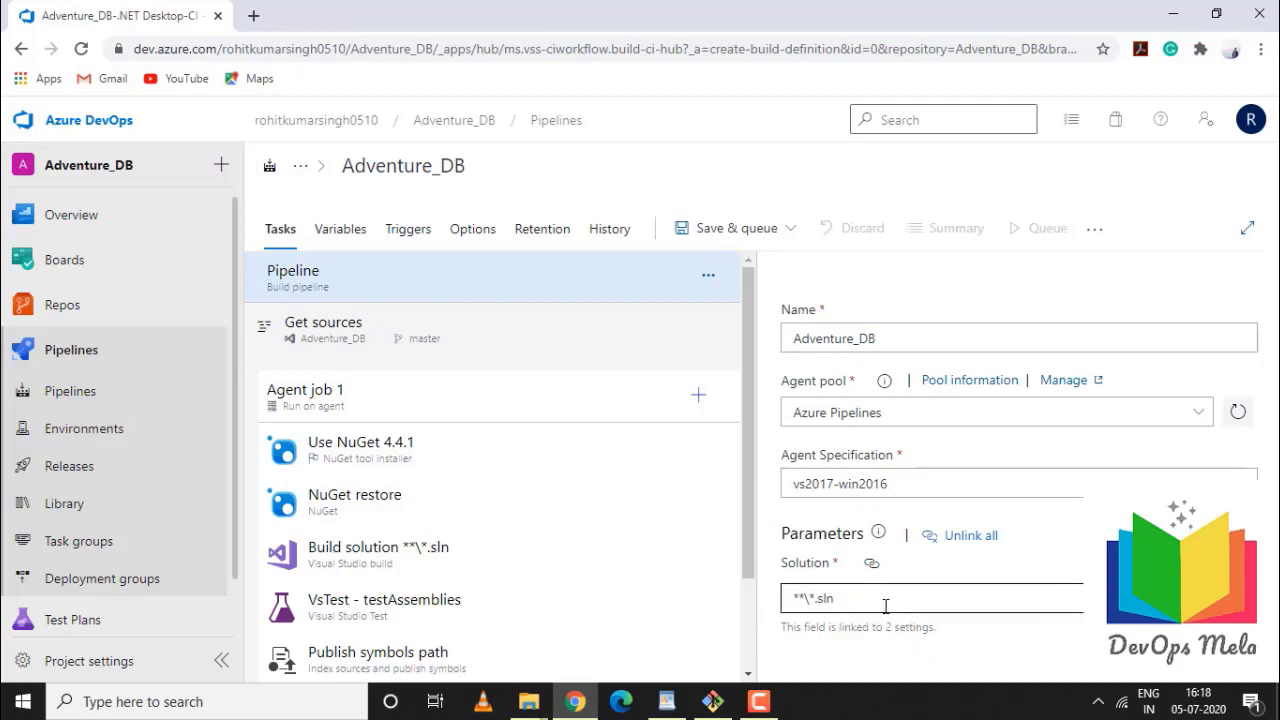
Review the Get sources repository settings of the pipeline
{"action": "left_click", "coordinate": [409, 336]}
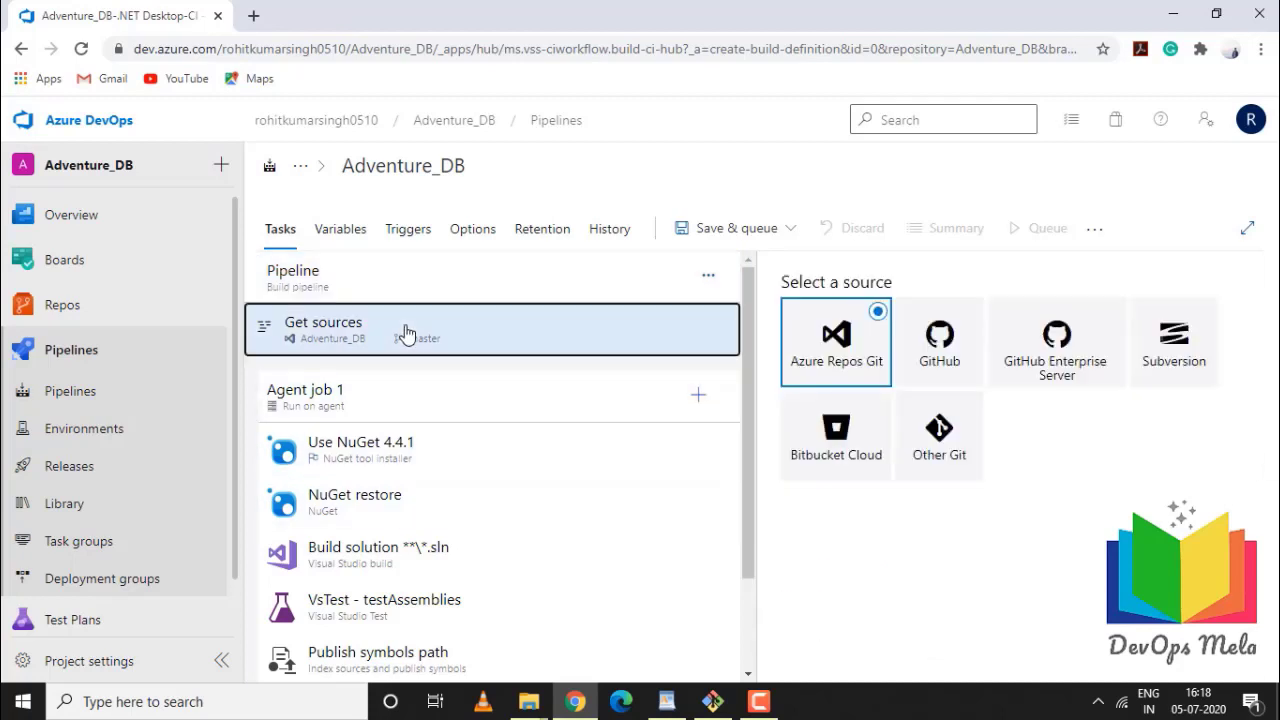
{"action": "scroll", "coordinate": [1000, 545], "scroll_direction": "down", "scroll_amount": 1}
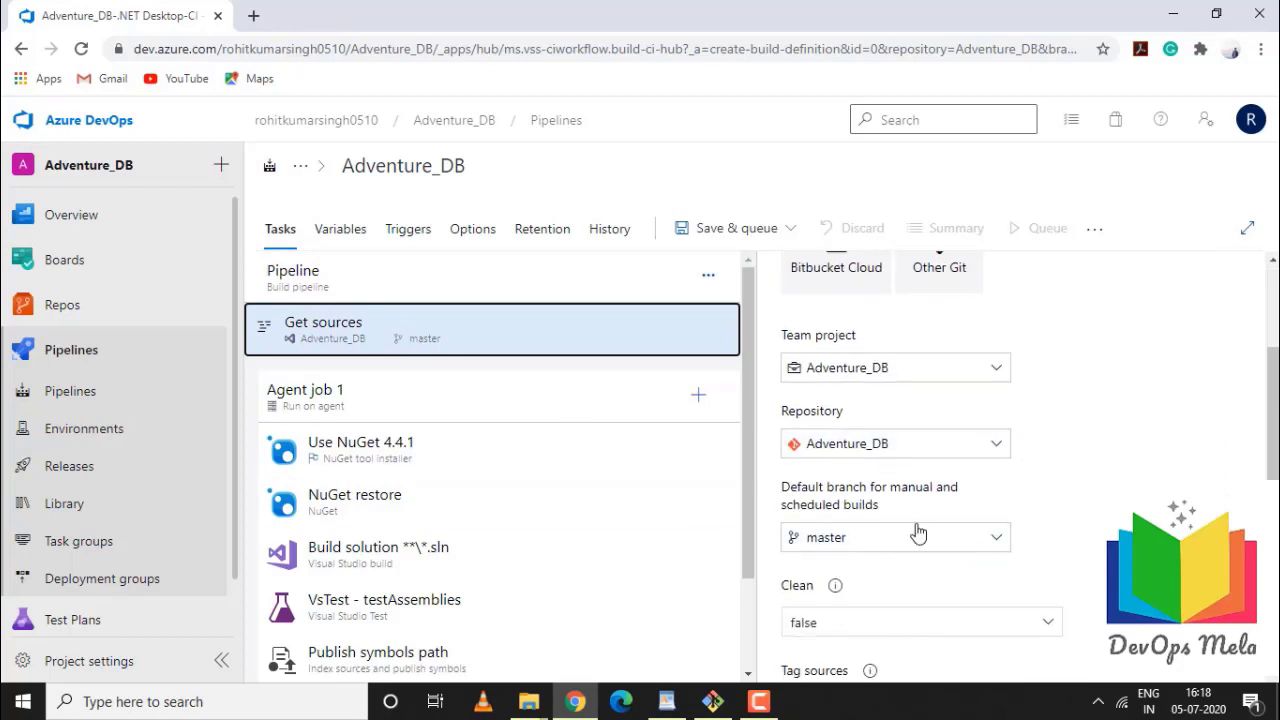
{"action": "scroll", "coordinate": [911, 586], "scroll_direction": "down", "scroll_amount": 2}
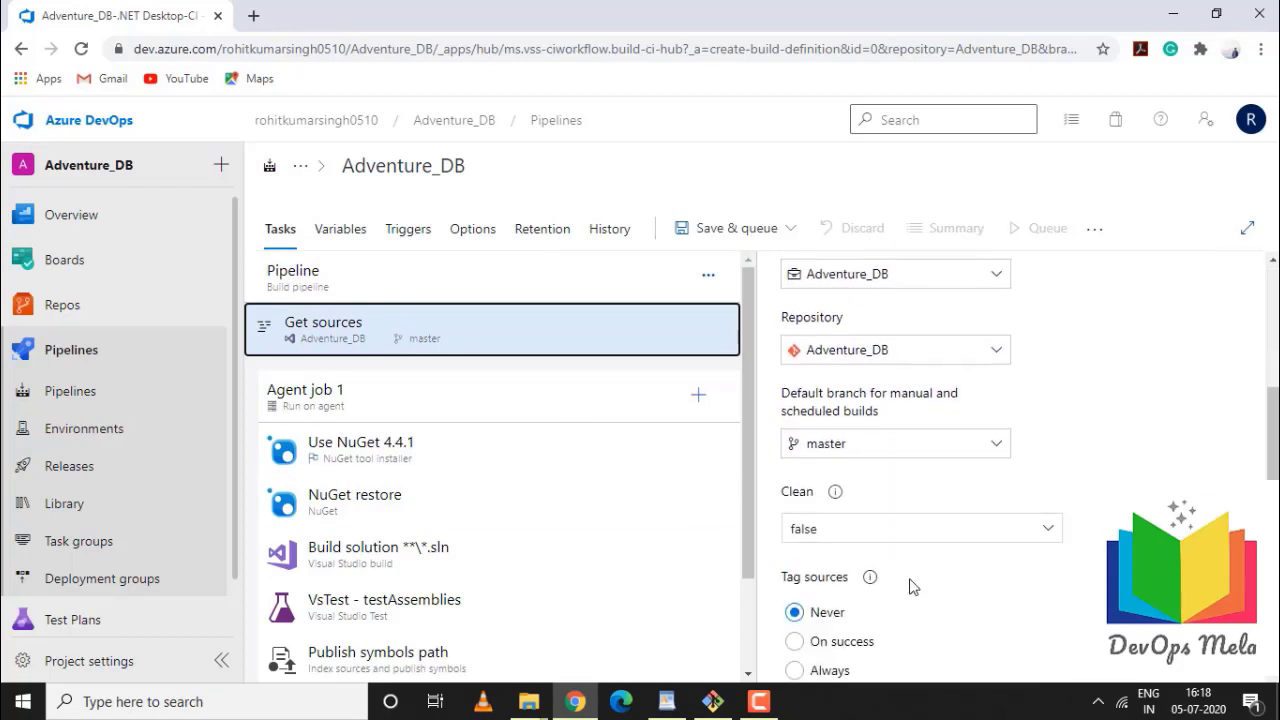
{"action": "scroll", "coordinate": [900, 570], "scroll_direction": "up", "scroll_amount": 3}
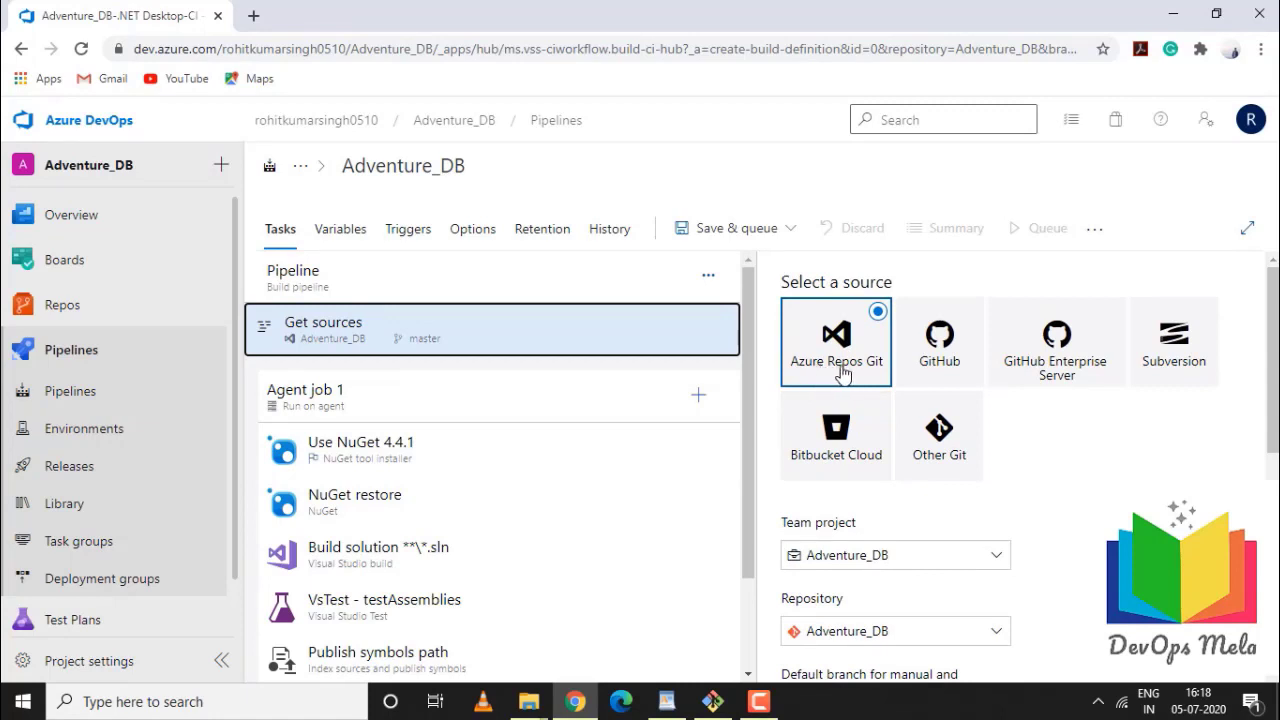
Review the Agent job 1 settings and bring up the Use NuGet 4.4.1 task
{"action": "left_click", "coordinate": [337, 410]}
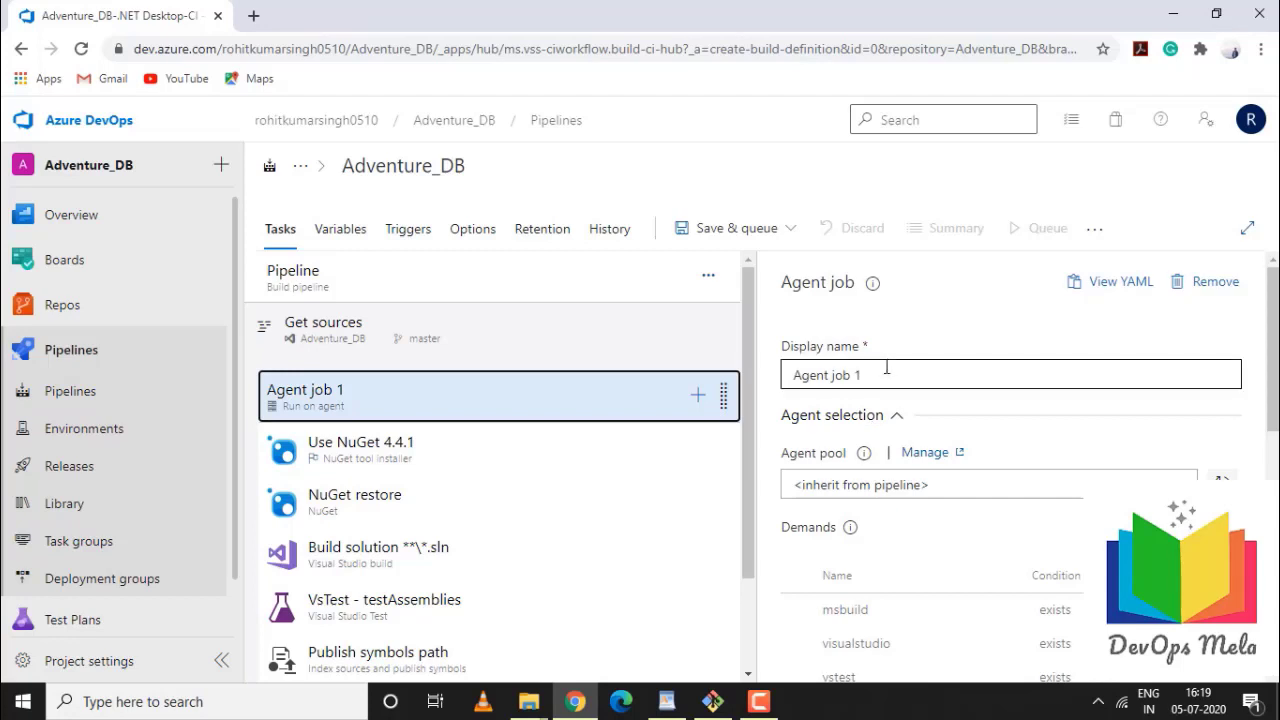
{"action": "scroll", "coordinate": [906, 374], "scroll_direction": "down", "scroll_amount": 2}
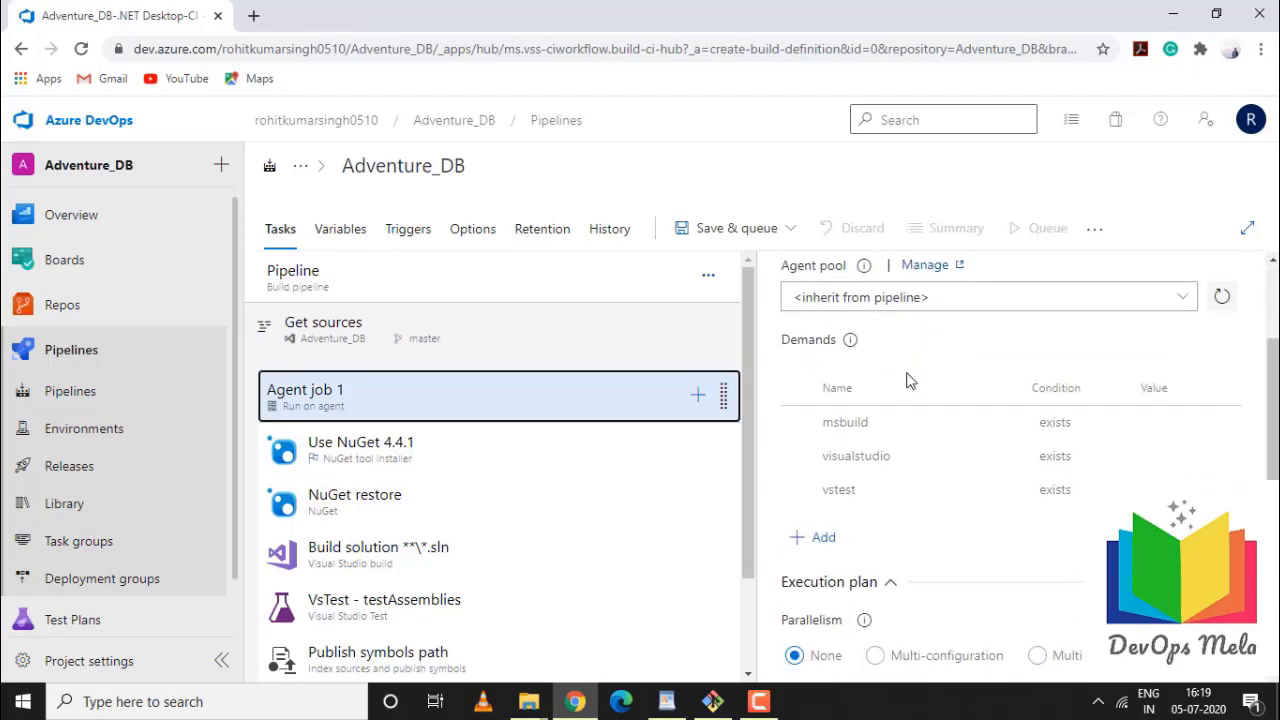
{"action": "scroll", "coordinate": [960, 450], "scroll_direction": "up", "scroll_amount": 1}
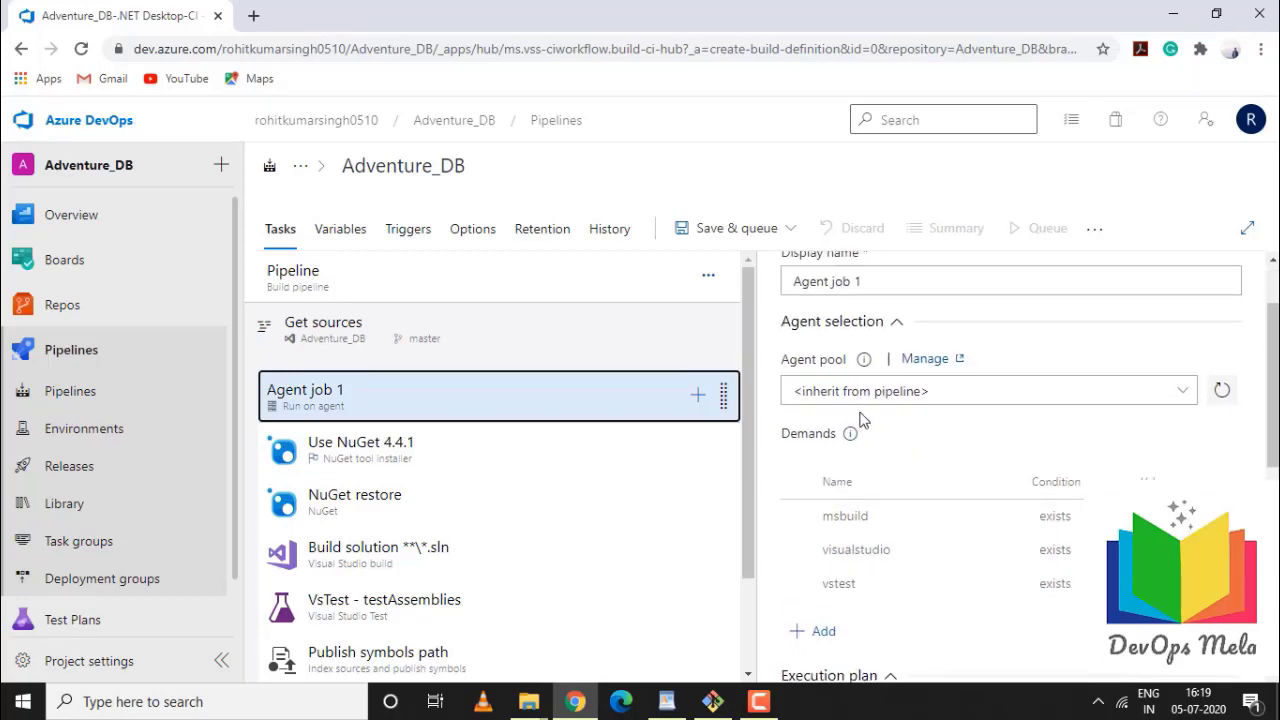
{"action": "scroll", "coordinate": [1034, 422], "scroll_direction": "down", "scroll_amount": 5}
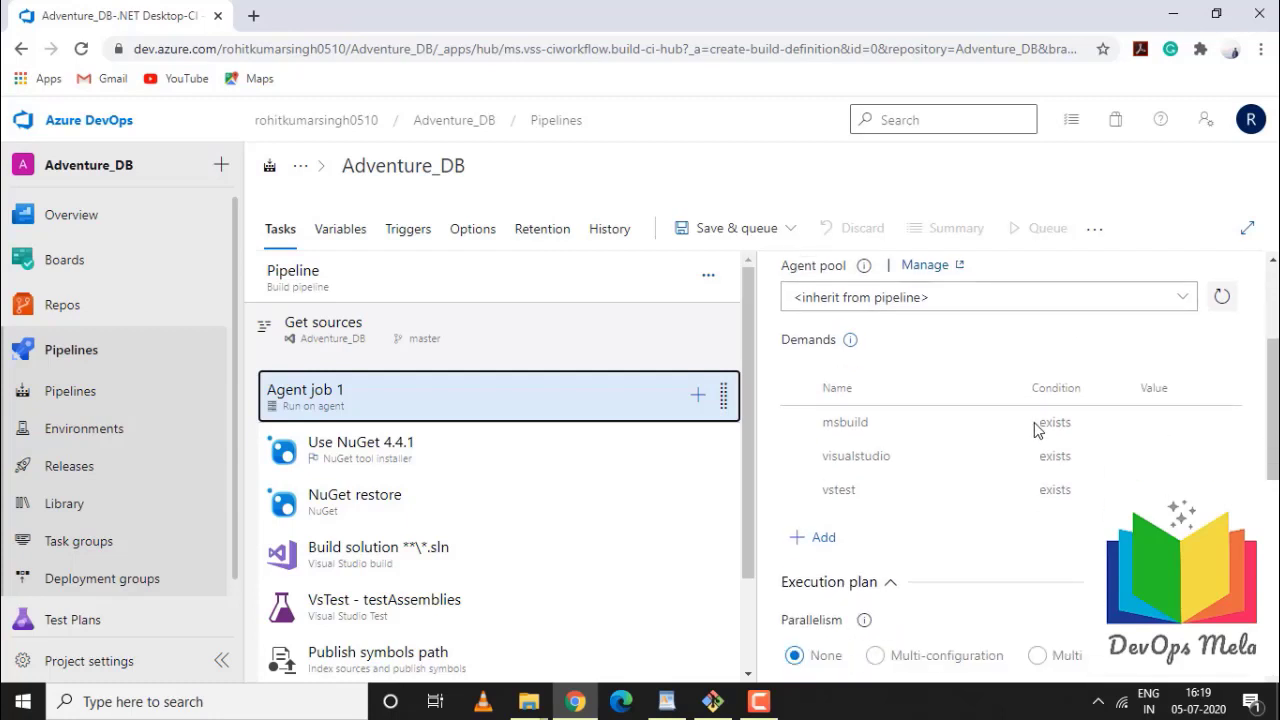
{"action": "scroll", "coordinate": [1030, 432], "scroll_direction": "up", "scroll_amount": 1}
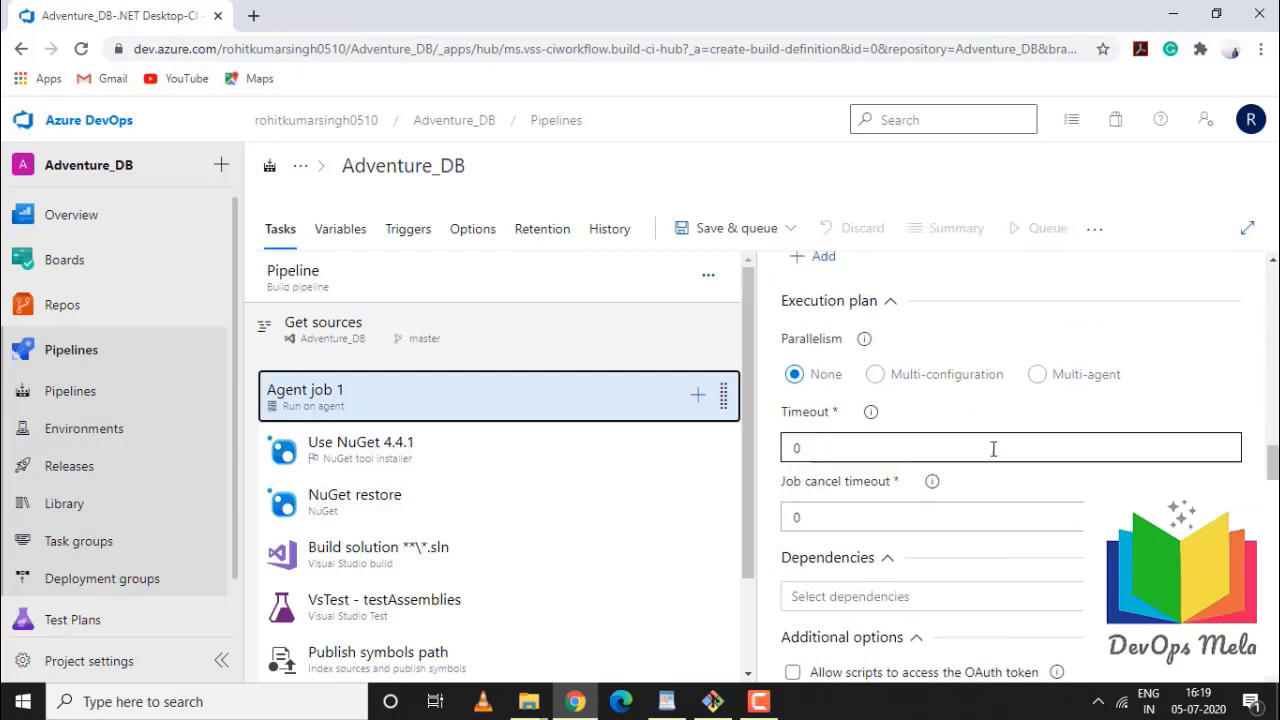
{"action": "scroll", "coordinate": [870, 558], "scroll_direction": "down", "scroll_amount": 3}
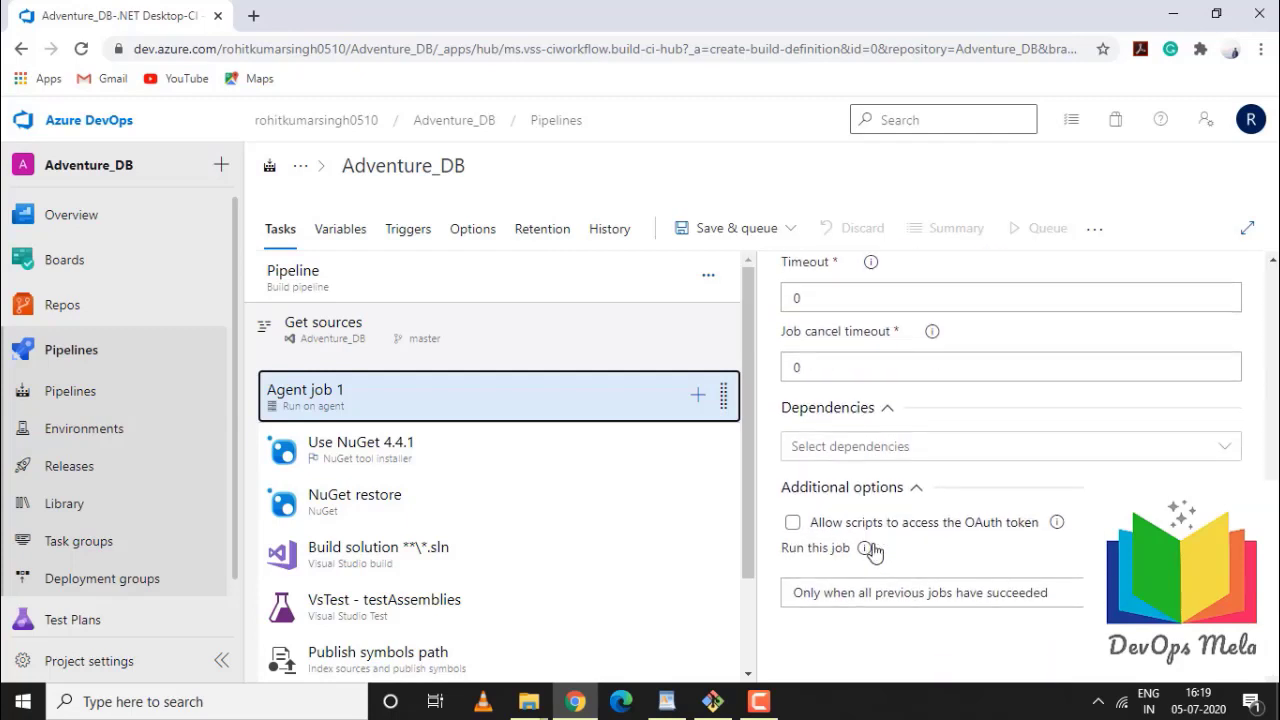
{"action": "left_click", "coordinate": [444, 457]}
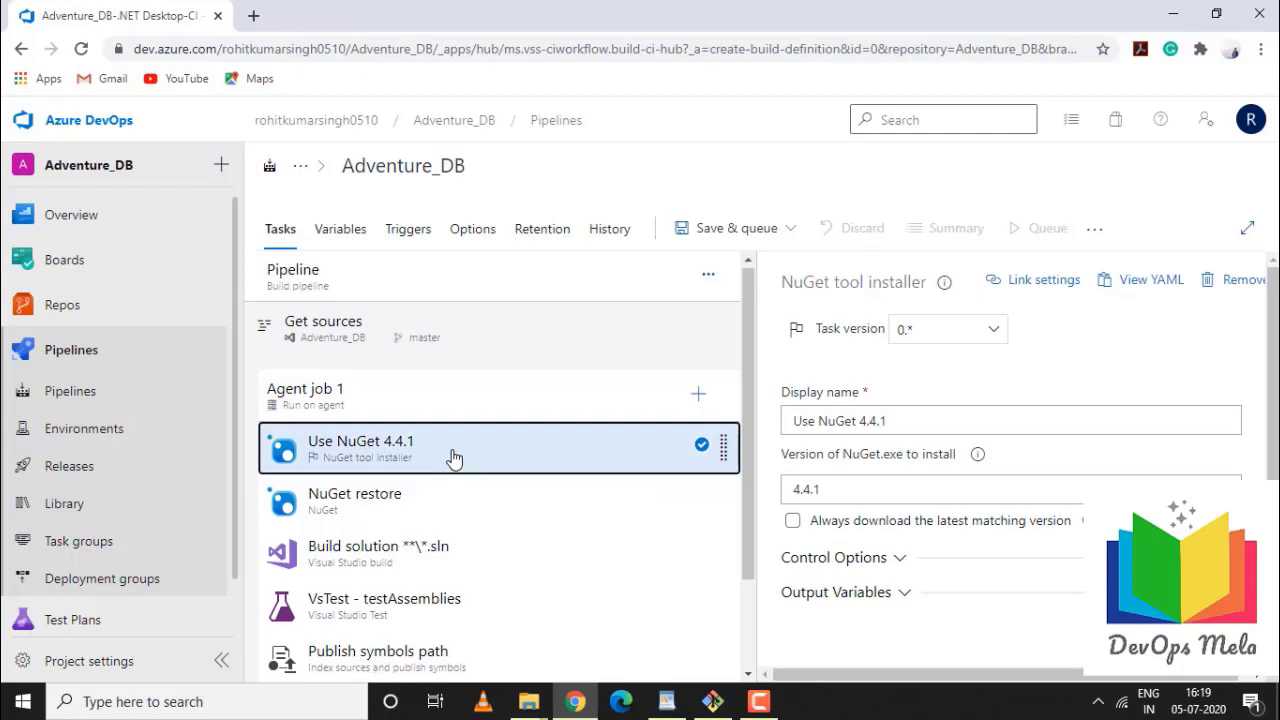
Remove the Use NuGet 4.4.1 and NuGet restore tasks from Agent job 1
{"action": "scroll", "coordinate": [450, 457], "scroll_direction": "down", "scroll_amount": 1}
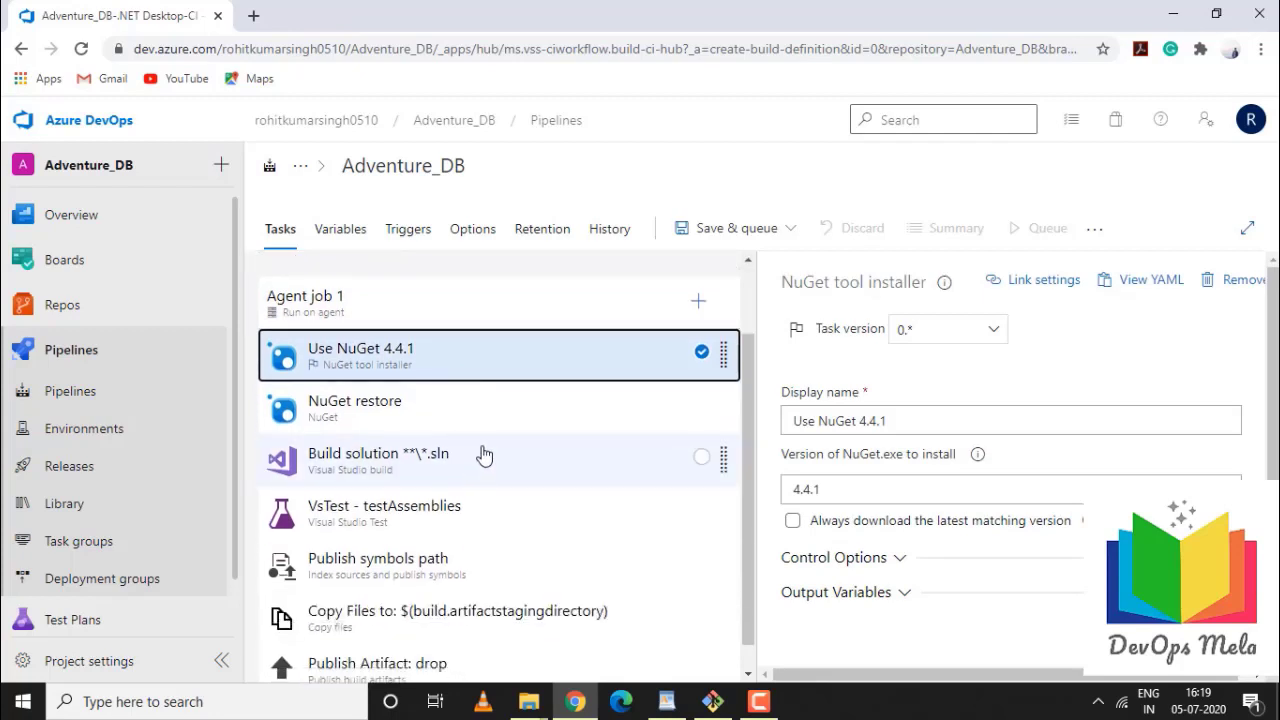
{"action": "right_click", "coordinate": [602, 367]}
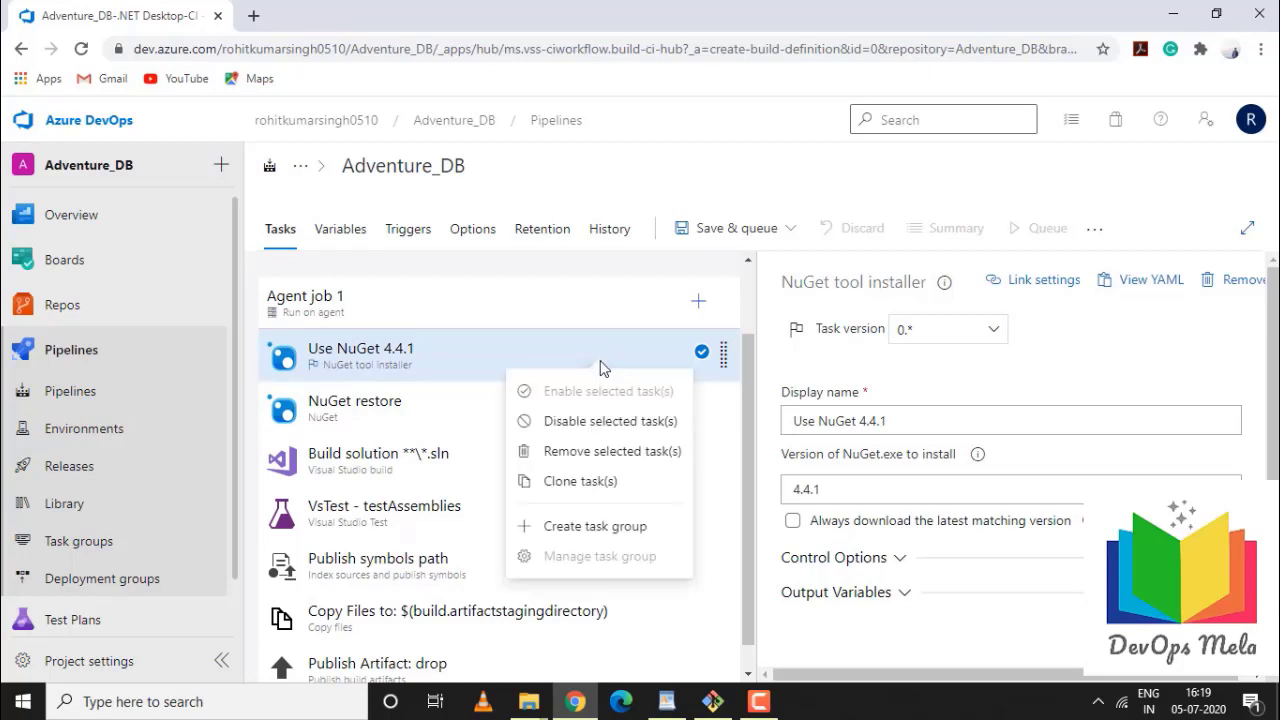
{"action": "left_click", "coordinate": [596, 453]}
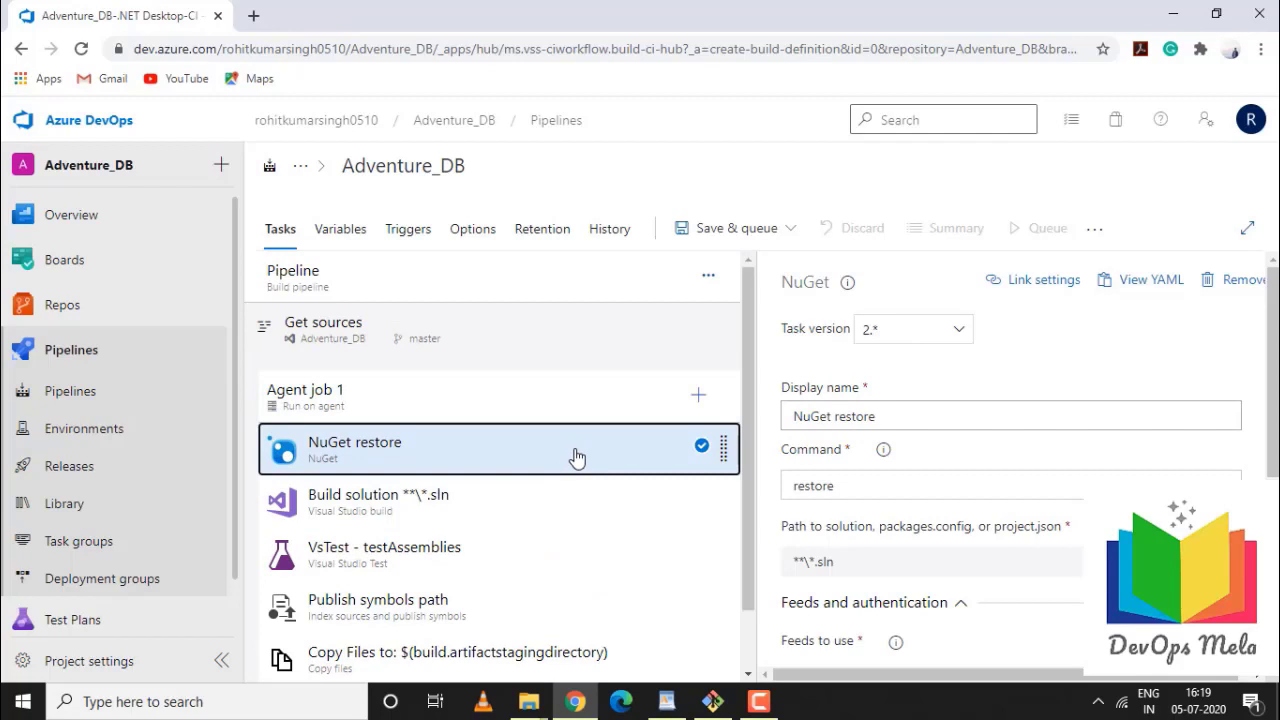
{"action": "right_click", "coordinate": [576, 456]}
{"action": "left_click", "coordinate": [560, 550]}
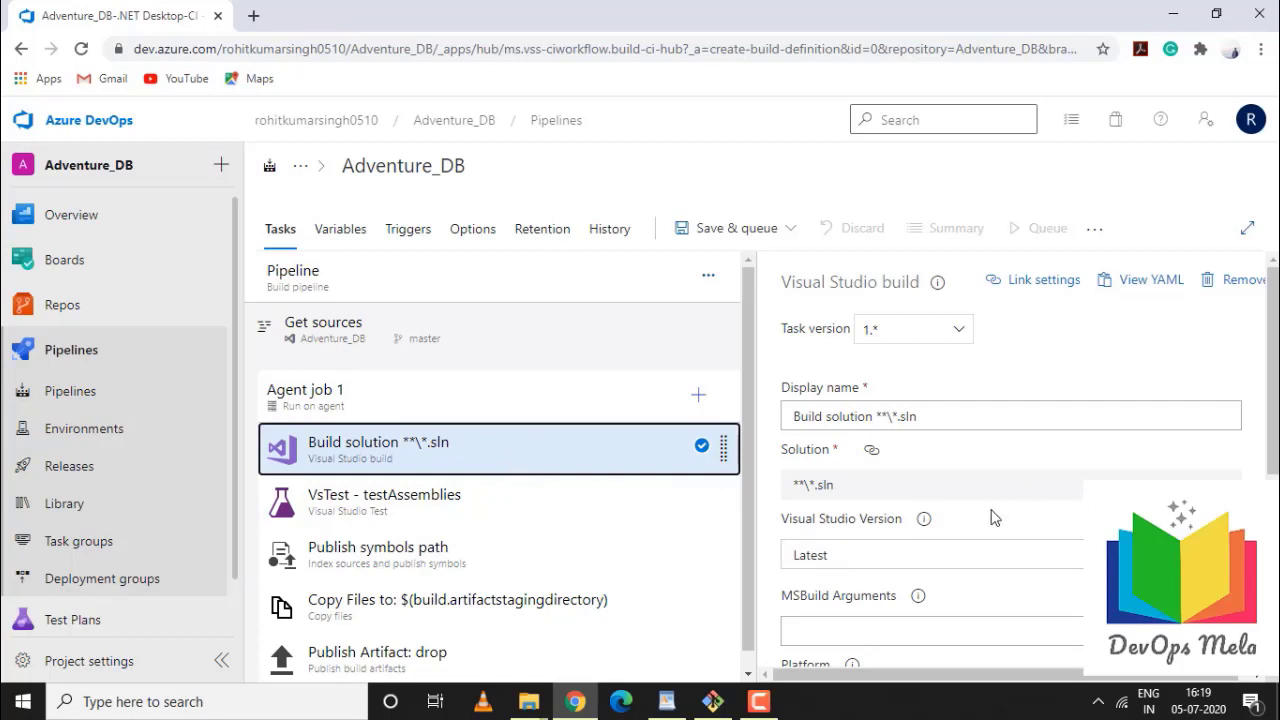
Unlink the Solution field from its parameter and set it to AdventureDB.sln
{"action": "left_click", "coordinate": [871, 450]}
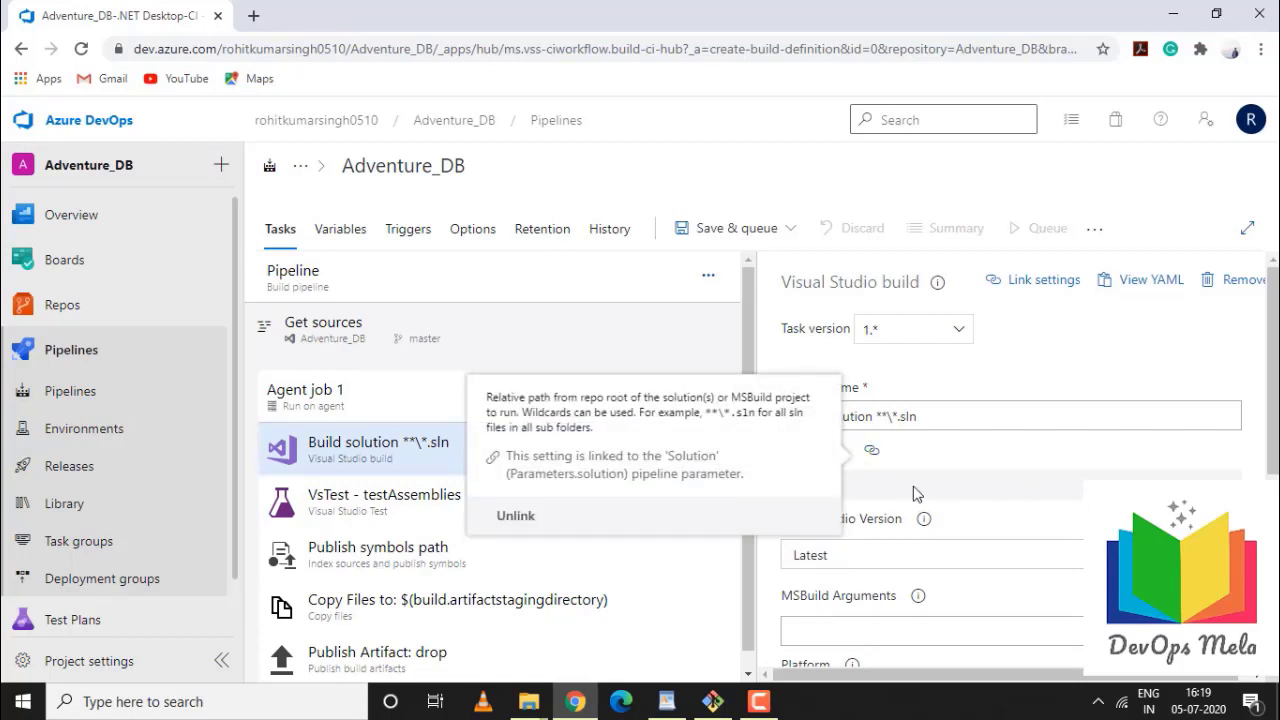
{"action": "left_click", "coordinate": [521, 520]}
{"action": "left_click", "coordinate": [1226, 482]}
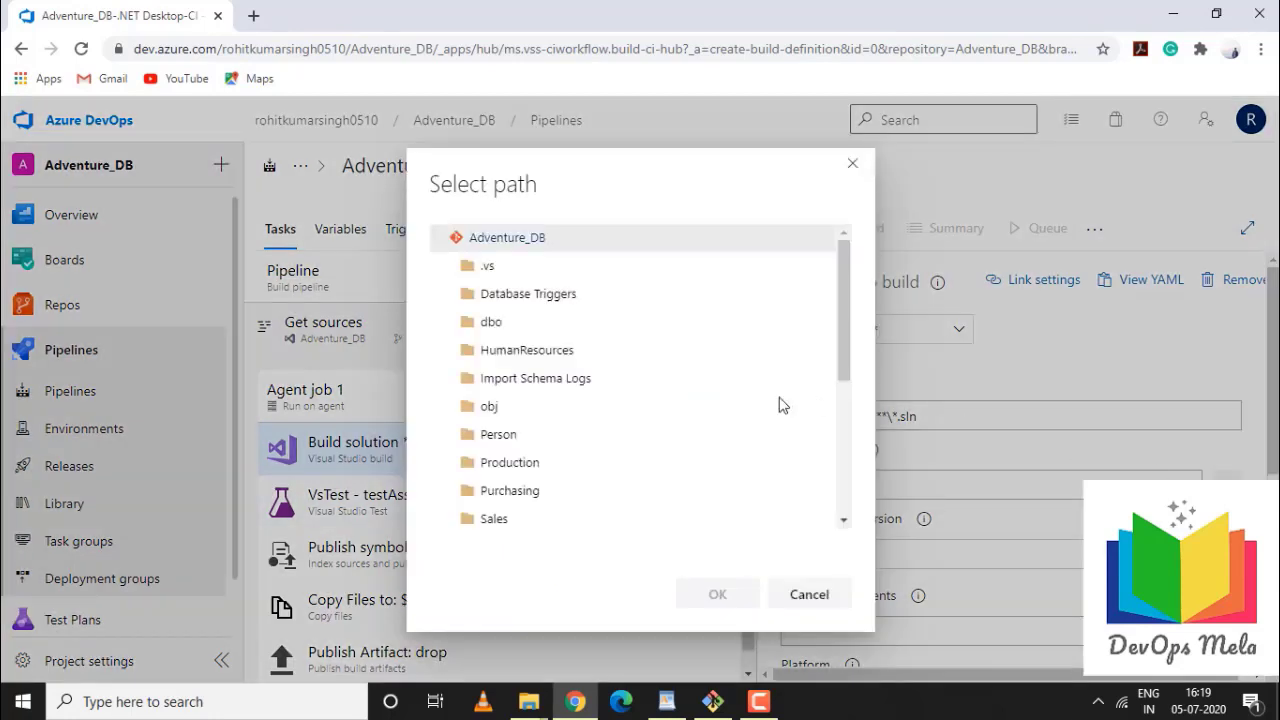
{"action": "scroll", "coordinate": [505, 470], "scroll_direction": "down", "scroll_amount": 3}
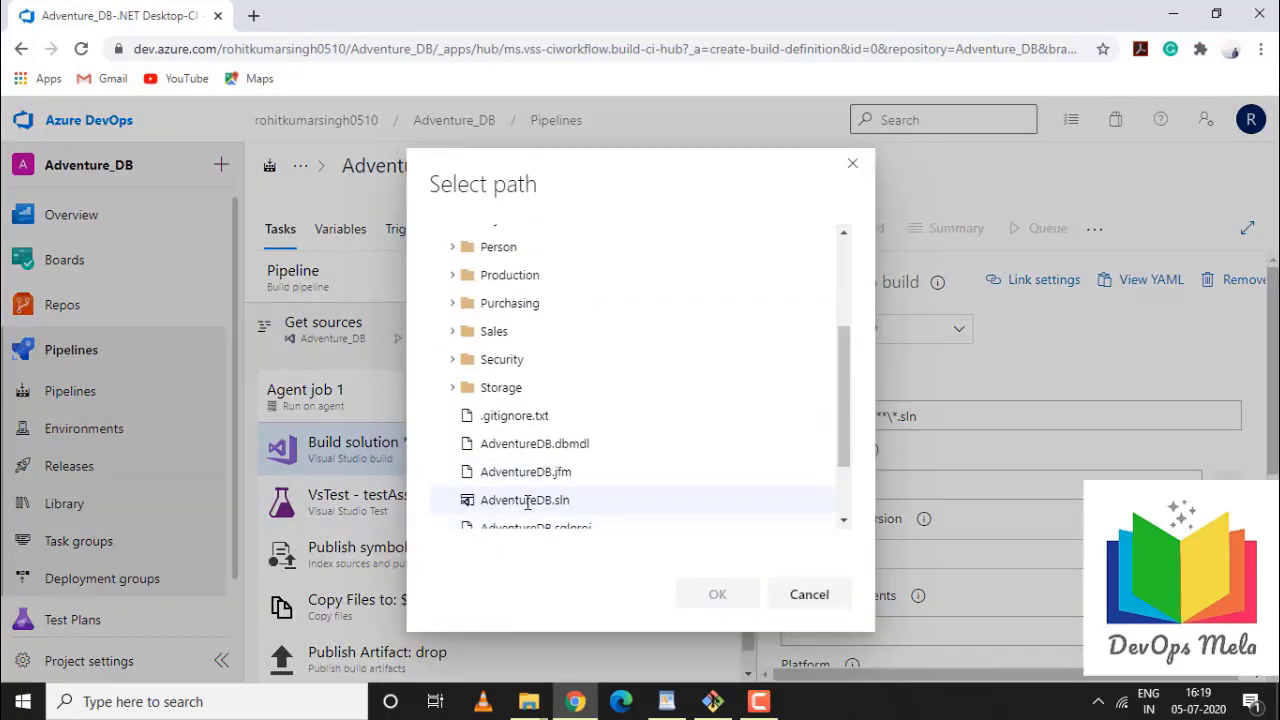
{"action": "left_click", "coordinate": [526, 501]}
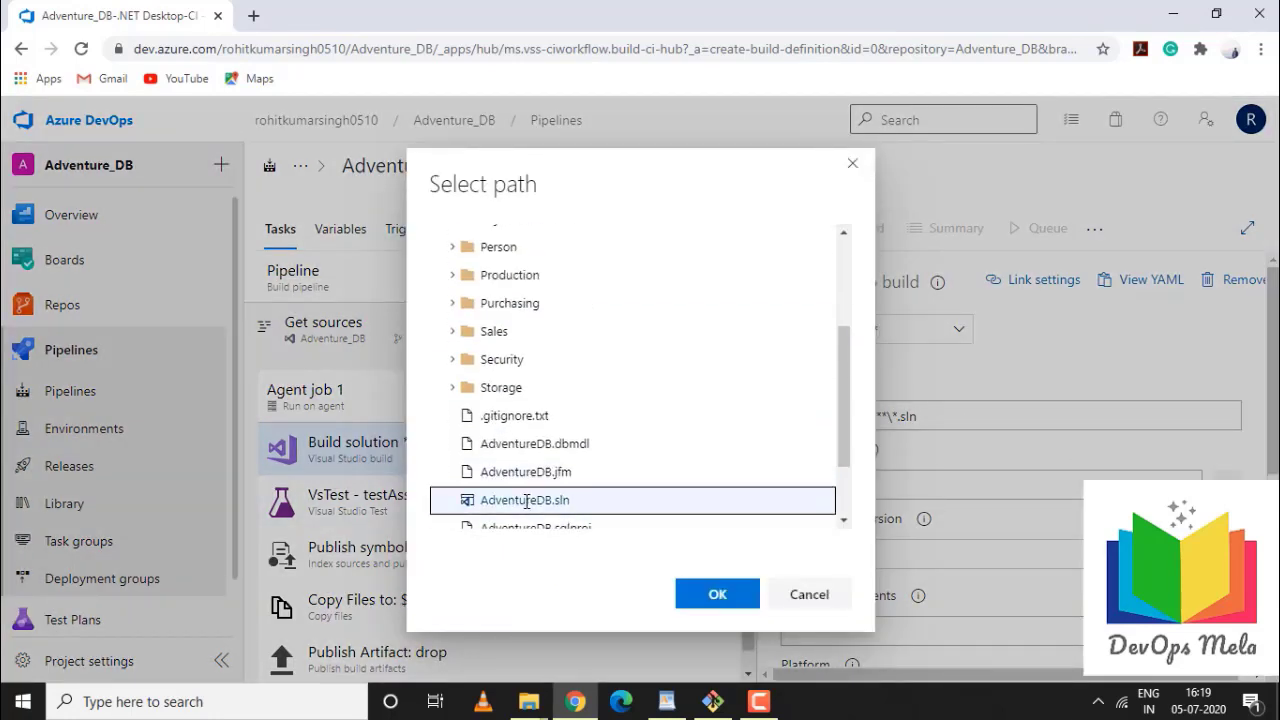
{"action": "left_click", "coordinate": [703, 597]}
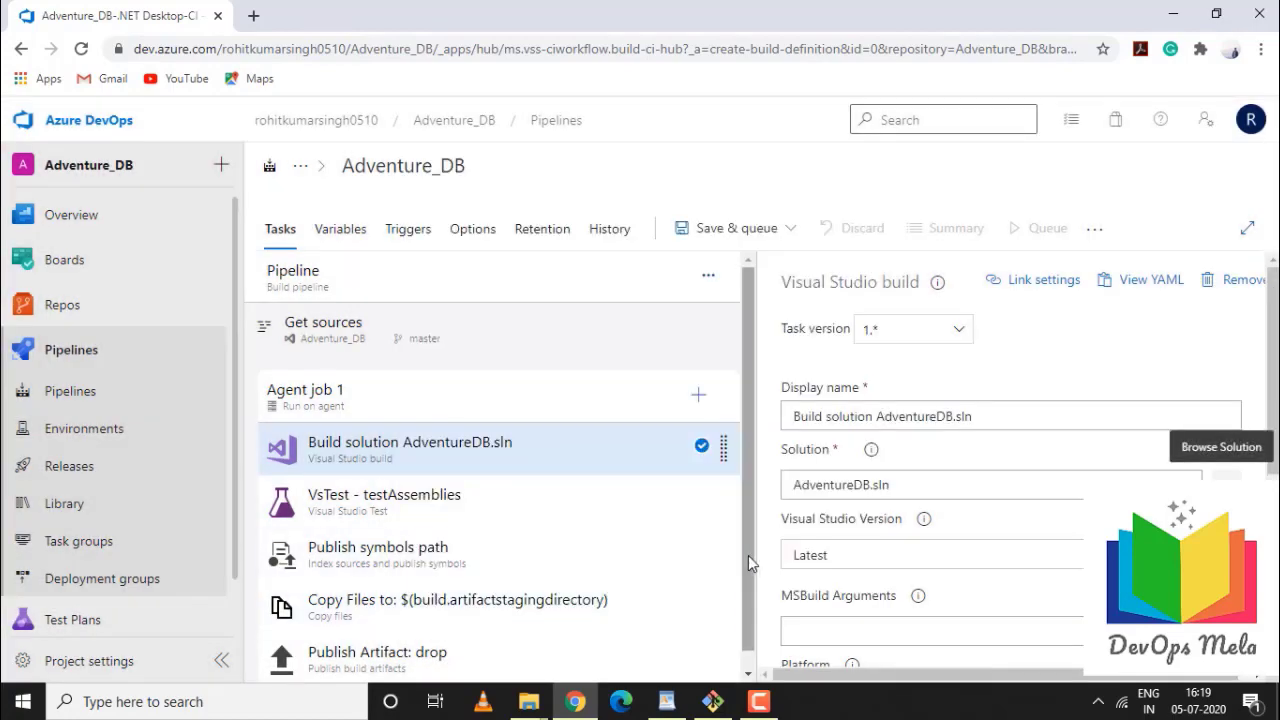
Expand the Build solution task's Advanced, Control Options and Output Variables sections for review
{"action": "scroll", "coordinate": [748, 555], "scroll_direction": "down", "scroll_amount": 1}
{"action": "scroll", "coordinate": [1070, 583], "scroll_direction": "down", "scroll_amount": 1}
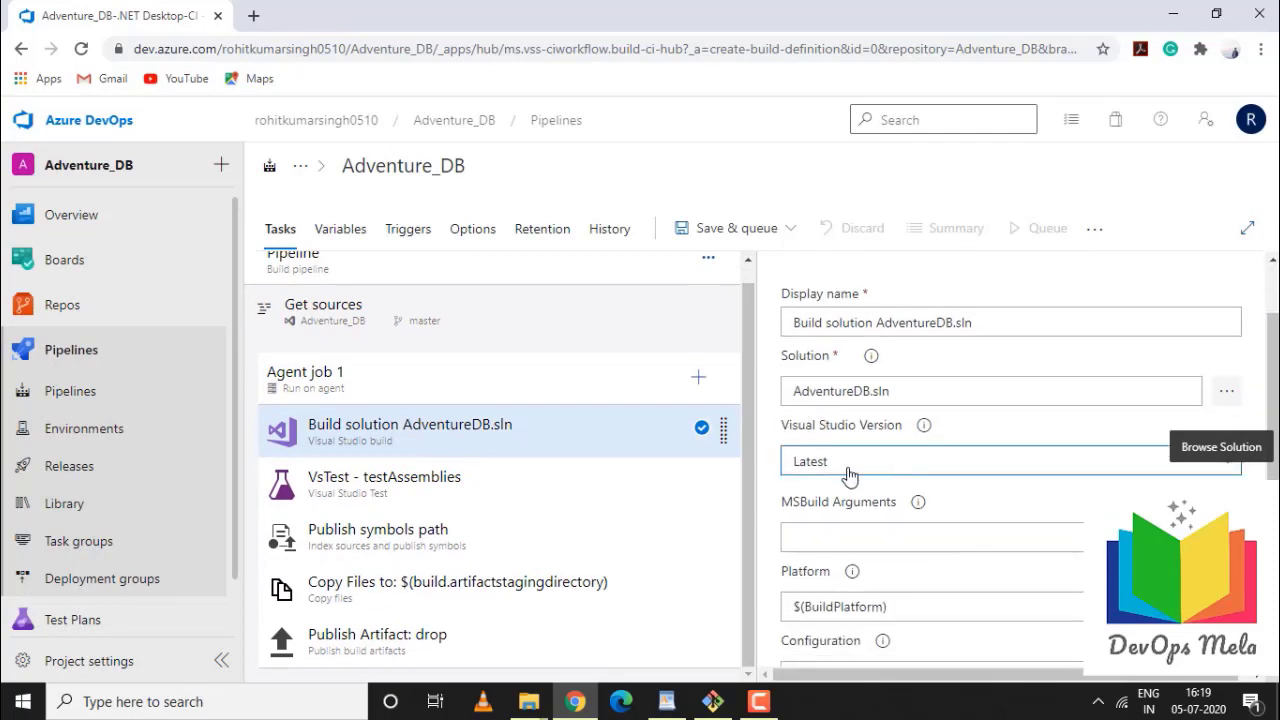
{"action": "scroll", "coordinate": [865, 452], "scroll_direction": "down", "scroll_amount": 3}
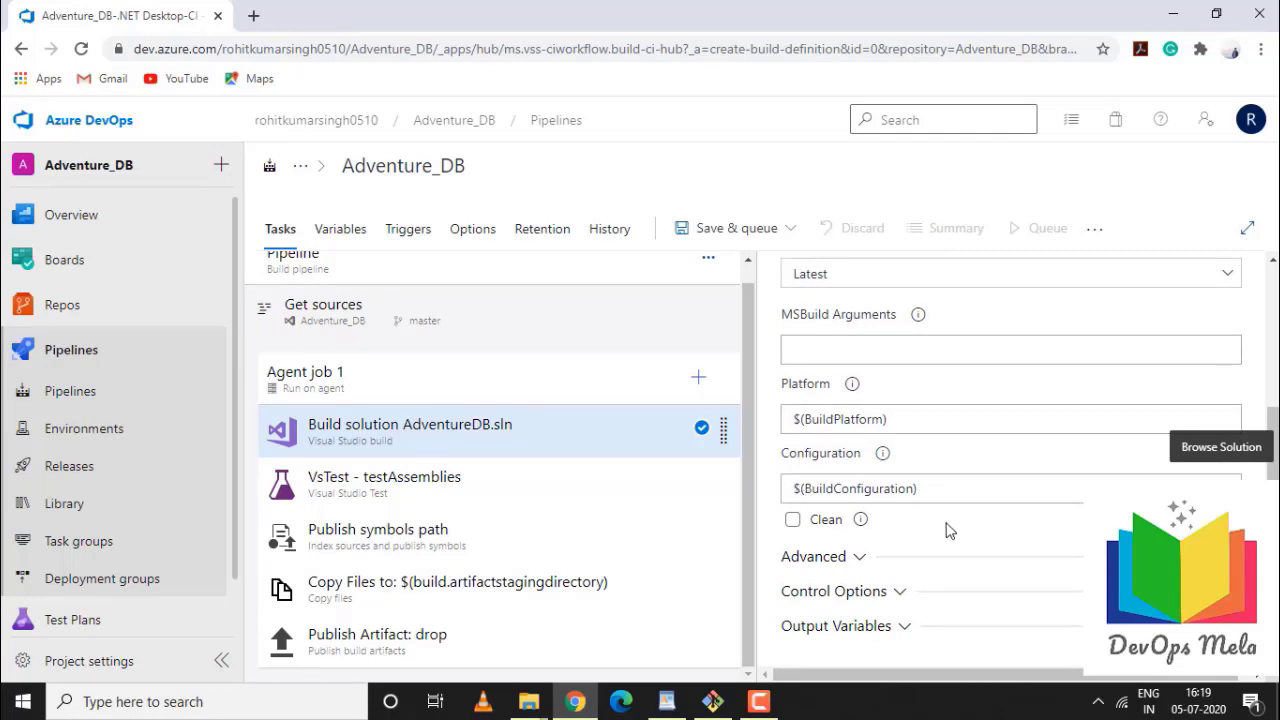
{"action": "left_click", "coordinate": [860, 557]}
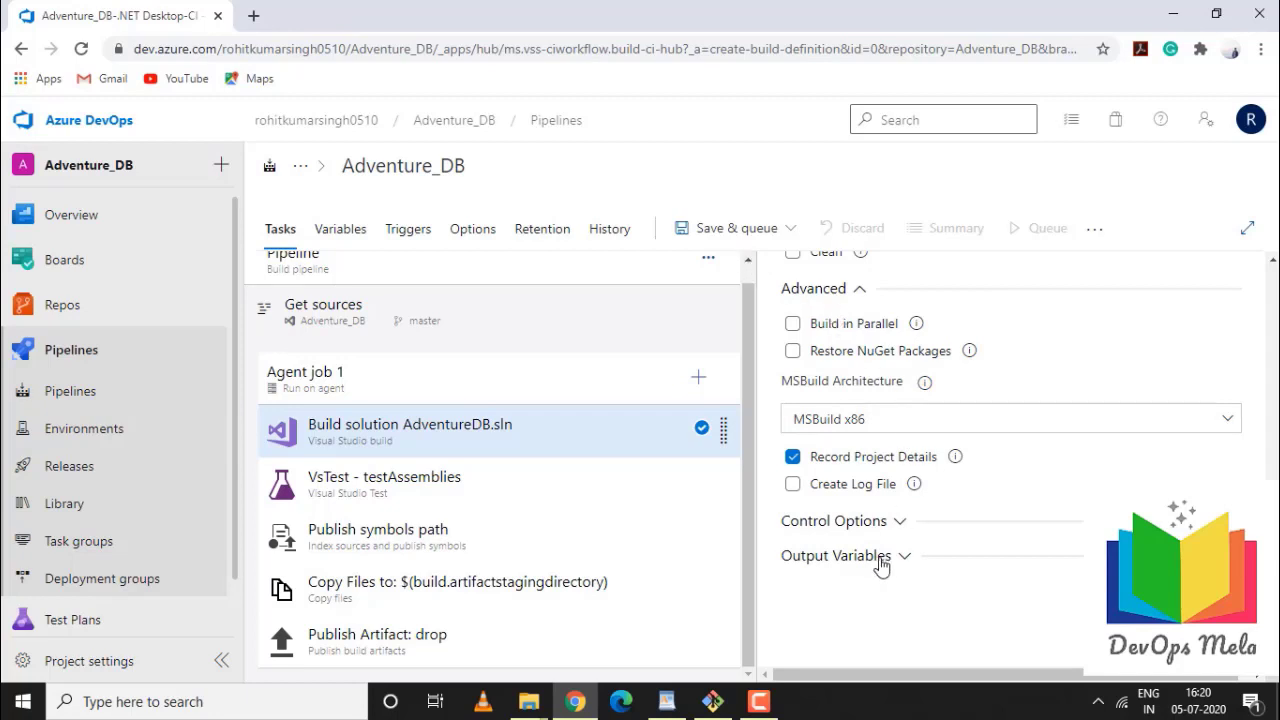
{"action": "left_click", "coordinate": [899, 524]}
{"action": "scroll", "coordinate": [900, 520], "scroll_direction": "down", "scroll_amount": 2}
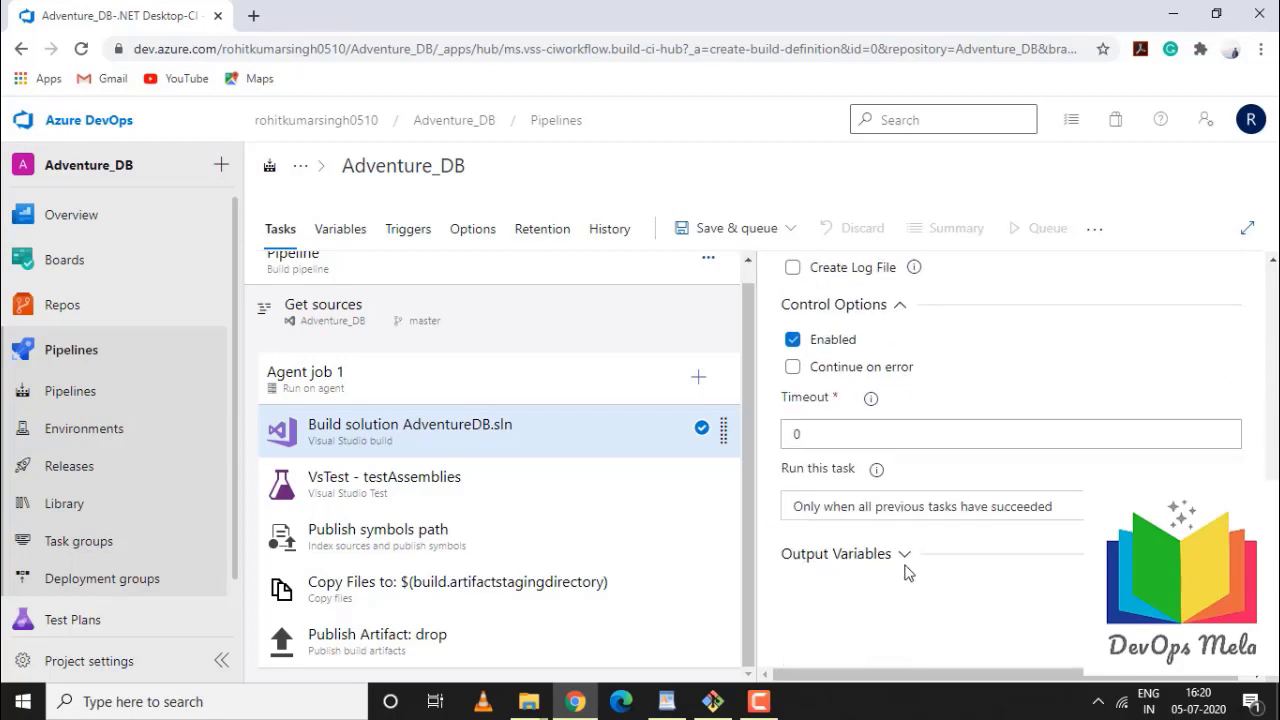
{"action": "left_click", "coordinate": [895, 556]}
{"action": "scroll", "coordinate": [895, 563], "scroll_direction": "down", "scroll_amount": 1}
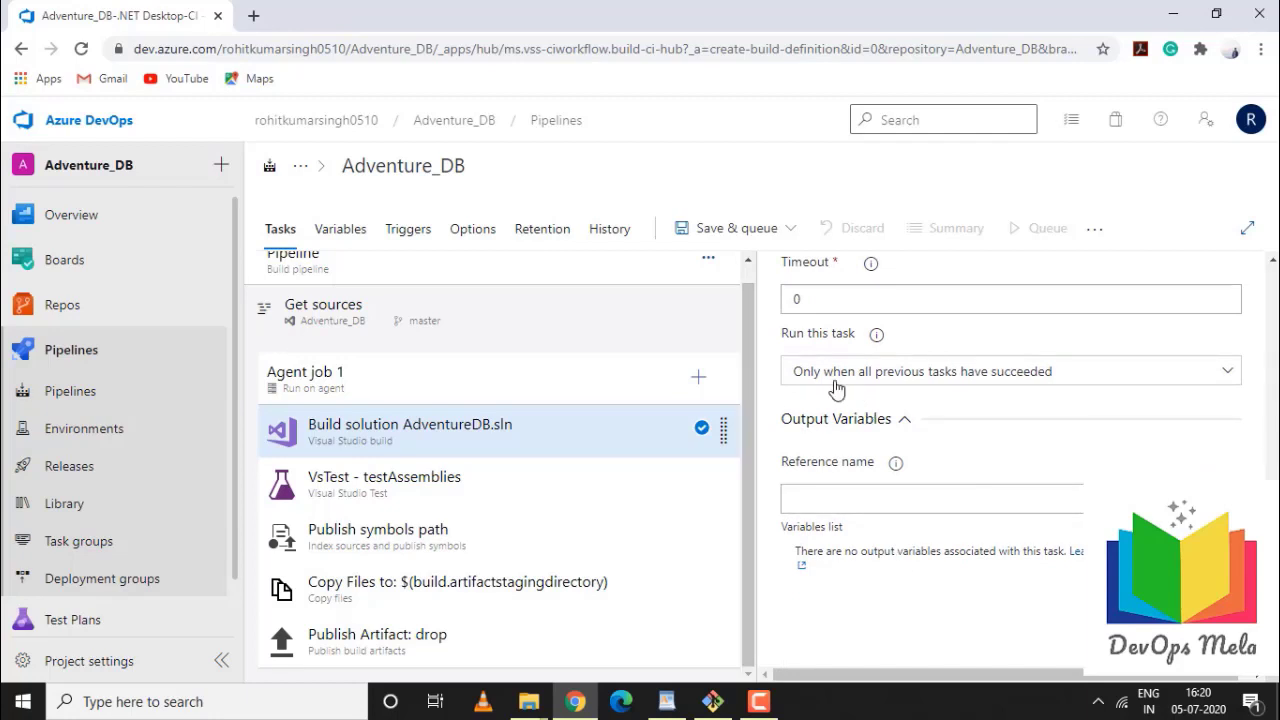
Remove the VsTest - testAssemblies and Publish symbols path tasks from the pipeline
{"action": "left_click", "coordinate": [528, 490]}
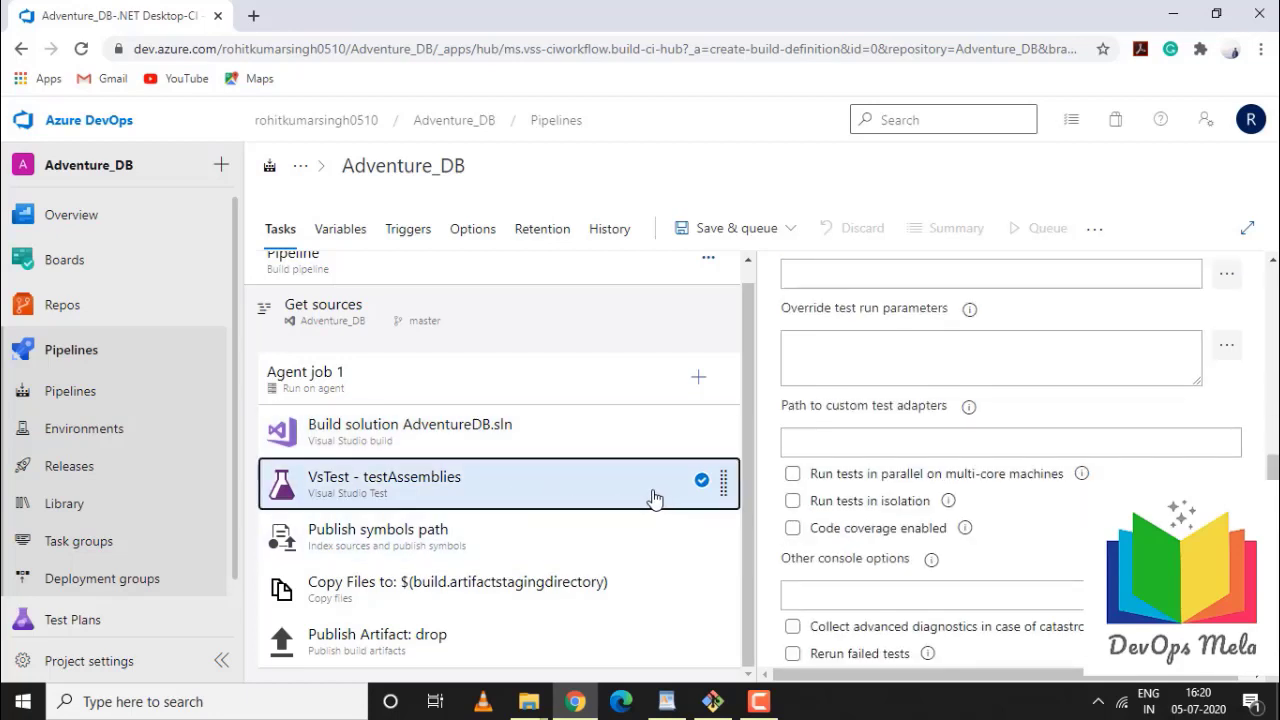
{"action": "right_click", "coordinate": [642, 504]}
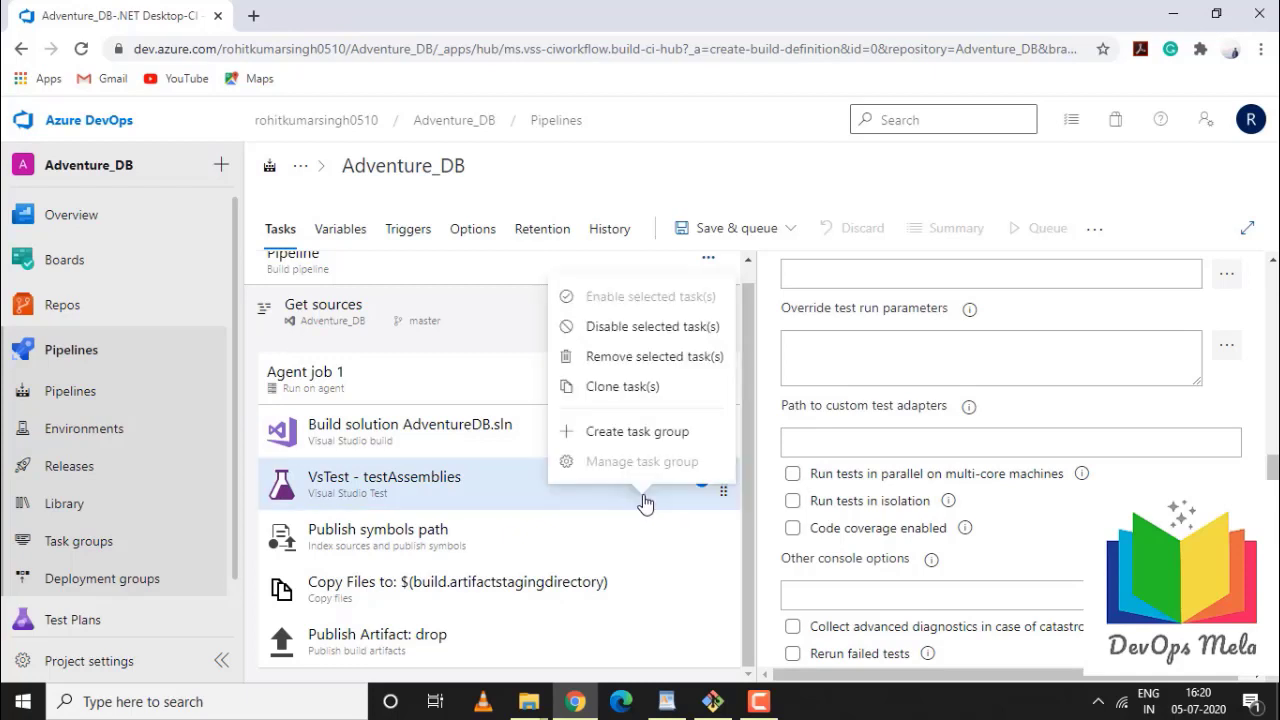
{"action": "left_click", "coordinate": [628, 357]}
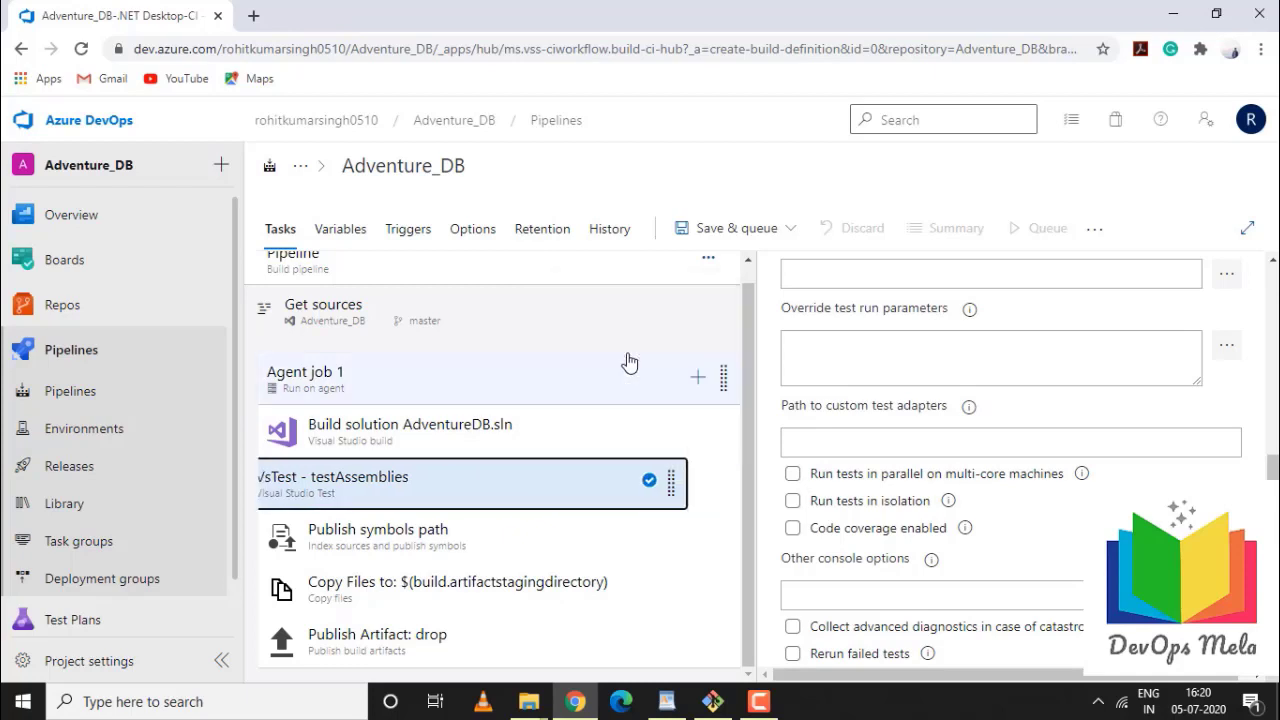
{"action": "left_click", "coordinate": [552, 522]}
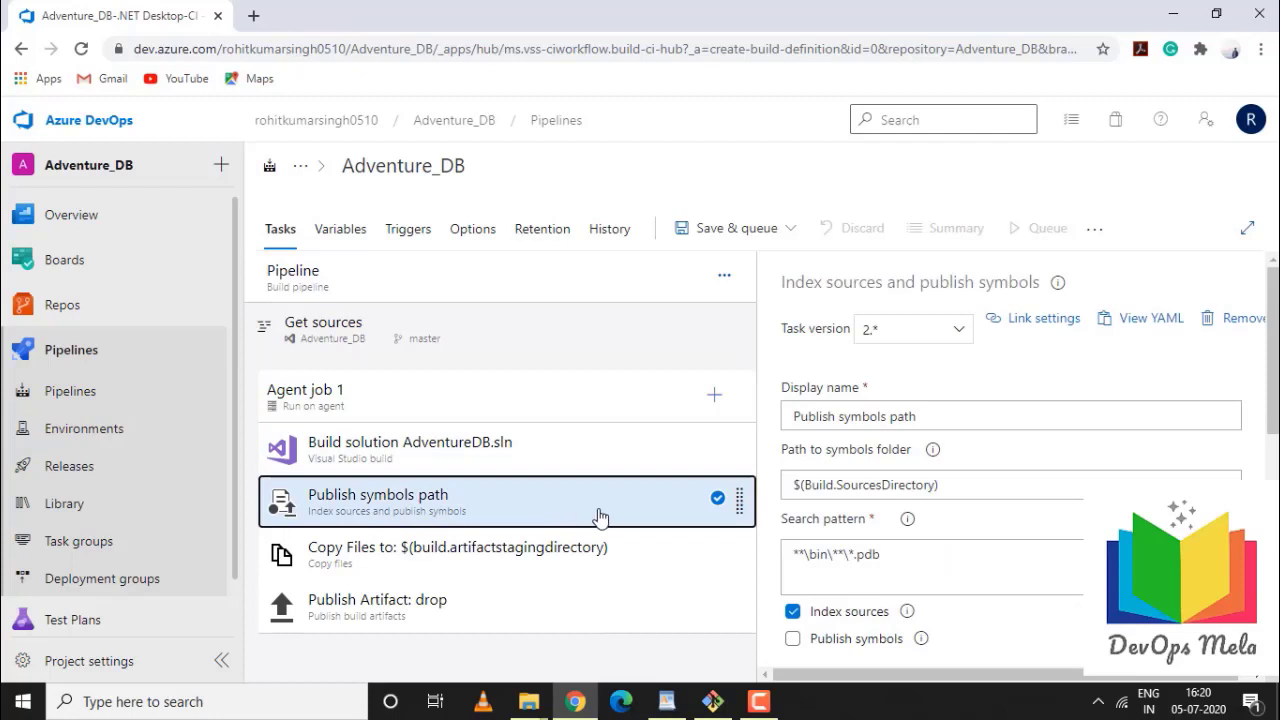
{"action": "right_click", "coordinate": [622, 513]}
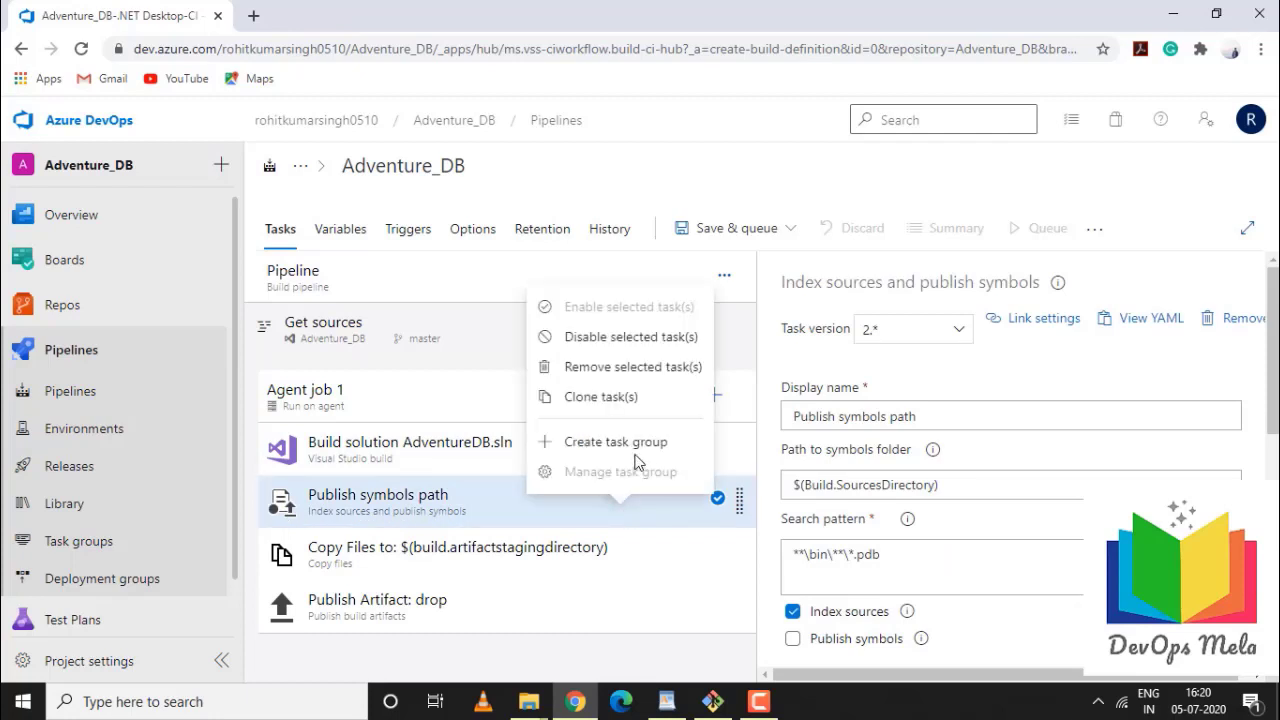
{"action": "left_click", "coordinate": [598, 370]}
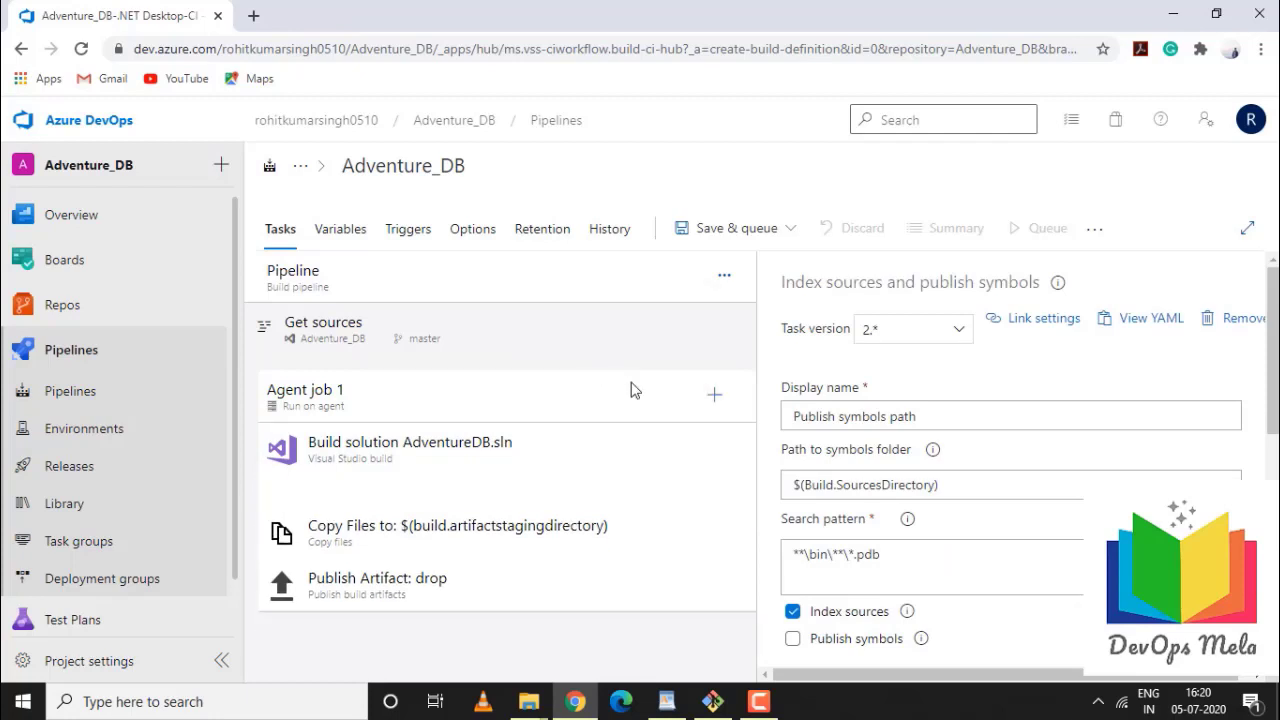
{"action": "left_click", "coordinate": [557, 506]}
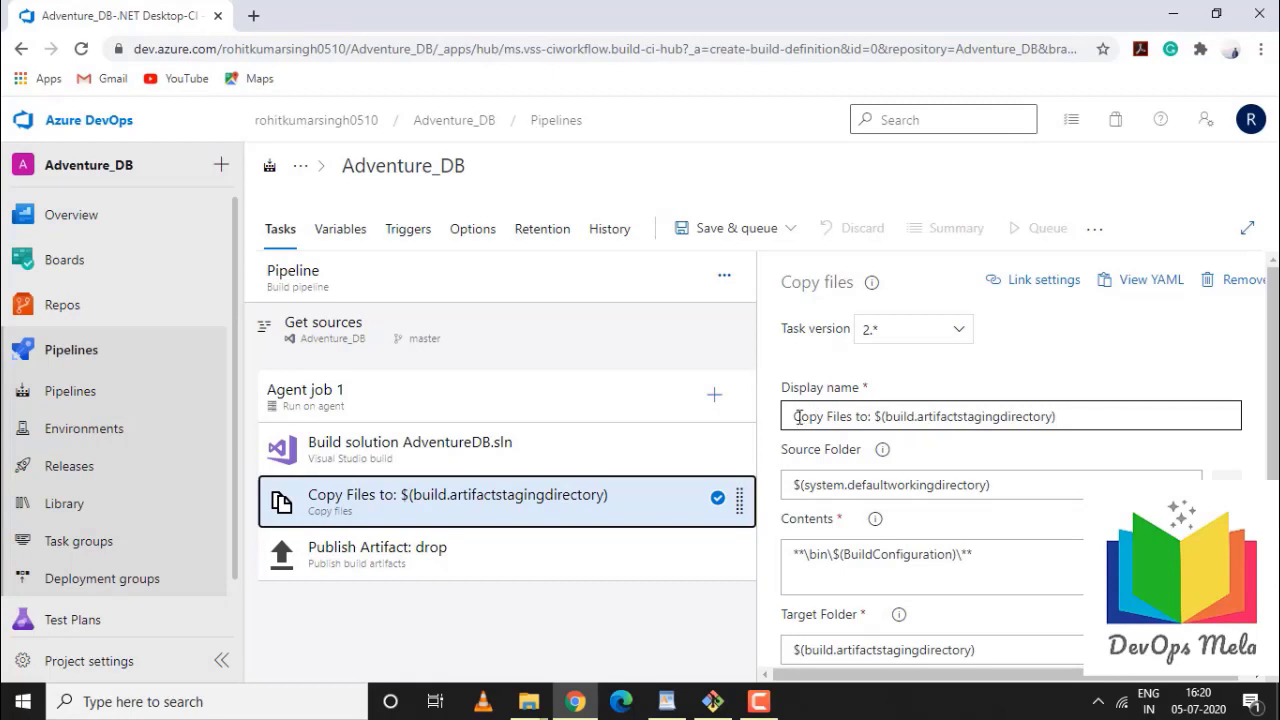
Inspect the Copy Files source folder $(system.defaultworkingdirectory) and target folder $(build.artifactstagingdirectory)
{"action": "left_click_drag", "start_coordinate": [797, 416], "coordinate": [1094, 443]}
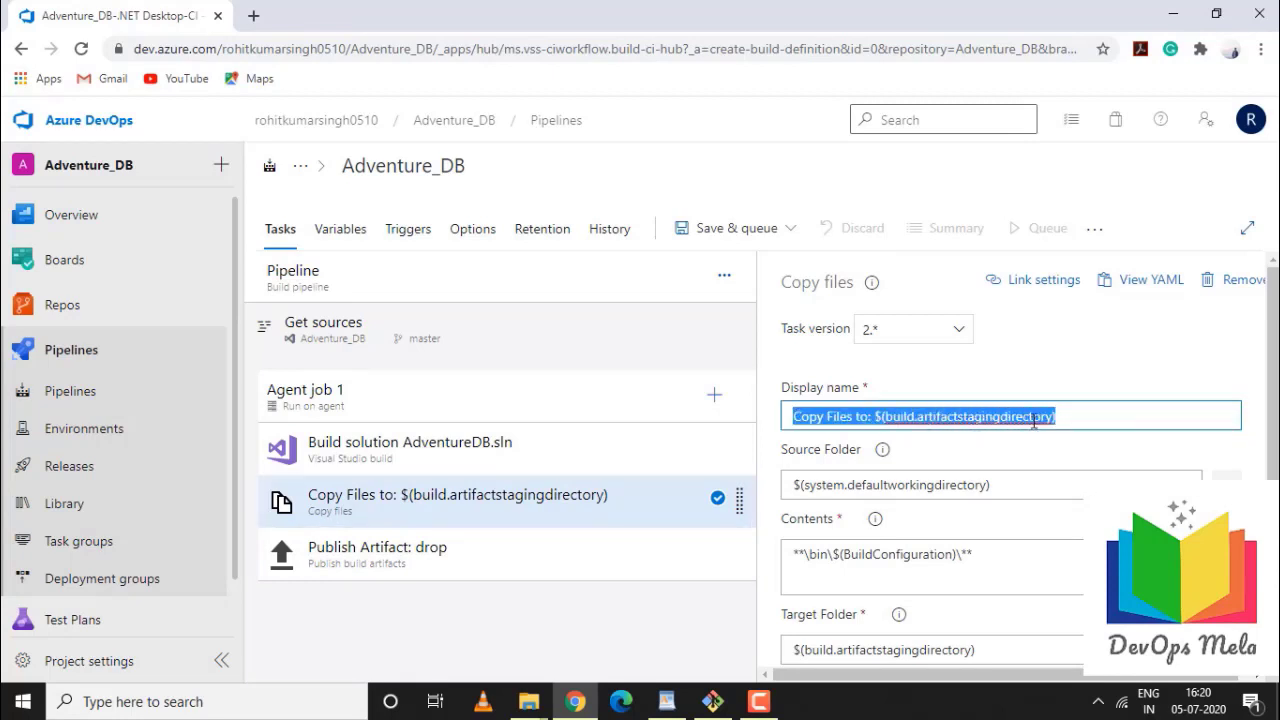
{"action": "left_click_drag", "start_coordinate": [803, 487], "coordinate": [1037, 497]}
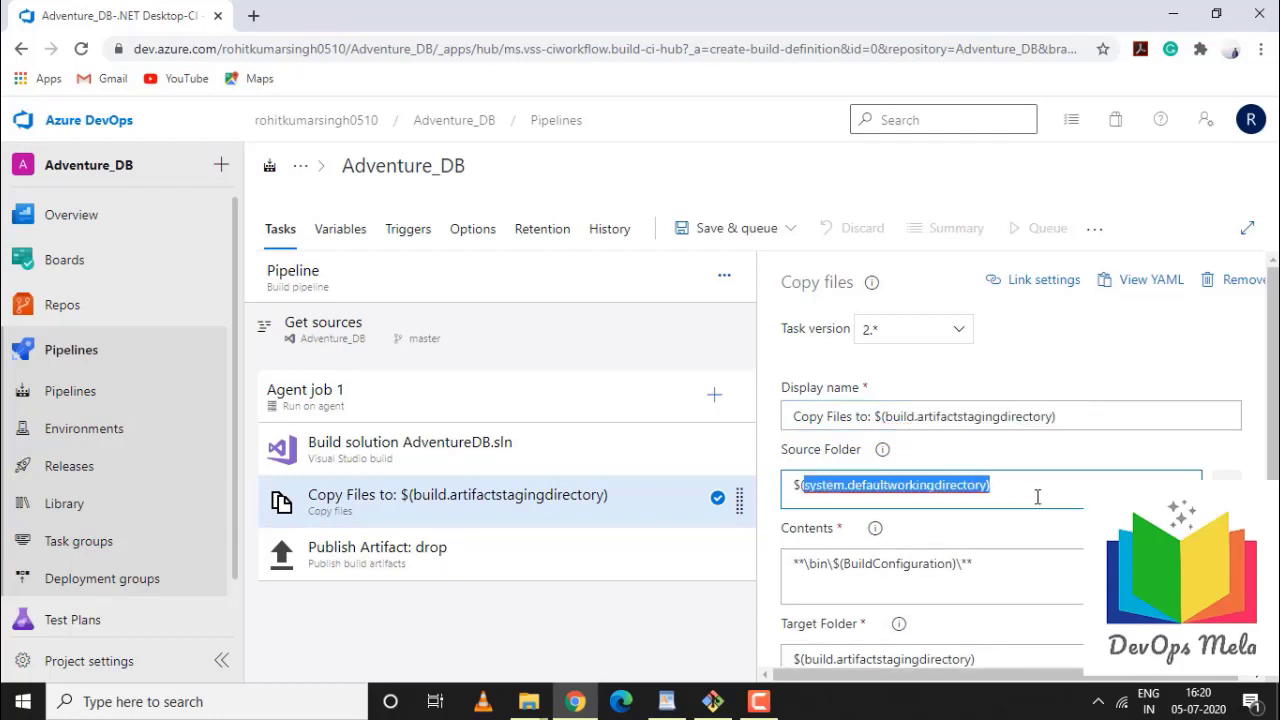
{"action": "left_click", "coordinate": [1037, 497]}
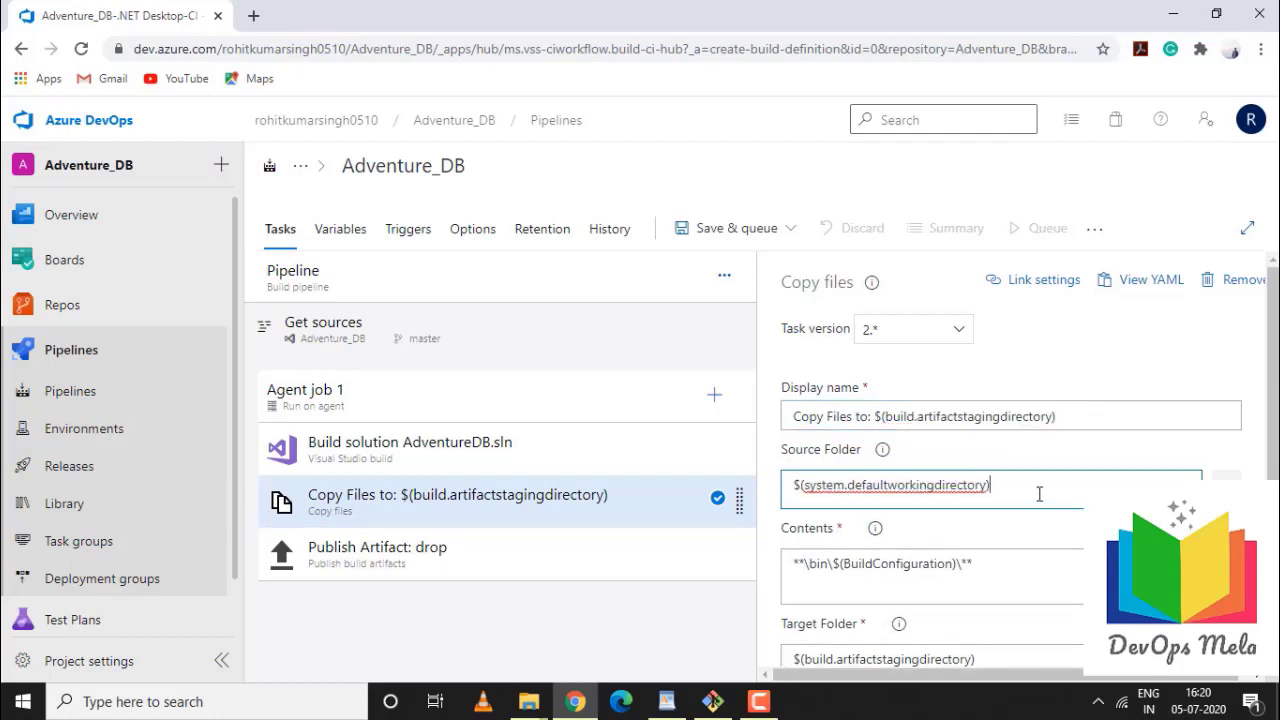
{"action": "scroll", "coordinate": [1039, 494], "scroll_direction": "down", "scroll_amount": 1}
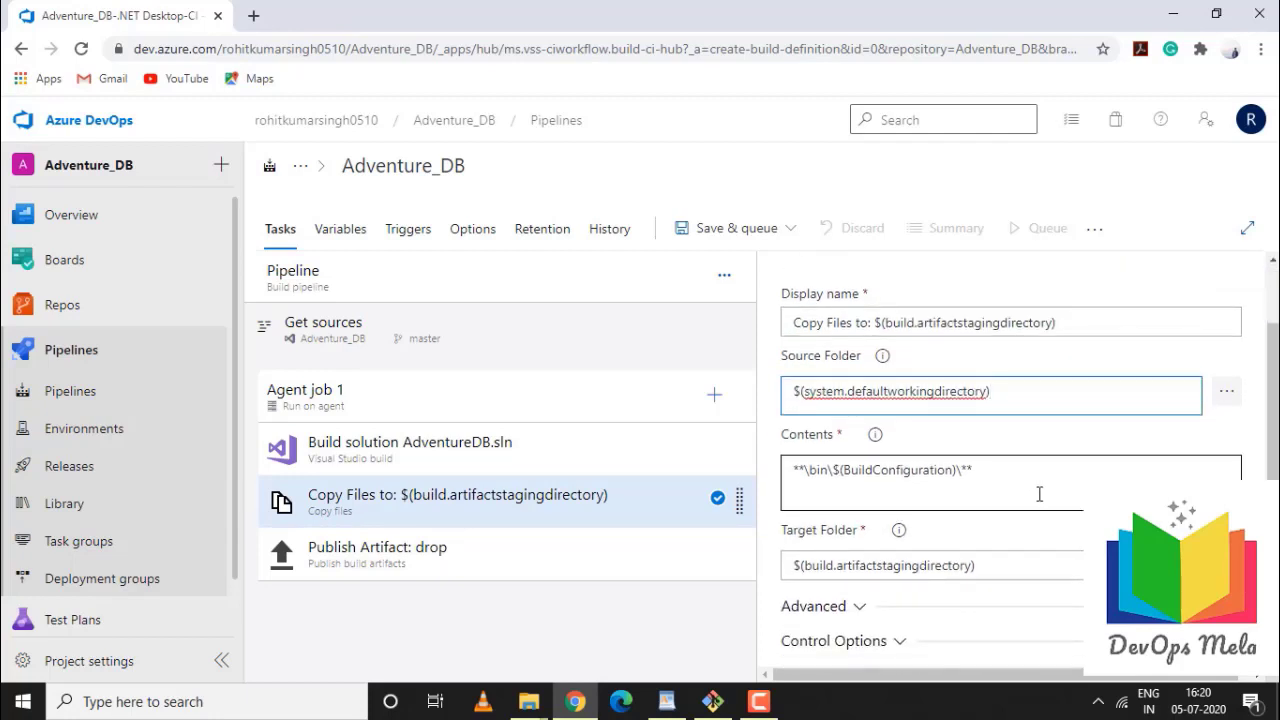
{"action": "scroll", "coordinate": [1039, 494], "scroll_direction": "down", "scroll_amount": 1}
{"action": "scroll", "coordinate": [889, 467], "scroll_direction": "up", "scroll_amount": 1}
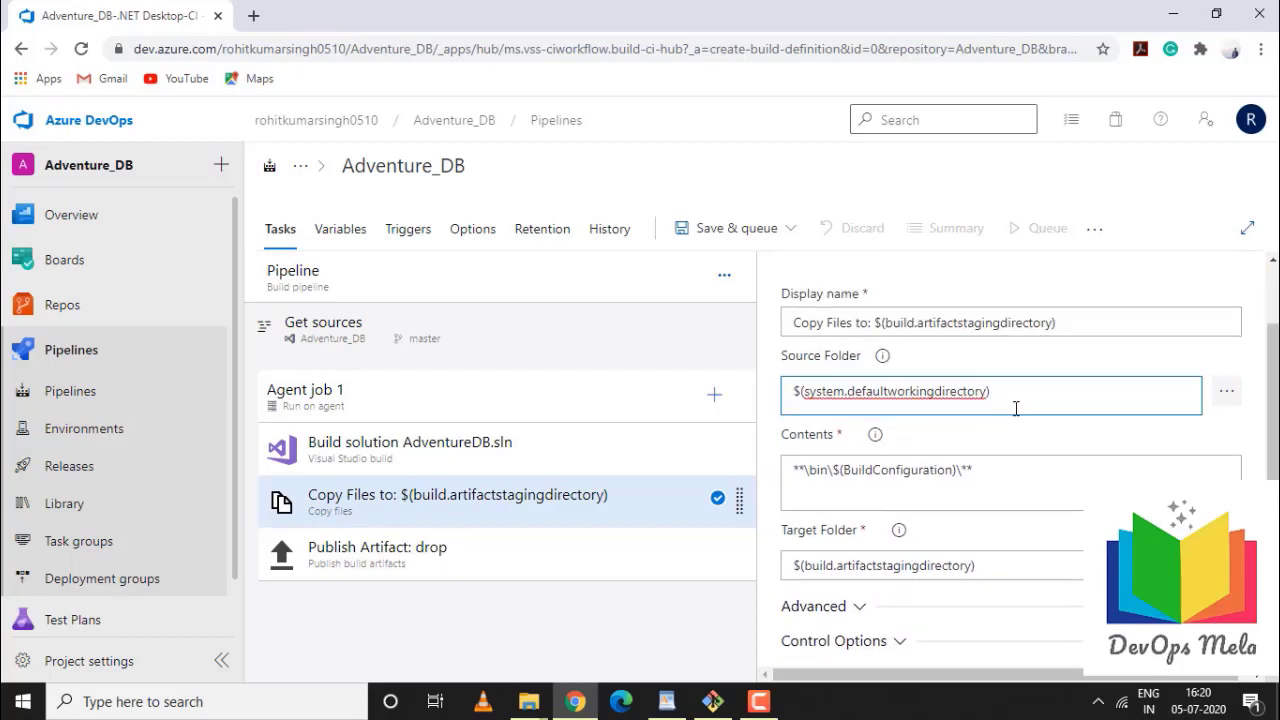
{"action": "left_click_drag", "start_coordinate": [992, 391], "coordinate": [790, 379]}
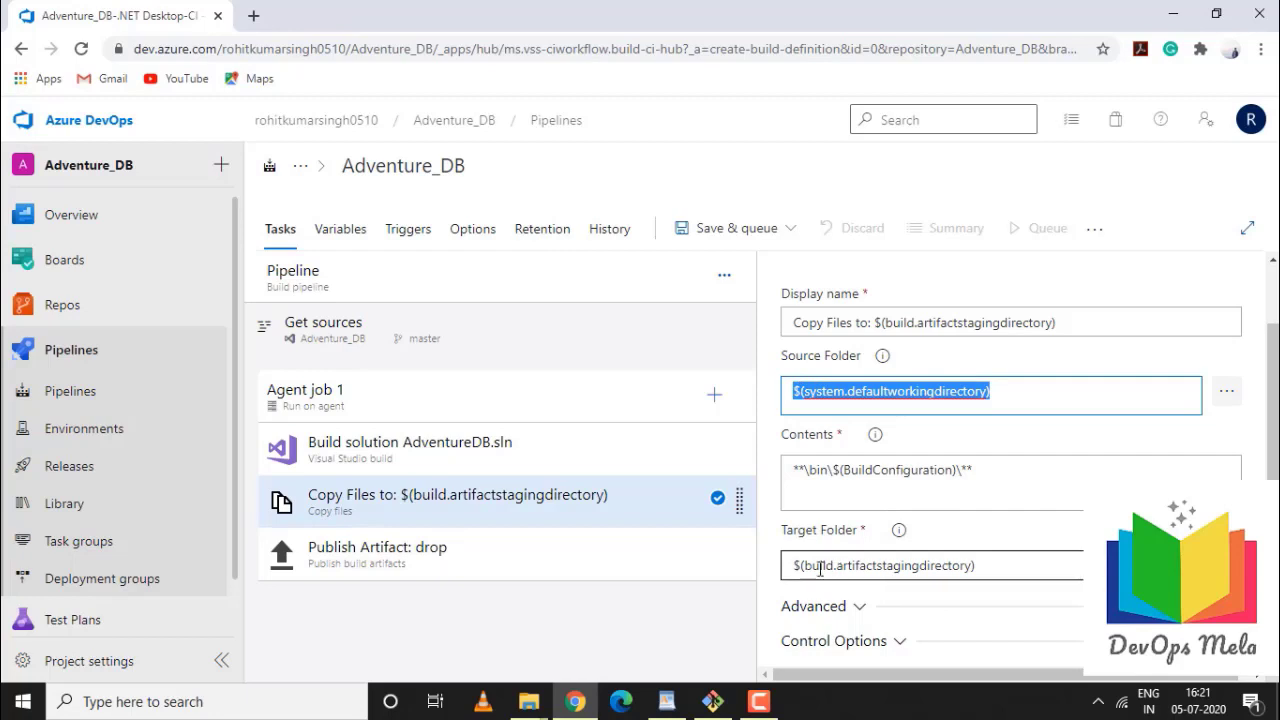
{"action": "left_click_drag", "start_coordinate": [793, 563], "coordinate": [1079, 580]}
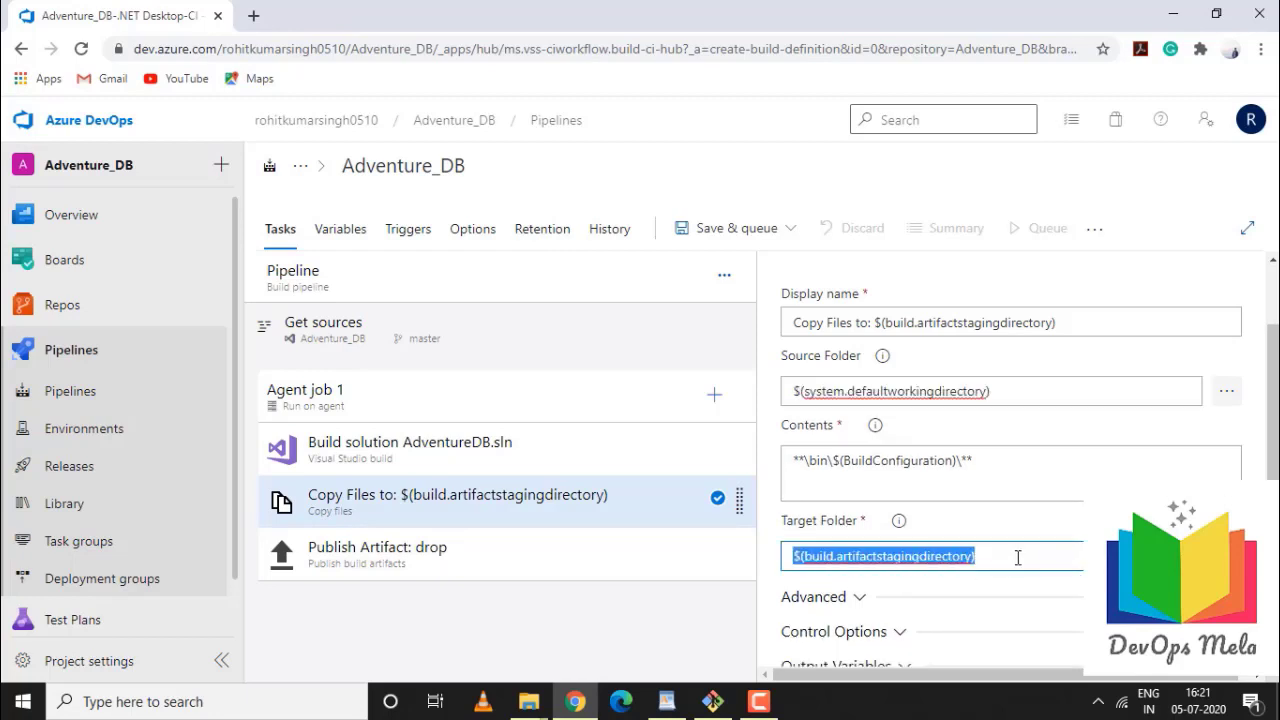
Expand and collapse the Copy Files advanced options, then bring up Publish Artifact: drop
{"action": "scroll", "coordinate": [1018, 557], "scroll_direction": "down", "scroll_amount": 1}
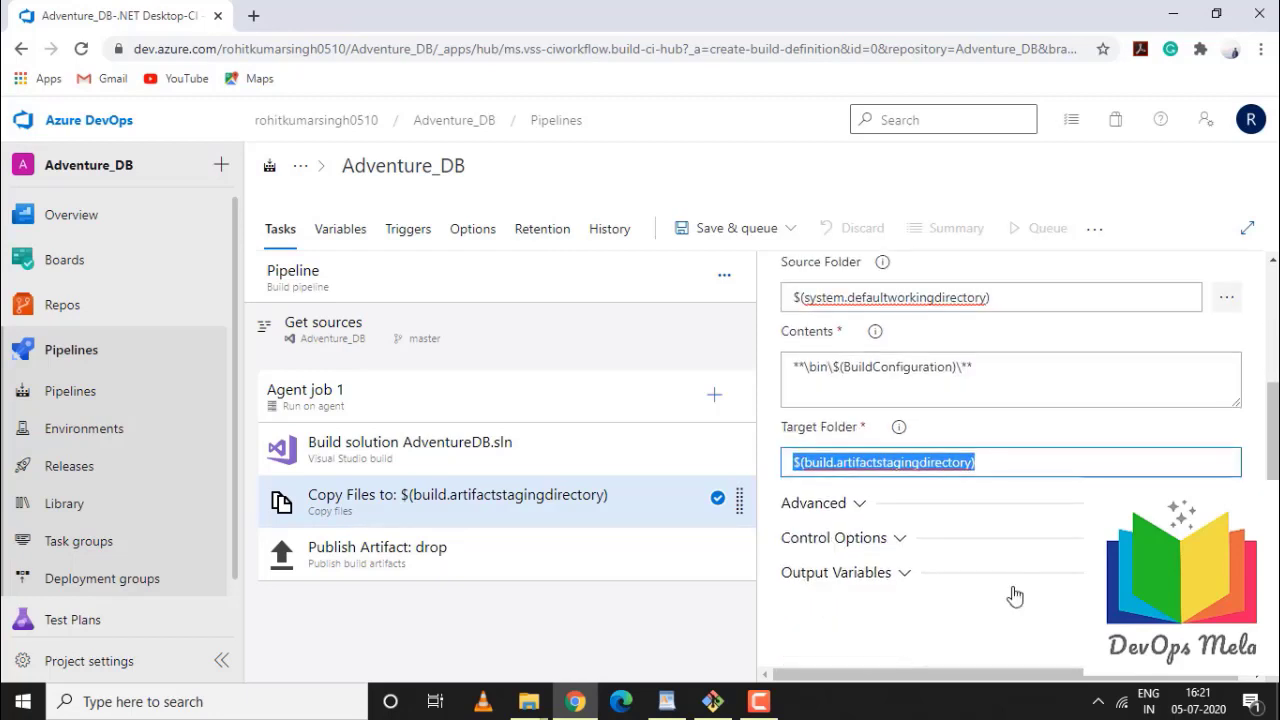
{"action": "left_click", "coordinate": [855, 505]}
{"action": "left_click", "coordinate": [852, 505]}
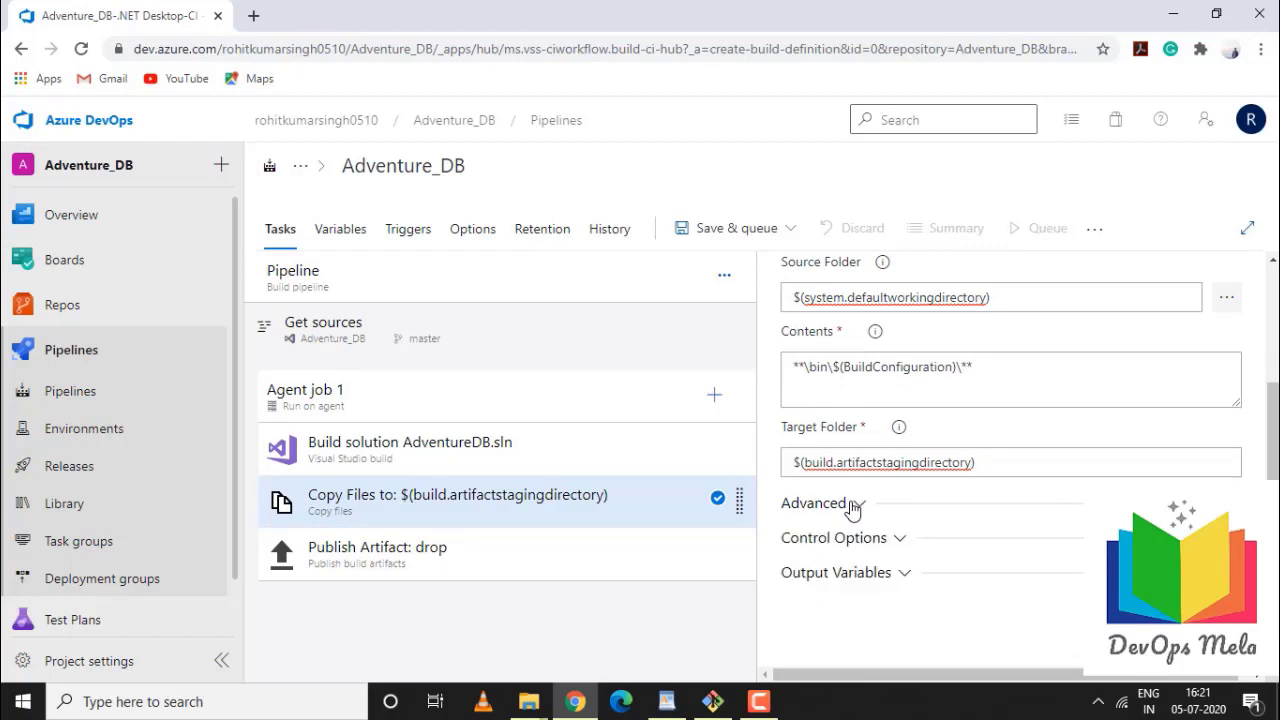
{"action": "scroll", "coordinate": [852, 508], "scroll_direction": "up", "scroll_amount": 1}
{"action": "scroll", "coordinate": [852, 508], "scroll_direction": "down", "scroll_amount": 1}
{"action": "left_click", "coordinate": [514, 556]}
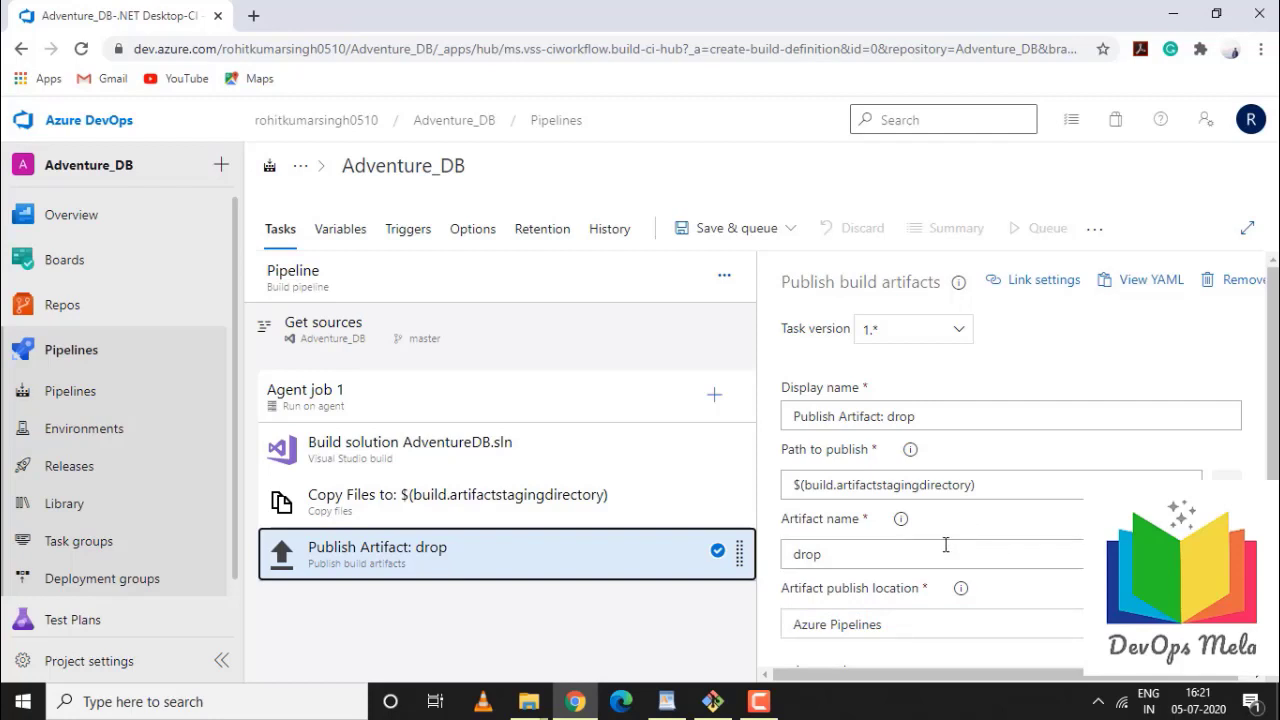
Review the drop artifact name and expand Advanced, Control Options and Output Variables
{"action": "double_click", "coordinate": [817, 554]}
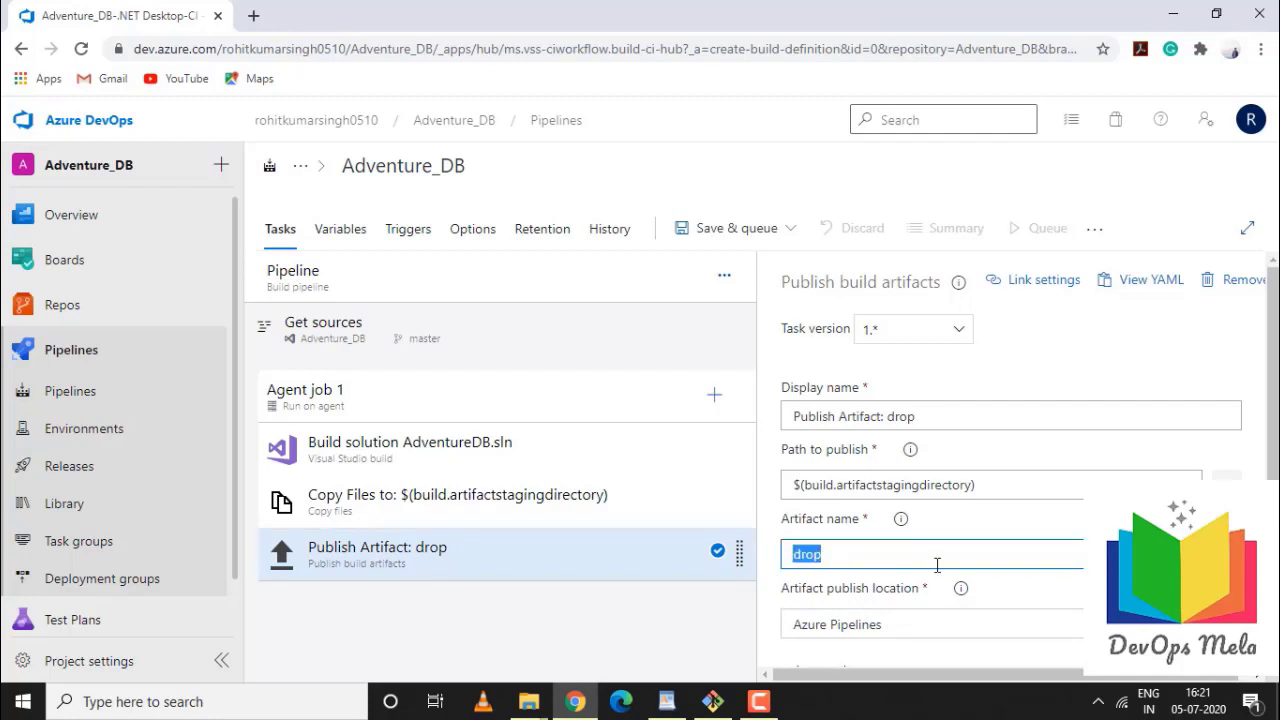
{"action": "scroll", "coordinate": [937, 562], "scroll_direction": "down", "scroll_amount": 2}
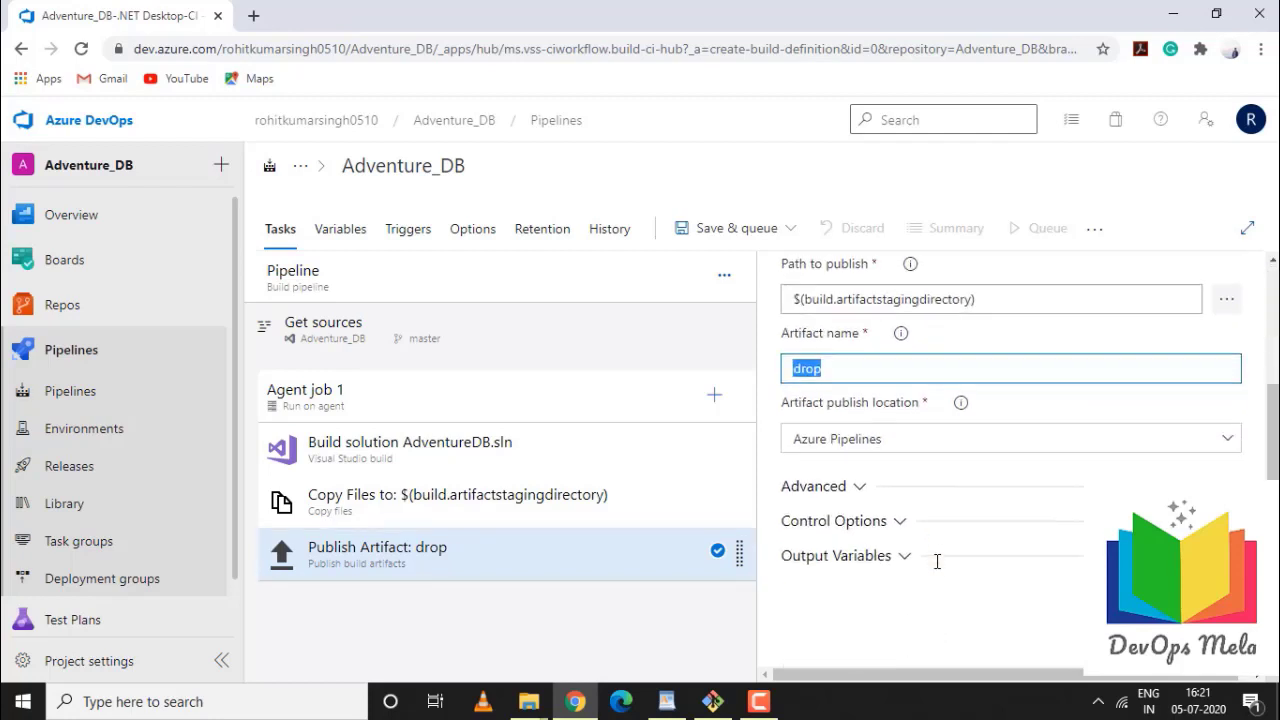
{"action": "left_click", "coordinate": [848, 488]}
{"action": "left_click", "coordinate": [893, 520]}
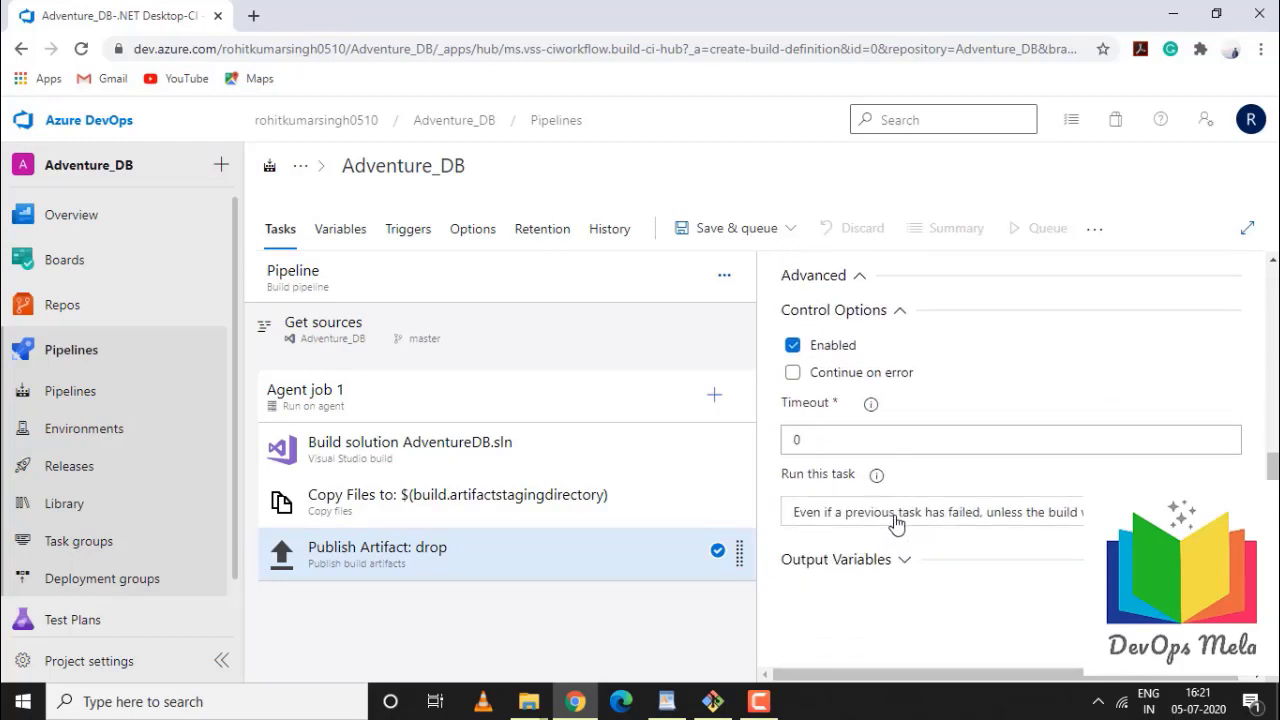
{"action": "left_click", "coordinate": [897, 555]}
{"action": "scroll", "coordinate": [901, 552], "scroll_direction": "up", "scroll_amount": 5}
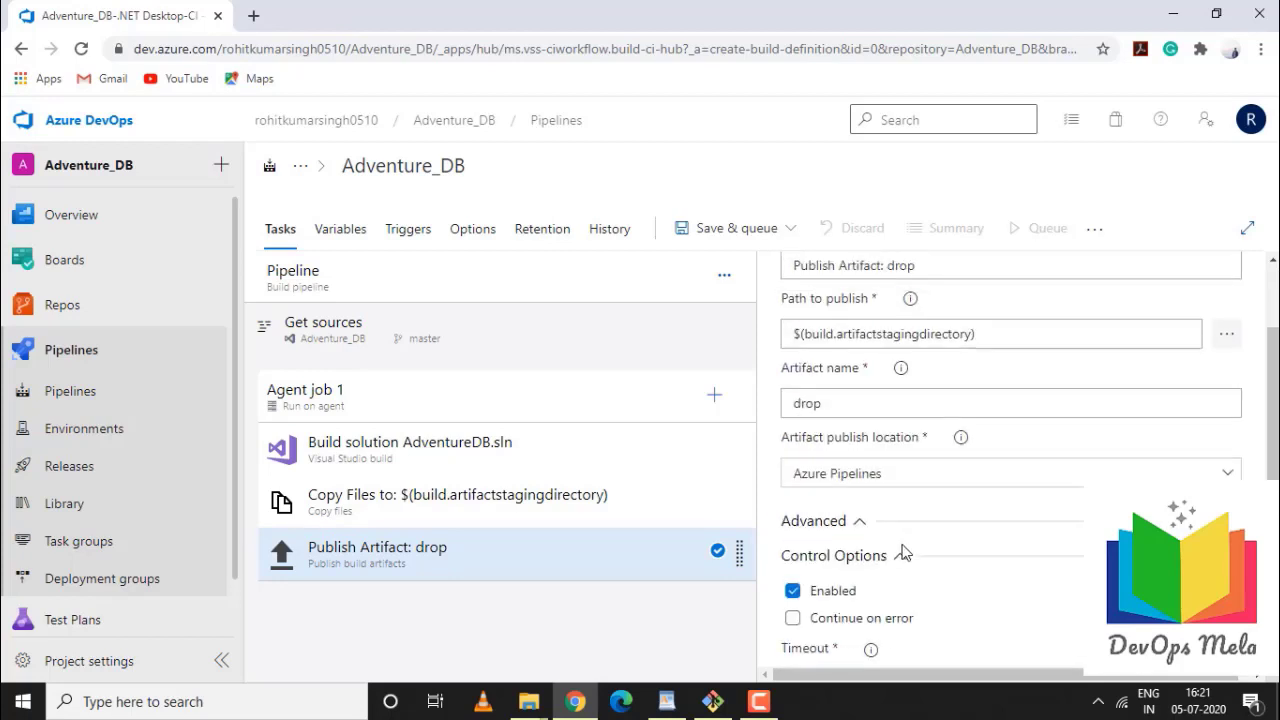
{"action": "scroll", "coordinate": [903, 545], "scroll_direction": "down", "scroll_amount": 3}
{"action": "scroll", "coordinate": [906, 547], "scroll_direction": "up", "scroll_amount": 2}
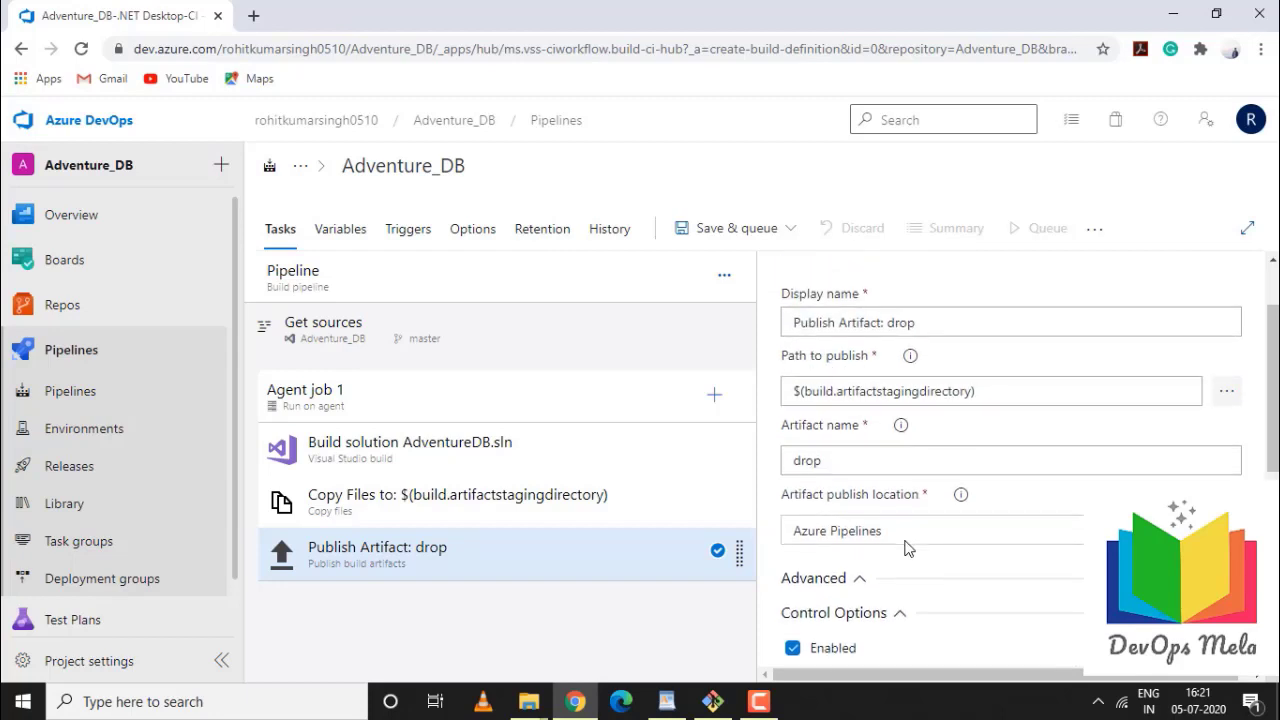
{"action": "scroll", "coordinate": [907, 546], "scroll_direction": "up", "scroll_amount": 2}
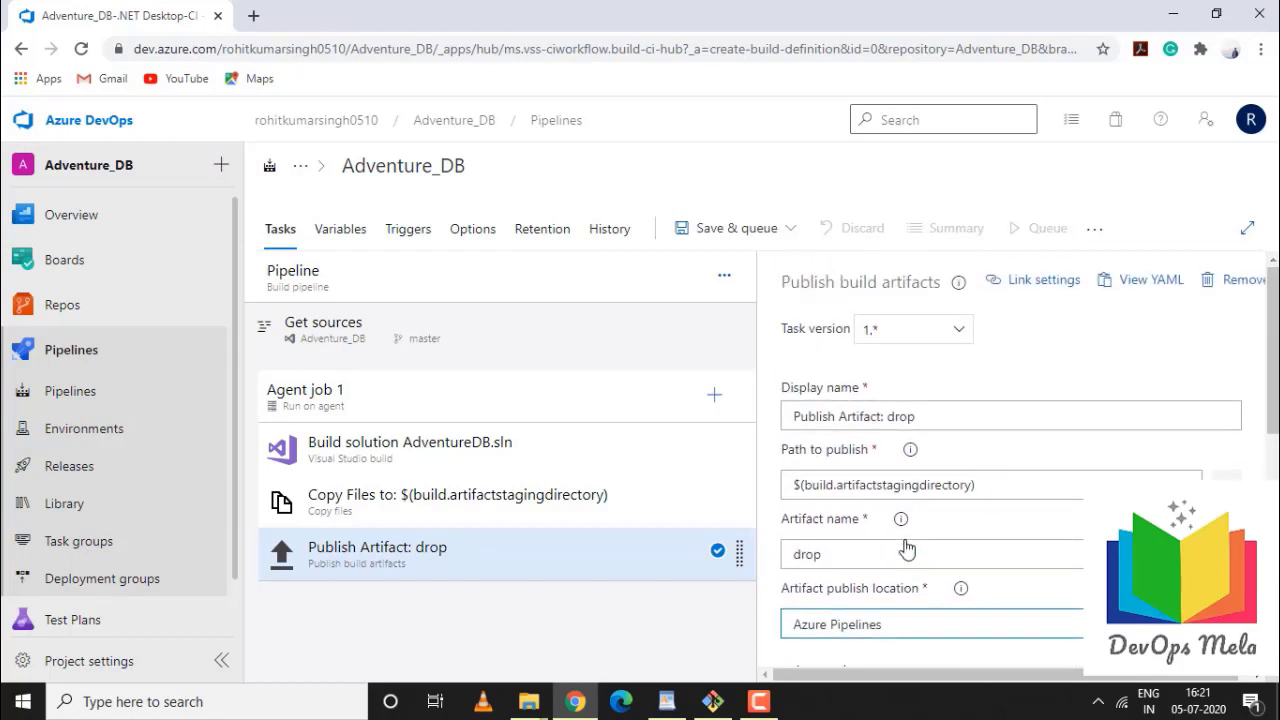
{"action": "scroll", "coordinate": [907, 544], "scroll_direction": "down", "scroll_amount": 2}
Switch publish location to A file share and back to Azure Pipelines, then view pipeline variables
{"action": "left_click", "coordinate": [907, 543]}
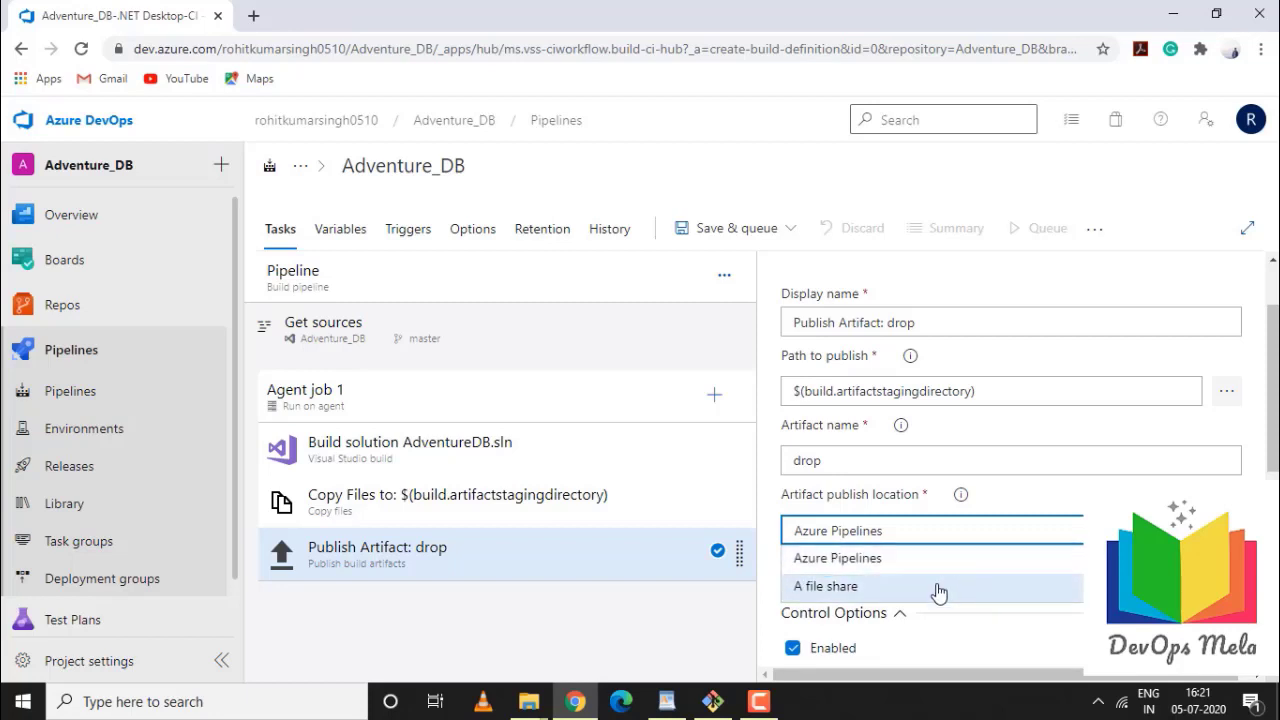
{"action": "left_click", "coordinate": [888, 592]}
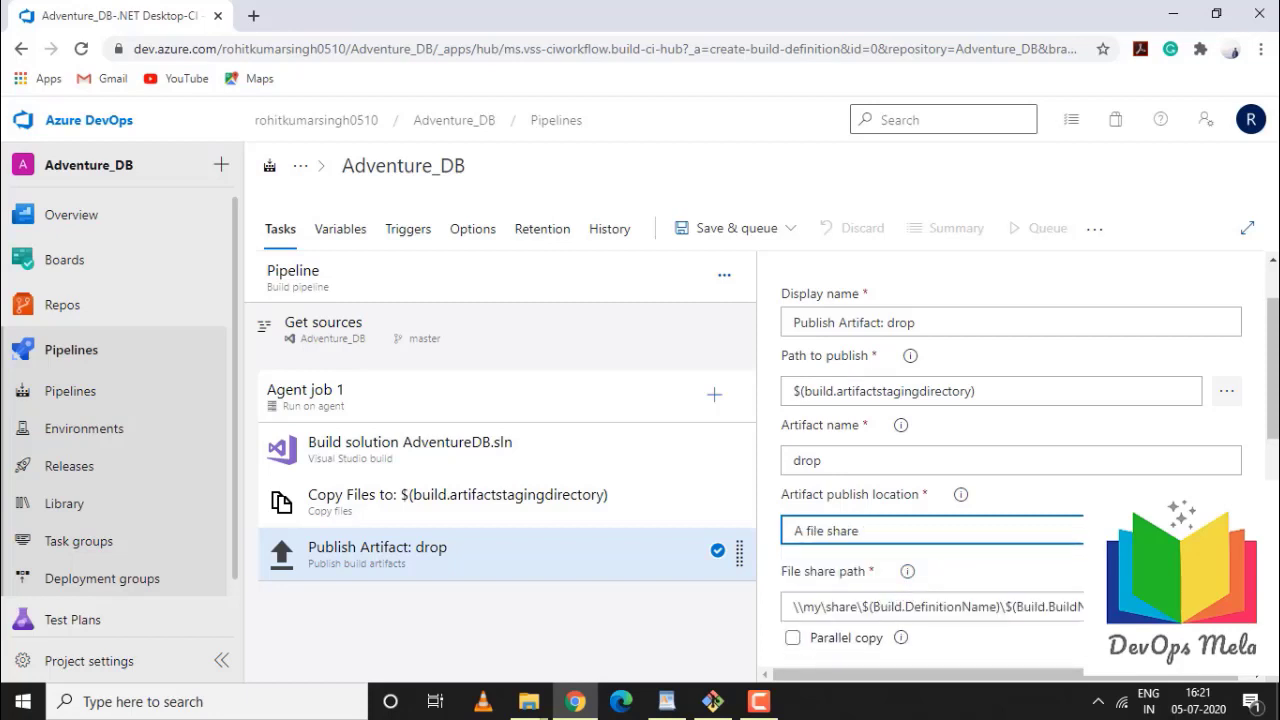
{"action": "left_click", "coordinate": [850, 532]}
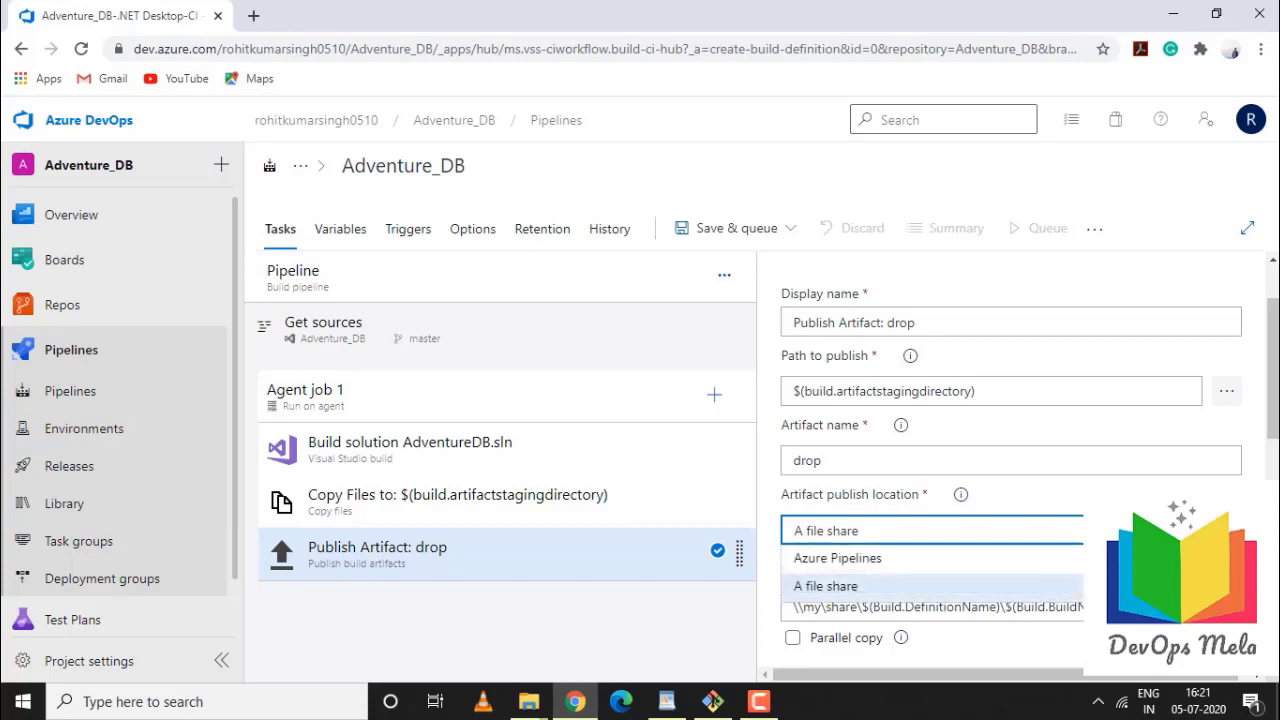
{"action": "left_click", "coordinate": [859, 562]}
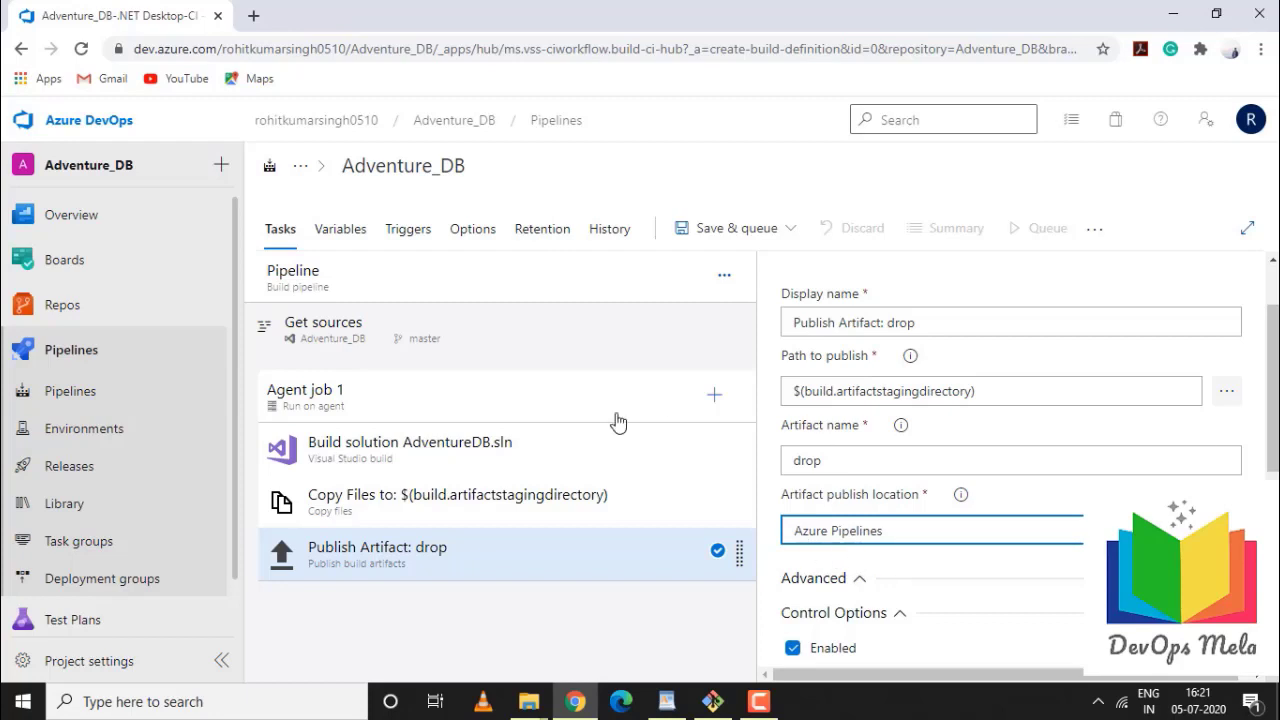
{"action": "left_click", "coordinate": [337, 240]}
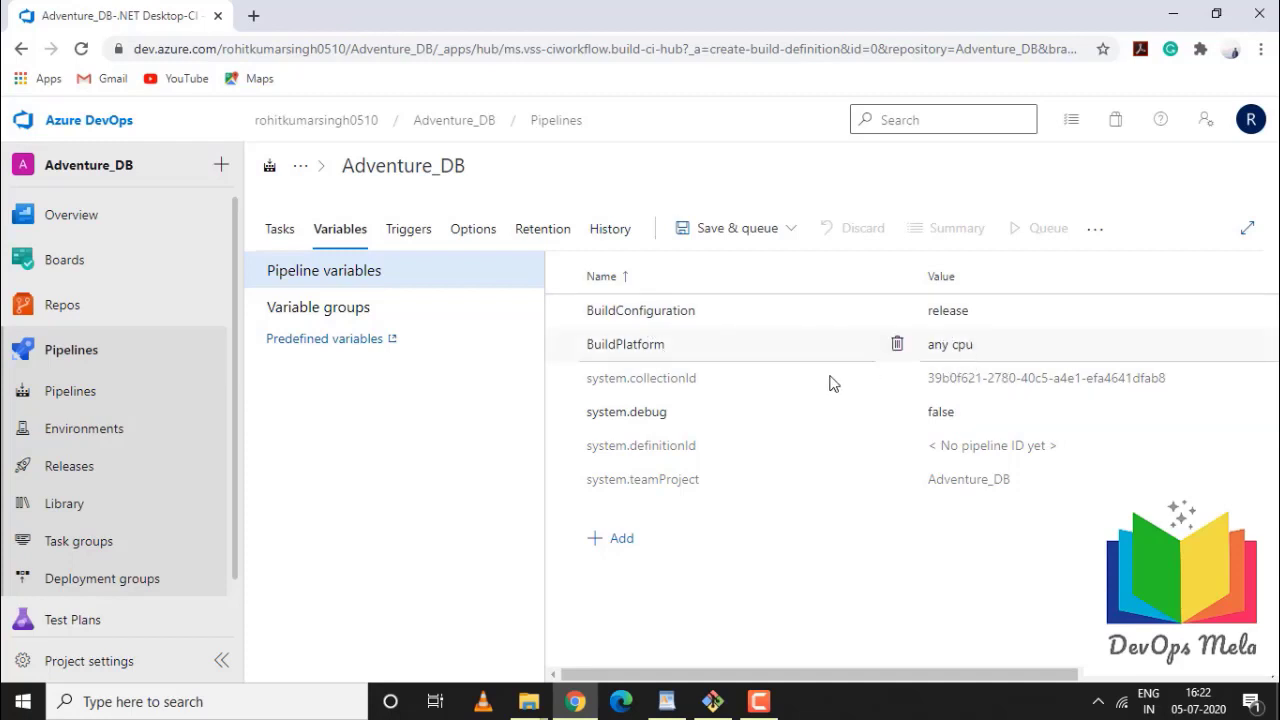
Check the Variable groups list, then show the Adventure_DB triggers, where CI is still disabled
{"action": "left_click", "coordinate": [309, 310]}
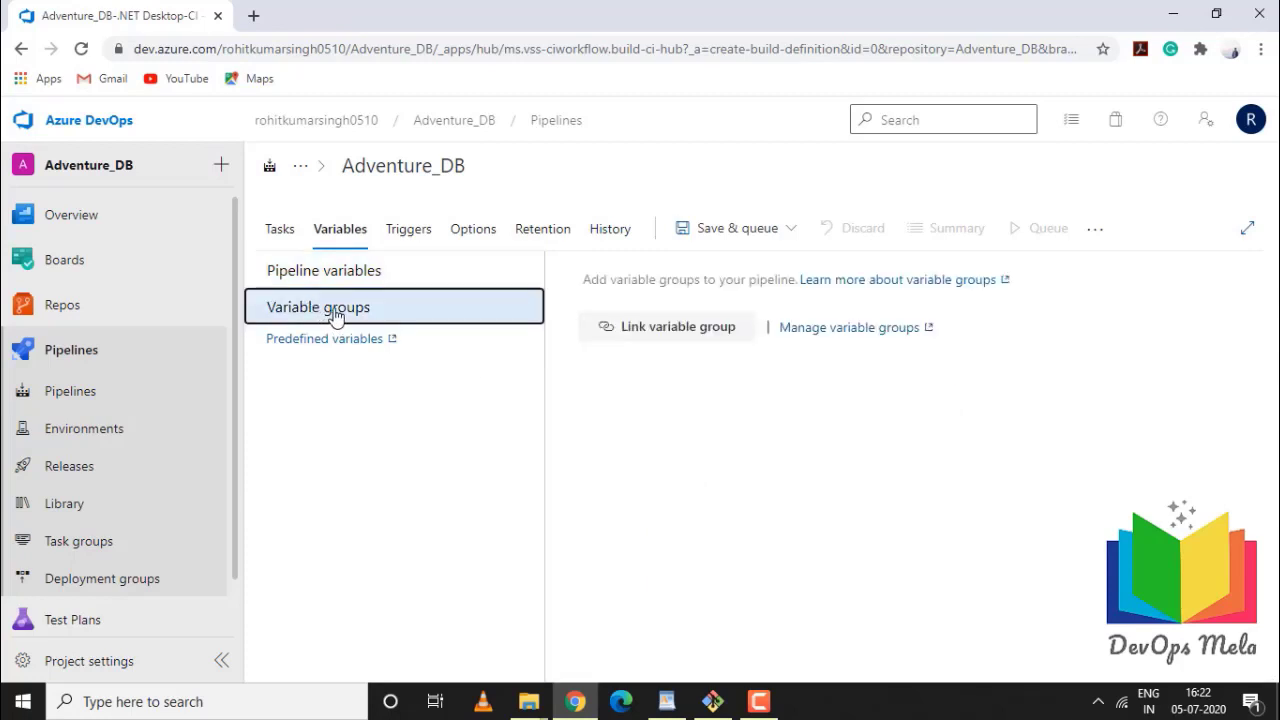
{"action": "left_click", "coordinate": [424, 237]}
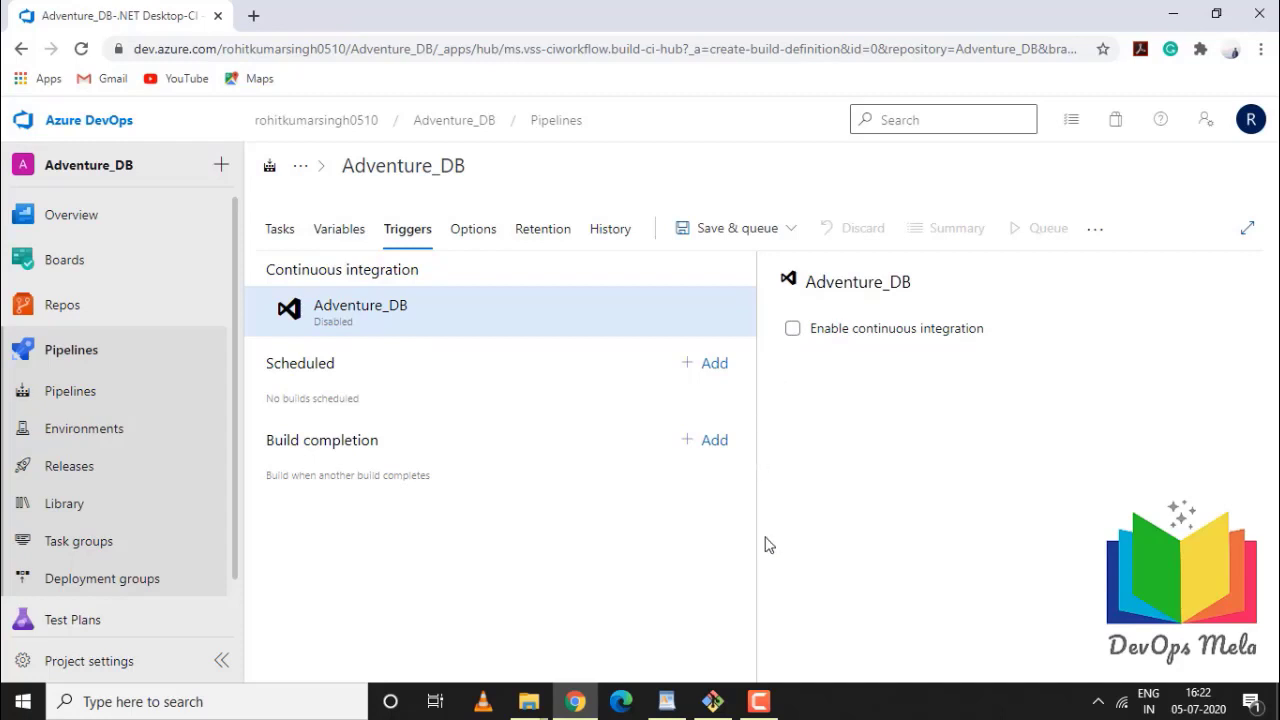
Enable continuous integration for Adventure_DB with the branch filter set to master
{"action": "left_click", "coordinate": [795, 331]}
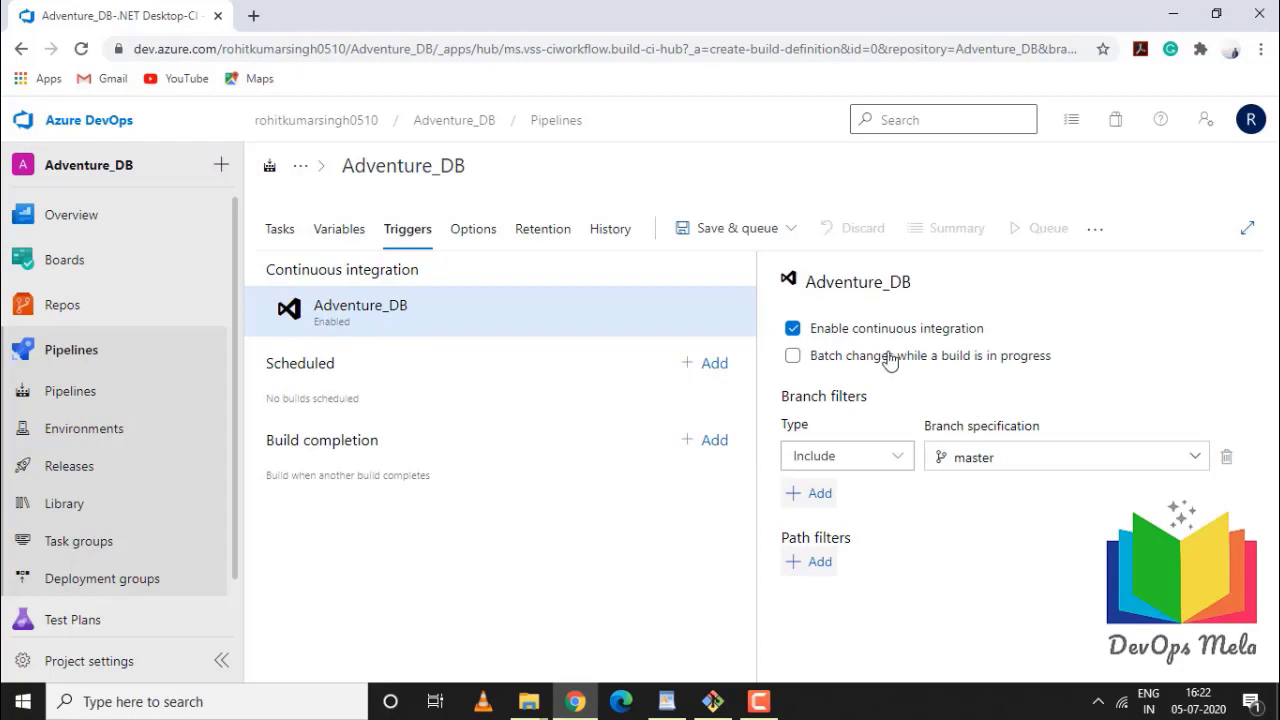
{"action": "left_click", "coordinate": [1194, 458]}
{"action": "left_click", "coordinate": [958, 562]}
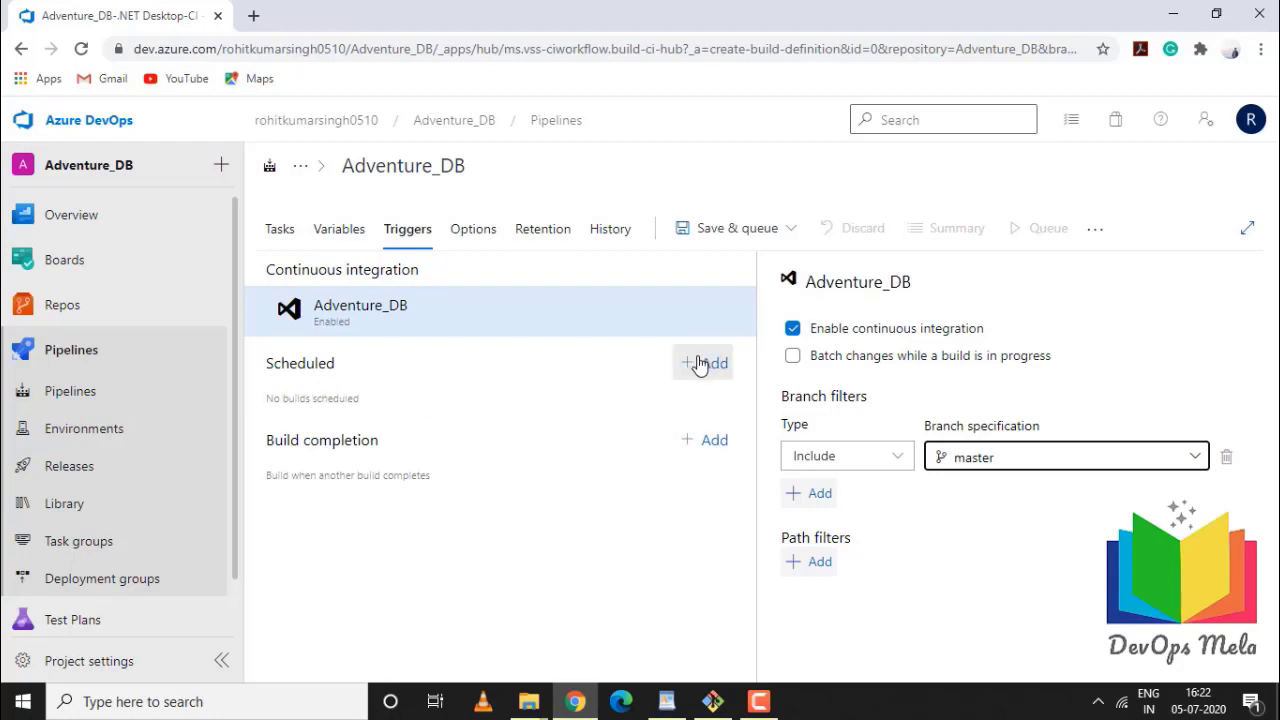
Add a build completion trigger and delete it unfinished, then view the pipeline Options
{"action": "left_click", "coordinate": [730, 452]}
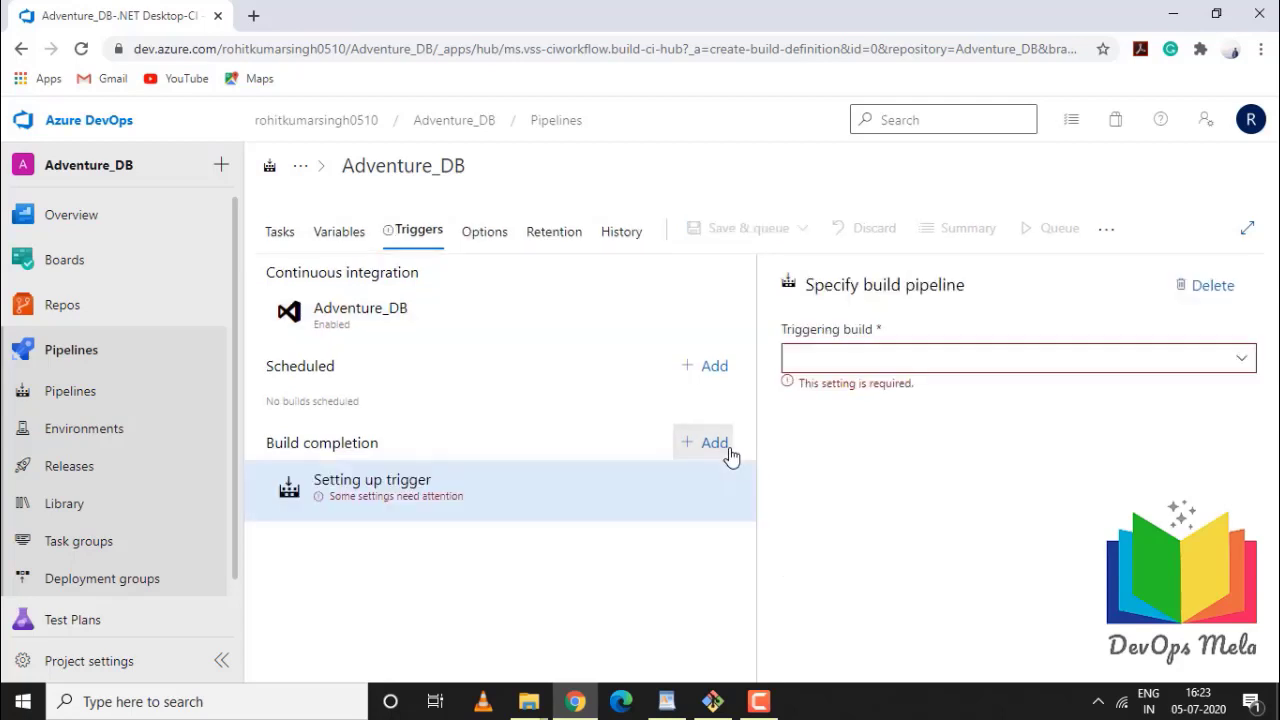
{"action": "left_click", "coordinate": [1242, 360]}
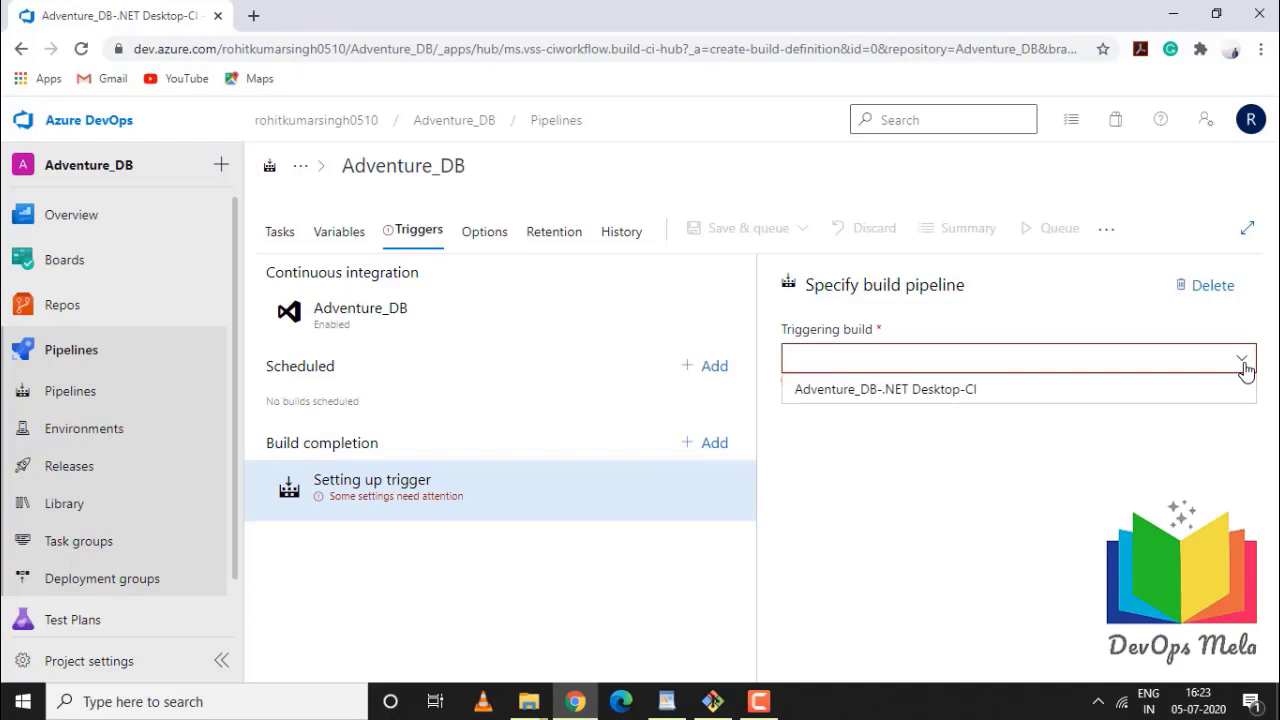
{"action": "left_click", "coordinate": [1213, 297]}
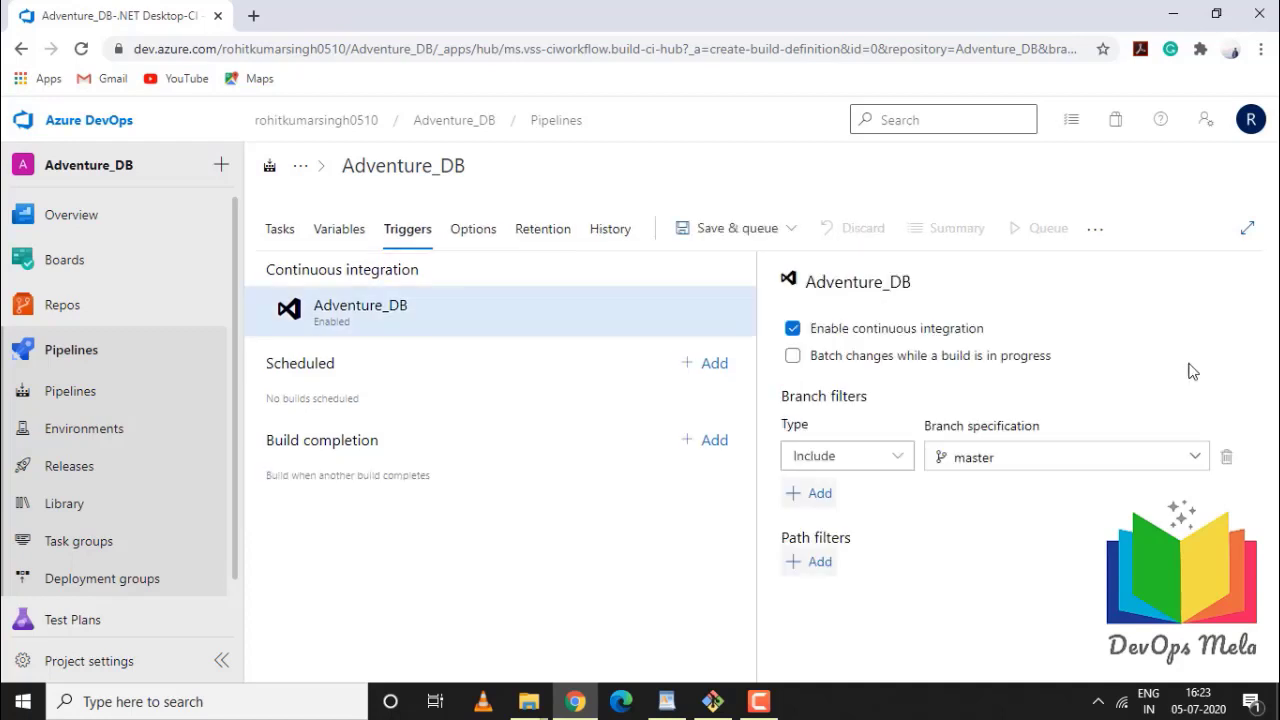
{"action": "left_click", "coordinate": [484, 246]}
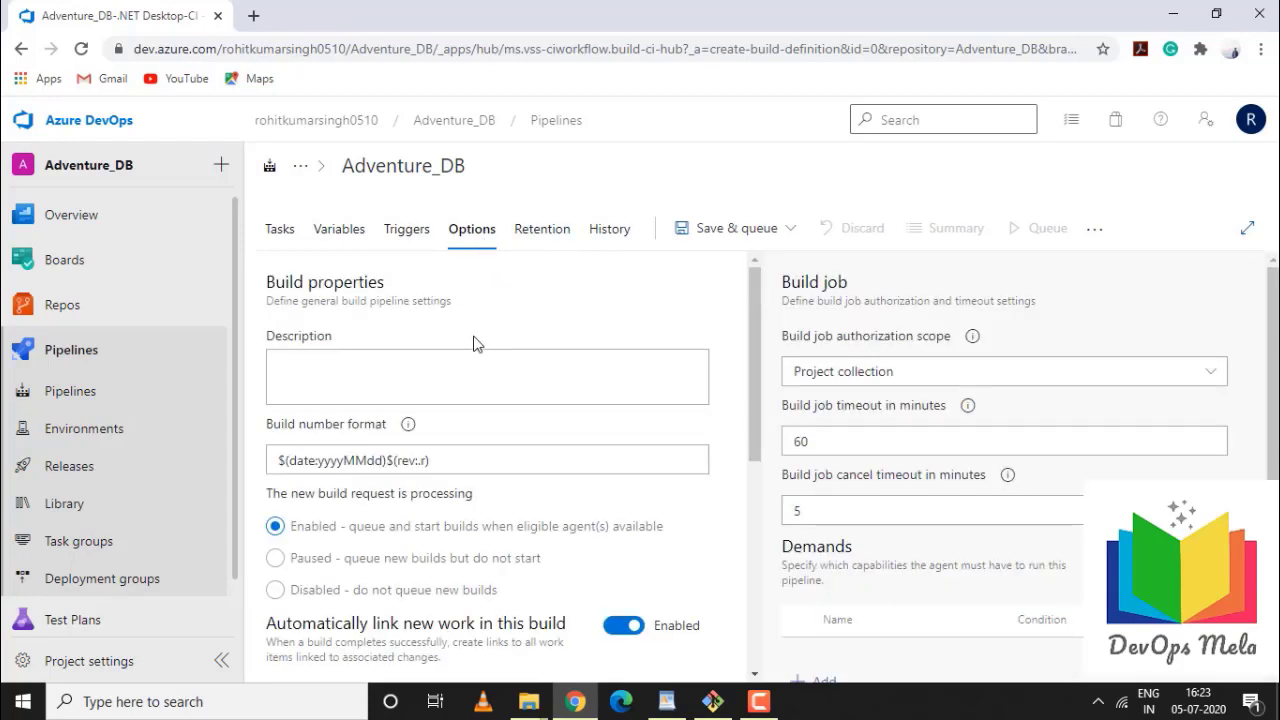
{"action": "scroll", "coordinate": [476, 344], "scroll_direction": "down", "scroll_amount": 3}
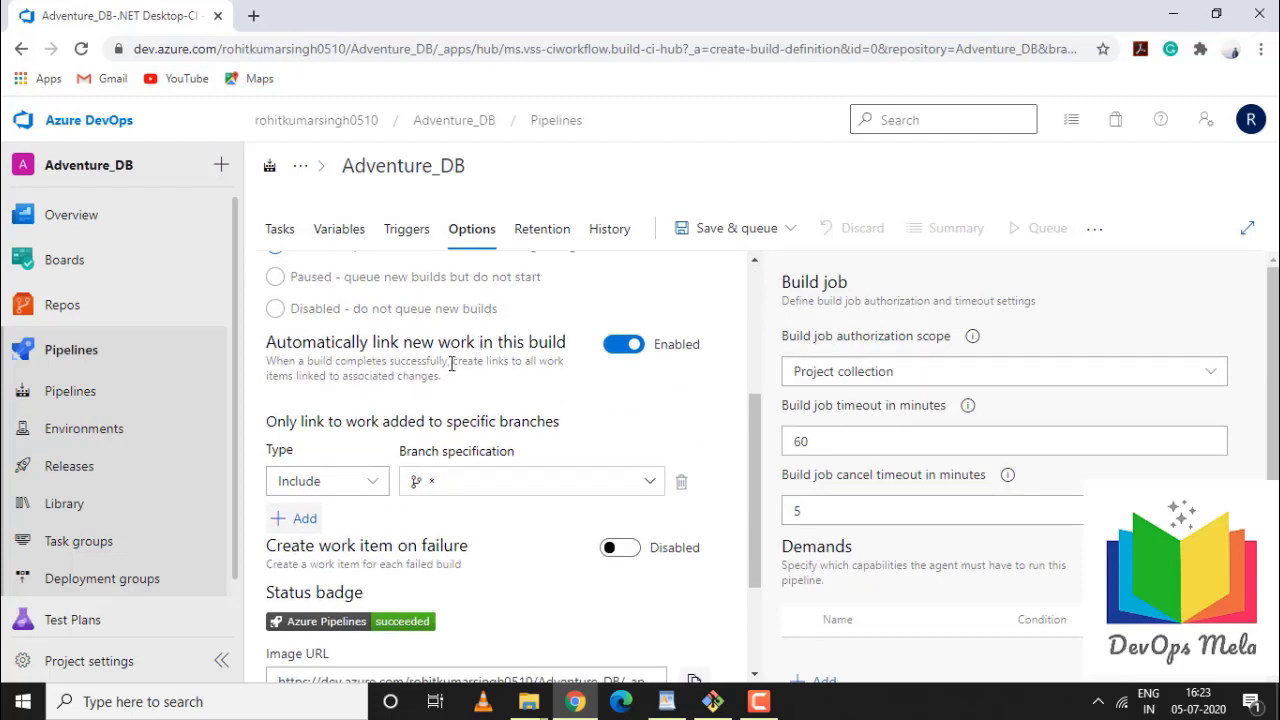
{"action": "scroll", "coordinate": [451, 364], "scroll_direction": "down", "scroll_amount": 1}
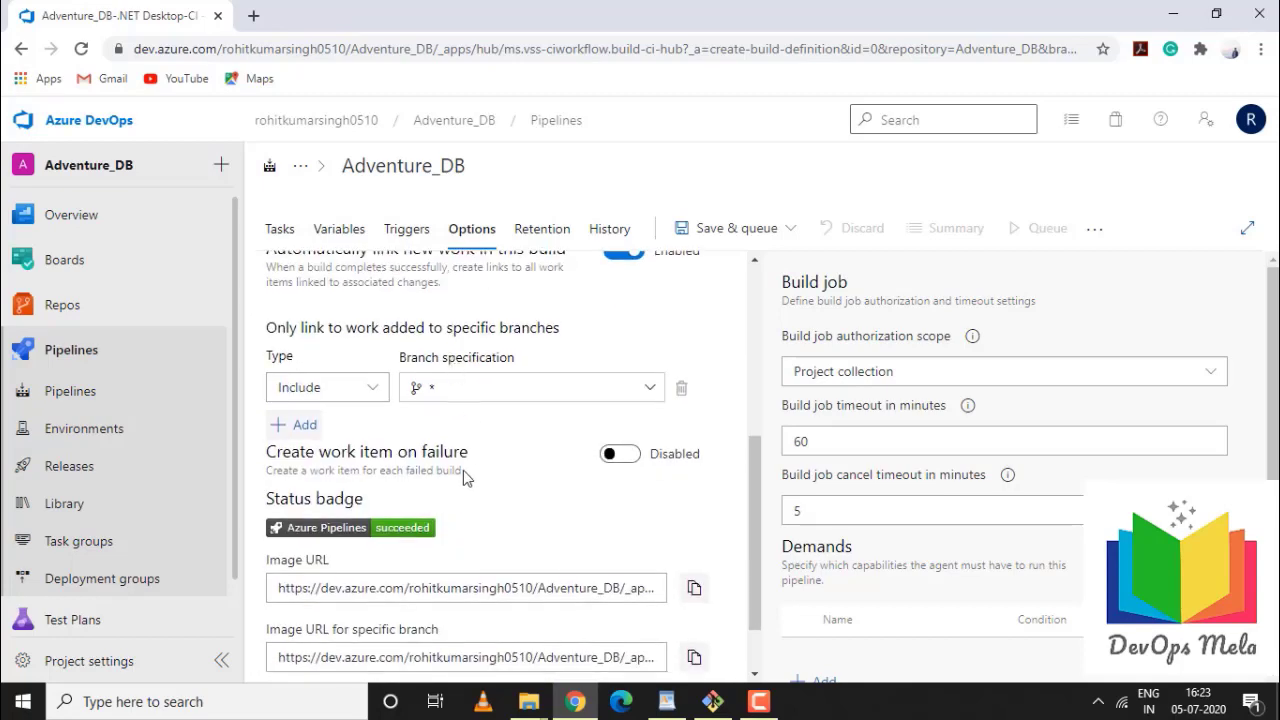
{"action": "scroll", "coordinate": [463, 478], "scroll_direction": "down", "scroll_amount": 1}
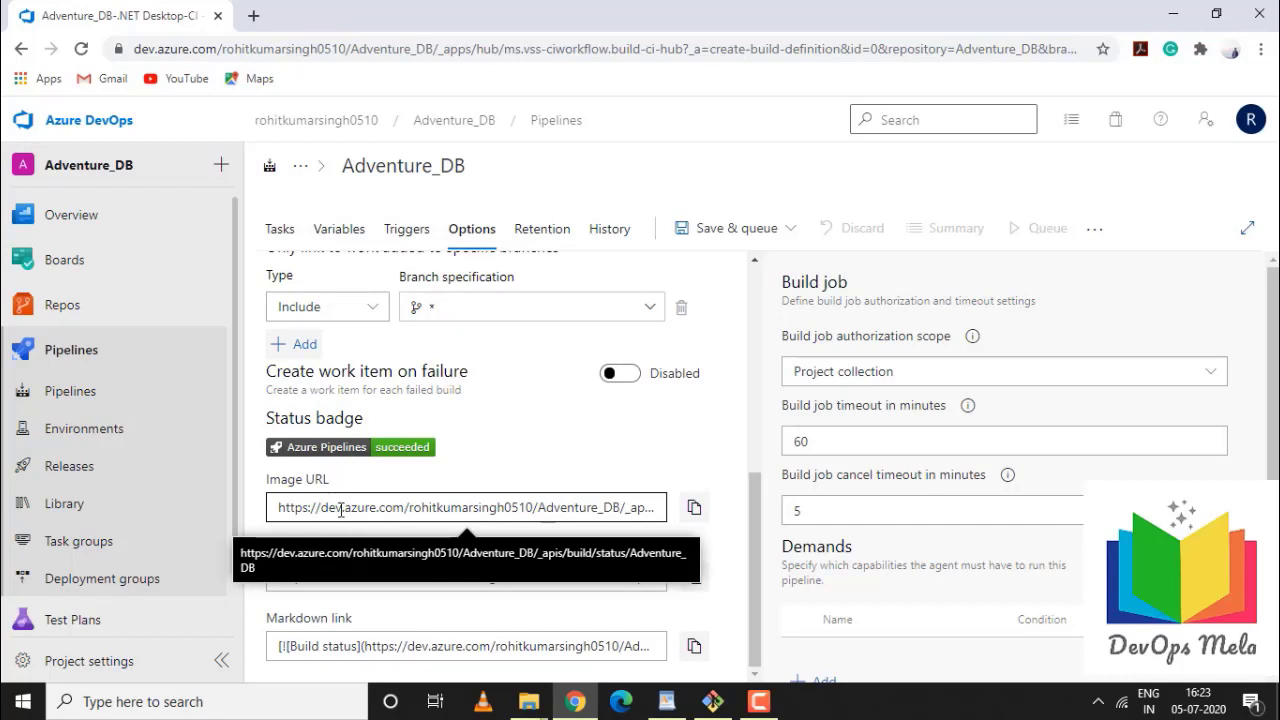
{"action": "scroll", "coordinate": [449, 520], "scroll_direction": "up", "scroll_amount": 4}
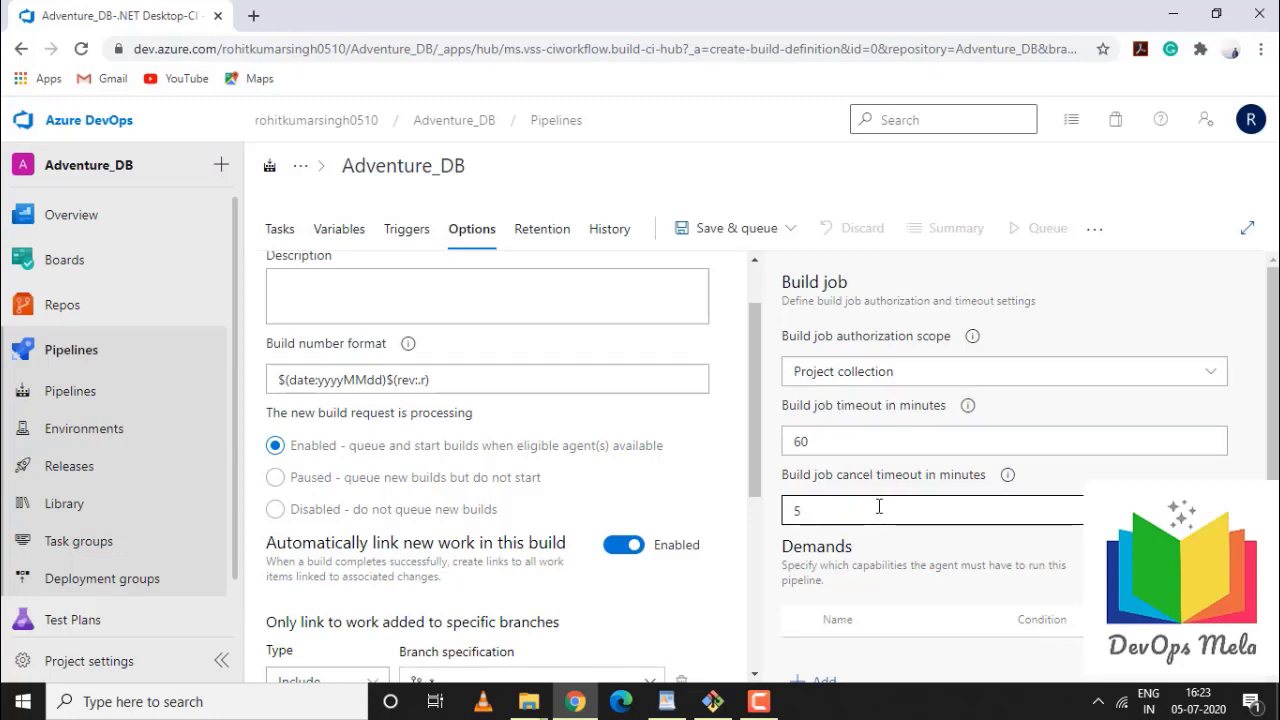
{"action": "double_click", "coordinate": [840, 516]}
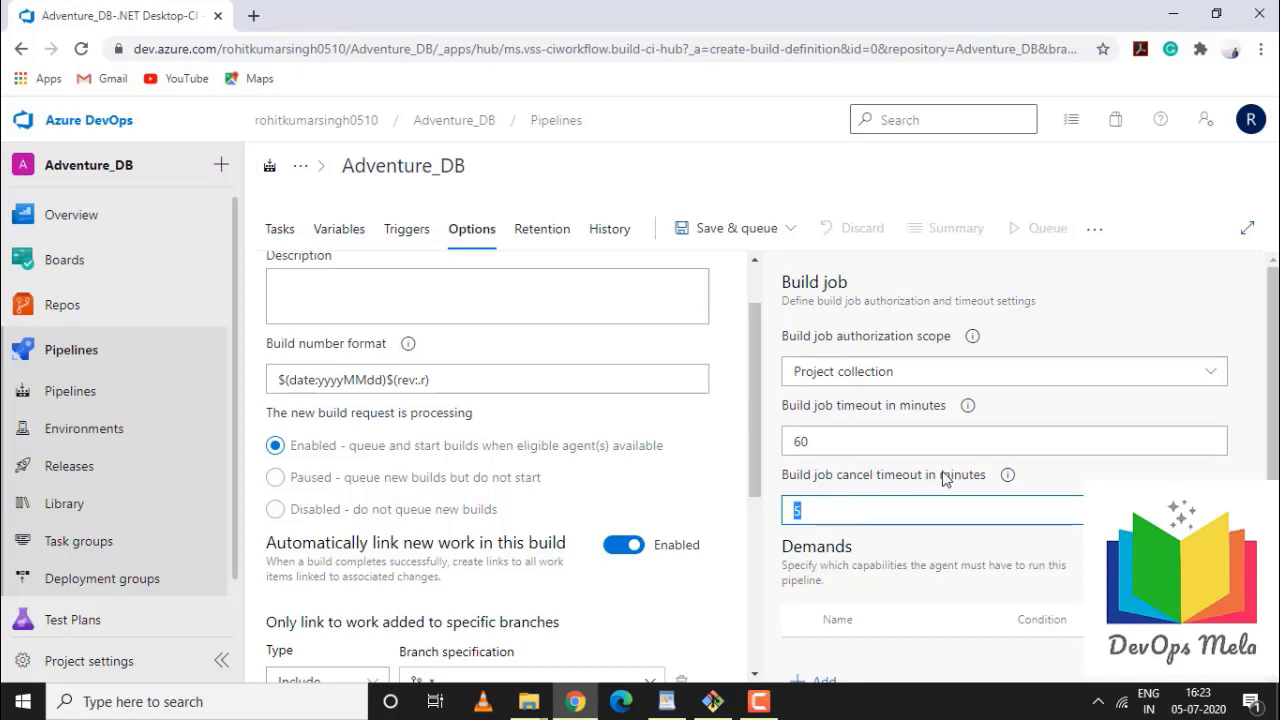
From the pipeline's Retention tab, go to the project retention settings, leaving the unsaved page
{"action": "left_click", "coordinate": [538, 231]}
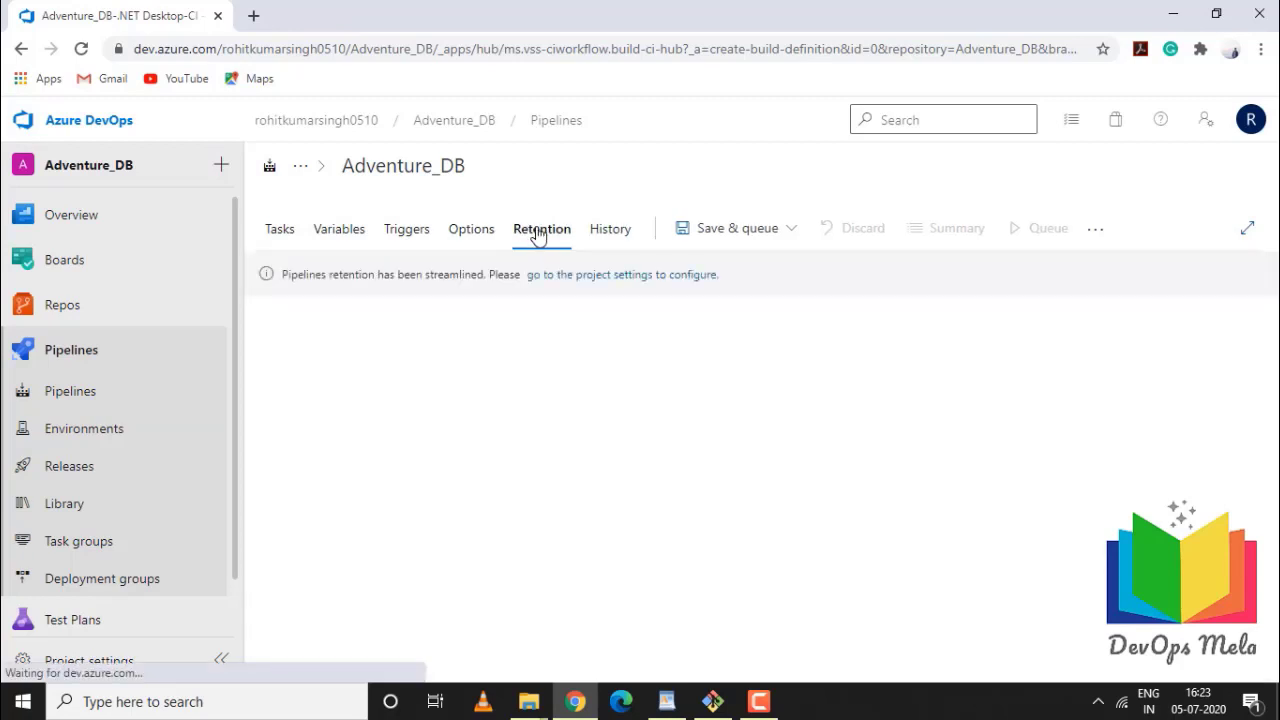
{"action": "left_click", "coordinate": [621, 283]}
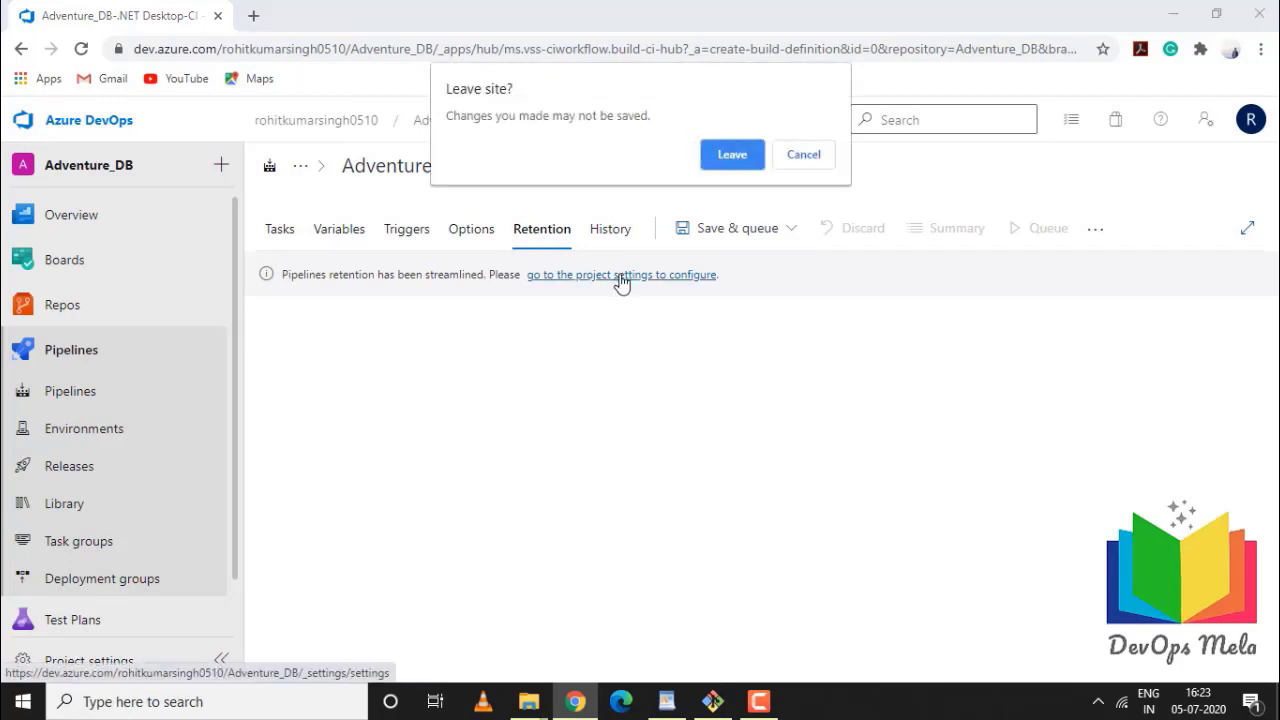
{"action": "left_click", "coordinate": [781, 160]}
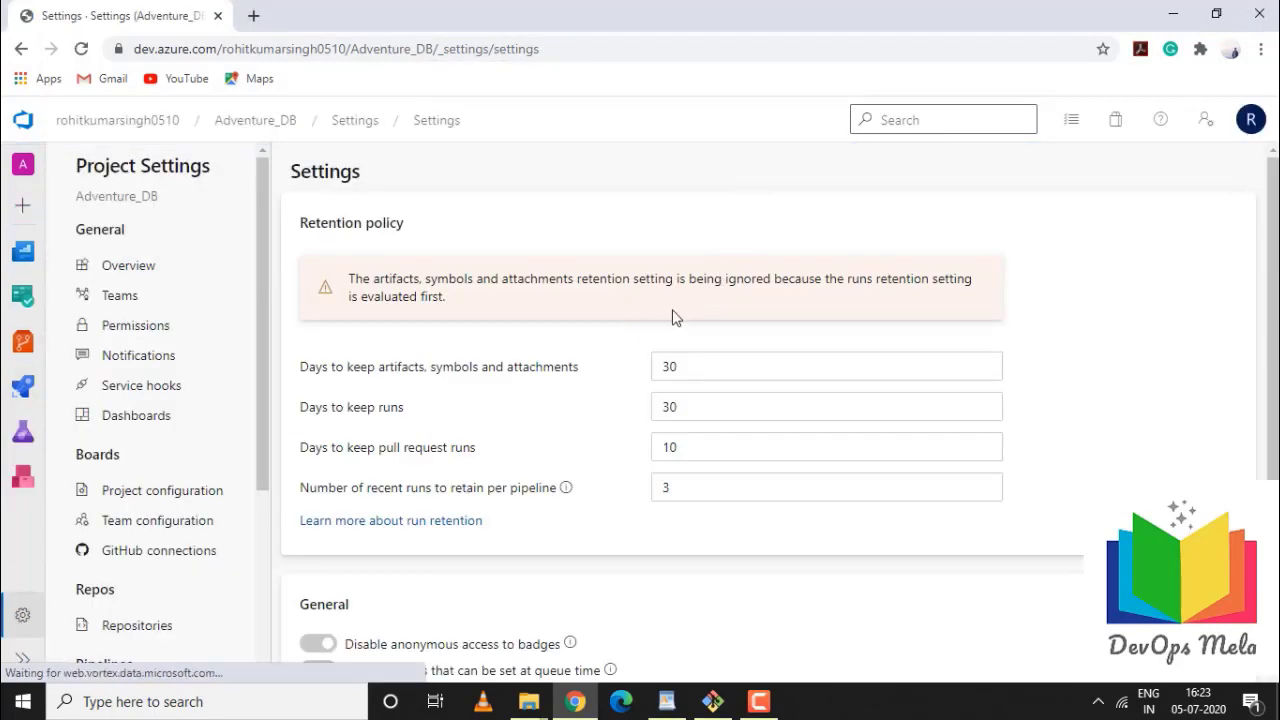
Review the retention values (30, 30, 10 pull-request days, 3 runs), then return to the pipeline
{"action": "double_click", "coordinate": [670, 367]}
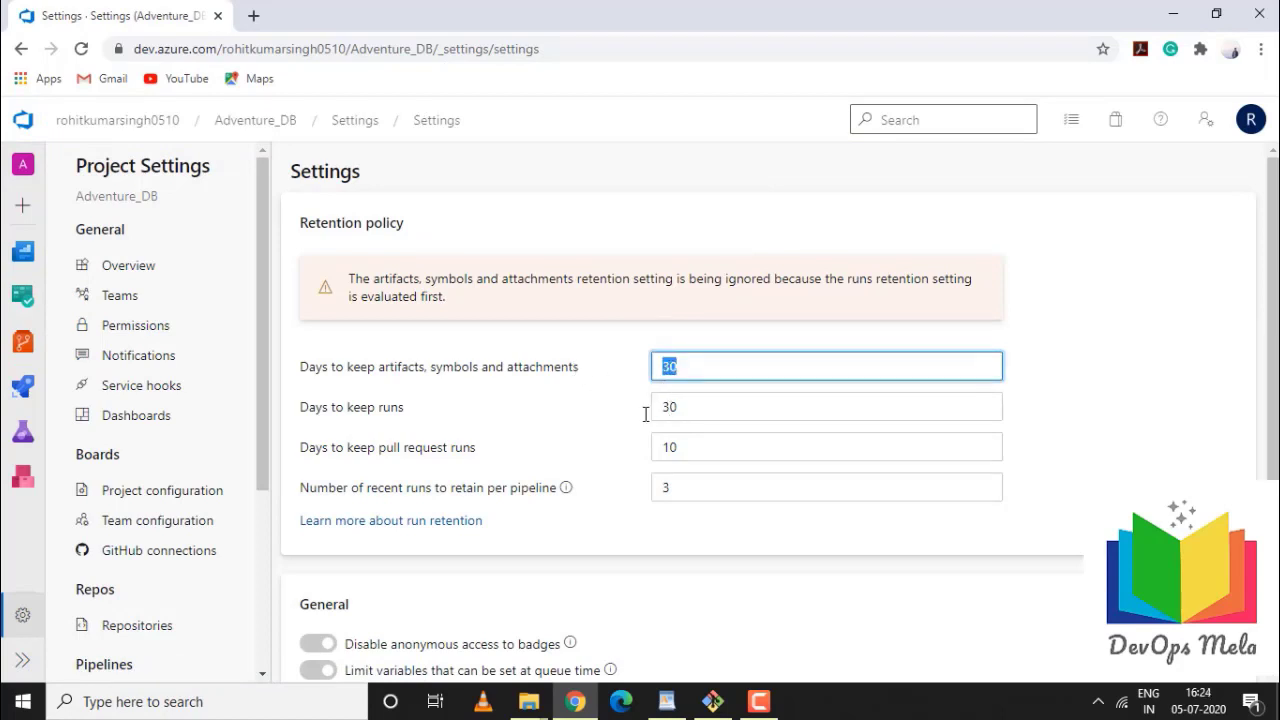
{"action": "double_click", "coordinate": [673, 407]}
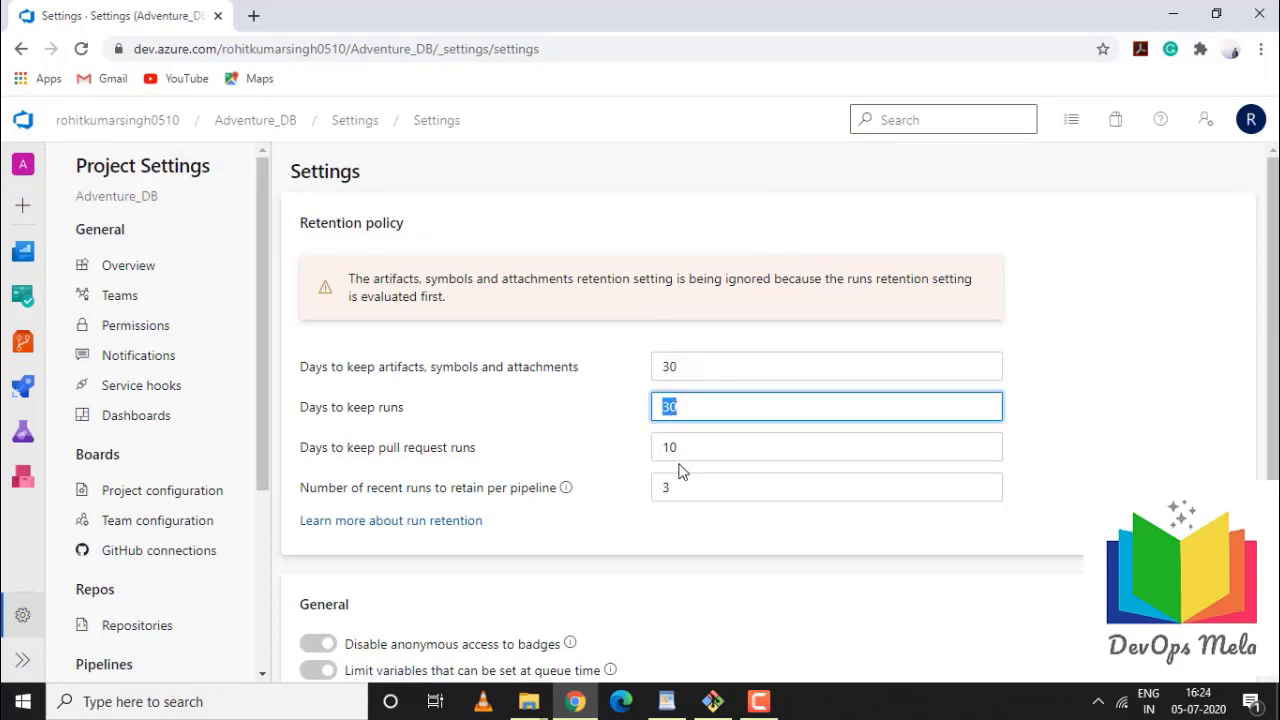
{"action": "double_click", "coordinate": [673, 448]}
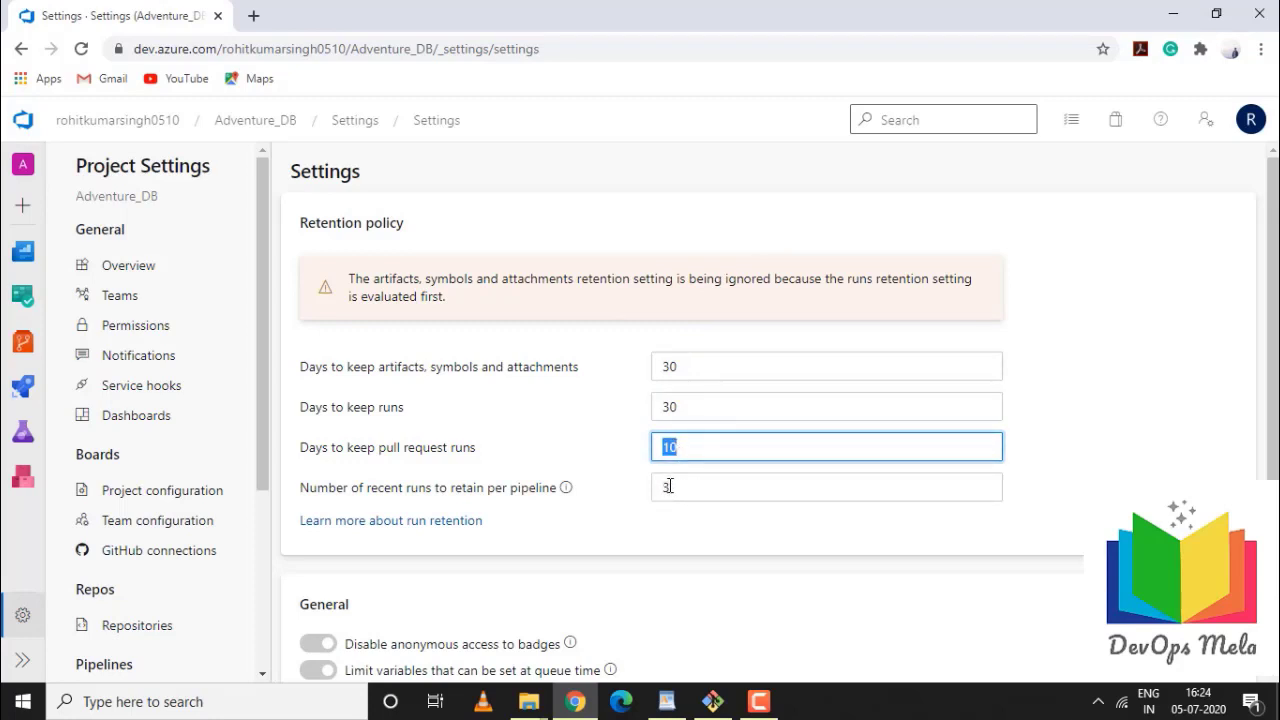
{"action": "double_click", "coordinate": [669, 486]}
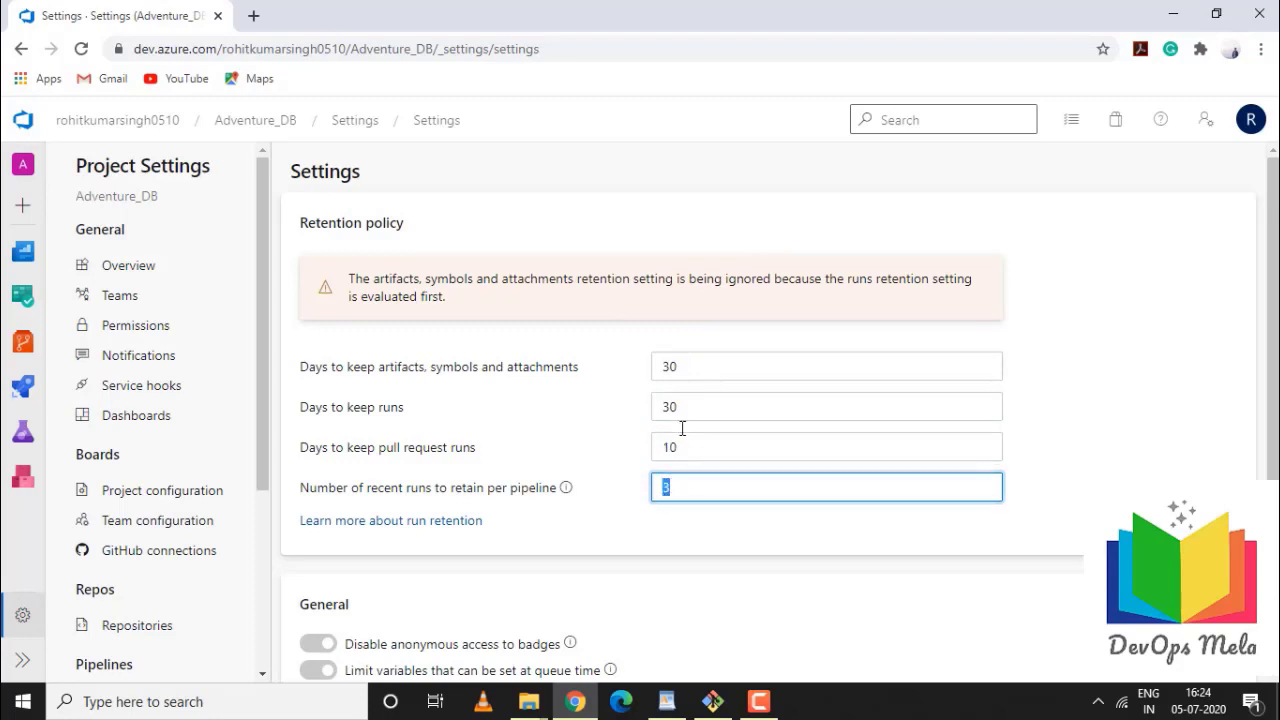
{"action": "left_click", "coordinate": [21, 48]}
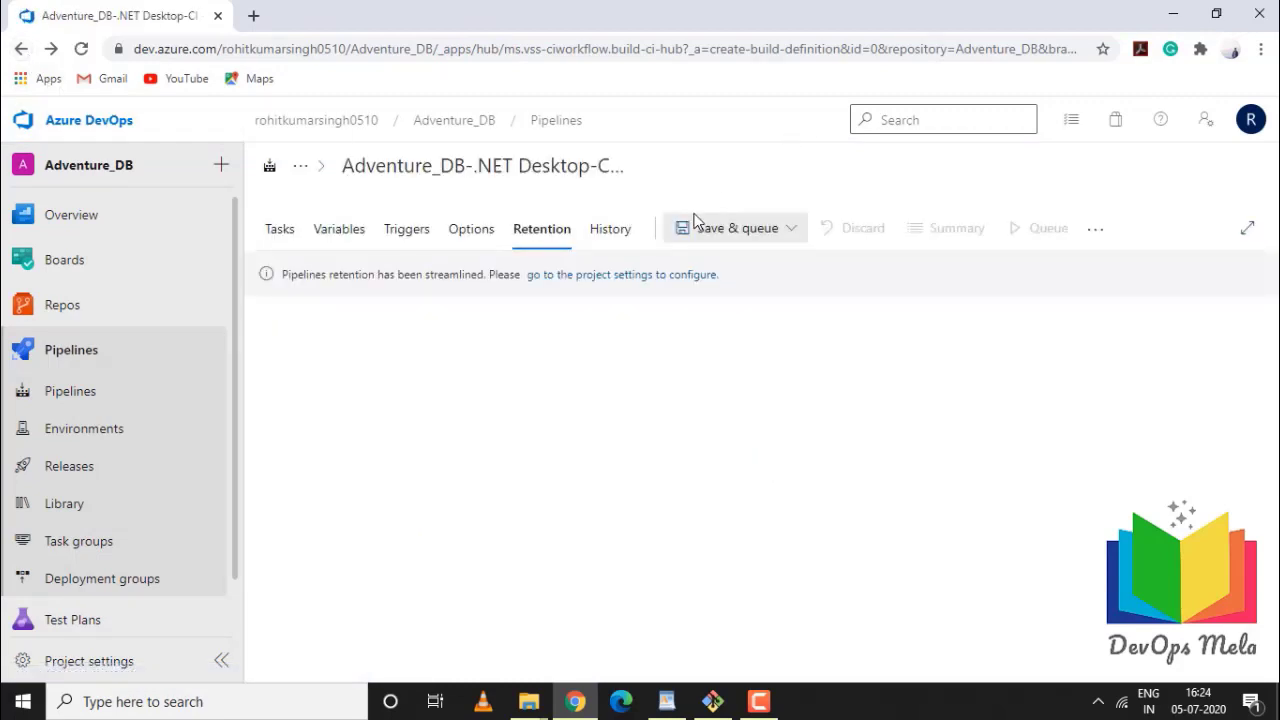
Save the Adventure_DB pipeline to folder \ and confirm History shows the initial Add entry
{"action": "left_click", "coordinate": [614, 232]}
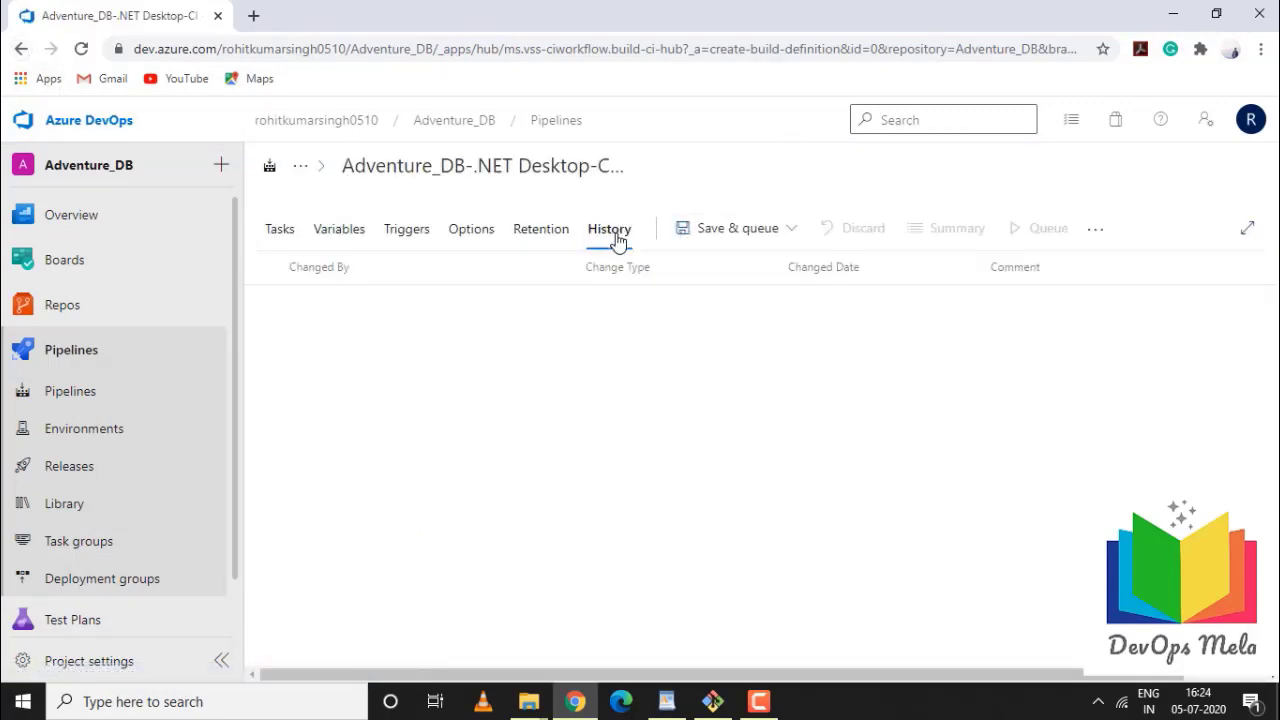
{"action": "left_click", "coordinate": [790, 230]}
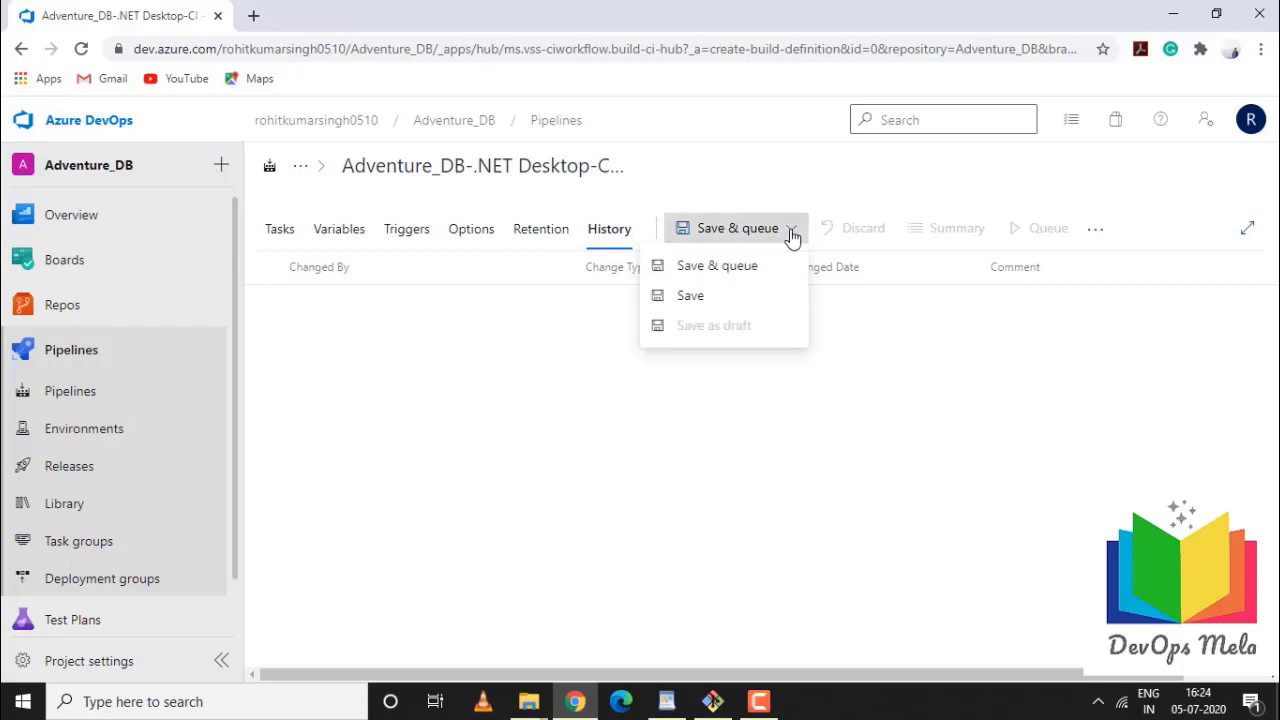
{"action": "left_click", "coordinate": [697, 298]}
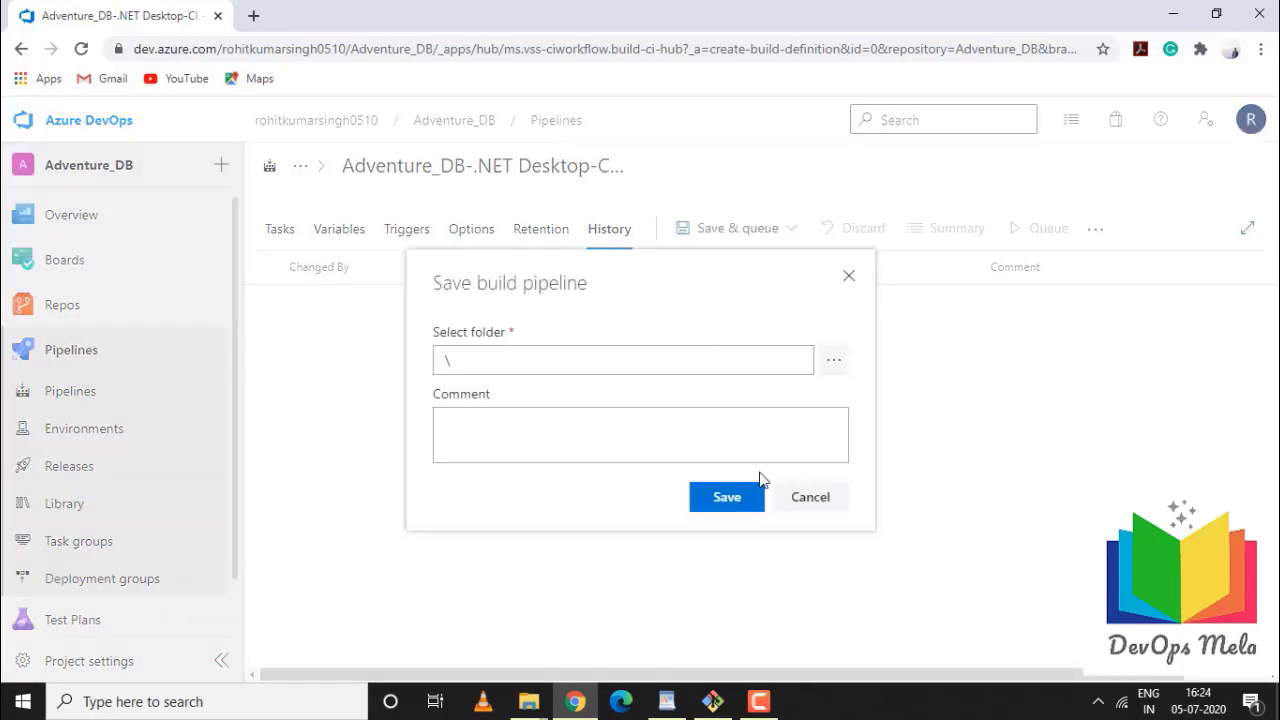
{"action": "left_click", "coordinate": [737, 498]}
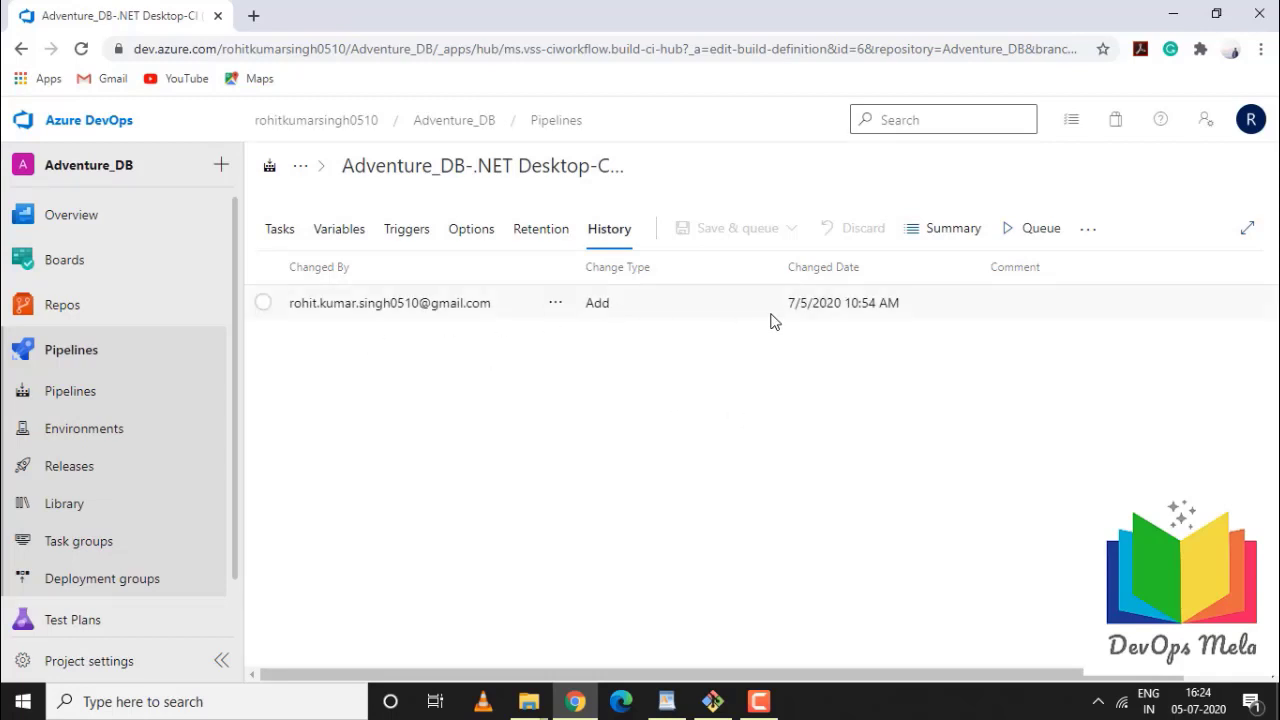
{"action": "left_click", "coordinate": [342, 316]}
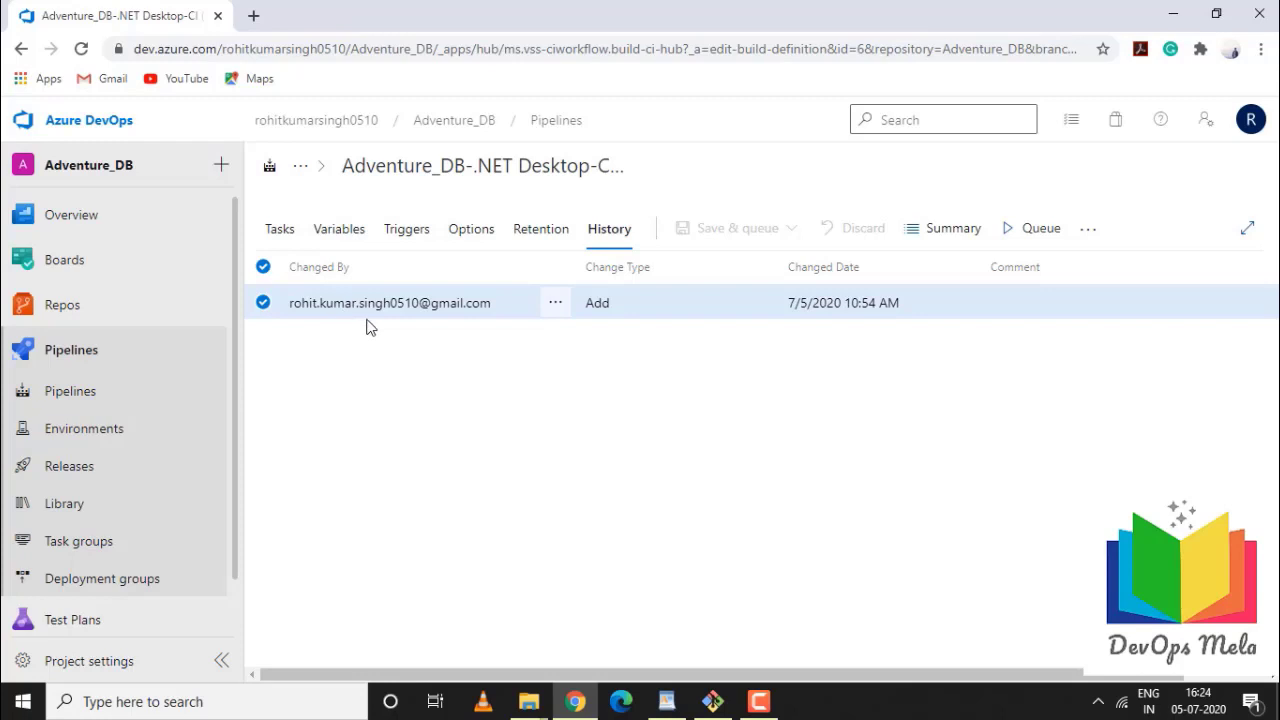
Remove the NuGet restore task, and its accidental duplicate, from the pipeline's task list
{"action": "left_click", "coordinate": [284, 238]}
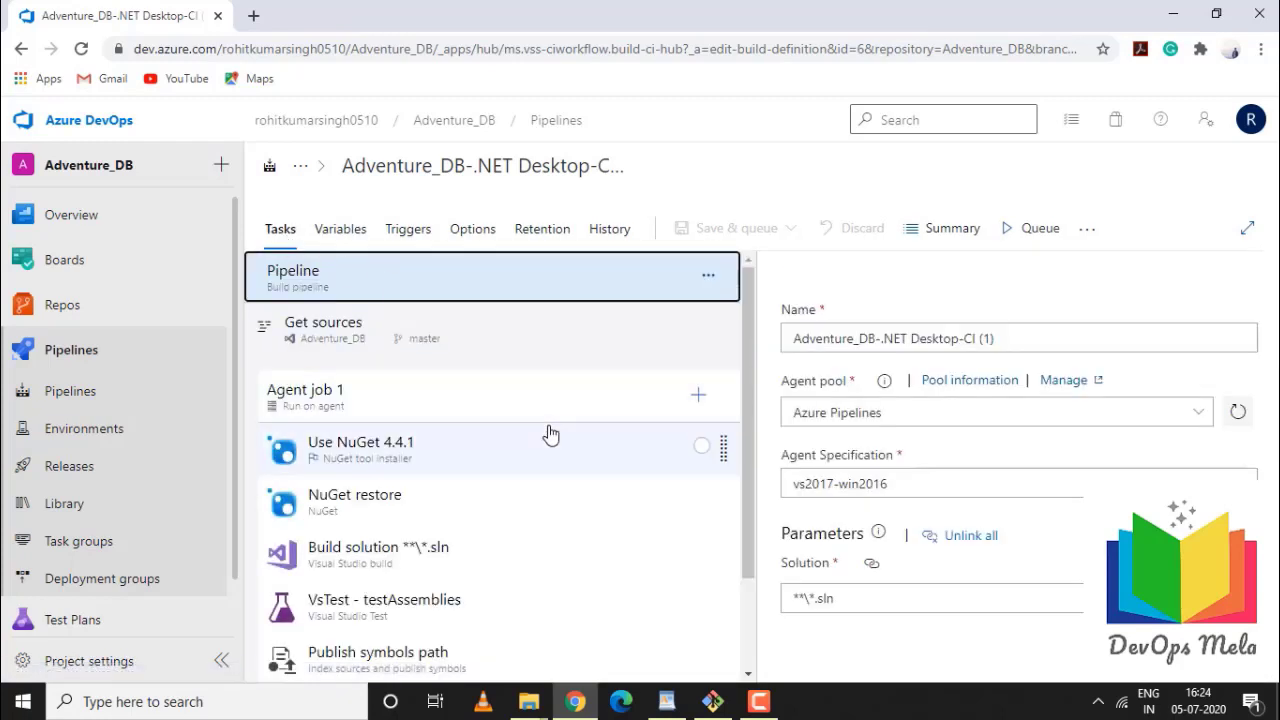
{"action": "scroll", "coordinate": [550, 434], "scroll_direction": "down", "scroll_amount": 1}
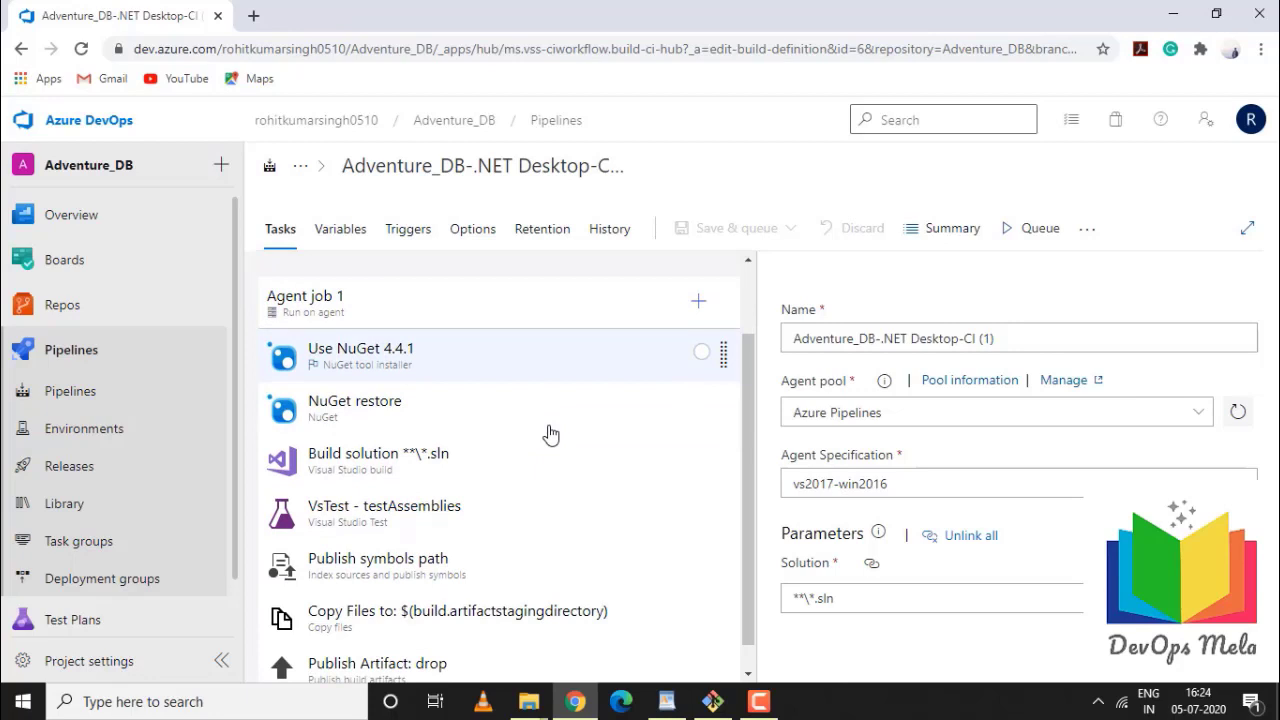
{"action": "scroll", "coordinate": [550, 434], "scroll_direction": "up", "scroll_amount": 1}
{"action": "scroll", "coordinate": [550, 434], "scroll_direction": "down", "scroll_amount": 1}
{"action": "scroll", "coordinate": [550, 434], "scroll_direction": "up", "scroll_amount": 1}
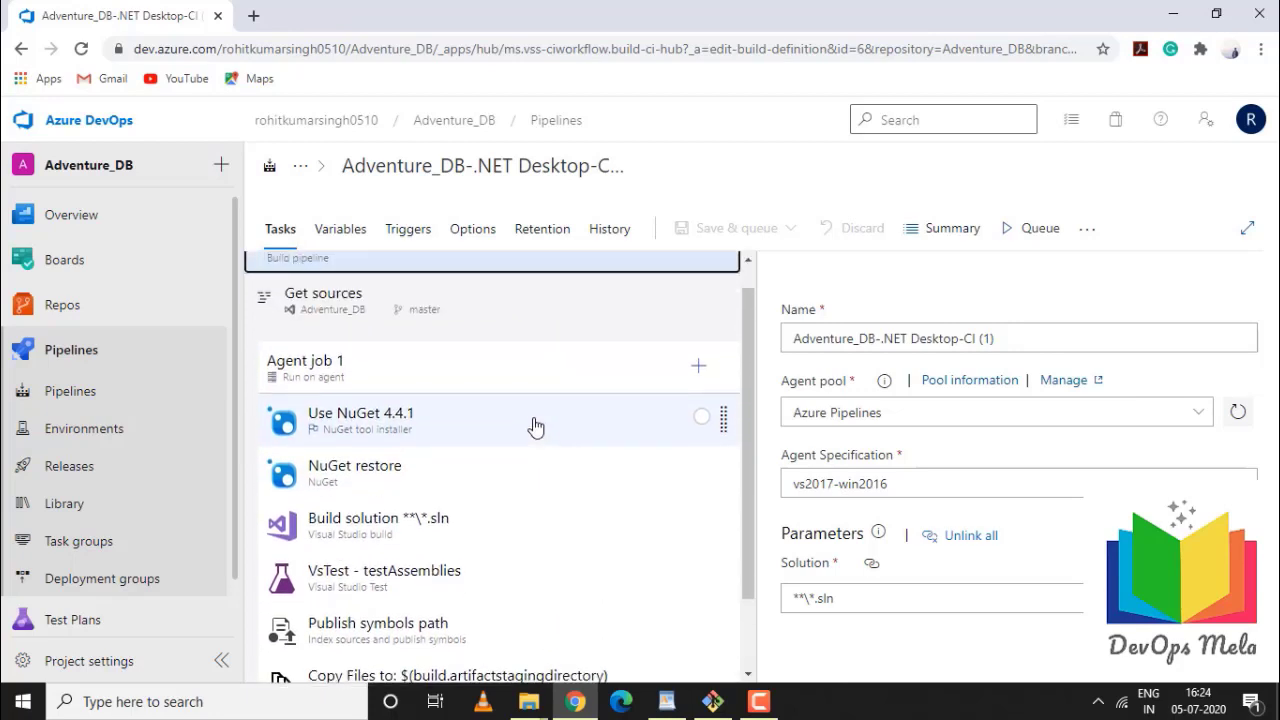
{"action": "left_click", "coordinate": [533, 427]}
{"action": "right_click", "coordinate": [533, 427]}
{"action": "key", "text": "Escape"}
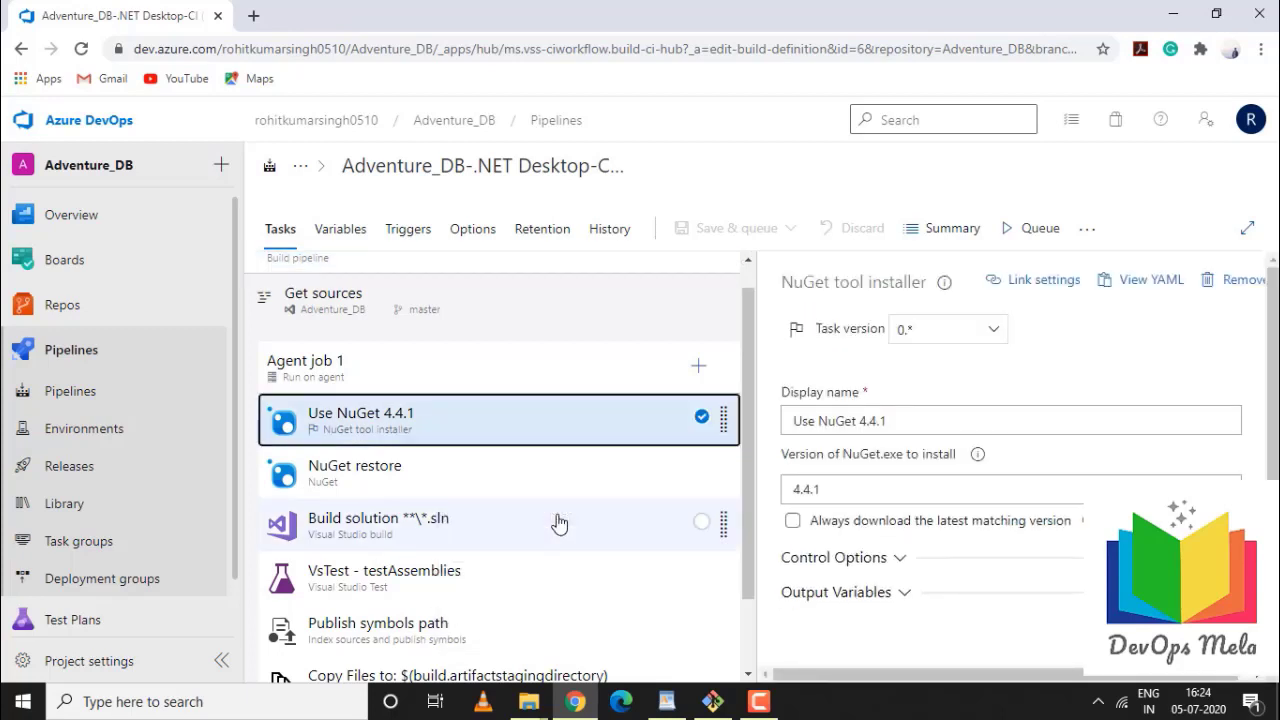
{"action": "left_click", "coordinate": [543, 436]}
{"action": "right_click", "coordinate": [547, 445]}
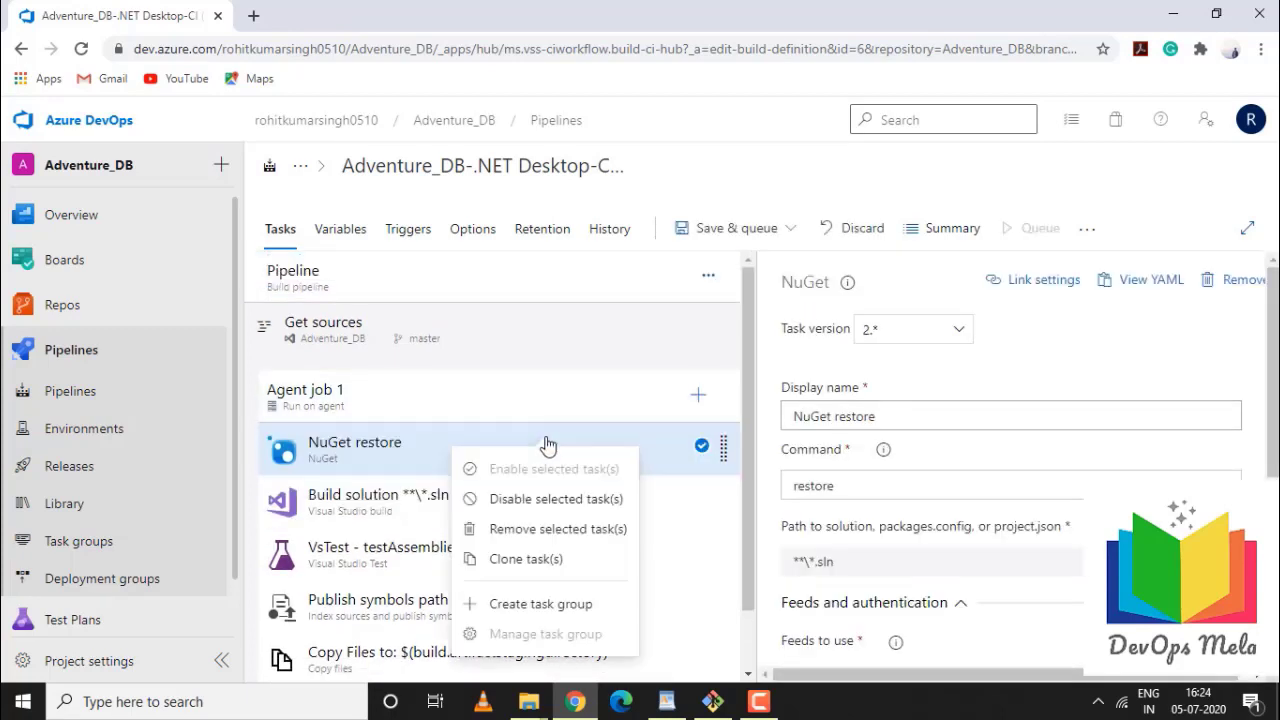
{"action": "left_click", "coordinate": [540, 559]}
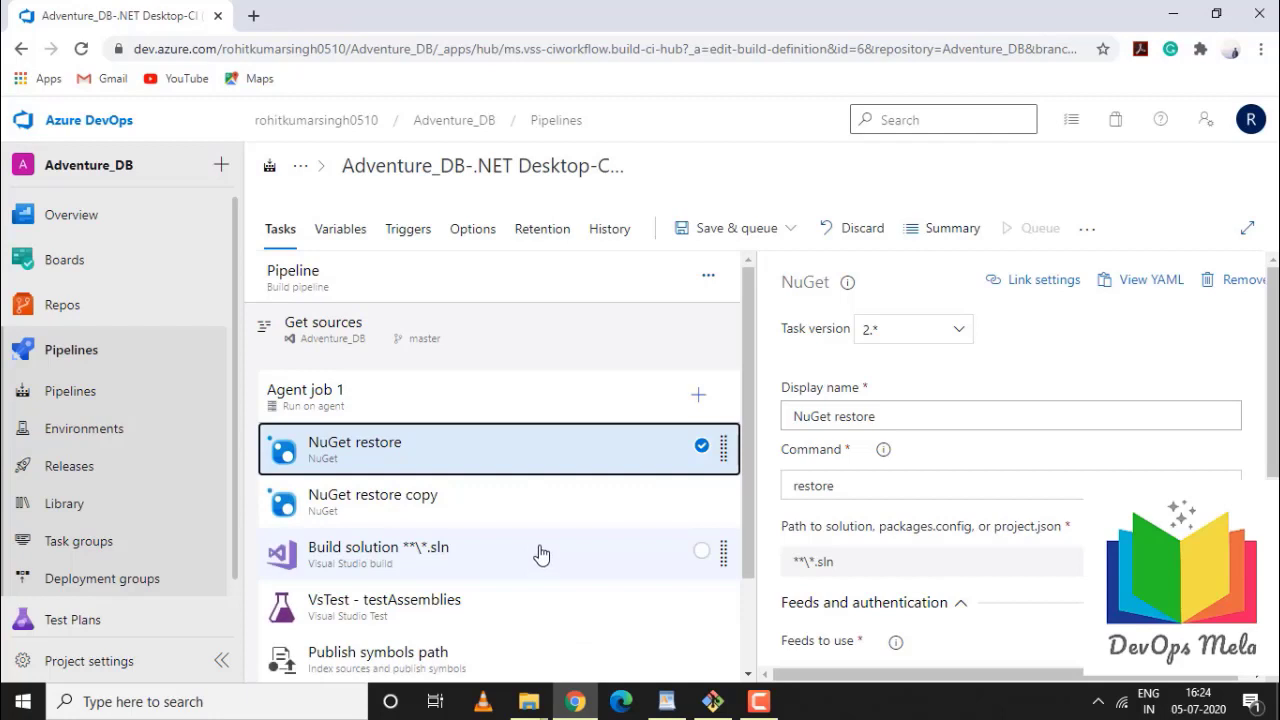
{"action": "right_click", "coordinate": [567, 452]}
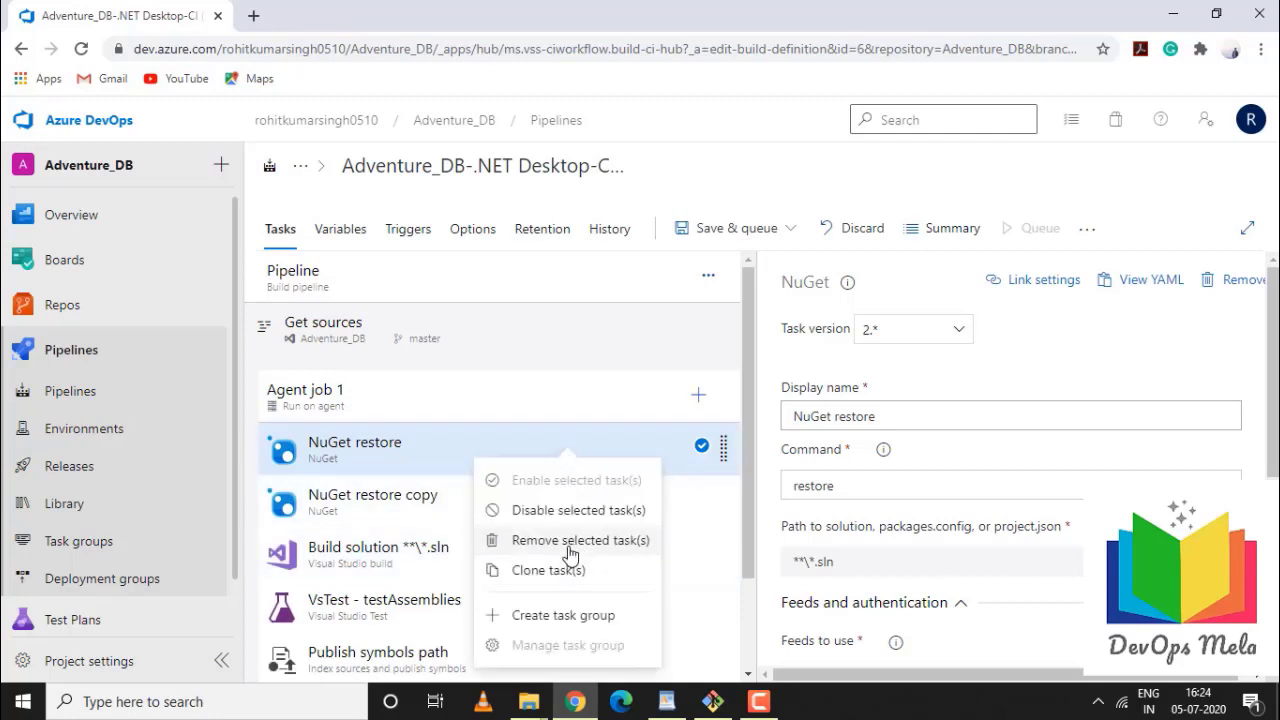
{"action": "left_click", "coordinate": [570, 540]}
{"action": "right_click", "coordinate": [560, 457]}
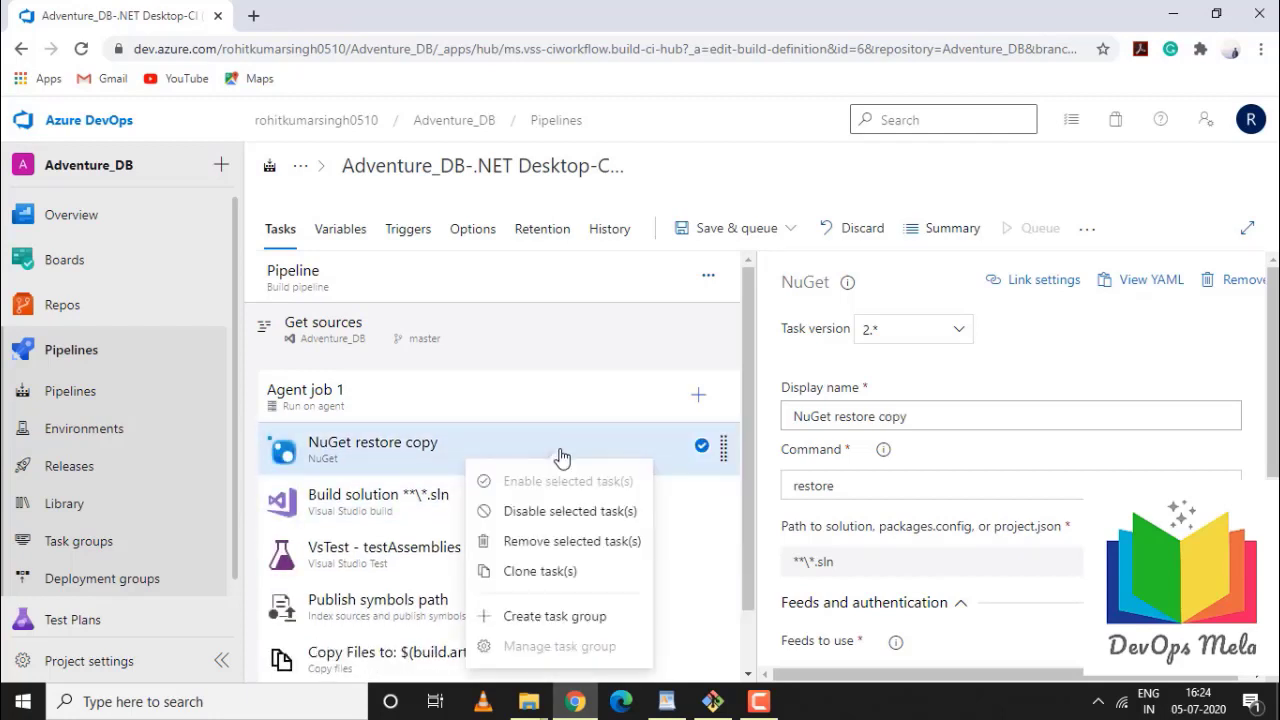
{"action": "left_click", "coordinate": [556, 540]}
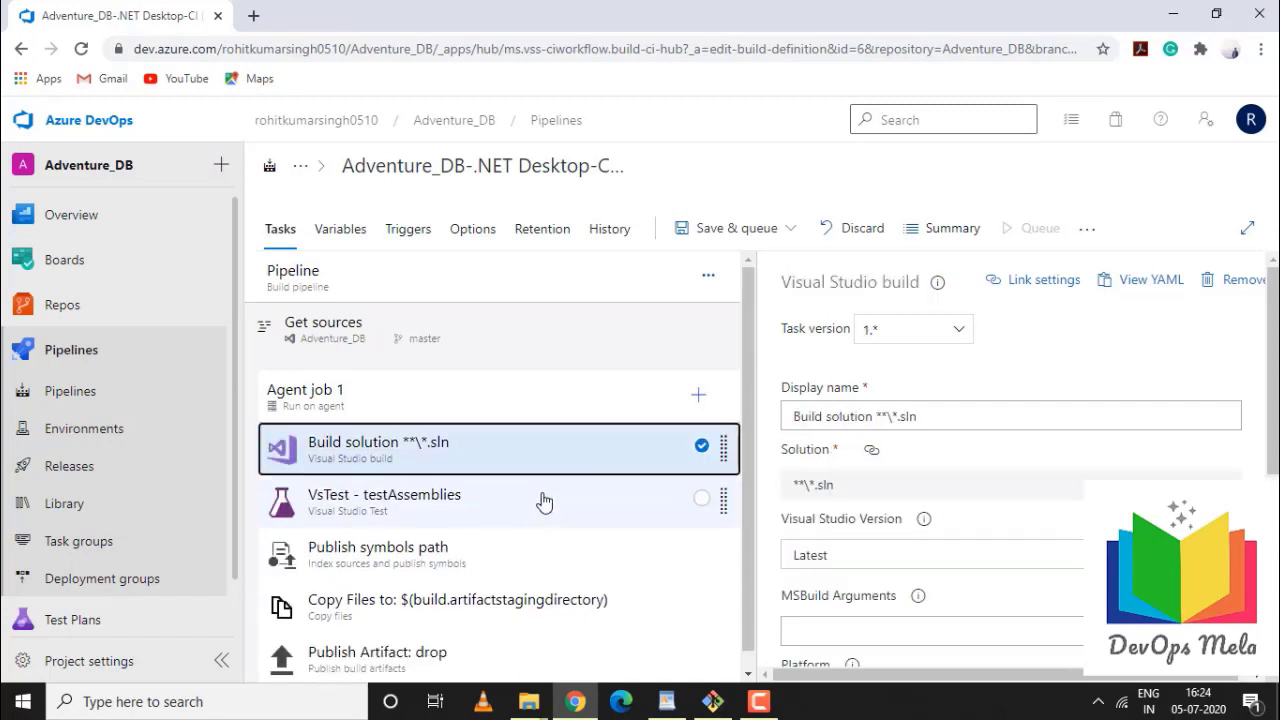
Remove the VsTest - testAssemblies and Publish symbols path tasks, including the duplicate copy
{"action": "left_click", "coordinate": [543, 502]}
{"action": "right_click", "coordinate": [543, 499]}
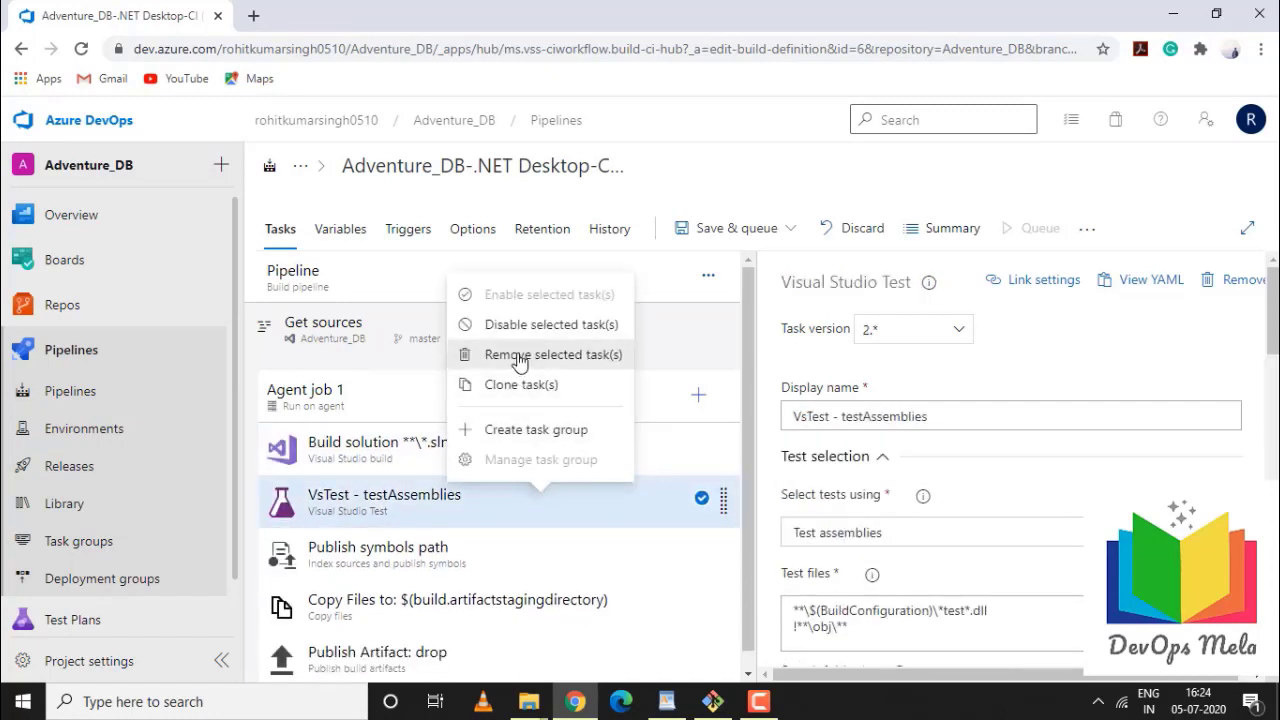
{"action": "left_click", "coordinate": [522, 356]}
{"action": "right_click", "coordinate": [563, 514]}
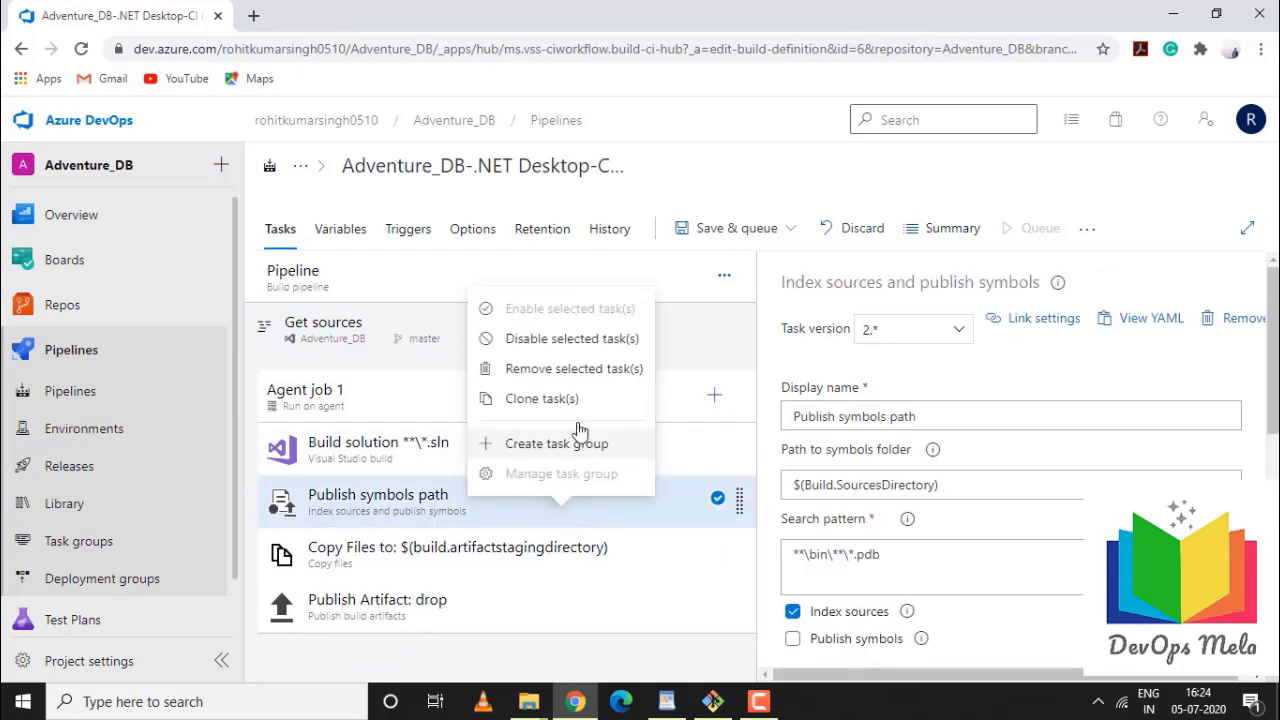
{"action": "left_click", "coordinate": [543, 400]}
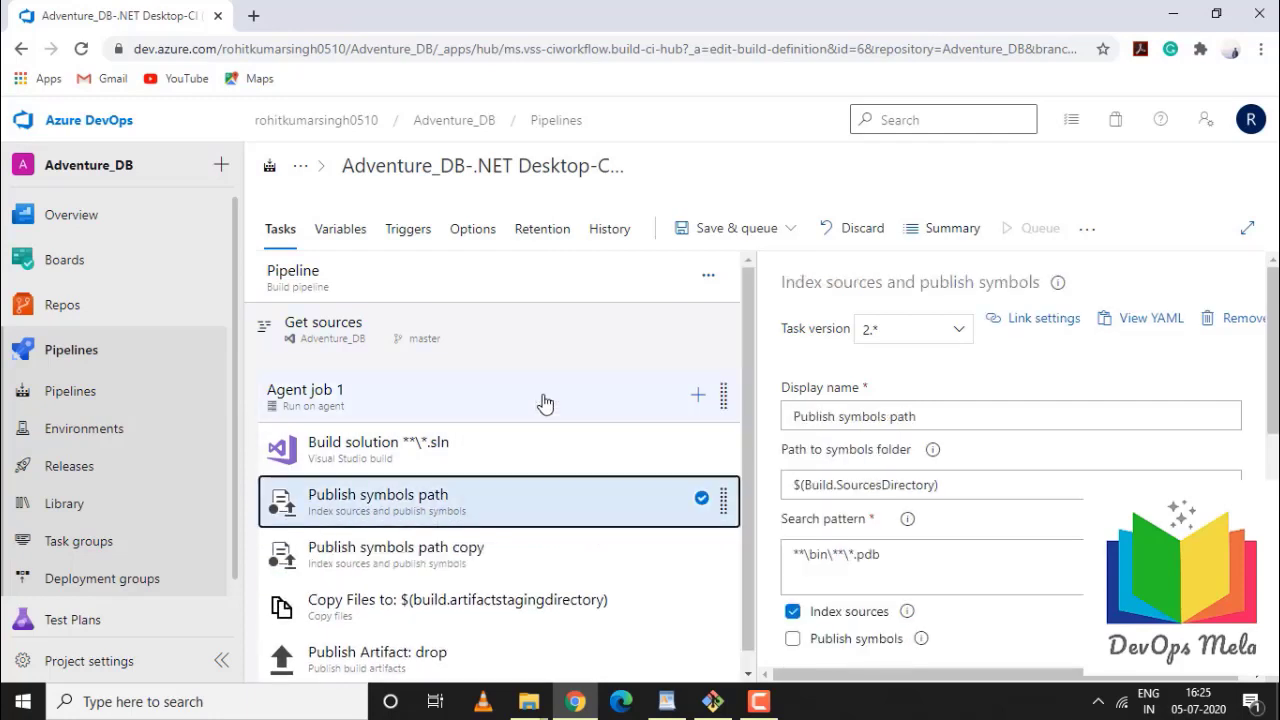
{"action": "right_click", "coordinate": [573, 503]}
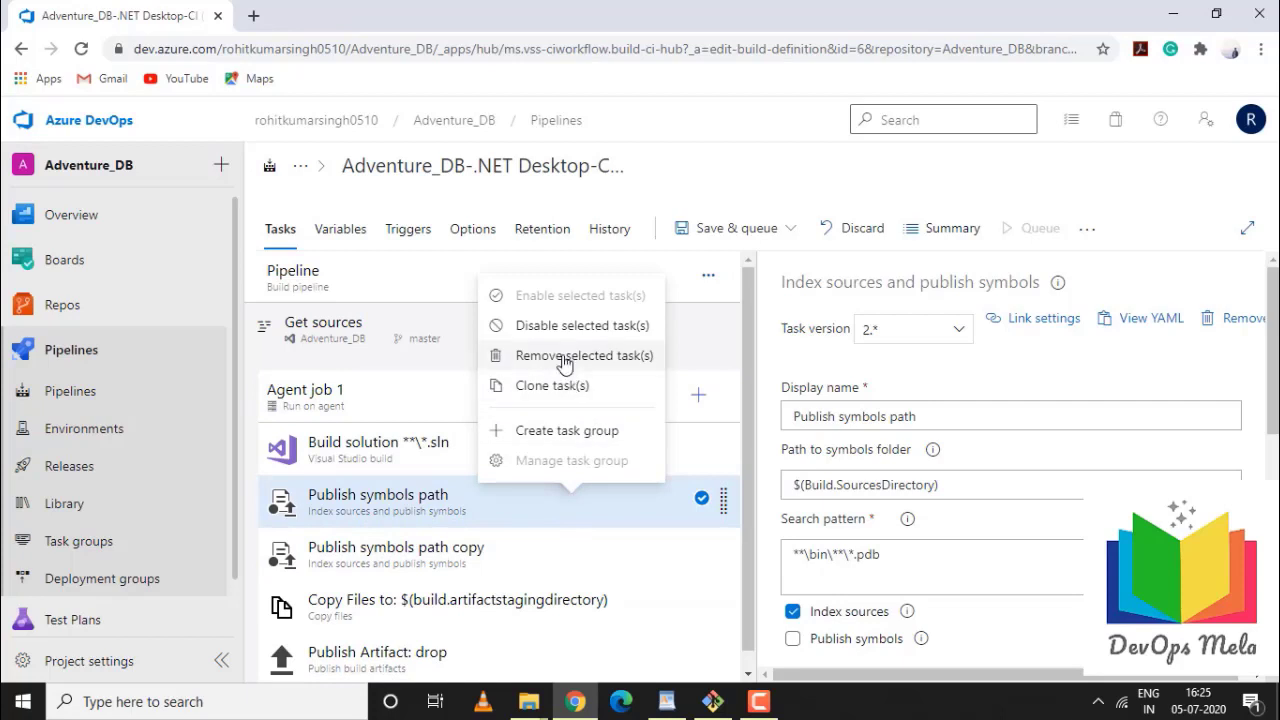
{"action": "left_click", "coordinate": [565, 357]}
{"action": "left_click", "coordinate": [557, 500]}
{"action": "right_click", "coordinate": [557, 500]}
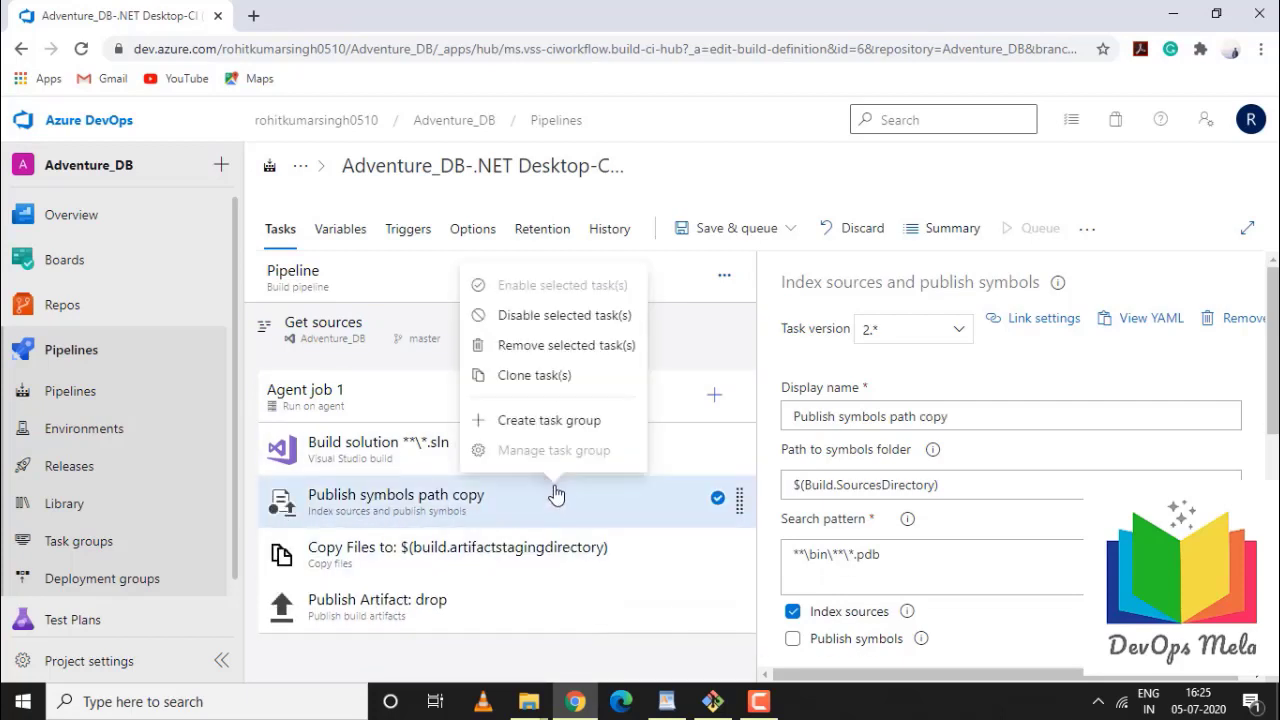
{"action": "left_click", "coordinate": [532, 350]}
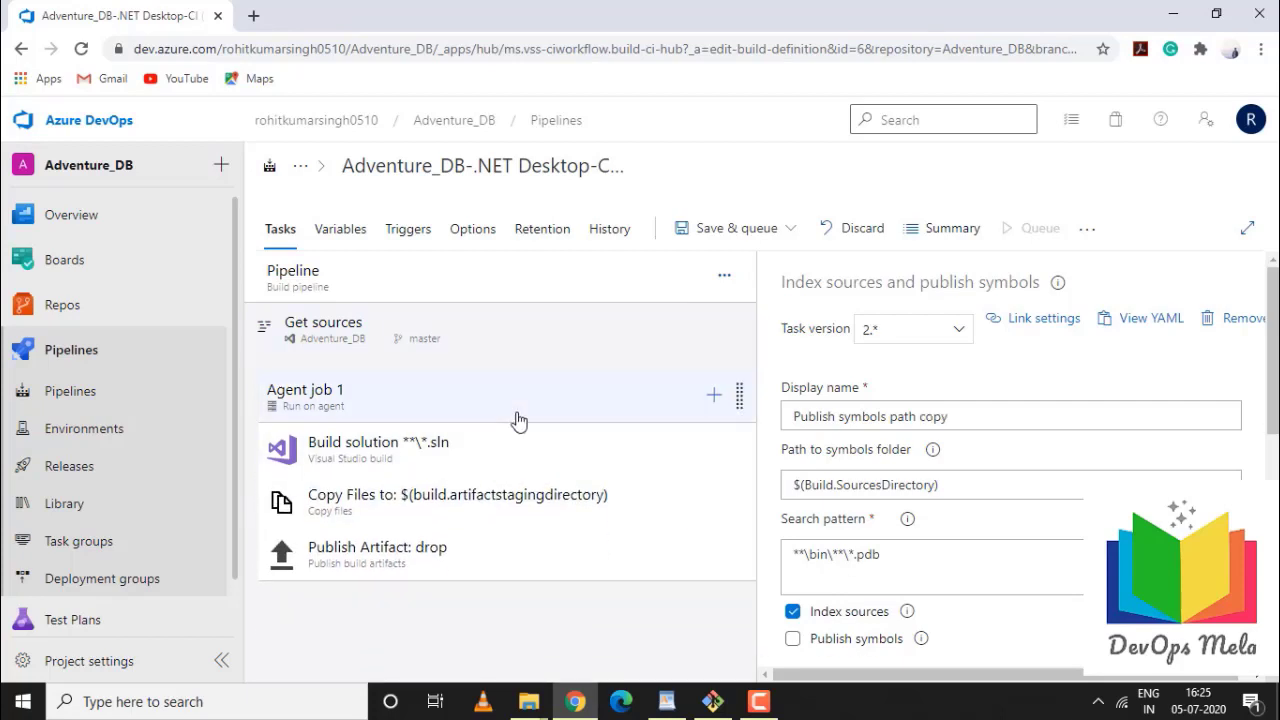
Save the trimmed pipeline and go to the All pipelines list
{"action": "left_click", "coordinate": [782, 229]}
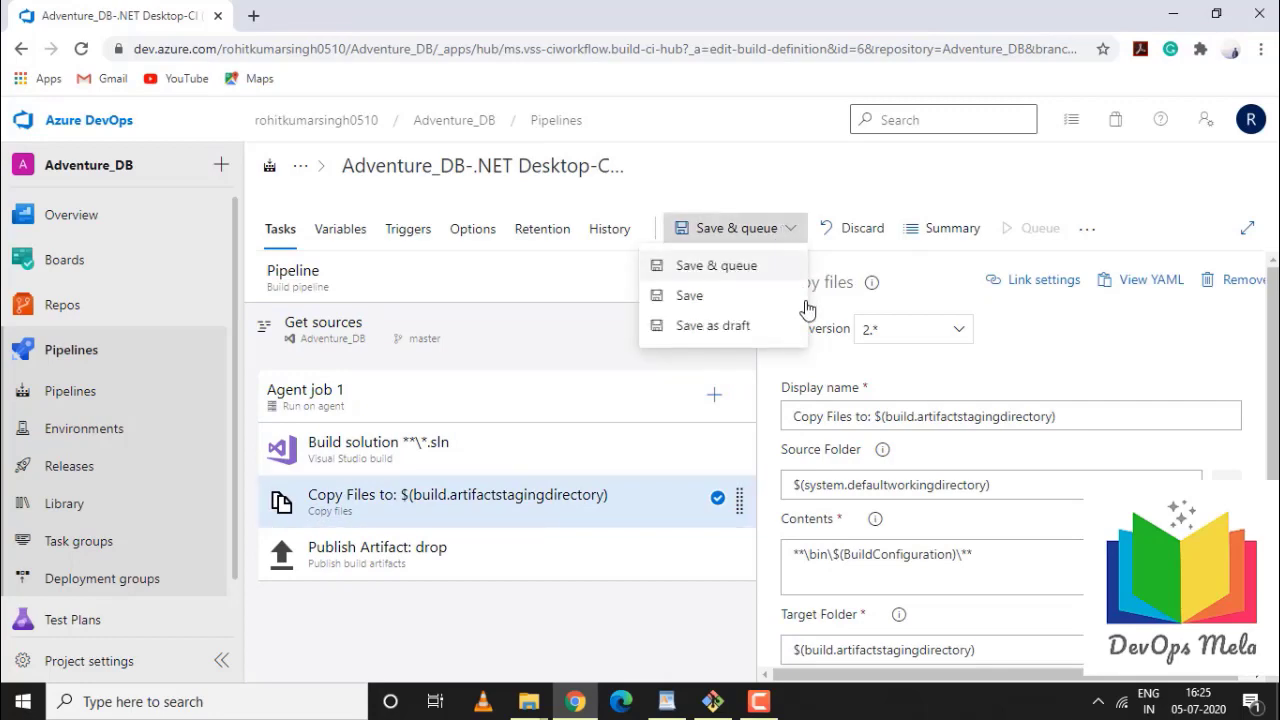
{"action": "left_click", "coordinate": [696, 297]}
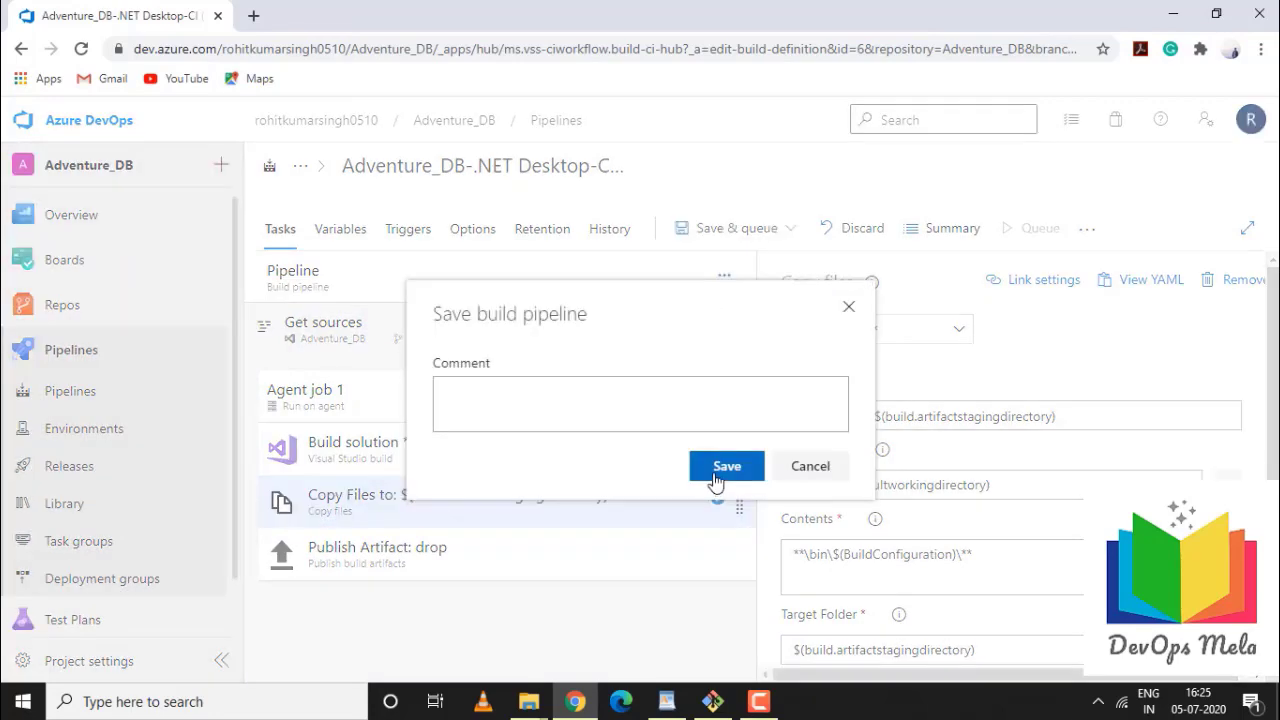
{"action": "left_click", "coordinate": [714, 474]}
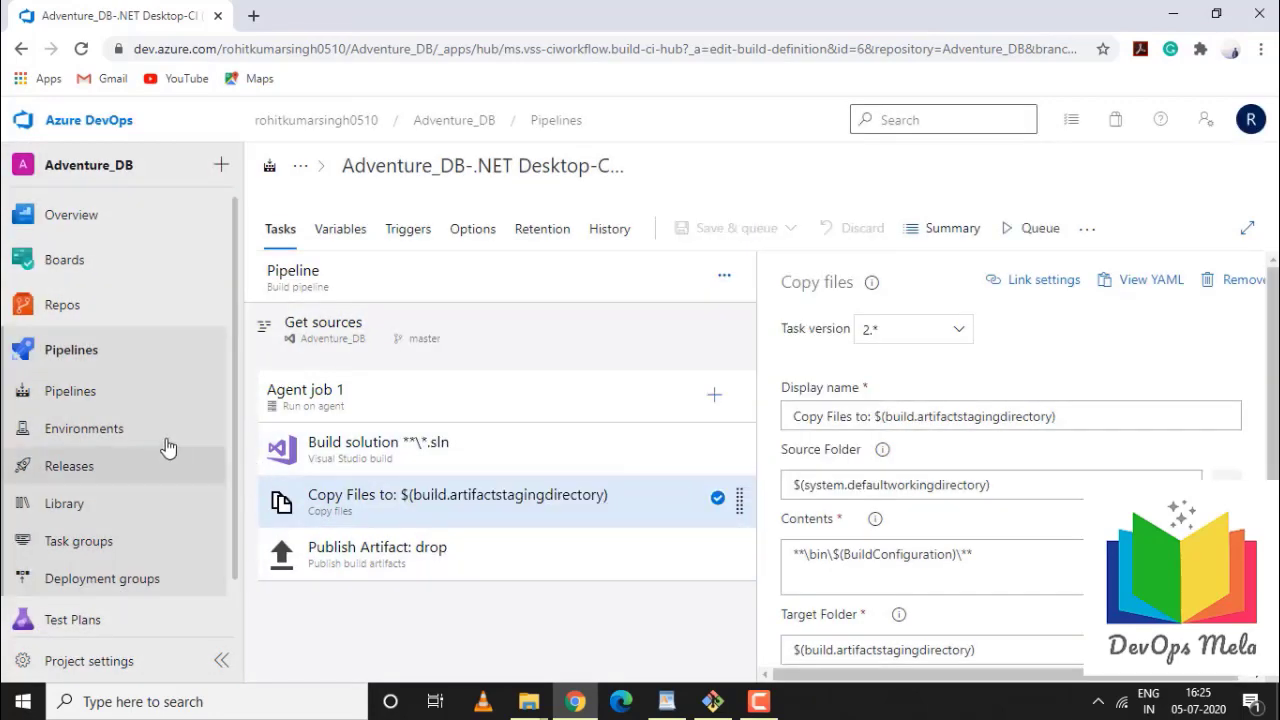
{"action": "left_click", "coordinate": [57, 400]}
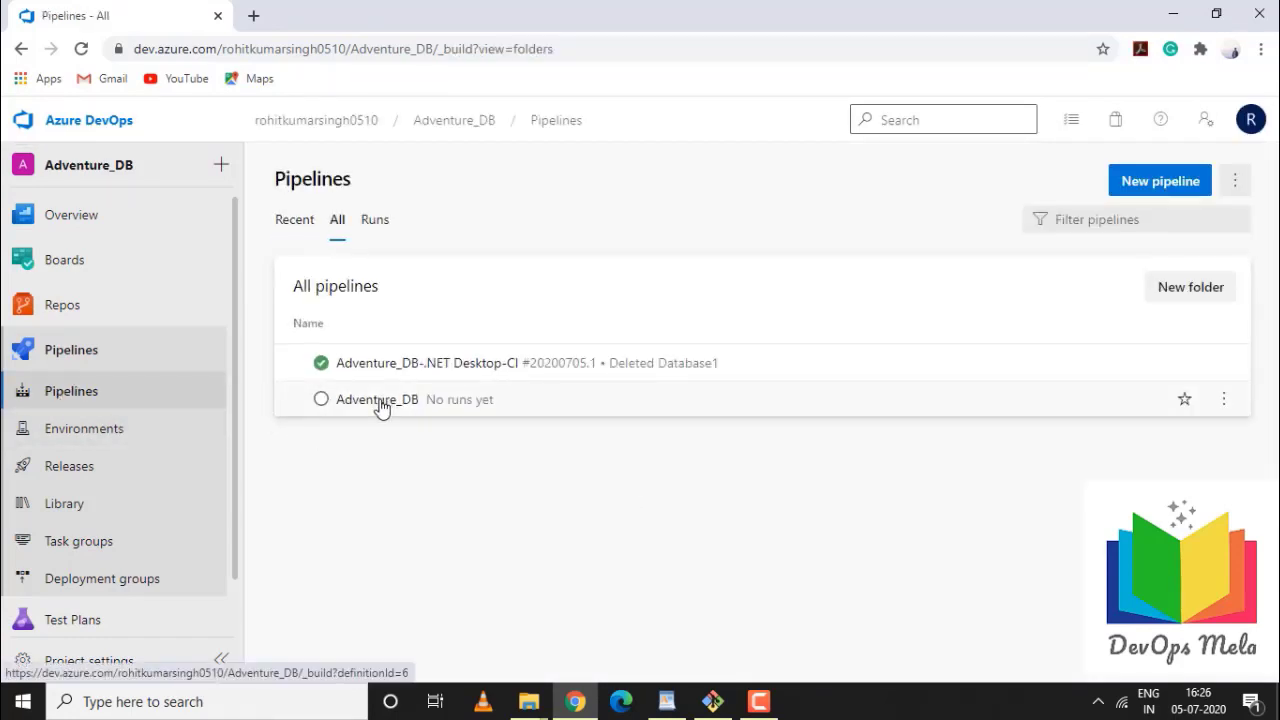
Run the Adventure_DB pipeline manually on master, queuing run #20200705.1
{"action": "left_click", "coordinate": [381, 402]}
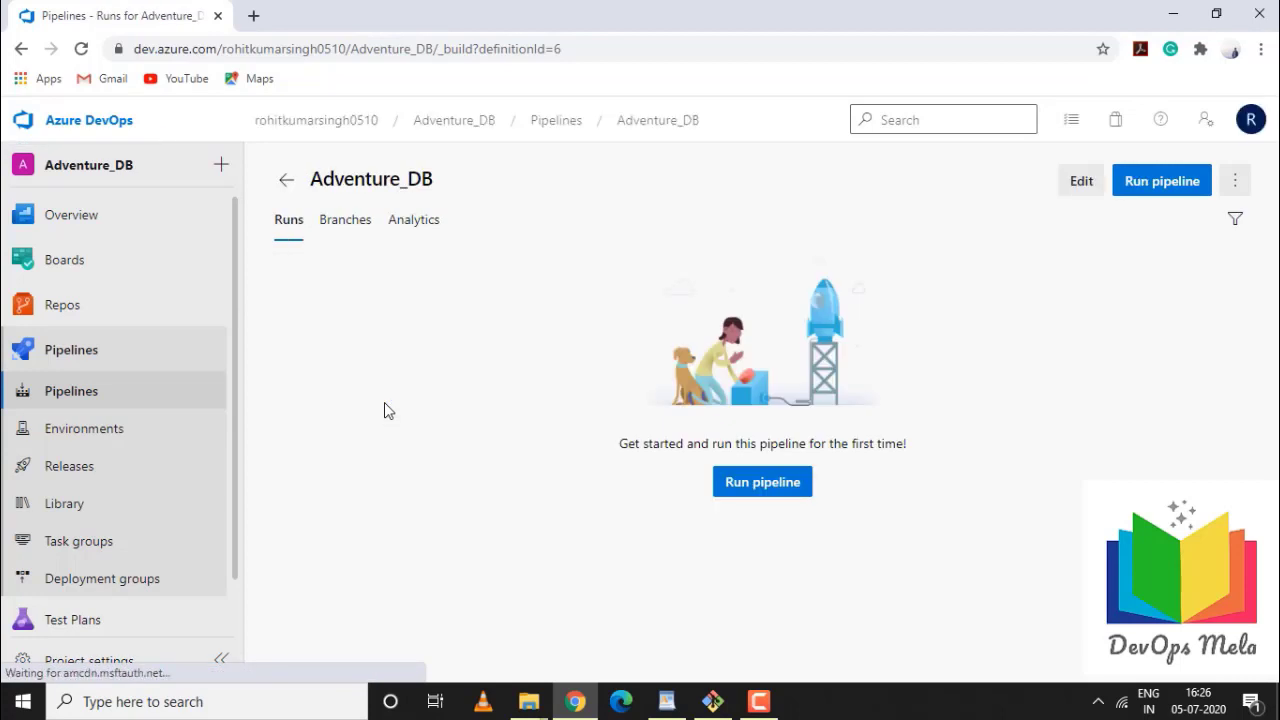
{"action": "left_click", "coordinate": [1163, 192]}
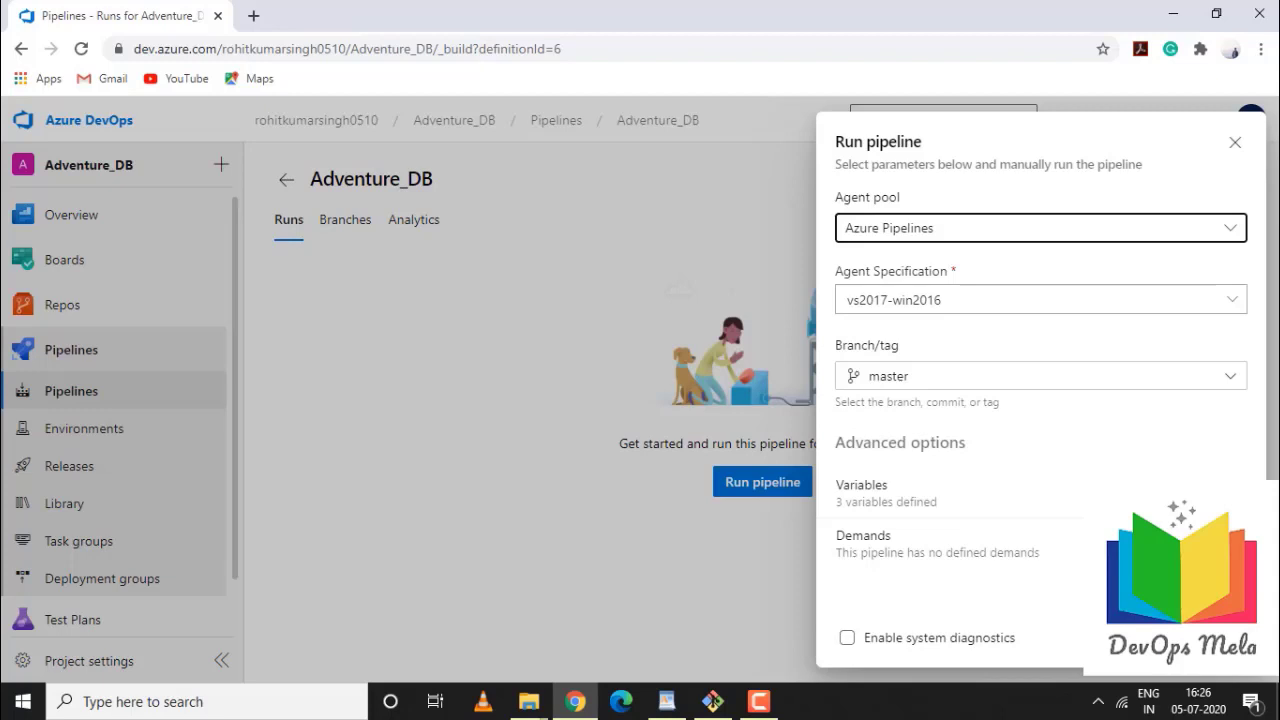
{"action": "left_click", "coordinate": [1215, 640]}
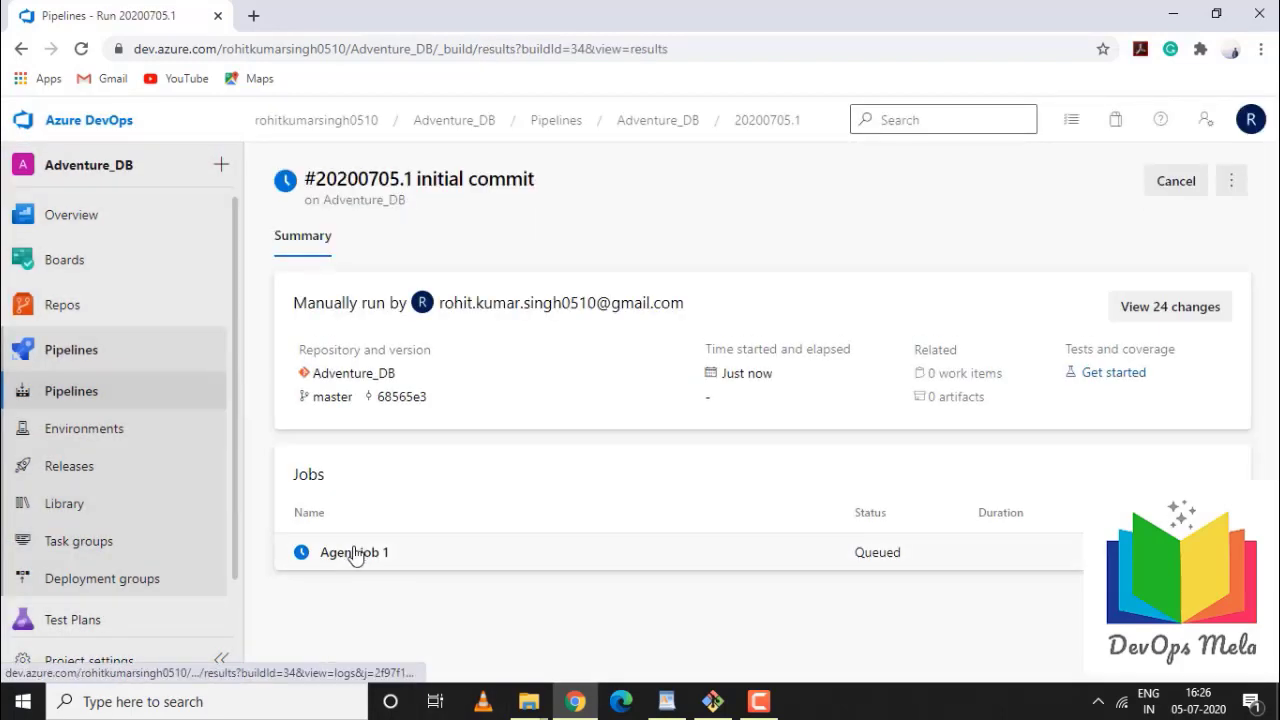
View Agent job 1's logs, then return to the Adventure_DB runs list
{"action": "left_click", "coordinate": [355, 556]}
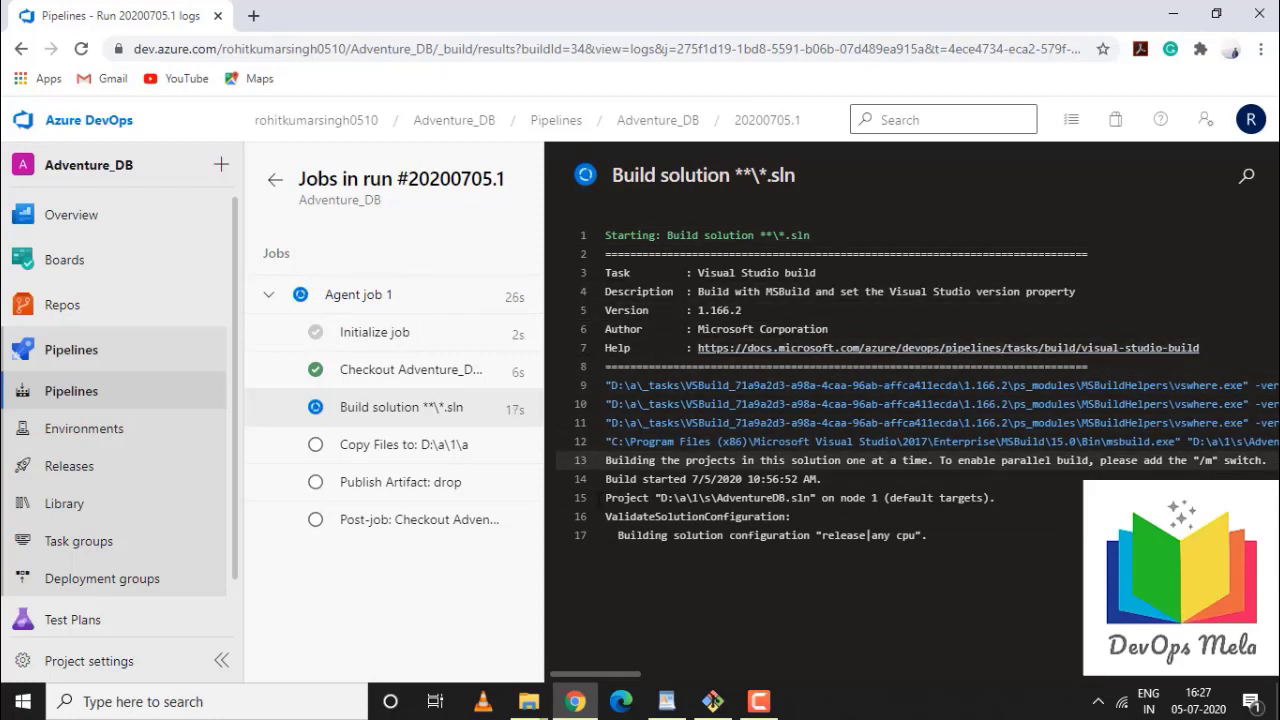
{"action": "left_click", "coordinate": [72, 390]}
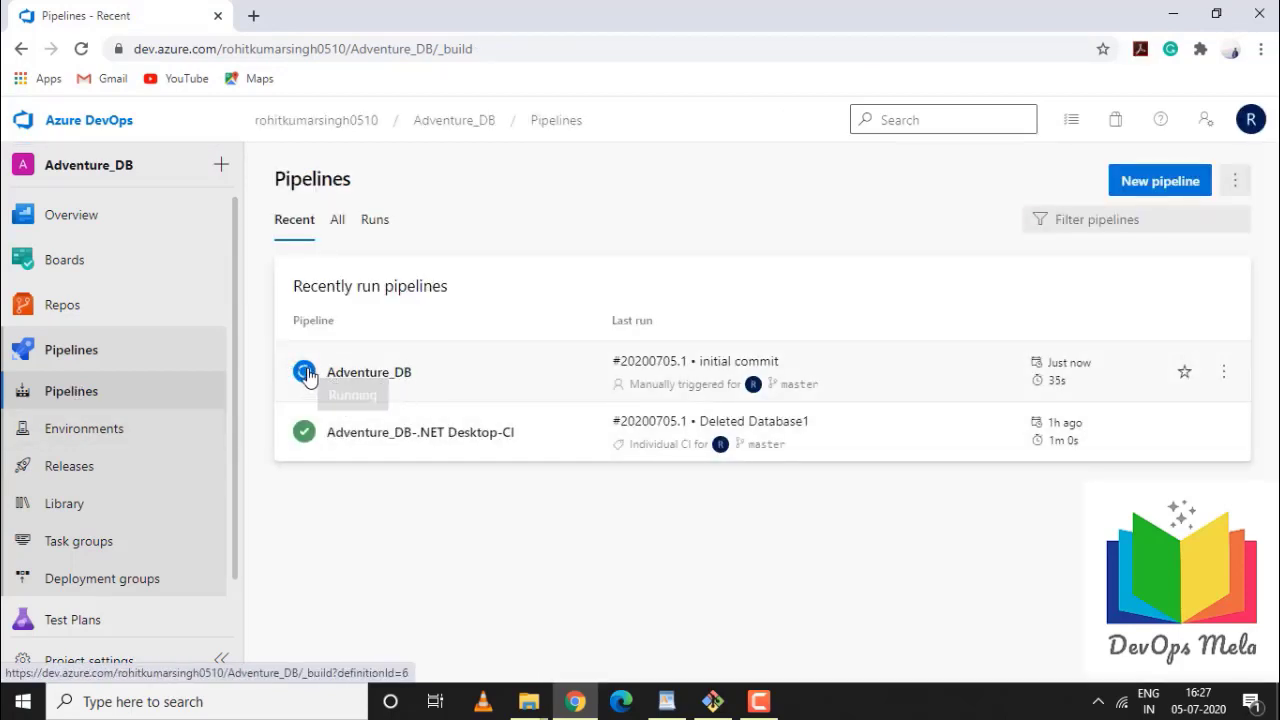
{"action": "left_click", "coordinate": [308, 374]}
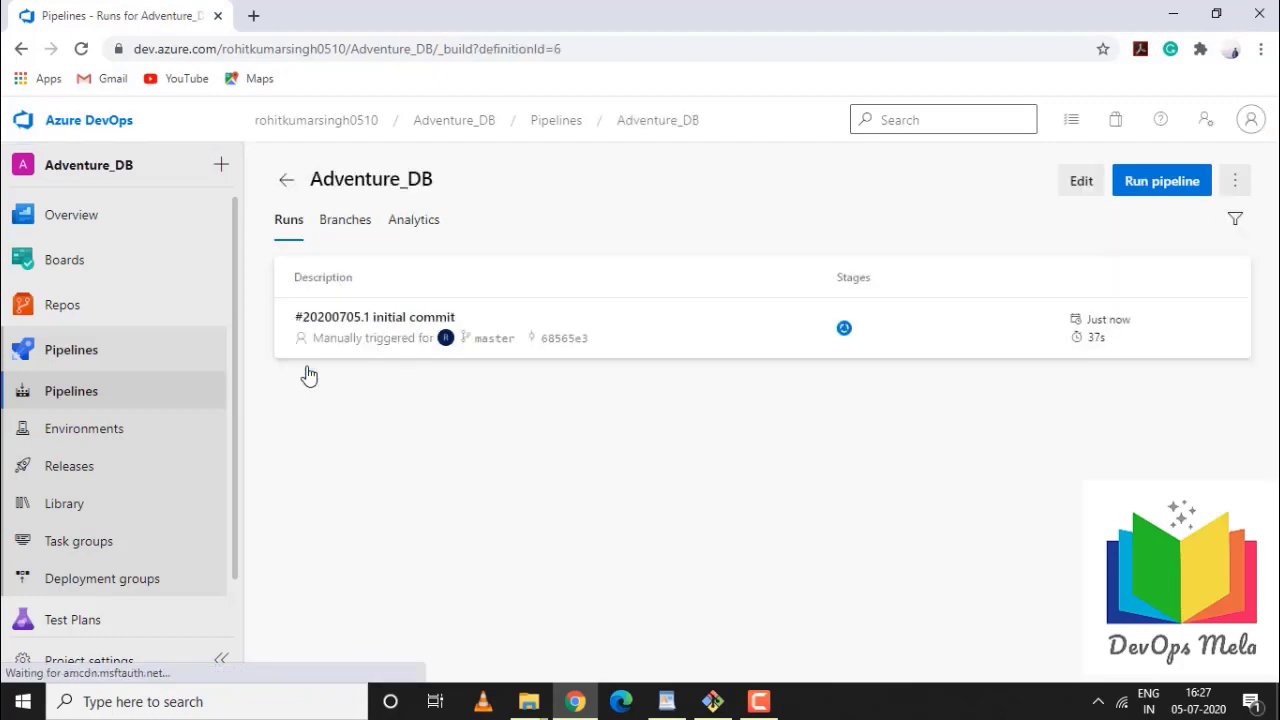
Open run #20200705.1's drop artifact and download bin\Release\AdventureDB.dacpac
{"action": "left_click", "coordinate": [843, 333]}
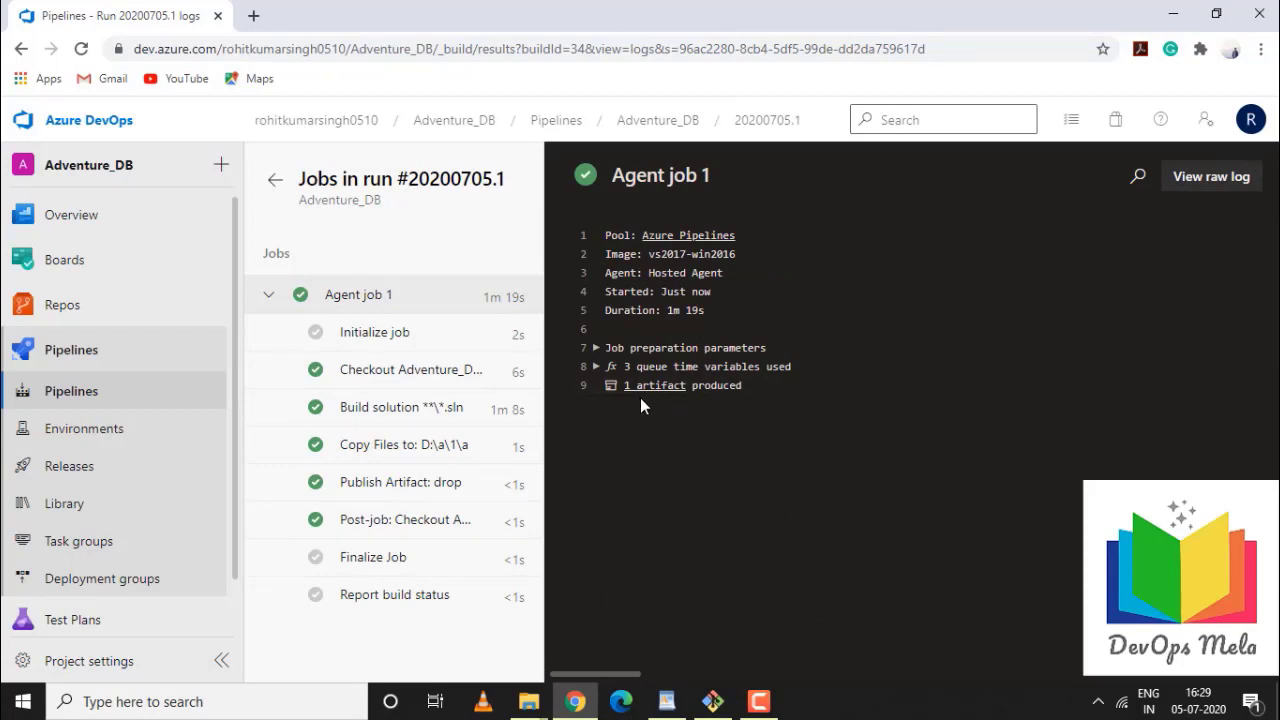
{"action": "left_click", "coordinate": [665, 387]}
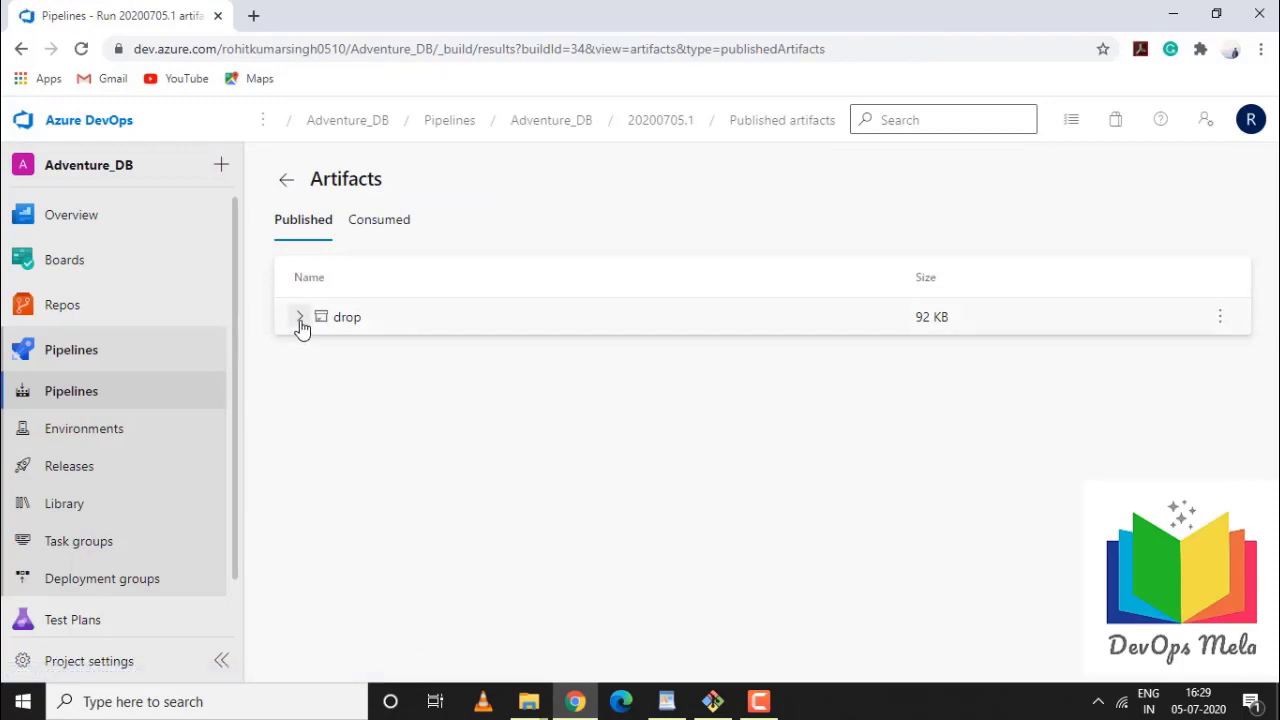
{"action": "left_click", "coordinate": [299, 320]}
{"action": "left_click", "coordinate": [315, 356]}
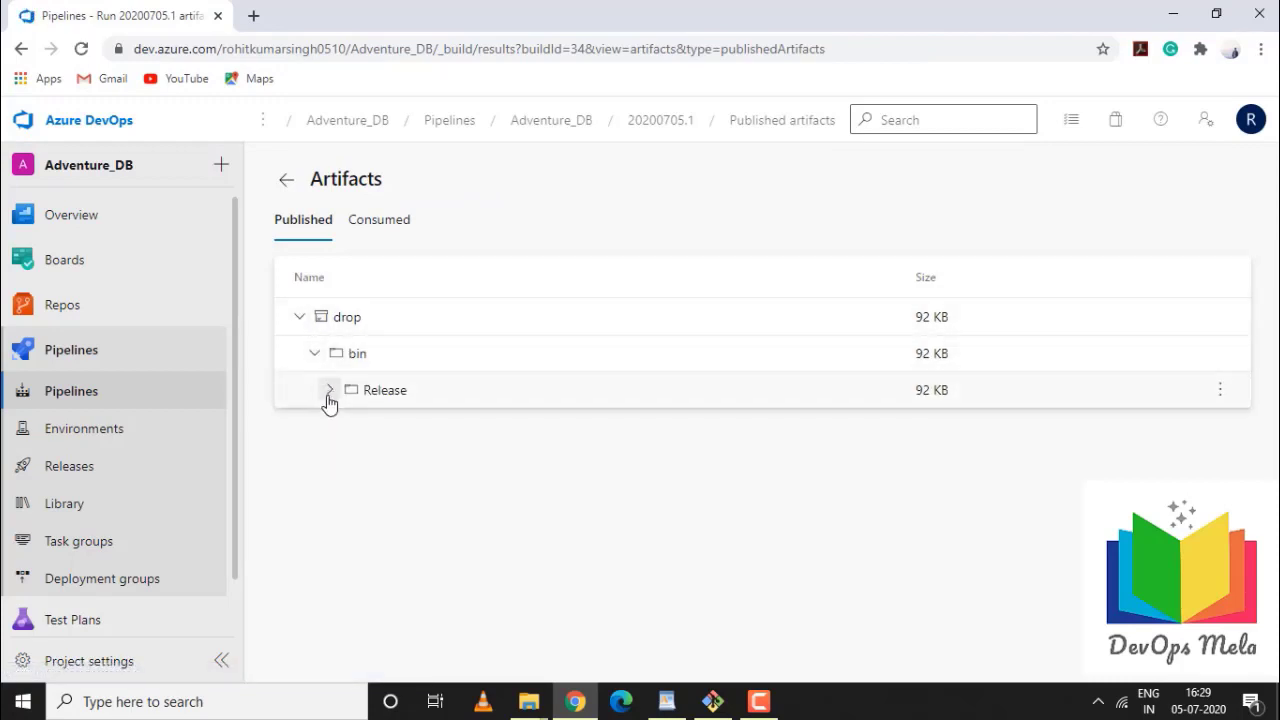
{"action": "left_click", "coordinate": [329, 391]}
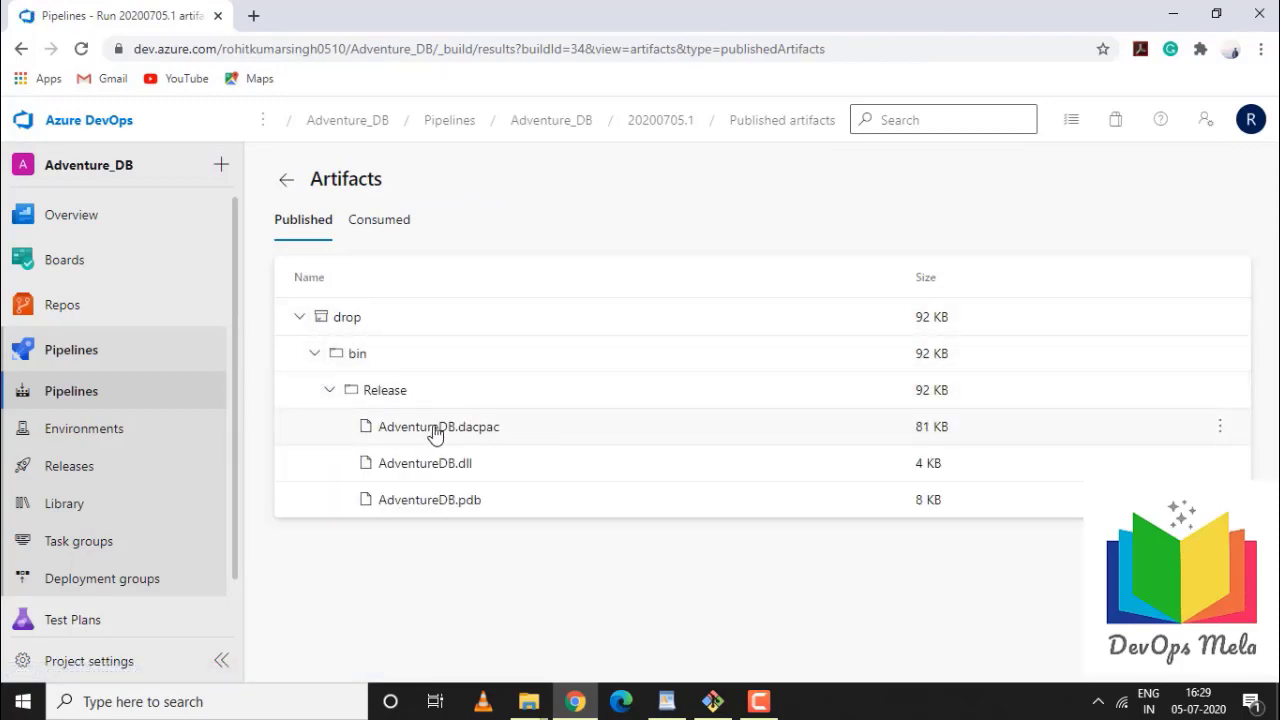
{"action": "left_click", "coordinate": [408, 430]}
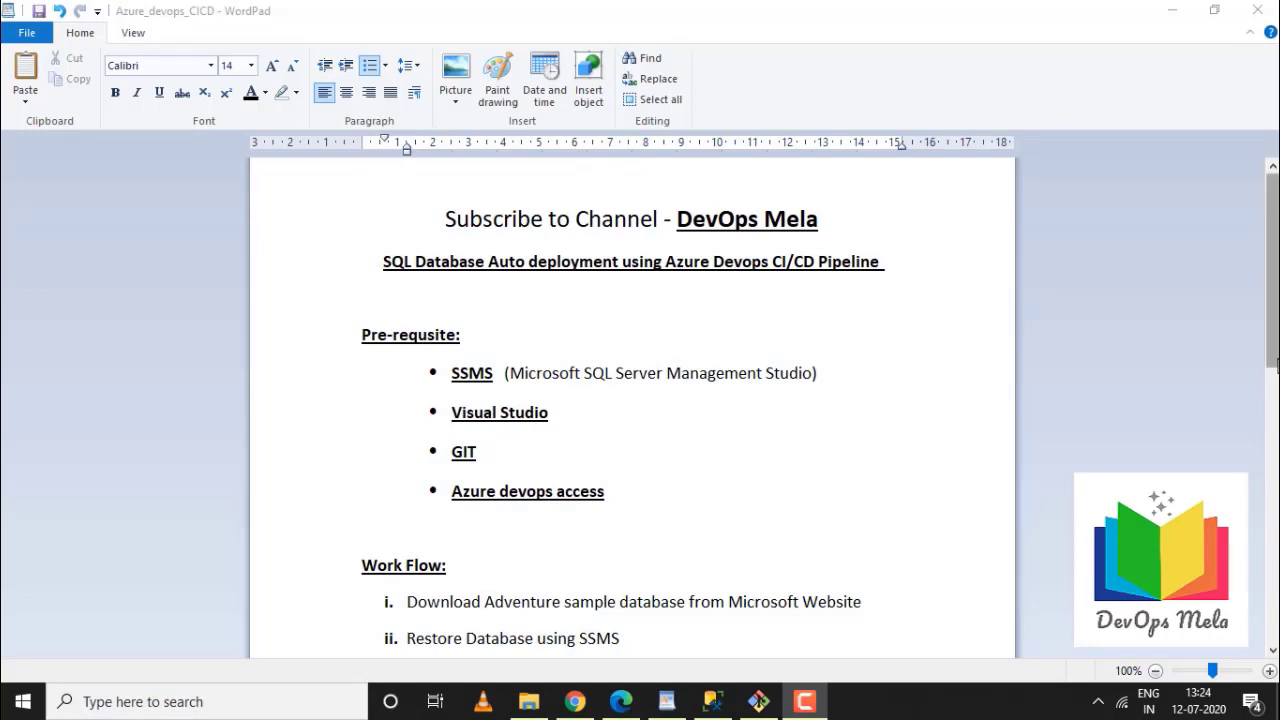
Scroll the WordPad notes down to the Work Flow list, then switch to the Azure portal
{"action": "left_click_drag", "start_coordinate": [1274, 365], "coordinate": [1274, 450]}
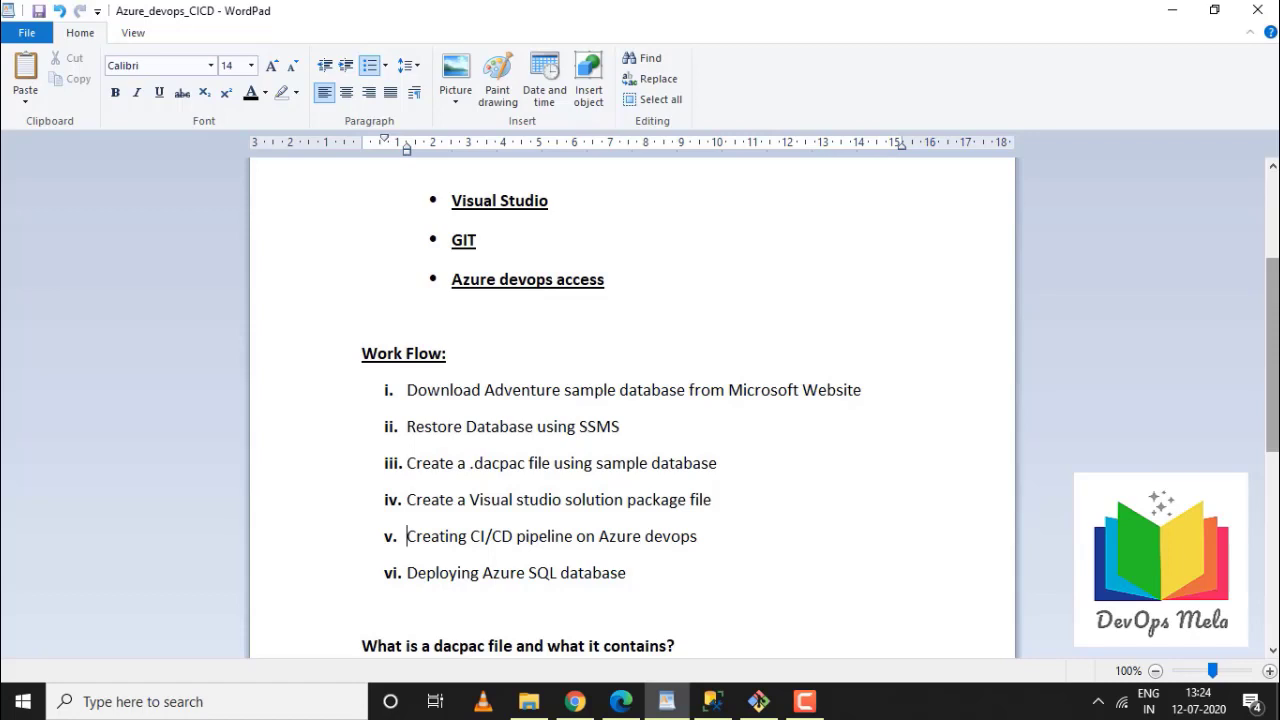
{"action": "left_click_drag", "start_coordinate": [1277, 437], "coordinate": [1275, 455]}
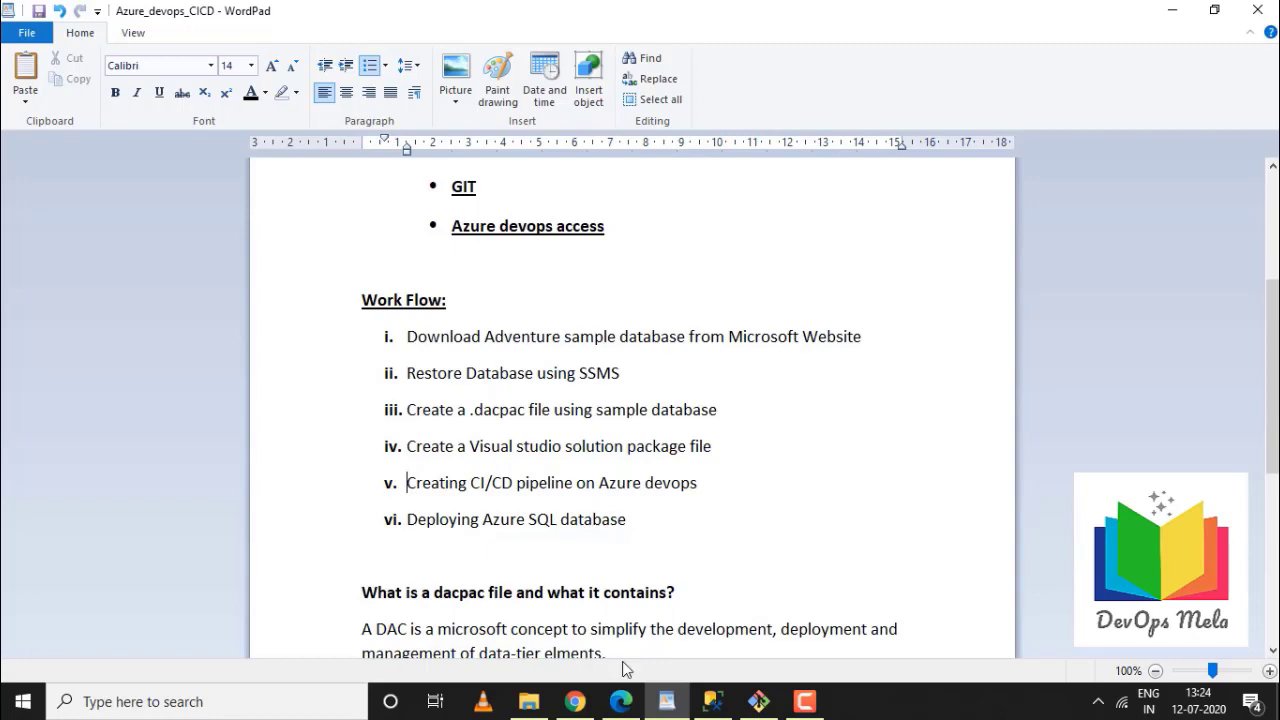
{"action": "left_click", "coordinate": [578, 703]}
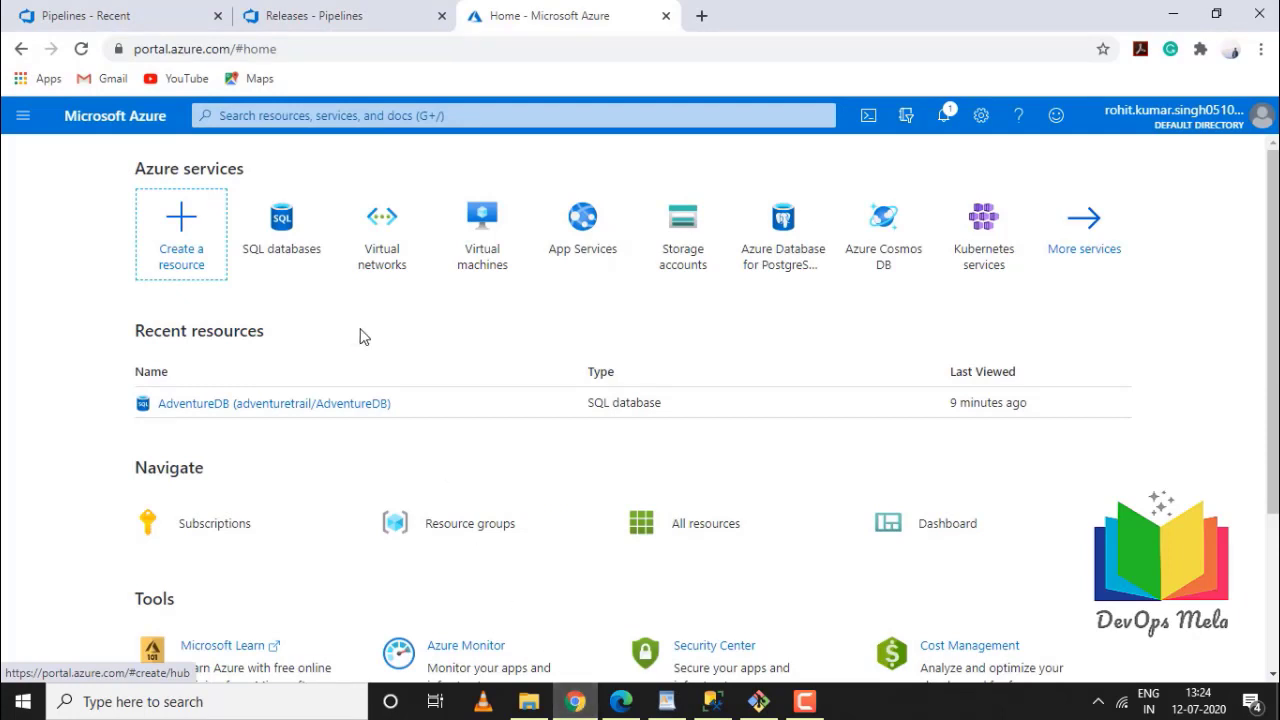
Check the AdventureDB database overview, then open the New menu on Adventure_DB_1 - CD releases
{"action": "left_click", "coordinate": [226, 404]}
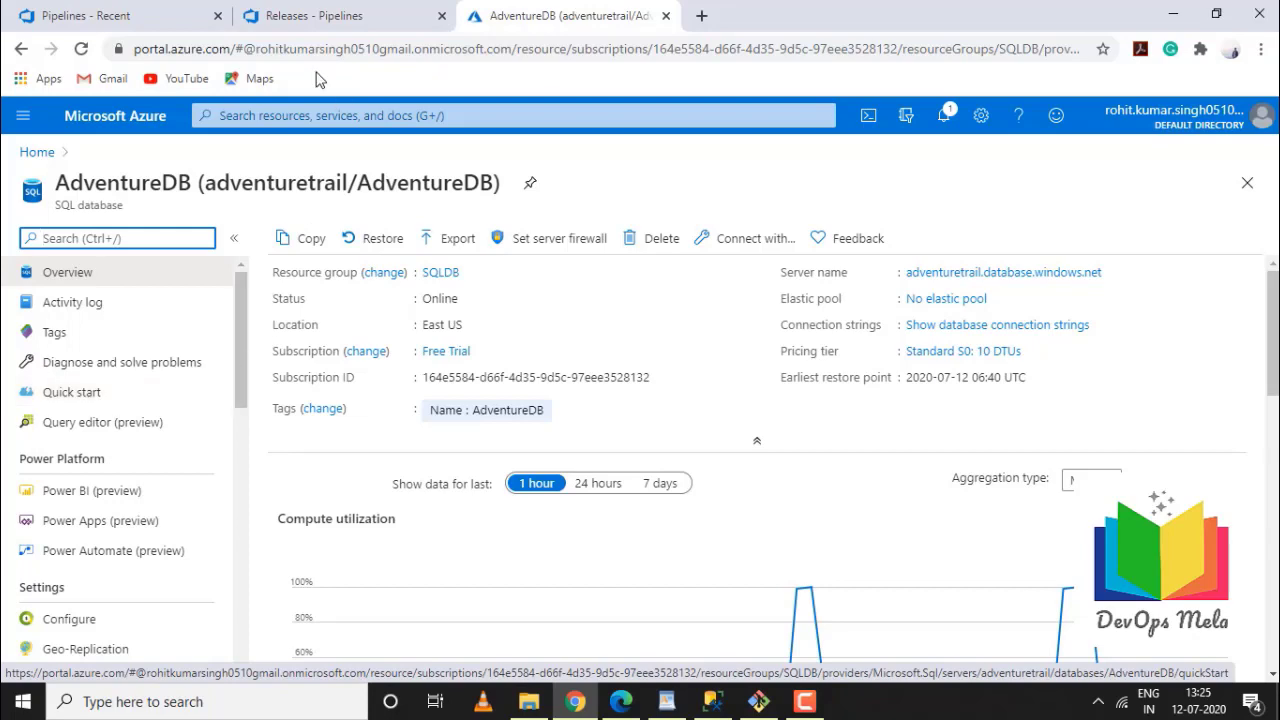
{"action": "left_click", "coordinate": [330, 18]}
{"action": "left_click", "coordinate": [104, 18]}
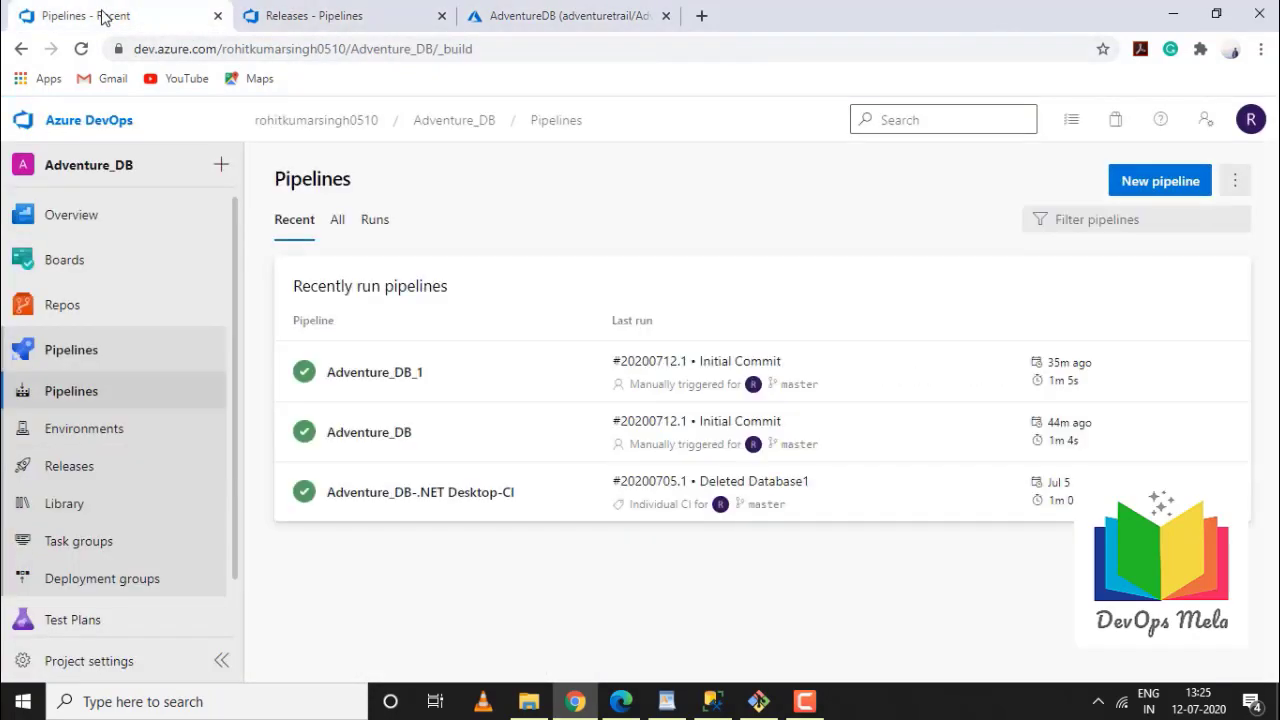
{"action": "left_click", "coordinate": [340, 17]}
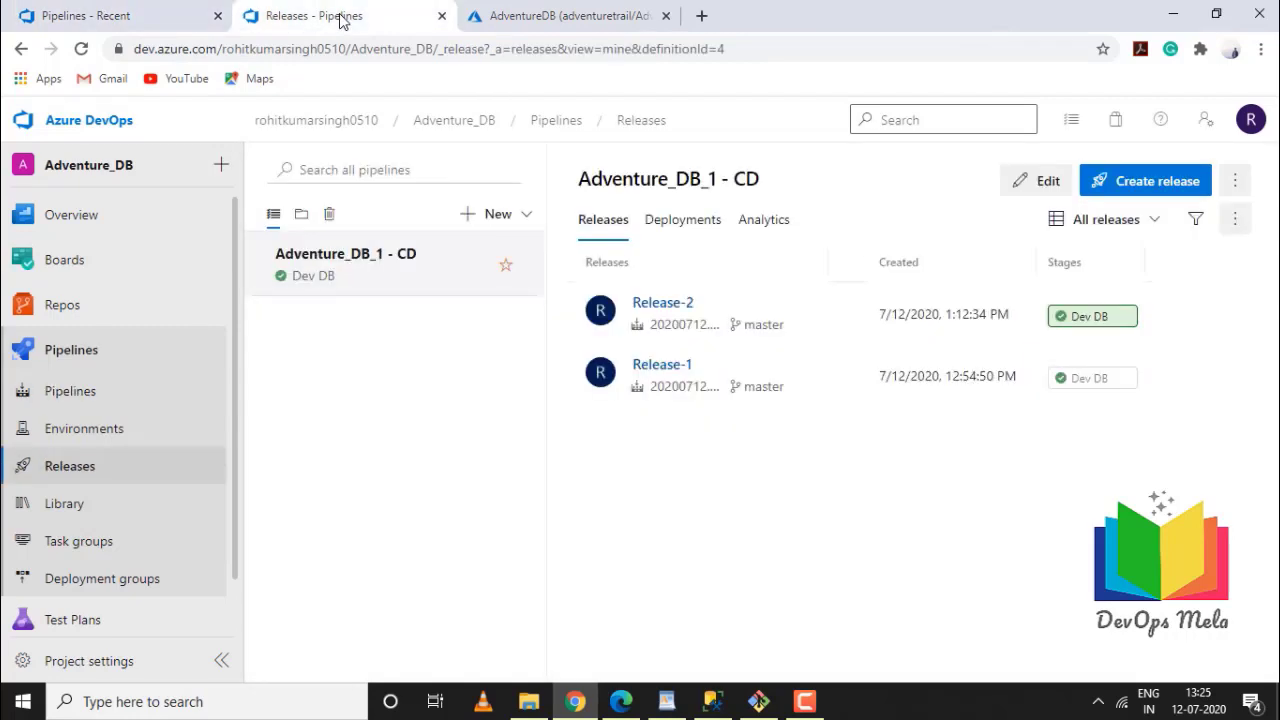
{"action": "left_click", "coordinate": [526, 216]}
Create an empty-job release pipeline, rename its stage to DEV DB, and start adding an artifact
{"action": "left_click", "coordinate": [455, 254]}
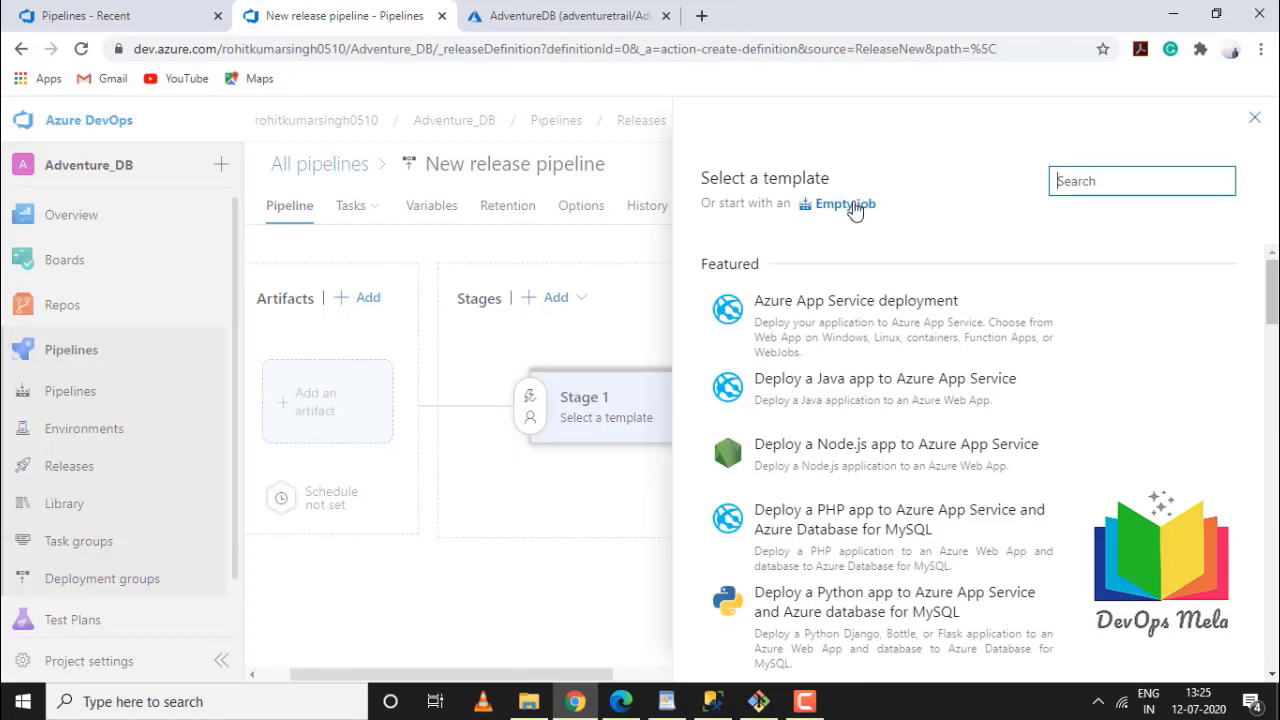
{"action": "left_click", "coordinate": [855, 205]}
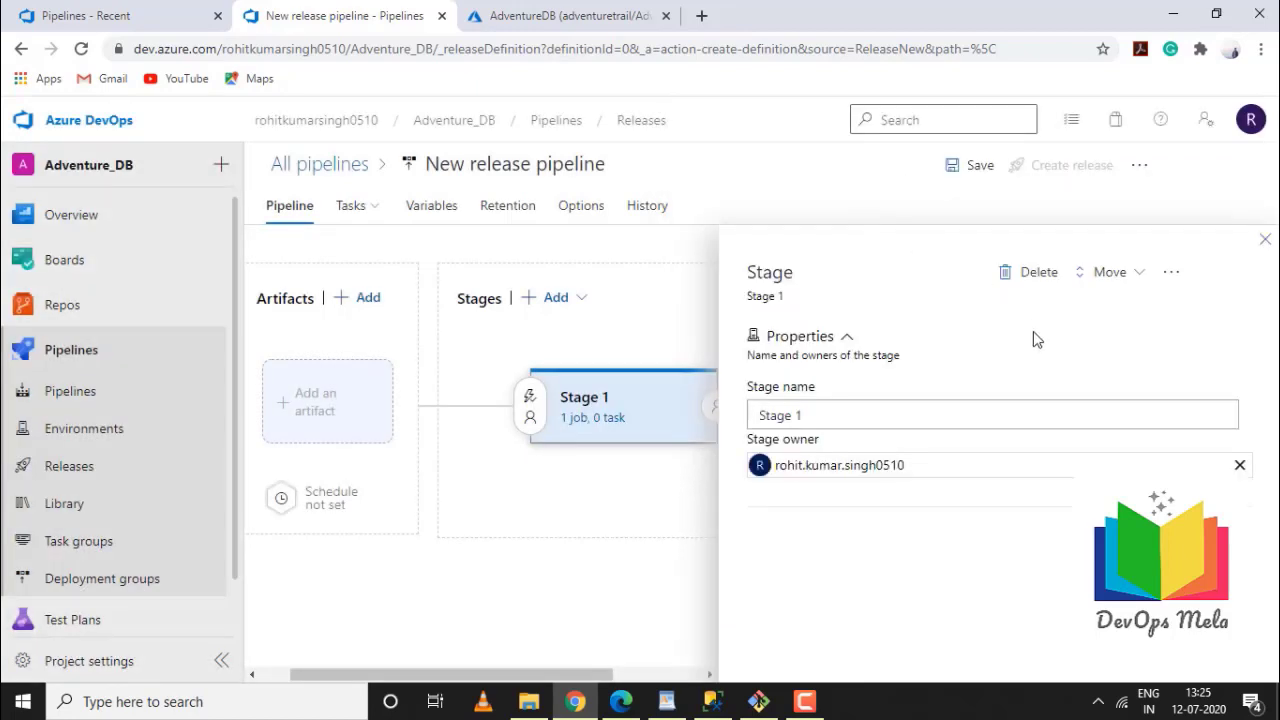
{"action": "left_click", "coordinate": [822, 426]}
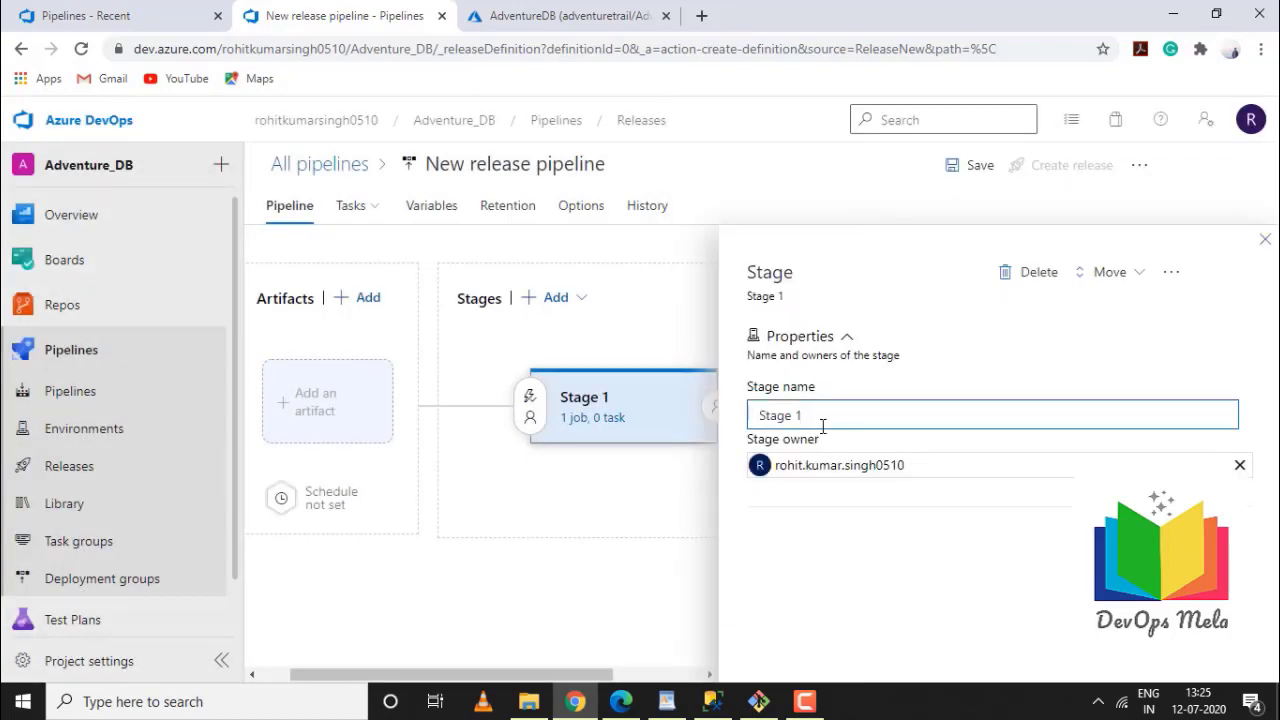
{"action": "key", "text": "ctrl+a"}
{"action": "key", "text": "BackSpace"}
{"action": "type", "text": "DEV "}
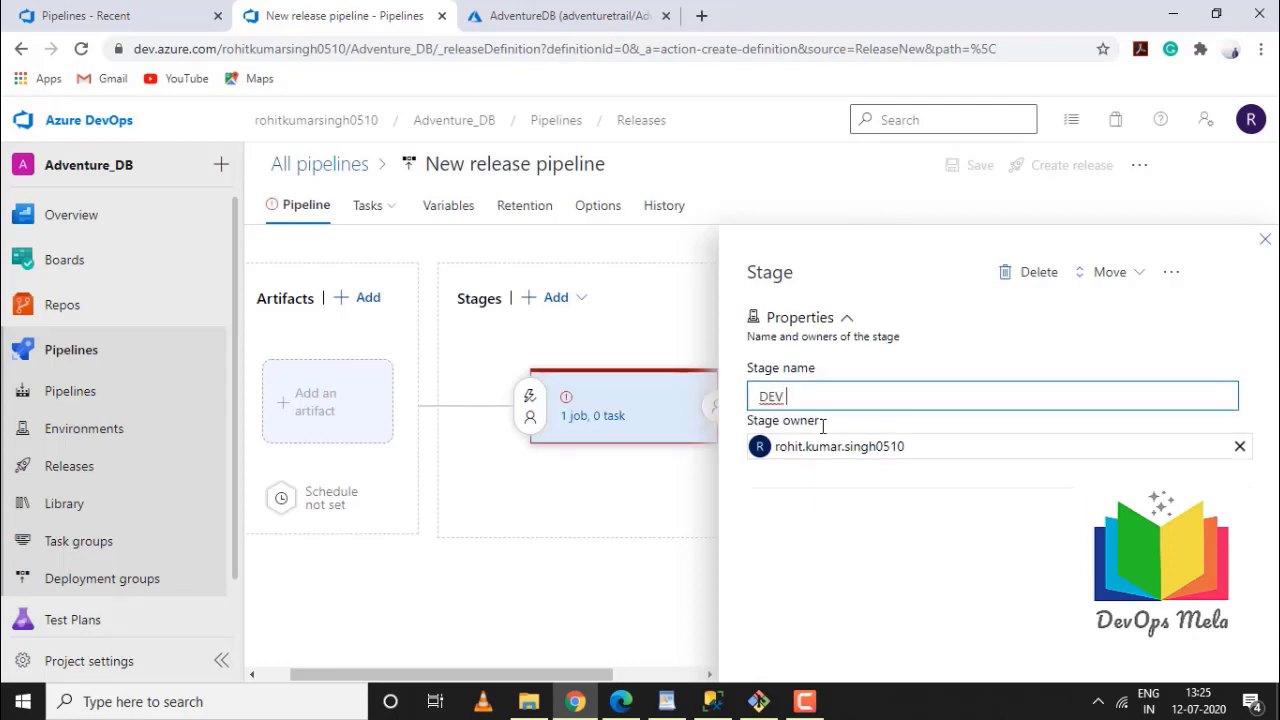
{"action": "type", "text": "DB"}
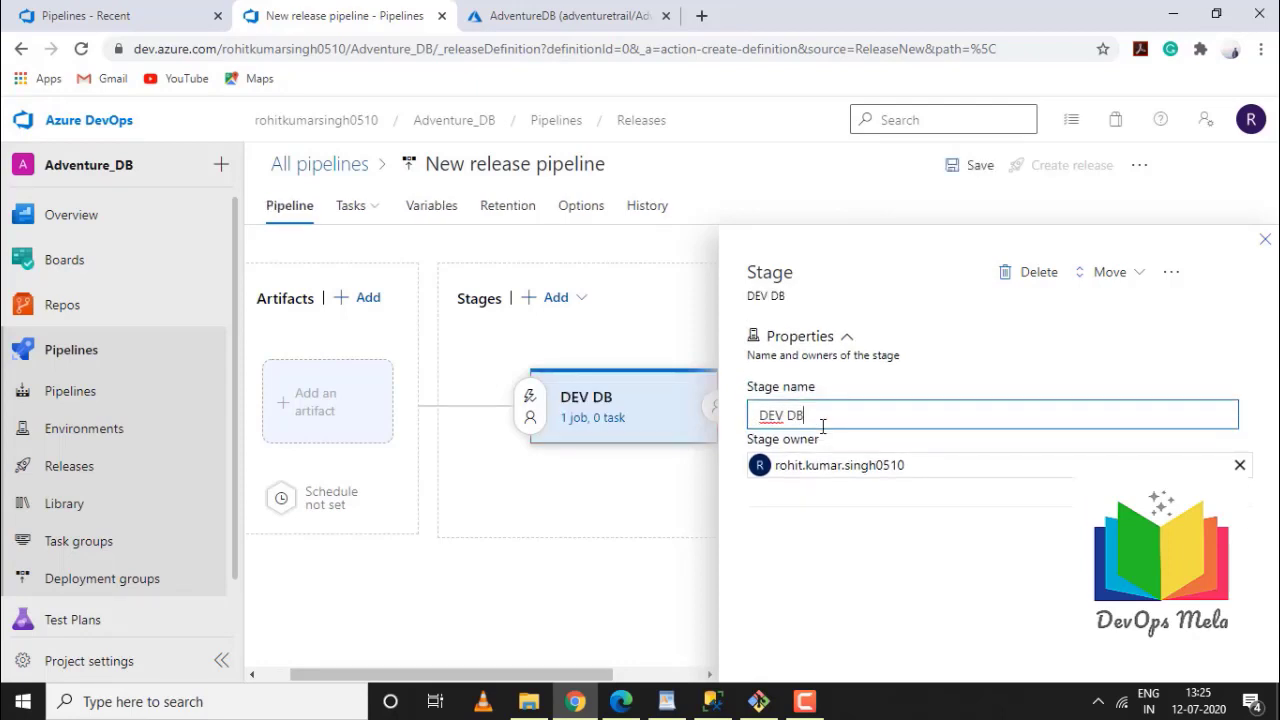
{"action": "left_click", "coordinate": [1265, 241]}
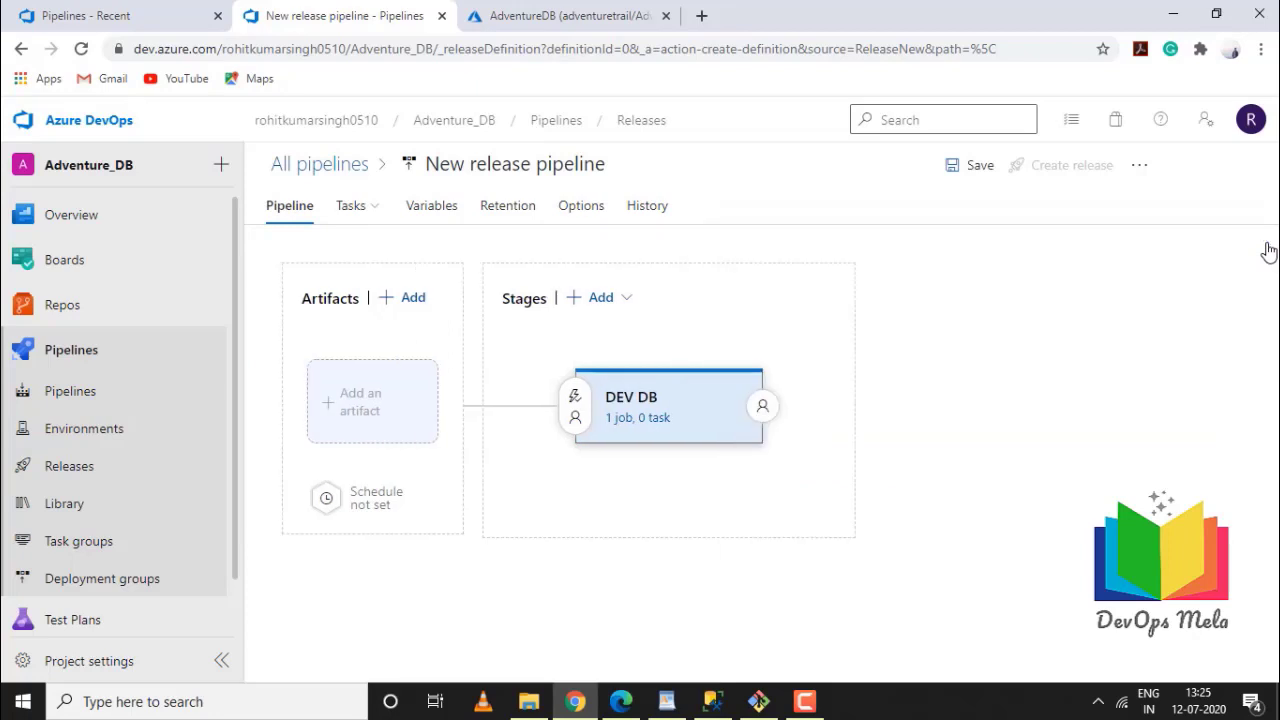
{"action": "left_click", "coordinate": [363, 399]}
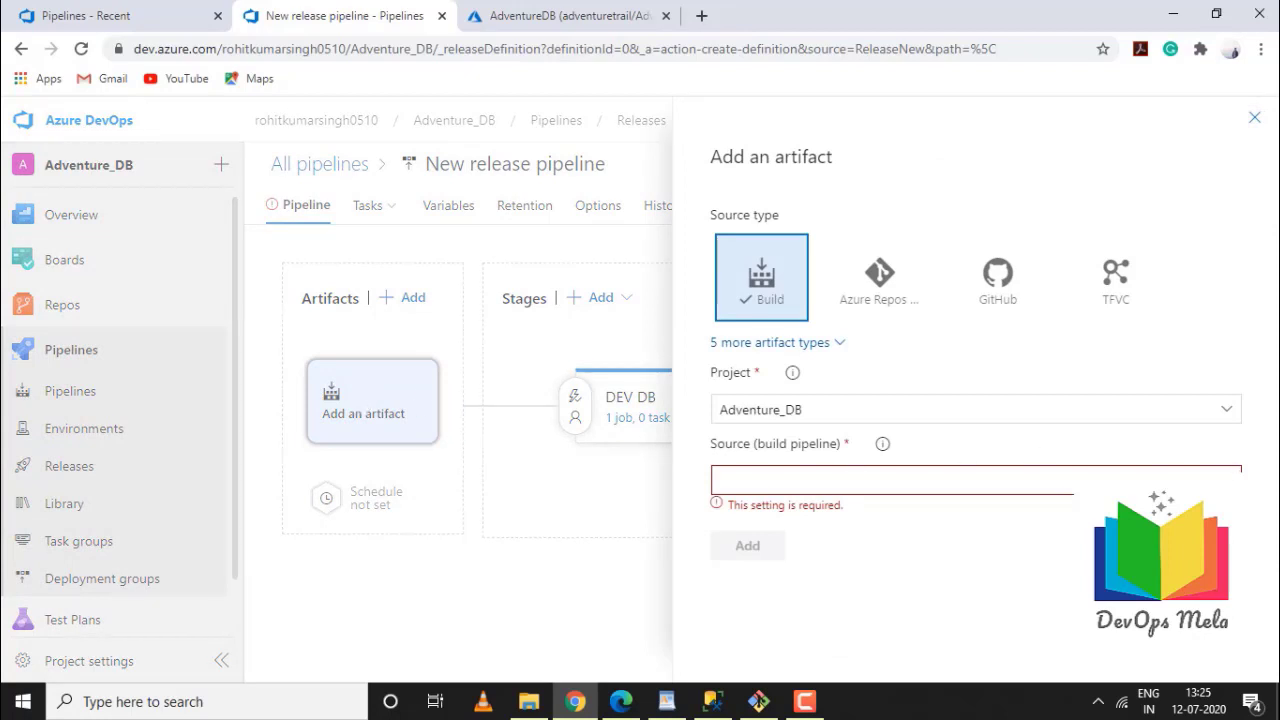
Add the Adventure_DB_1 build as the pipeline's artifact and open the DEV DB stage's tasks
{"action": "left_click", "coordinate": [1226, 480]}
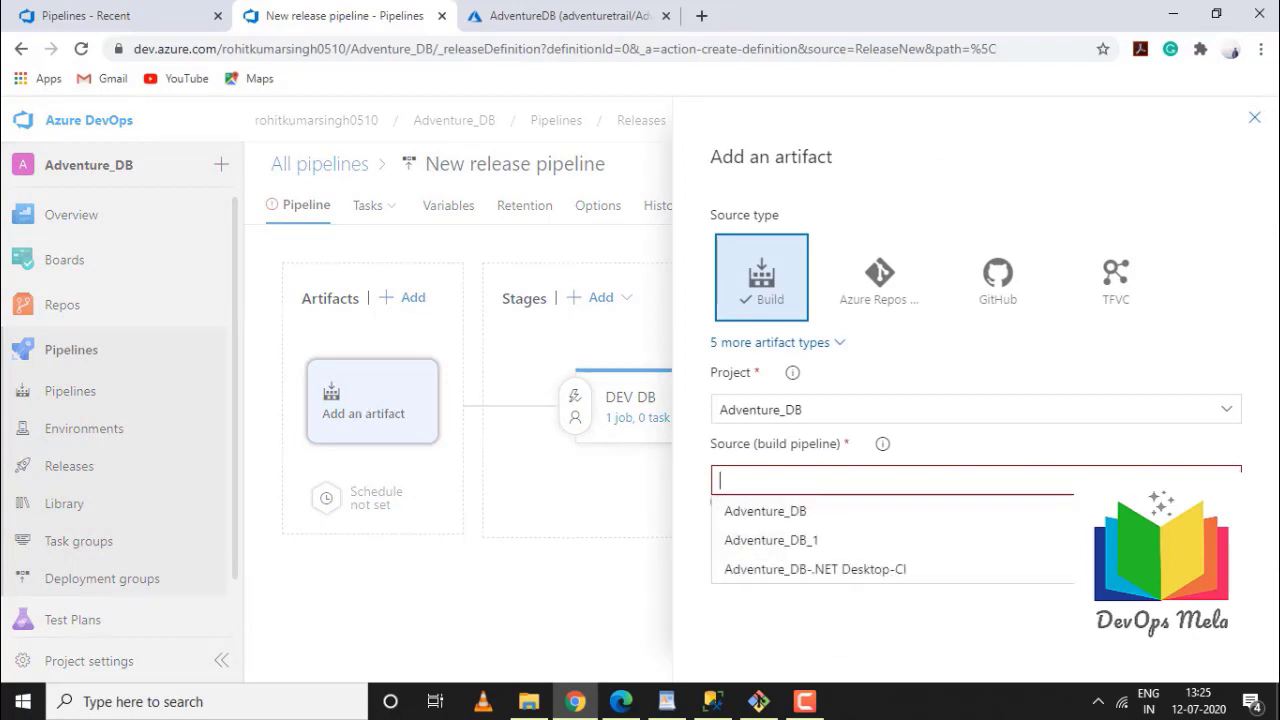
{"action": "left_click", "coordinate": [836, 545]}
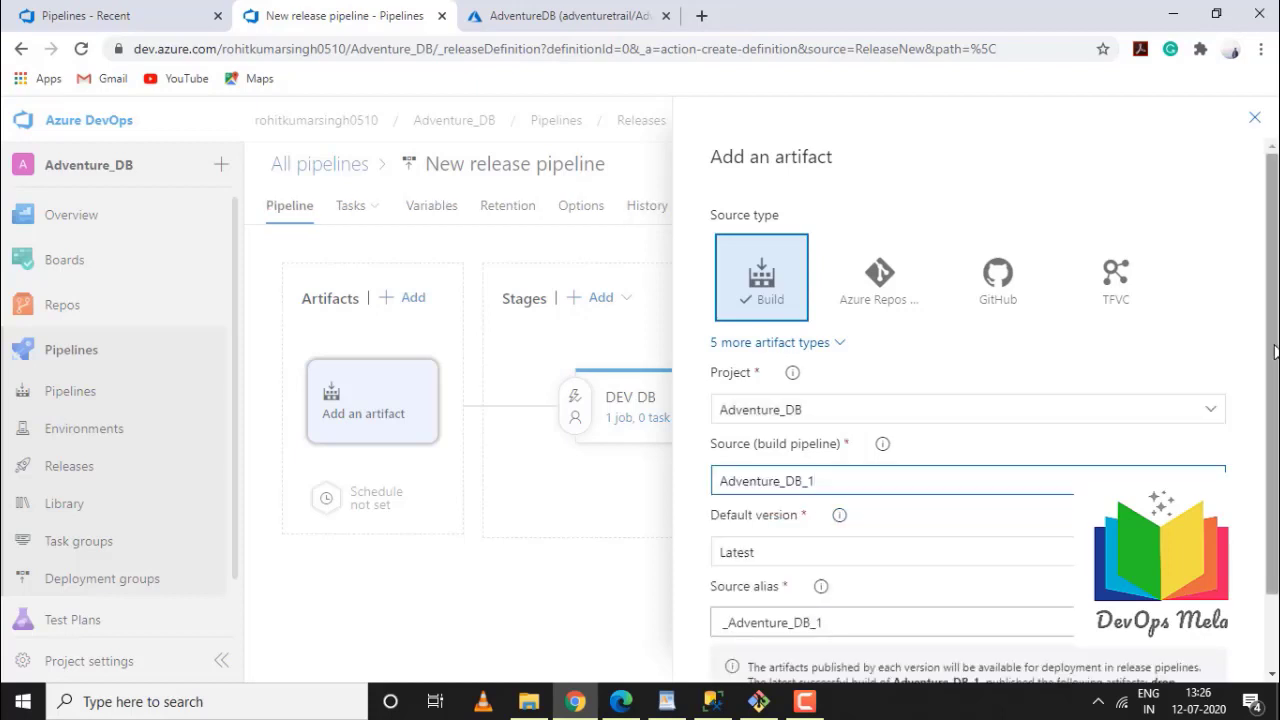
{"action": "scroll", "coordinate": [1274, 350], "scroll_direction": "down", "scroll_amount": 2}
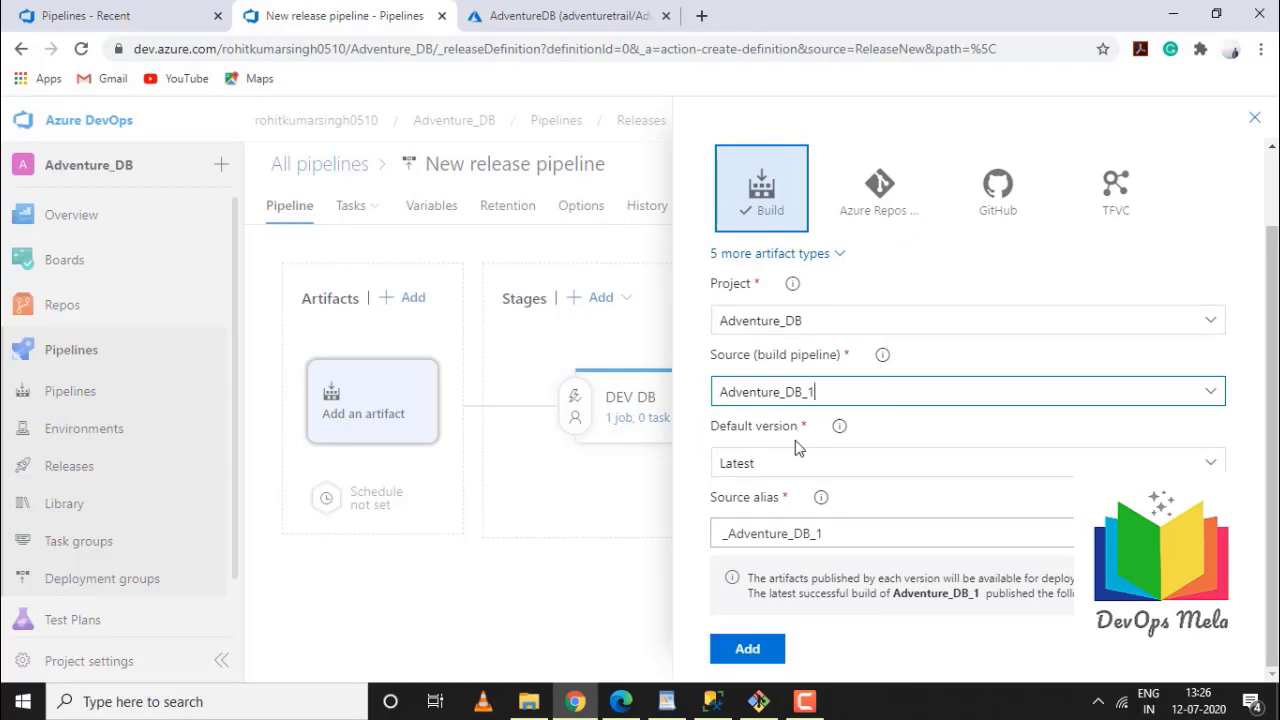
{"action": "left_click", "coordinate": [757, 648]}
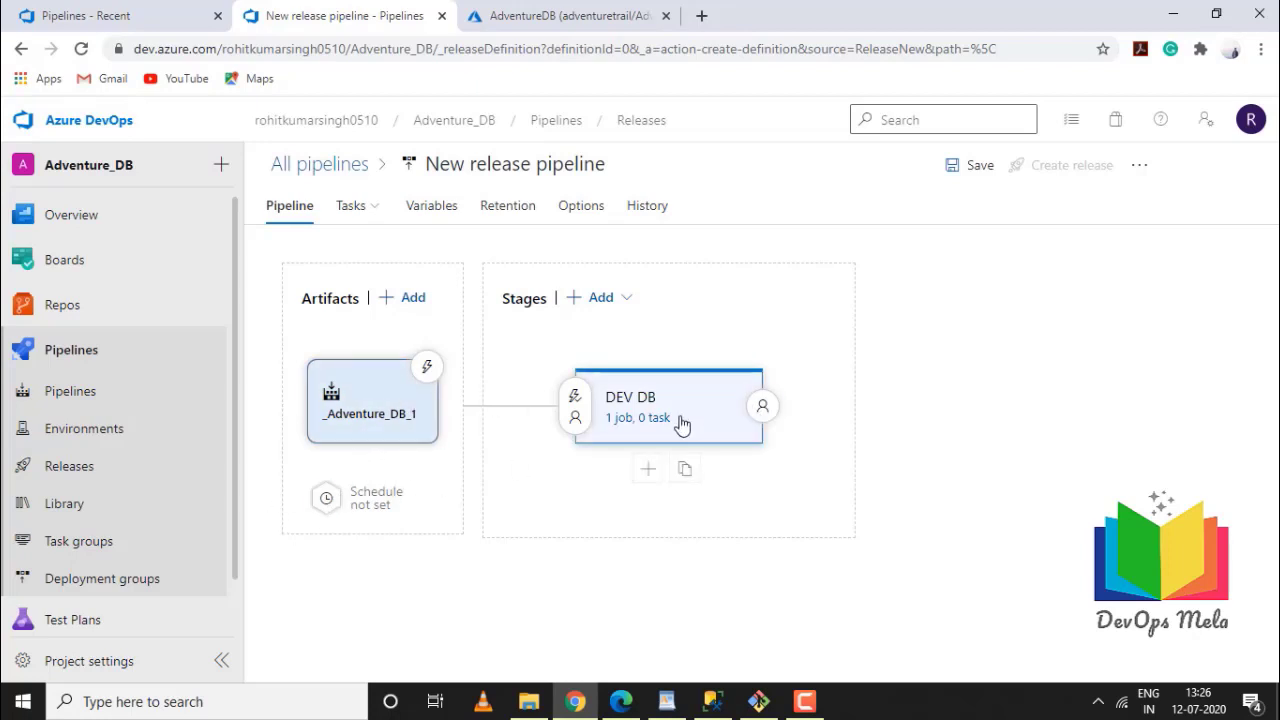
{"action": "left_click", "coordinate": [637, 420]}
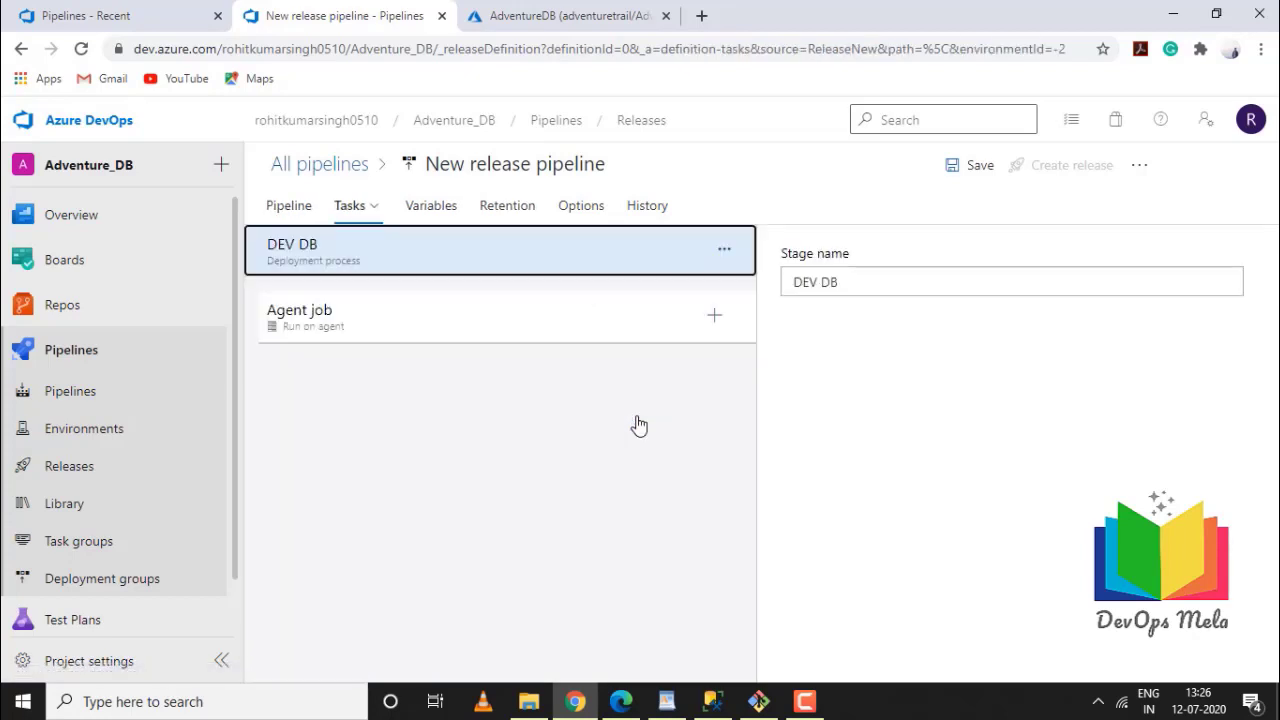
{"action": "left_click", "coordinate": [466, 318]}
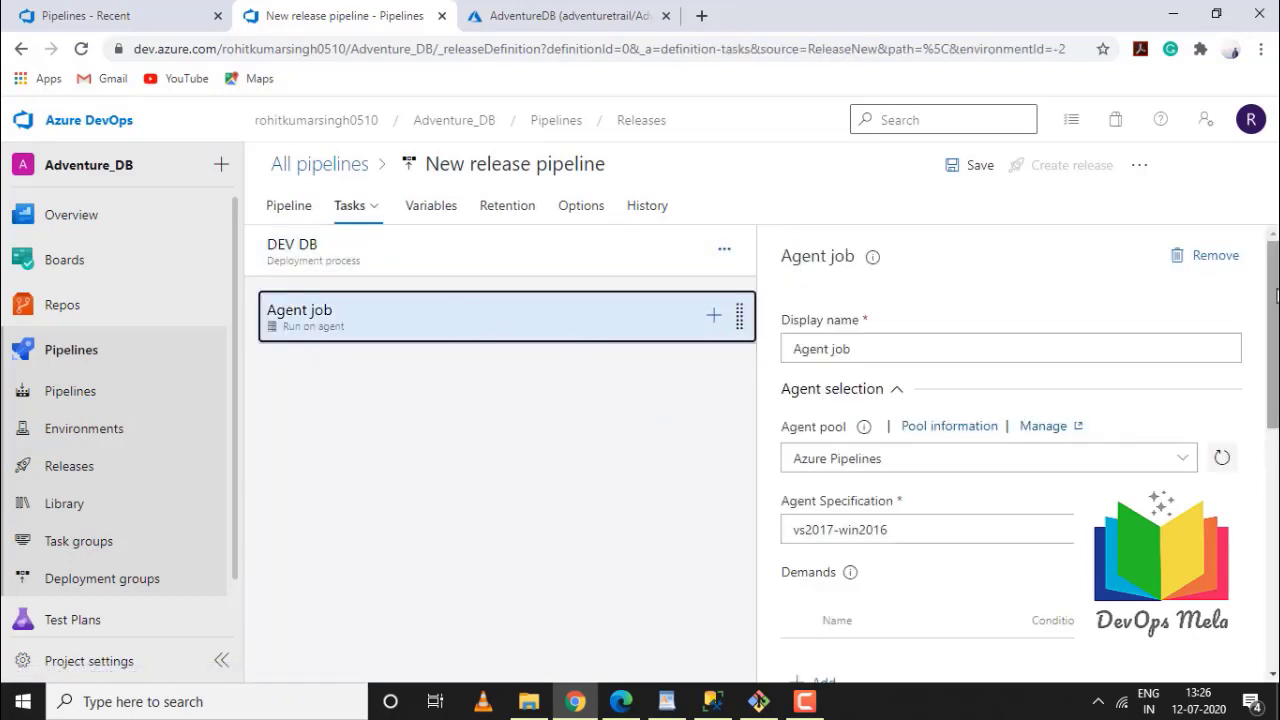
{"action": "left_click_drag", "start_coordinate": [1276, 300], "coordinate": [1276, 316]}
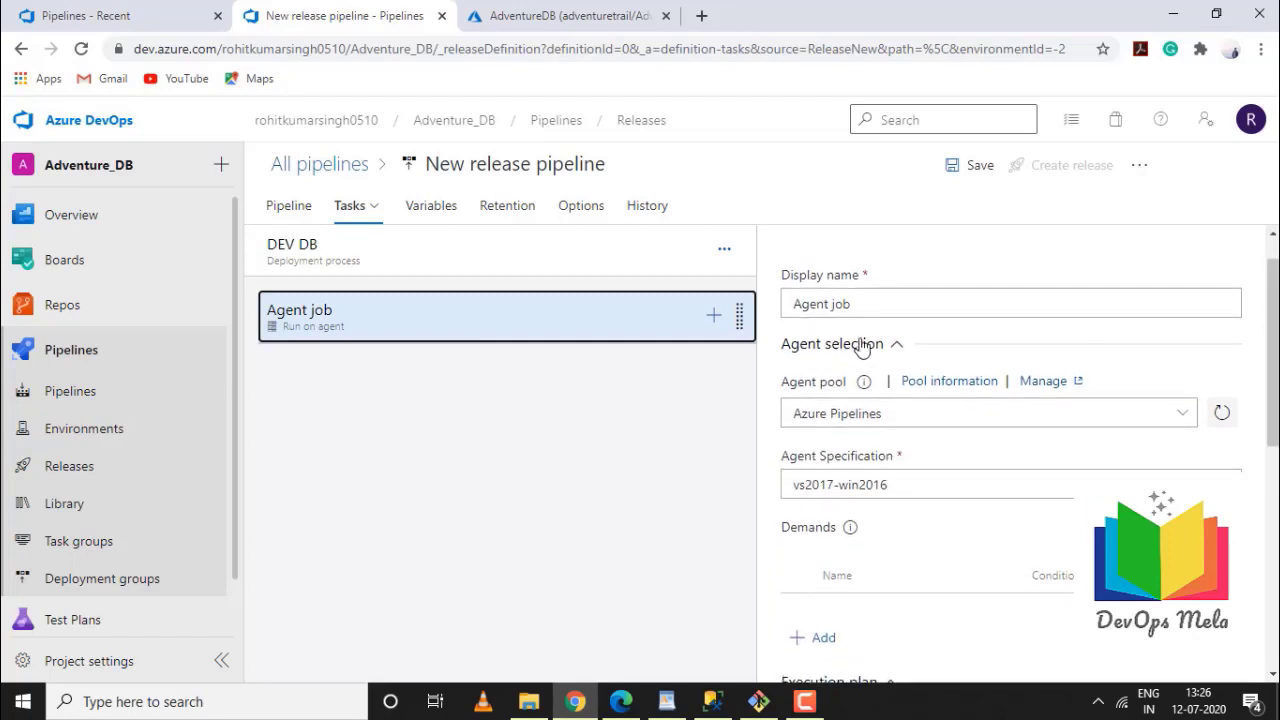
{"action": "left_click", "coordinate": [888, 300]}
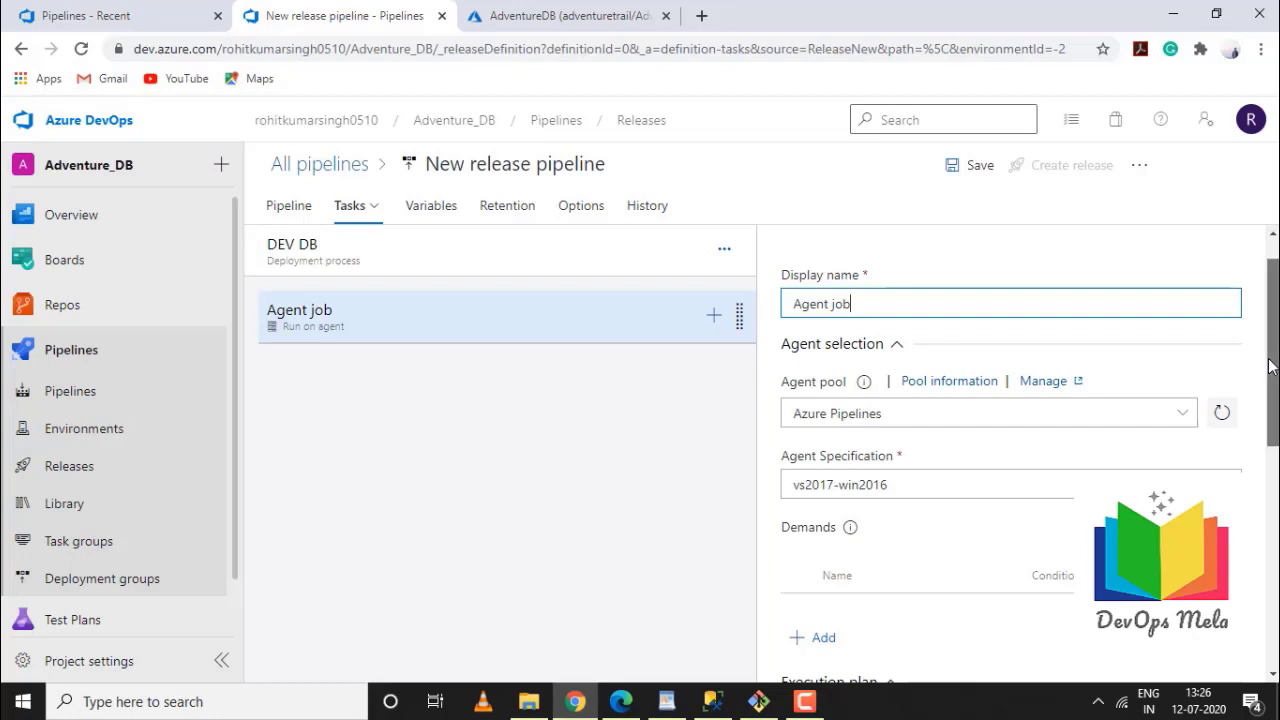
{"action": "left_click_drag", "start_coordinate": [1270, 368], "coordinate": [1266, 395]}
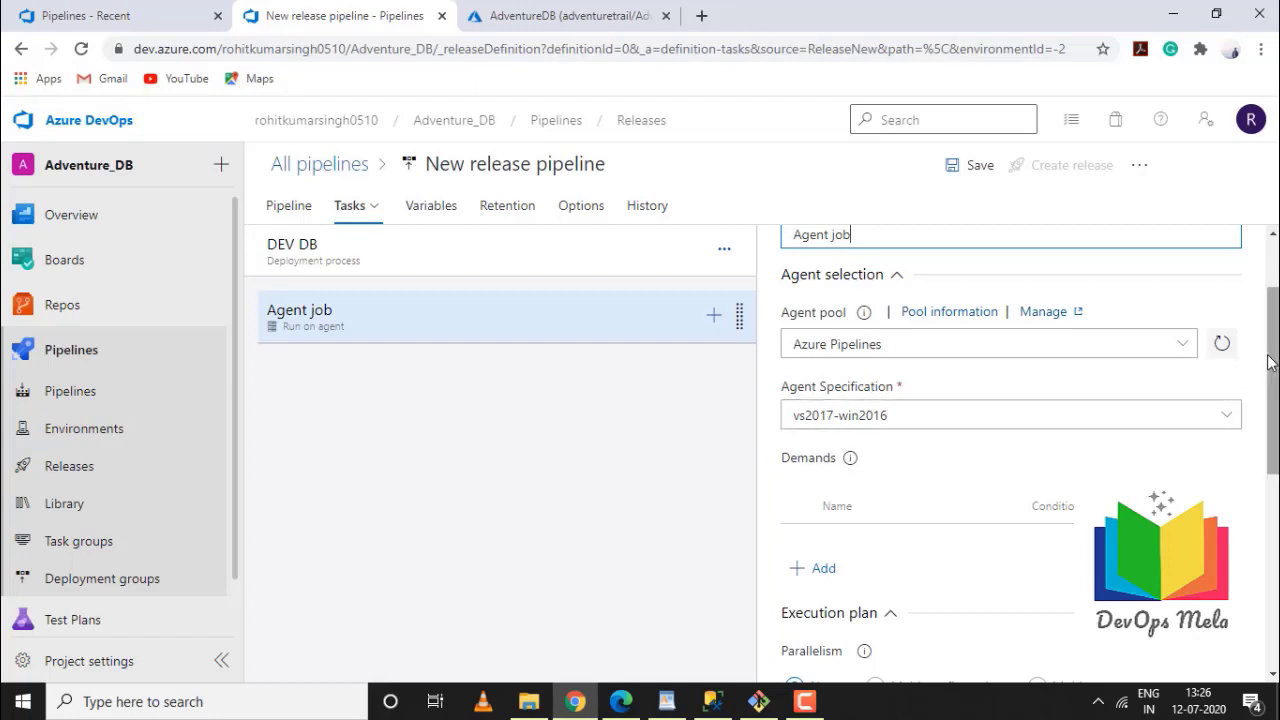
{"action": "left_click_drag", "start_coordinate": [1273, 371], "coordinate": [1263, 529]}
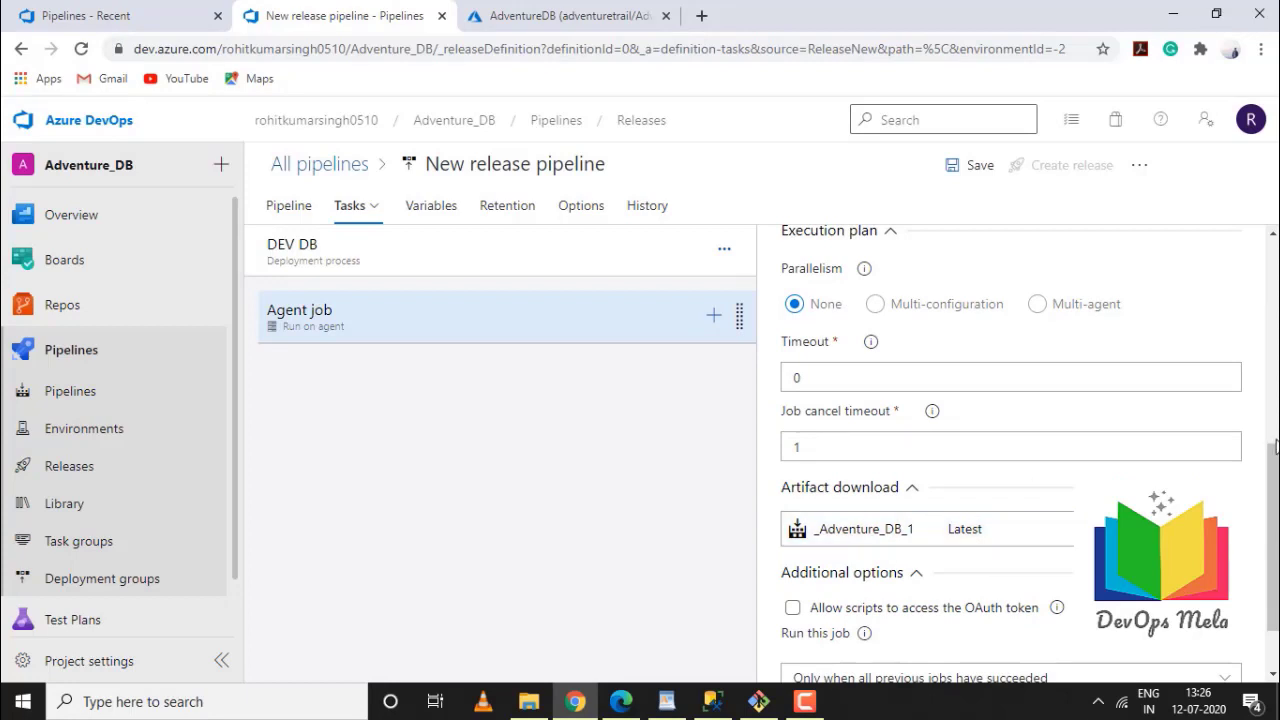
{"action": "left_click_drag", "start_coordinate": [1274, 492], "coordinate": [1273, 290]}
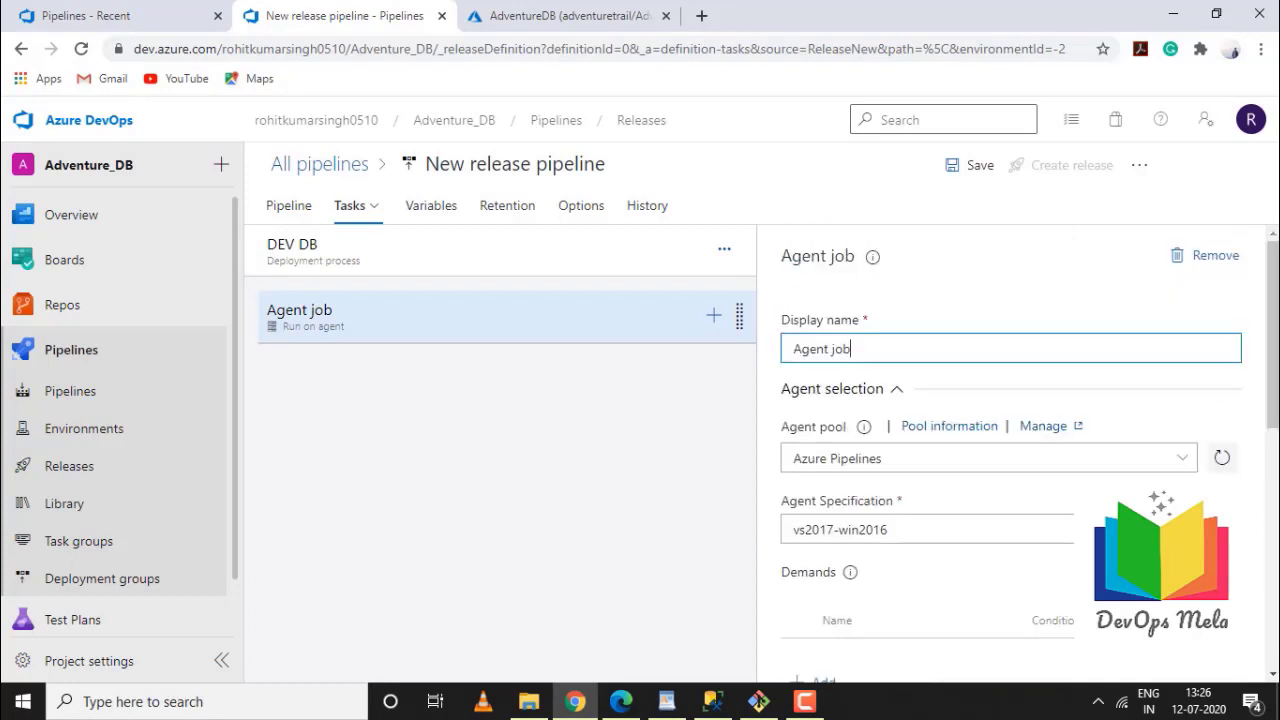
Add an Azure SQL Database deployment task, found by searching 'sql dep', to the Agent job
{"action": "left_click", "coordinate": [715, 318]}
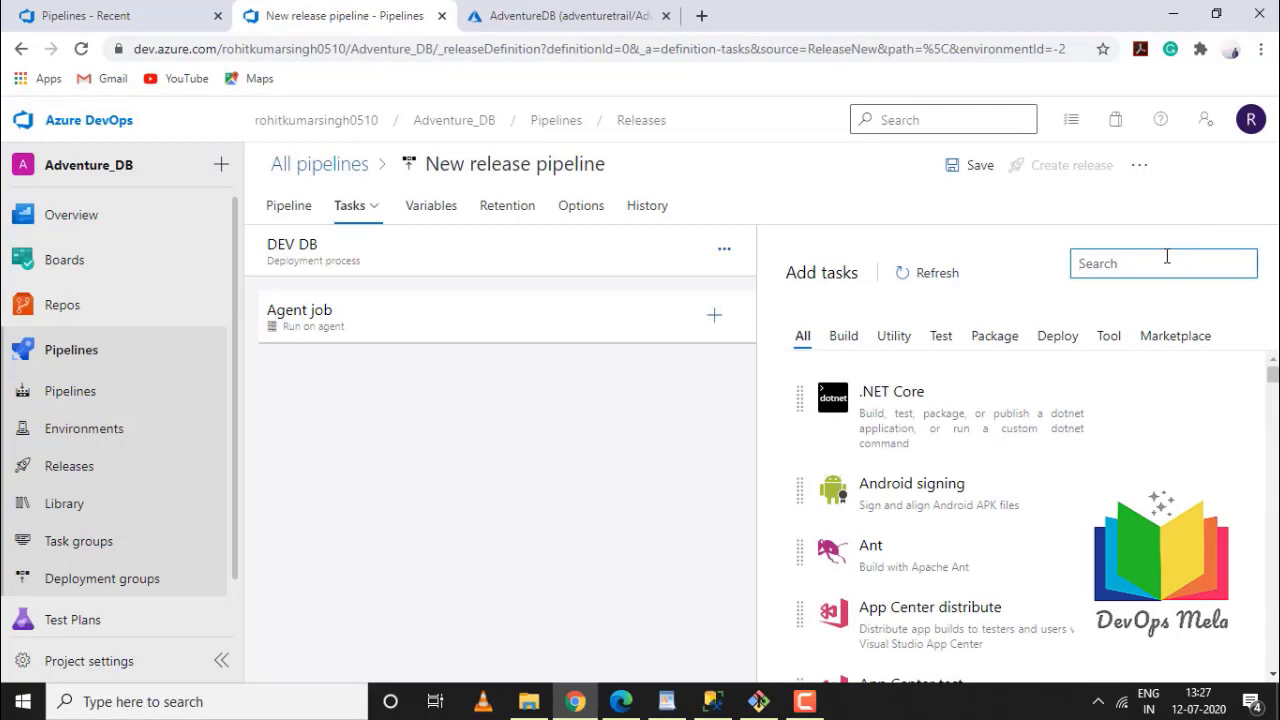
{"action": "type", "text": "sql deplo"}
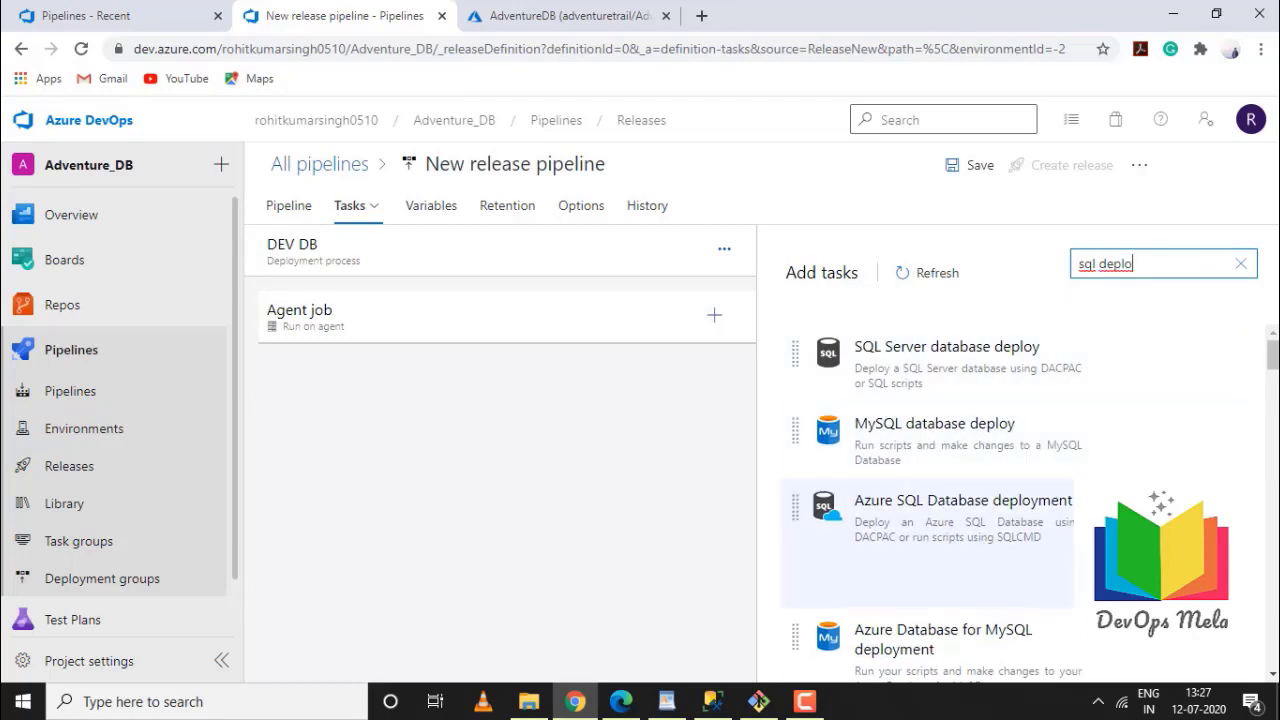
{"action": "left_click_drag", "start_coordinate": [930, 530], "coordinate": [515, 370]}
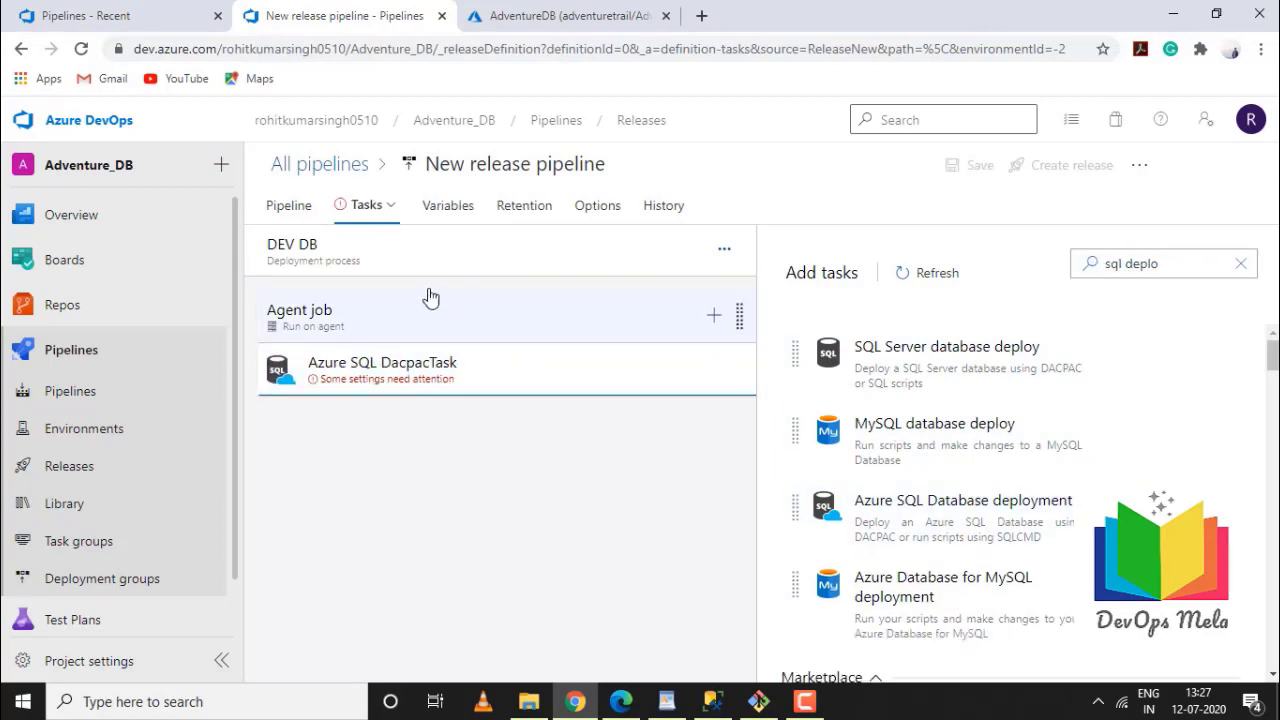
{"action": "left_click", "coordinate": [402, 367]}
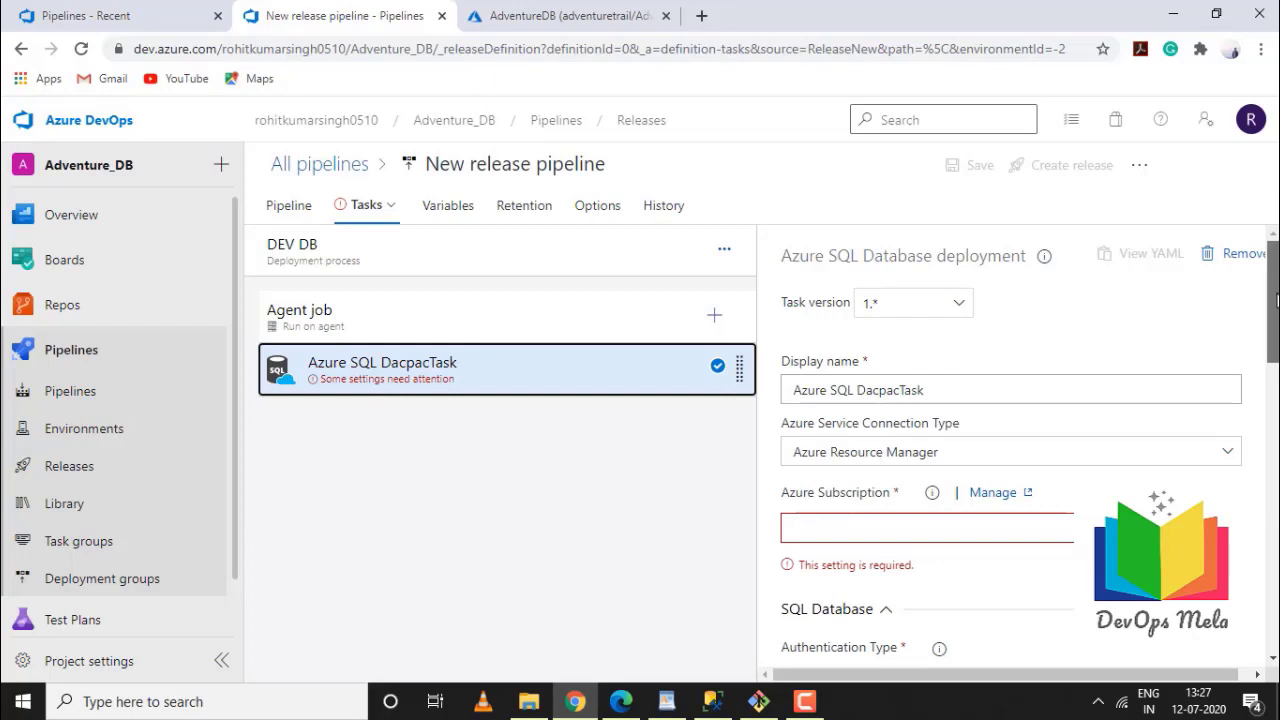
Use the Free Trial subscription and keep SQL Server Authentication for the Dacpac task
{"action": "scroll", "coordinate": [1270, 320], "scroll_direction": "down", "scroll_amount": 1}
{"action": "left_click", "coordinate": [1182, 416]}
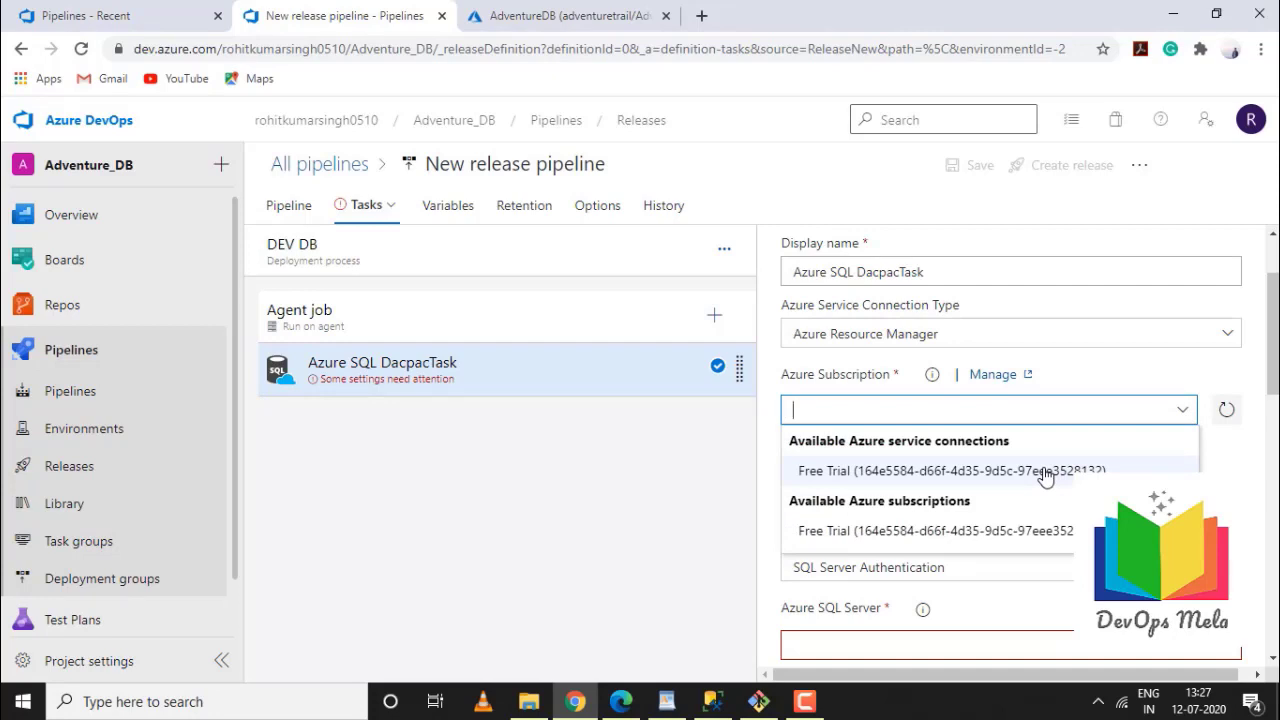
{"action": "left_click", "coordinate": [1045, 476]}
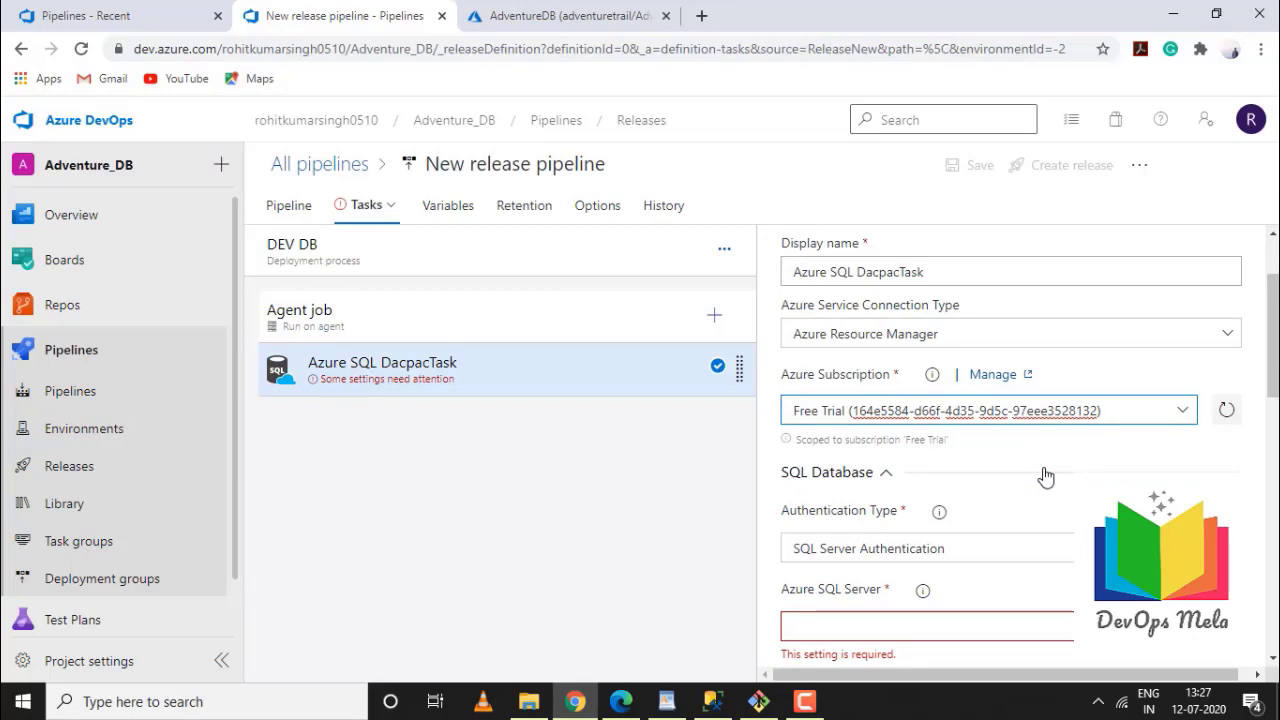
{"action": "scroll", "coordinate": [1273, 390], "scroll_direction": "down", "scroll_amount": 1}
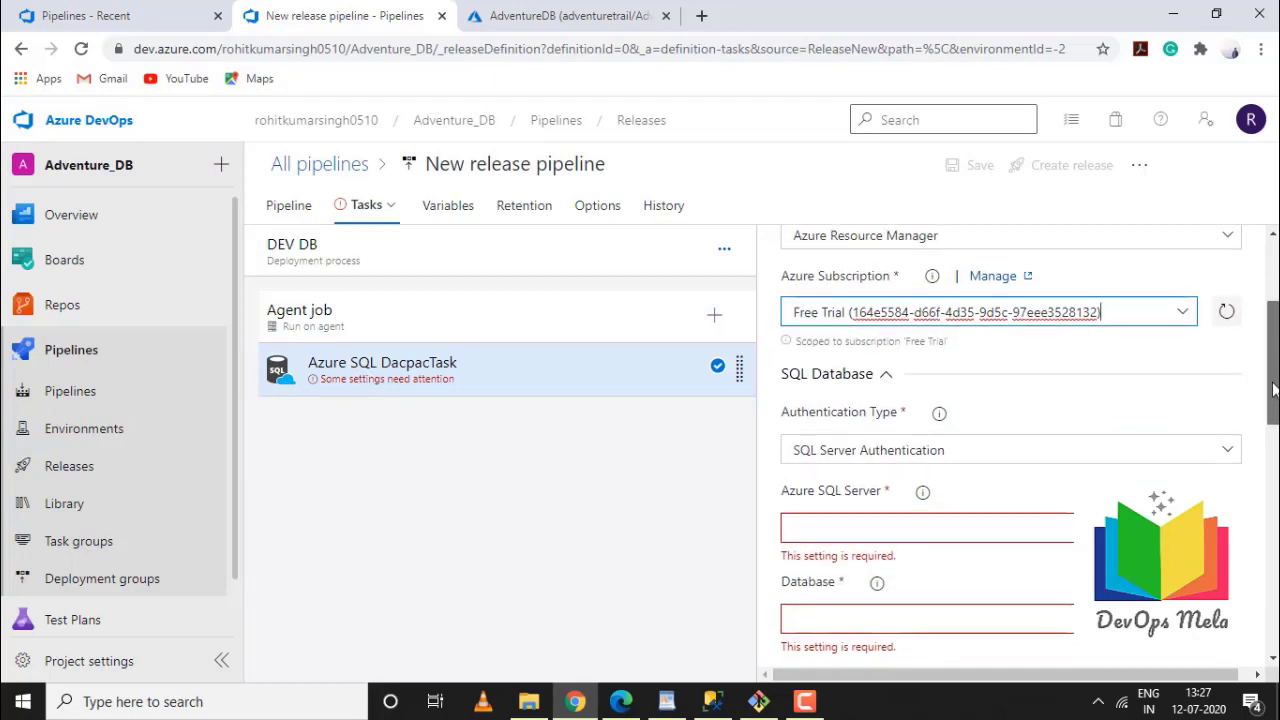
{"action": "left_click_drag", "start_coordinate": [1273, 390], "coordinate": [1270, 414]}
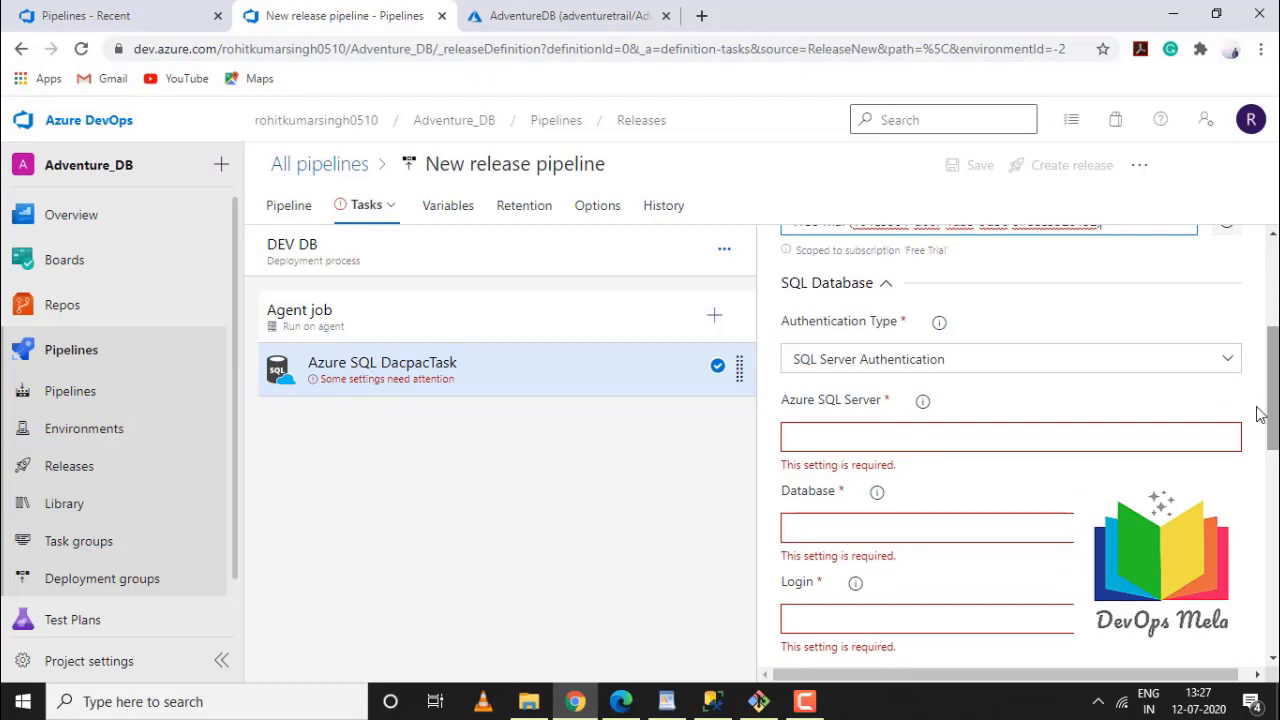
{"action": "left_click", "coordinate": [1232, 360]}
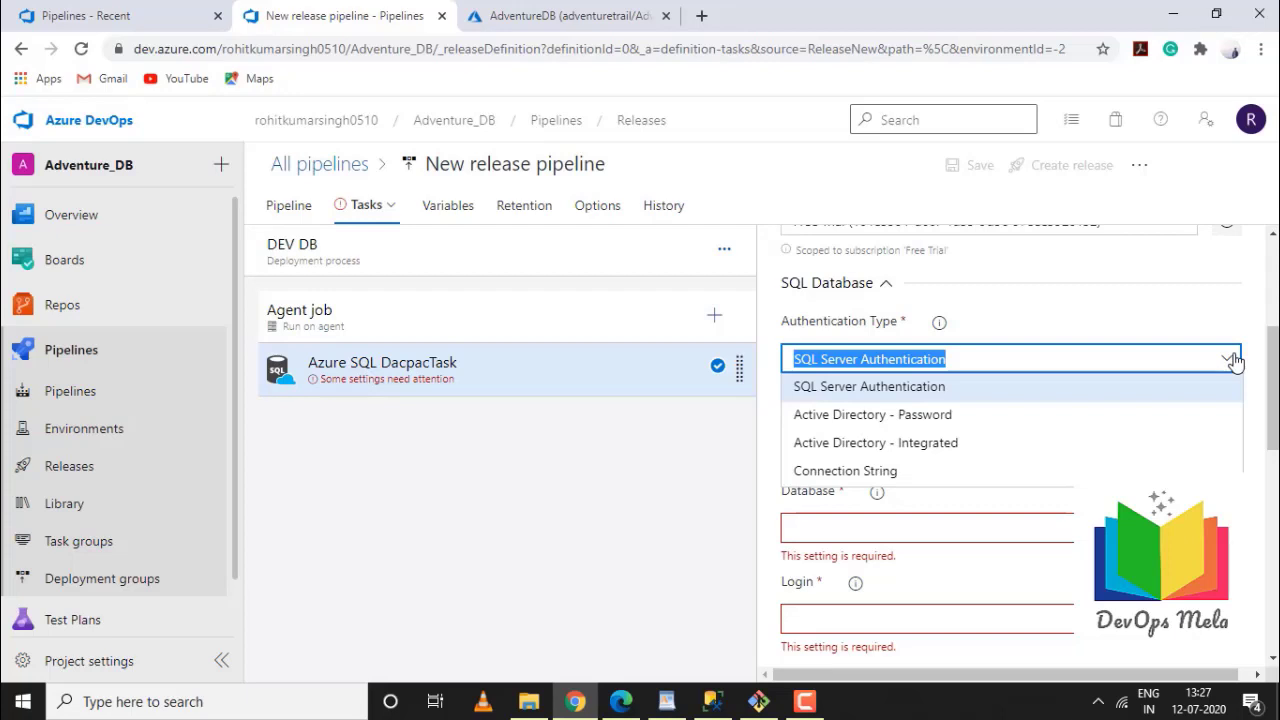
{"action": "left_click", "coordinate": [1235, 362]}
Set the Azure SQL Server to adventuretrail.database.windows.net, copied from the Azure portal
{"action": "left_click", "coordinate": [877, 439]}
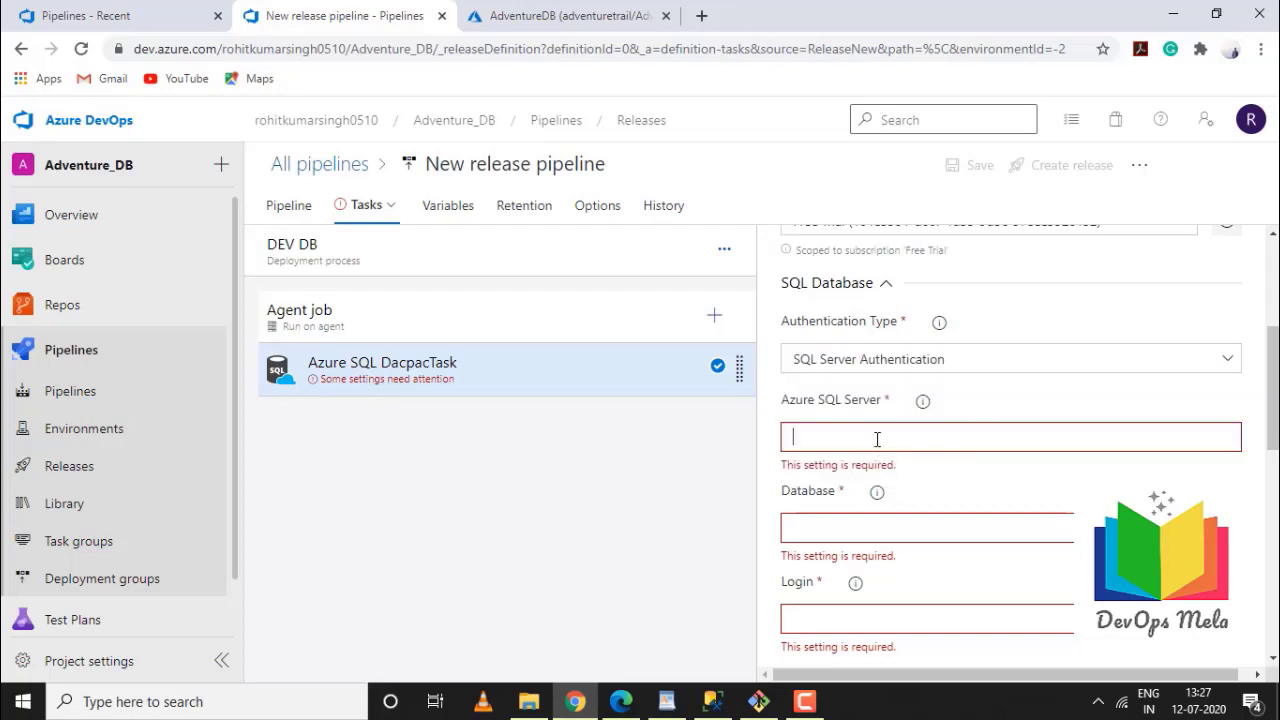
{"action": "left_click", "coordinate": [593, 13]}
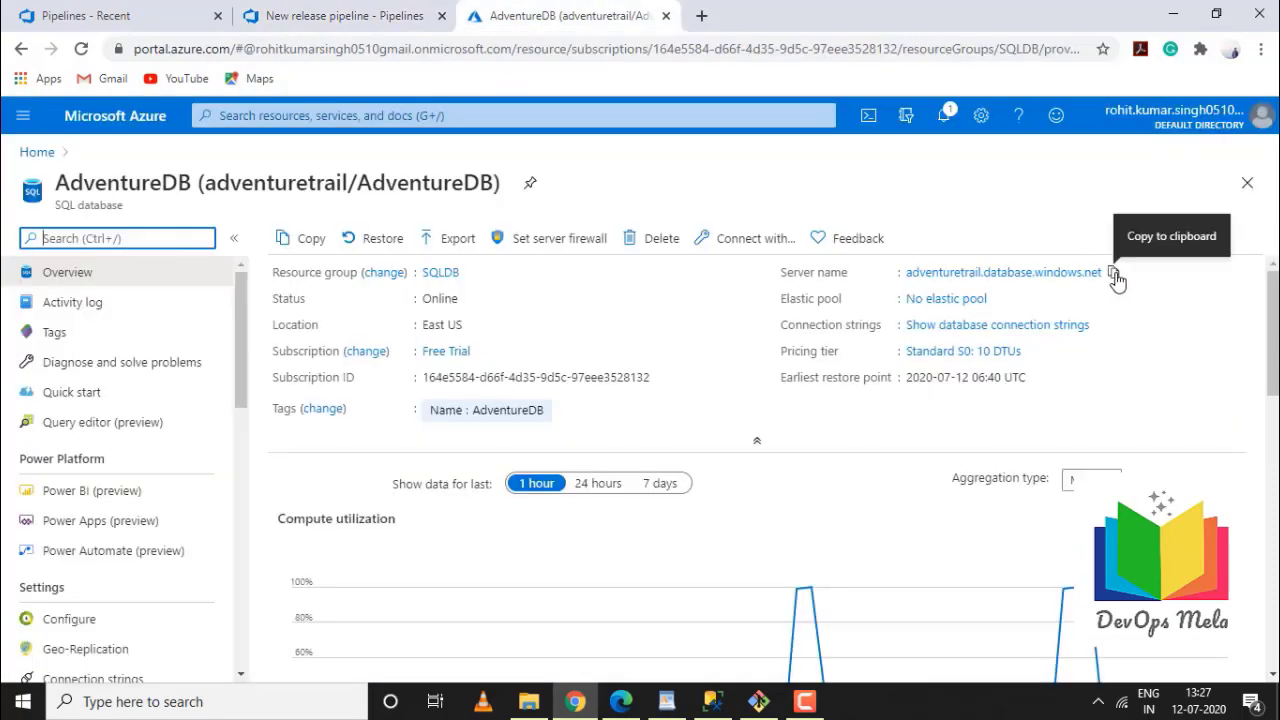
{"action": "left_click", "coordinate": [1114, 274]}
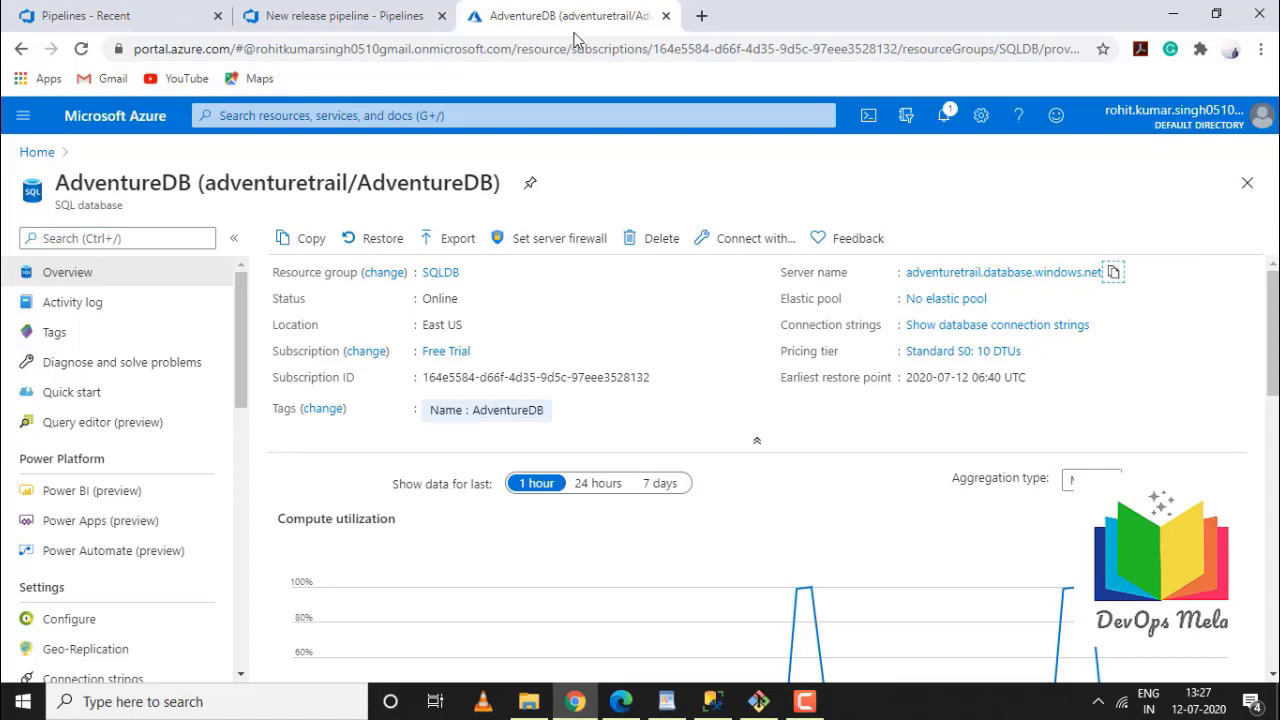
{"action": "left_click", "coordinate": [384, 14]}
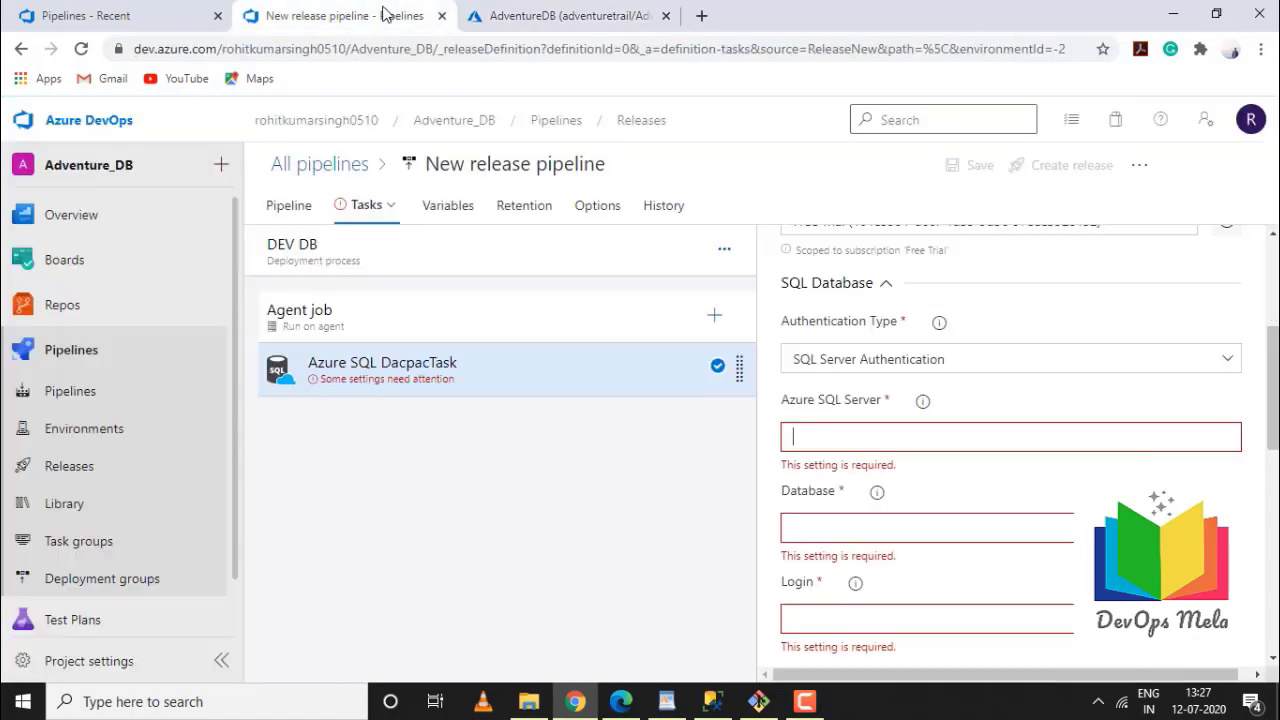
{"action": "left_click", "coordinate": [926, 436]}
{"action": "key", "text": "ctrl+v"}
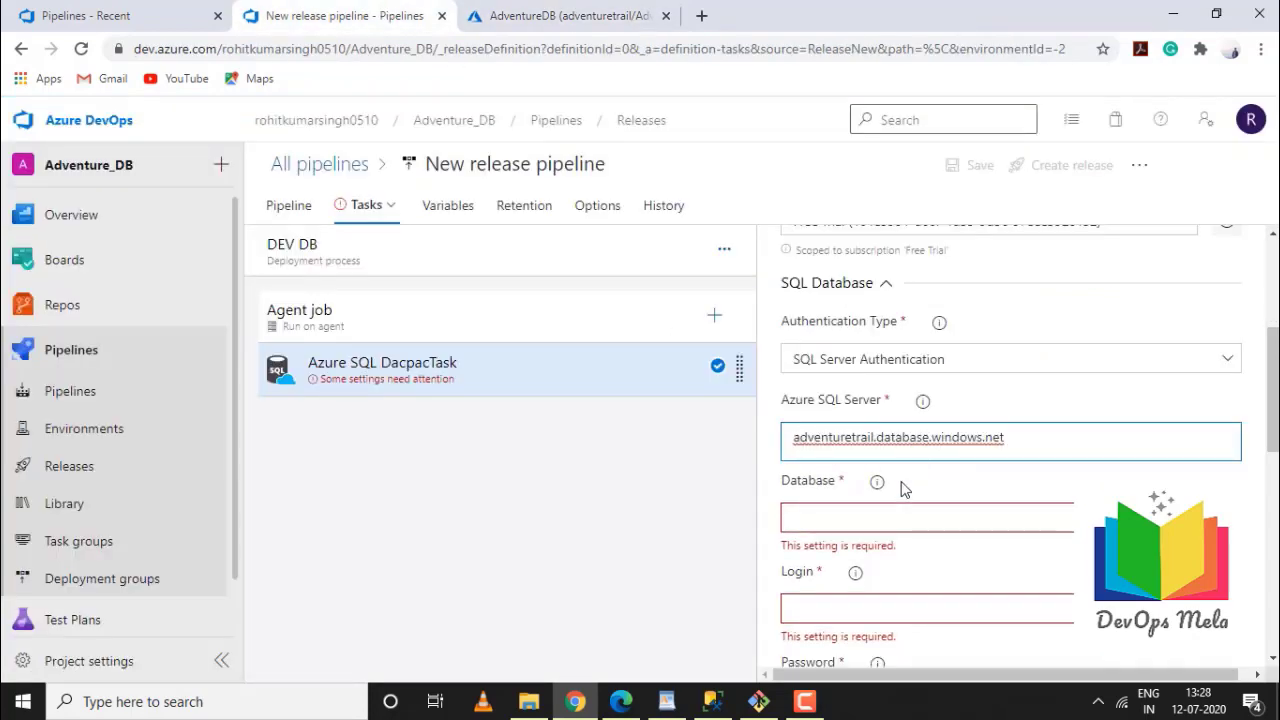
{"action": "left_click", "coordinate": [872, 508]}
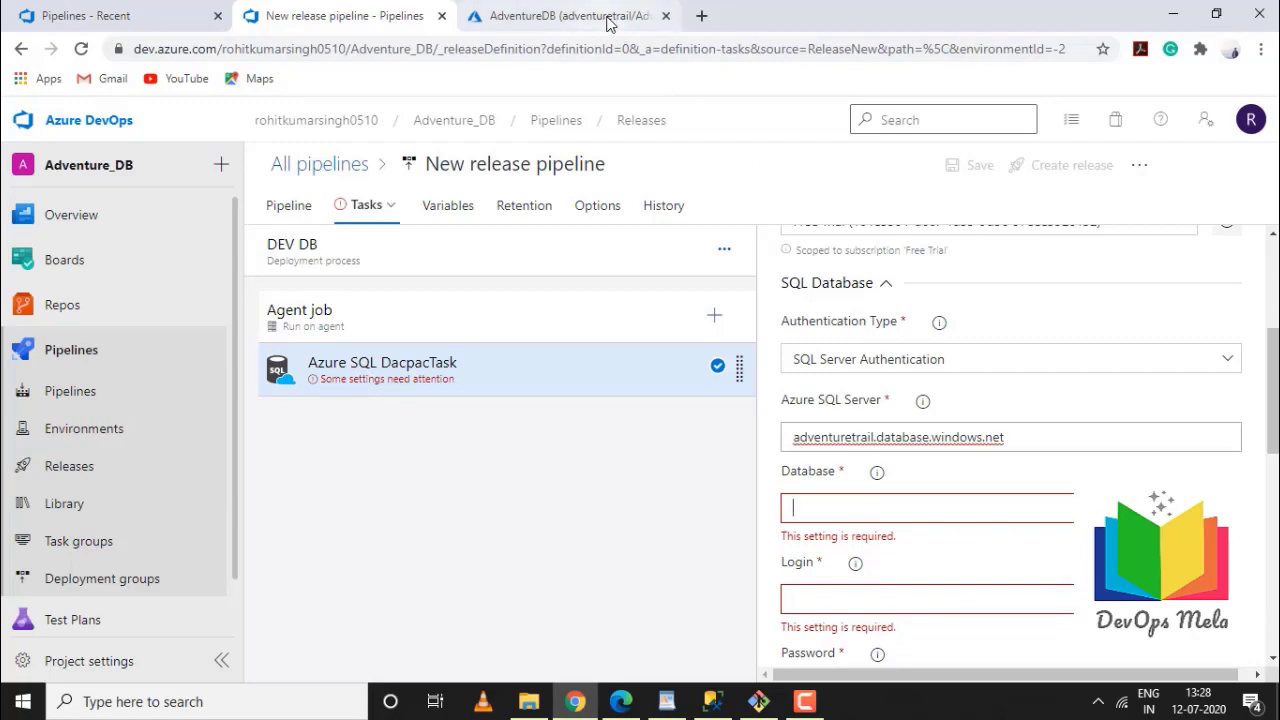
Set the database name to AdventureDB, copied from the portal page
{"action": "left_click", "coordinate": [608, 18]}
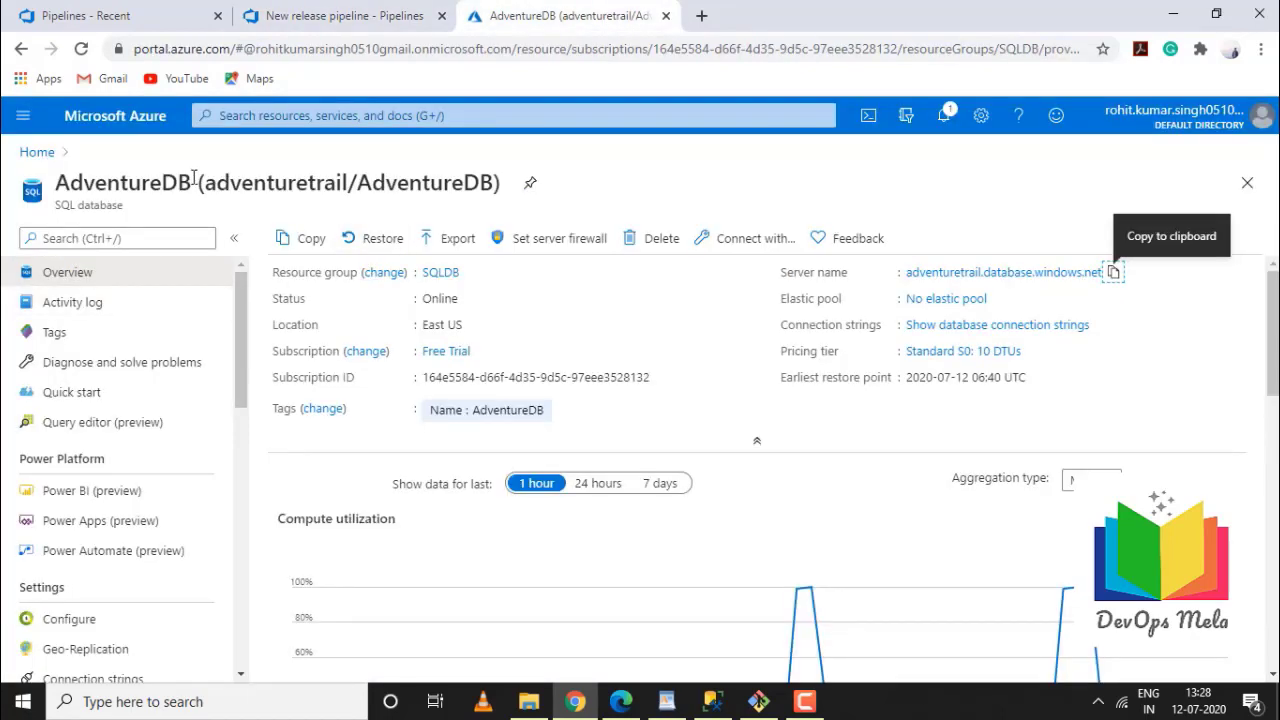
{"action": "left_click_drag", "start_coordinate": [194, 176], "coordinate": [59, 182]}
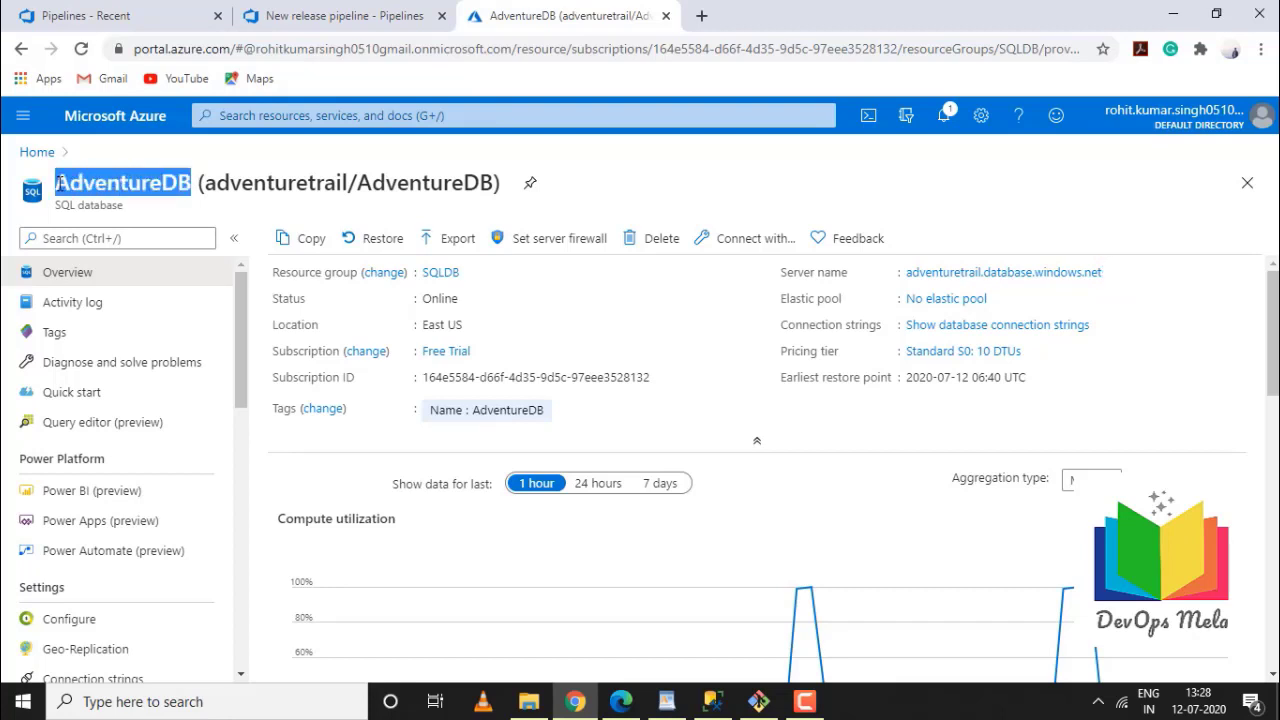
{"action": "left_click", "coordinate": [340, 14]}
{"action": "key", "text": "ctrl+v"}
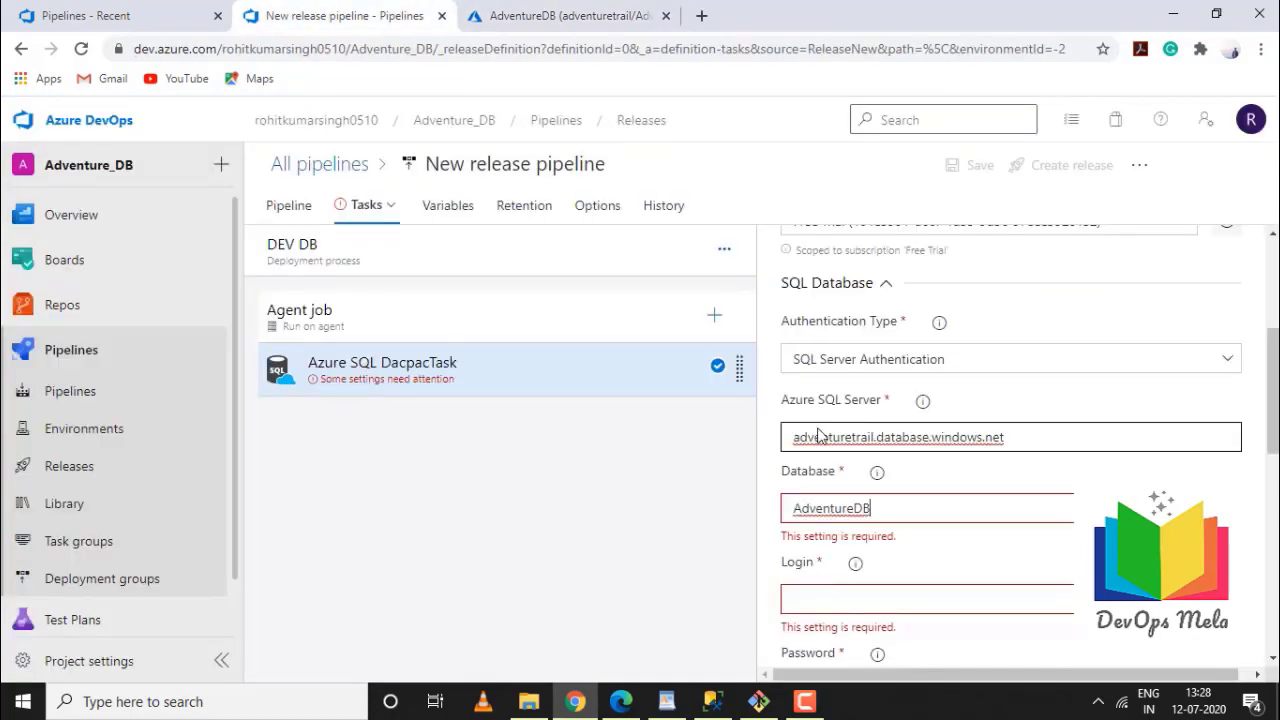
Enter the SQL login name and its password
{"action": "left_click", "coordinate": [964, 579]}
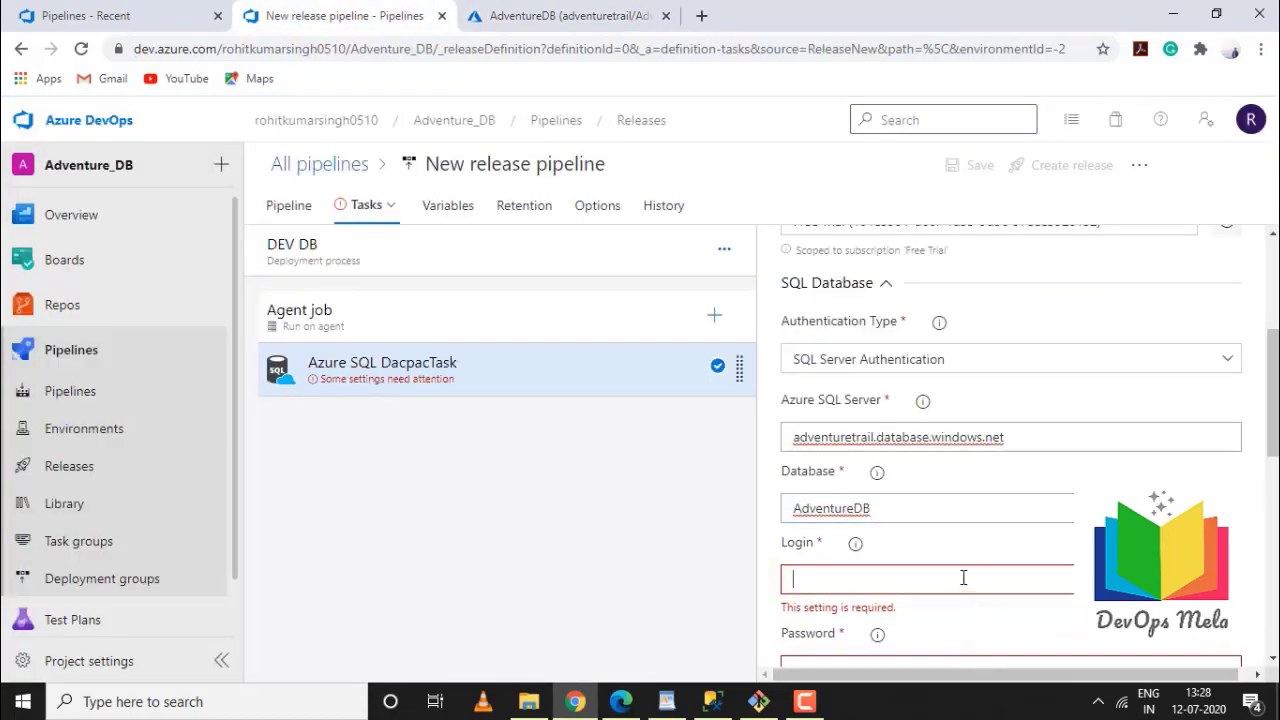
{"action": "type", "text": "rohitk"}
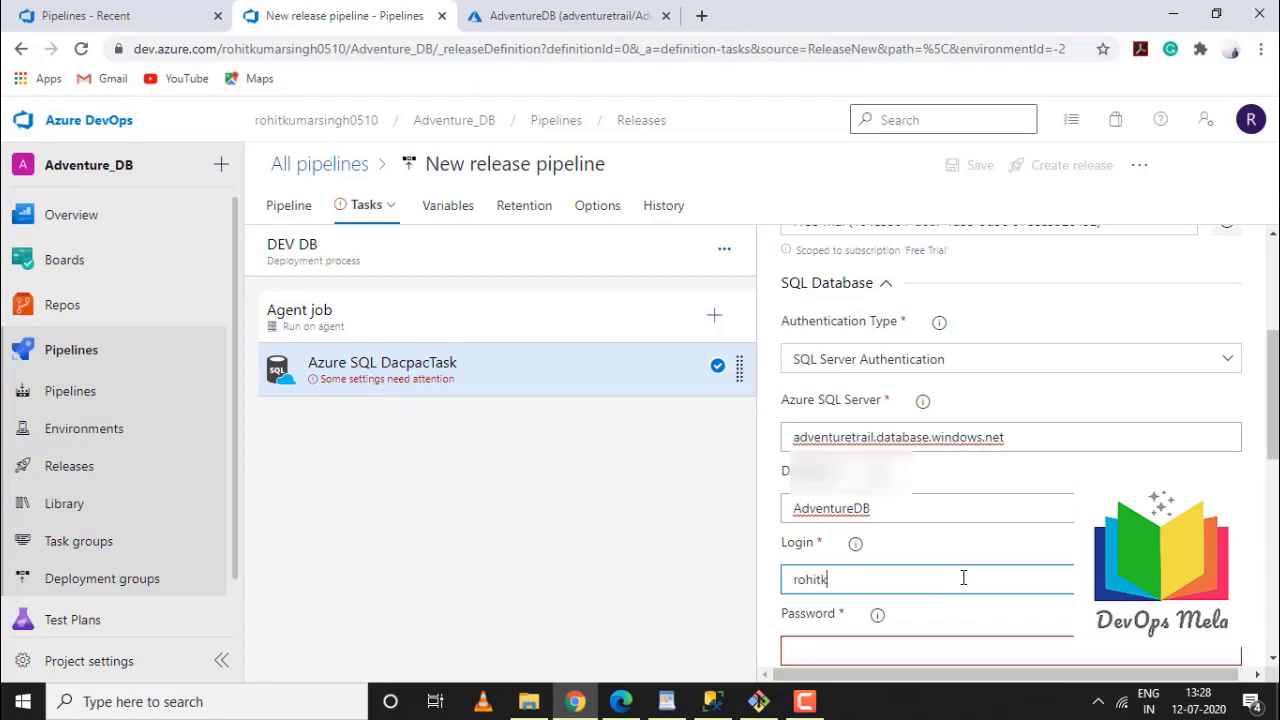
{"action": "type", "text": "s"}
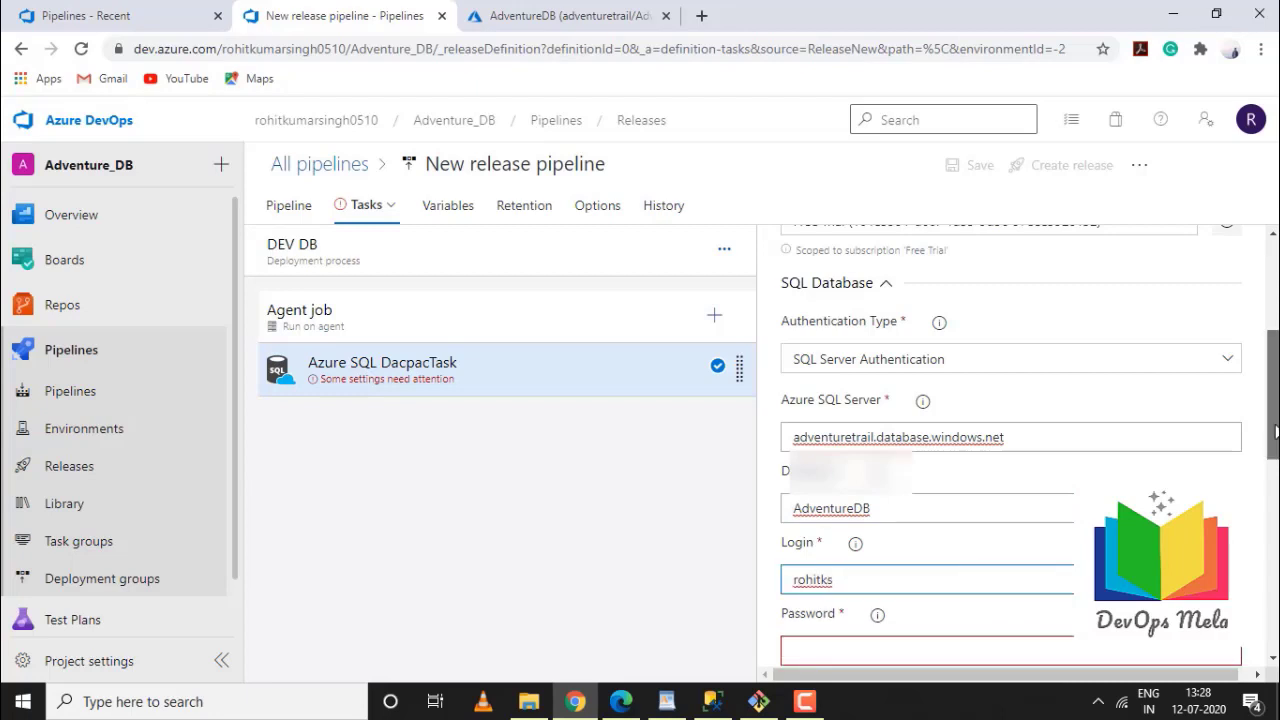
{"action": "scroll", "coordinate": [1207, 466], "scroll_direction": "down", "scroll_amount": 2}
{"action": "left_click", "coordinate": [1176, 468]}
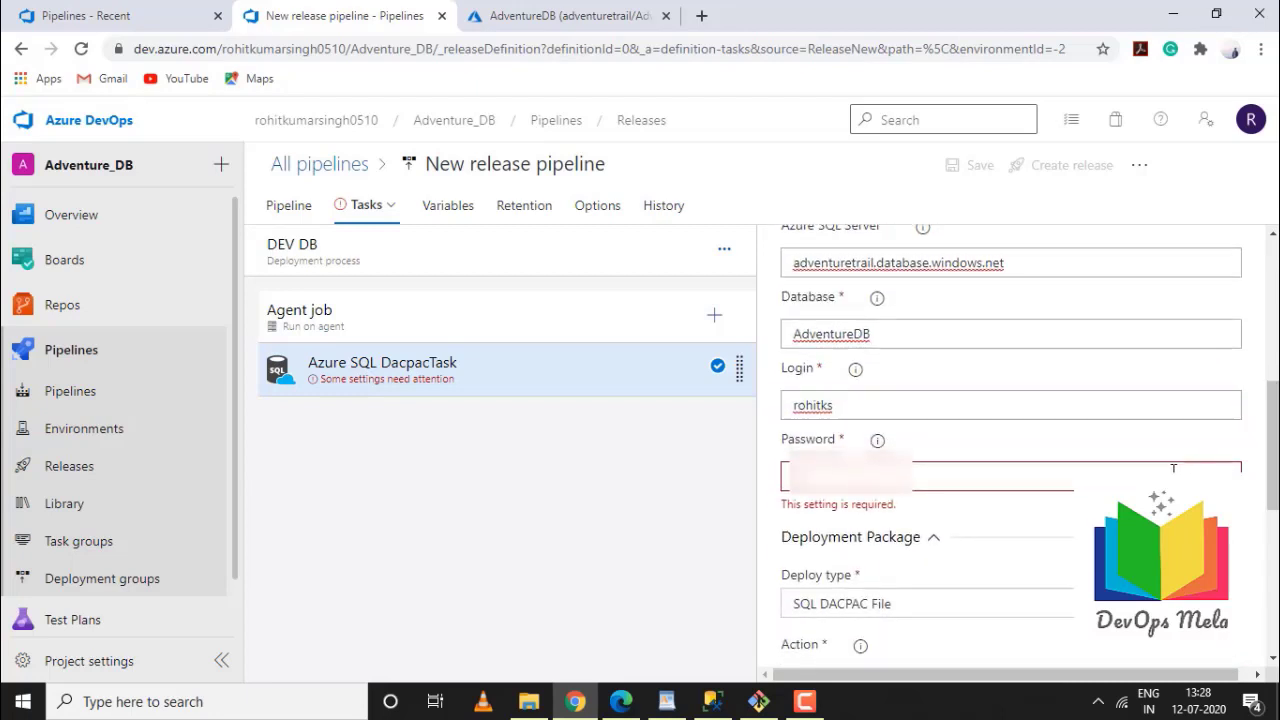
{"action": "type", "text": "Pa"}
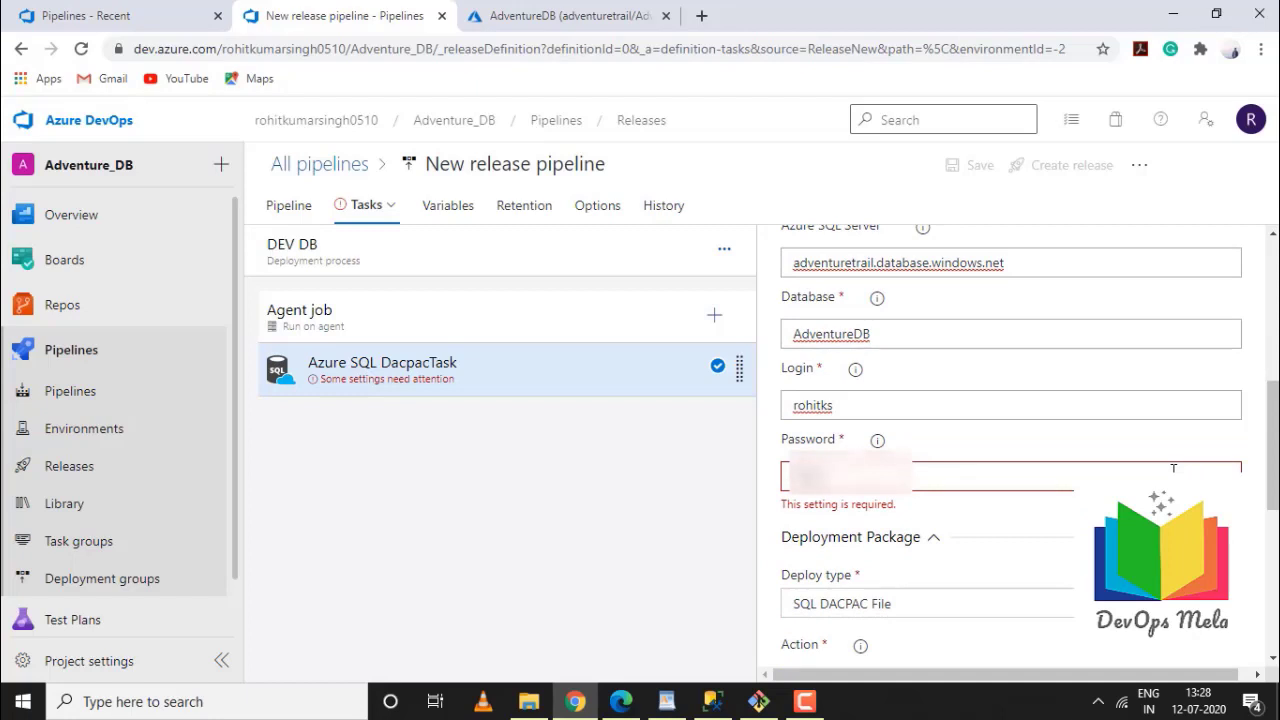
{"action": "type", "text": "sswo"}
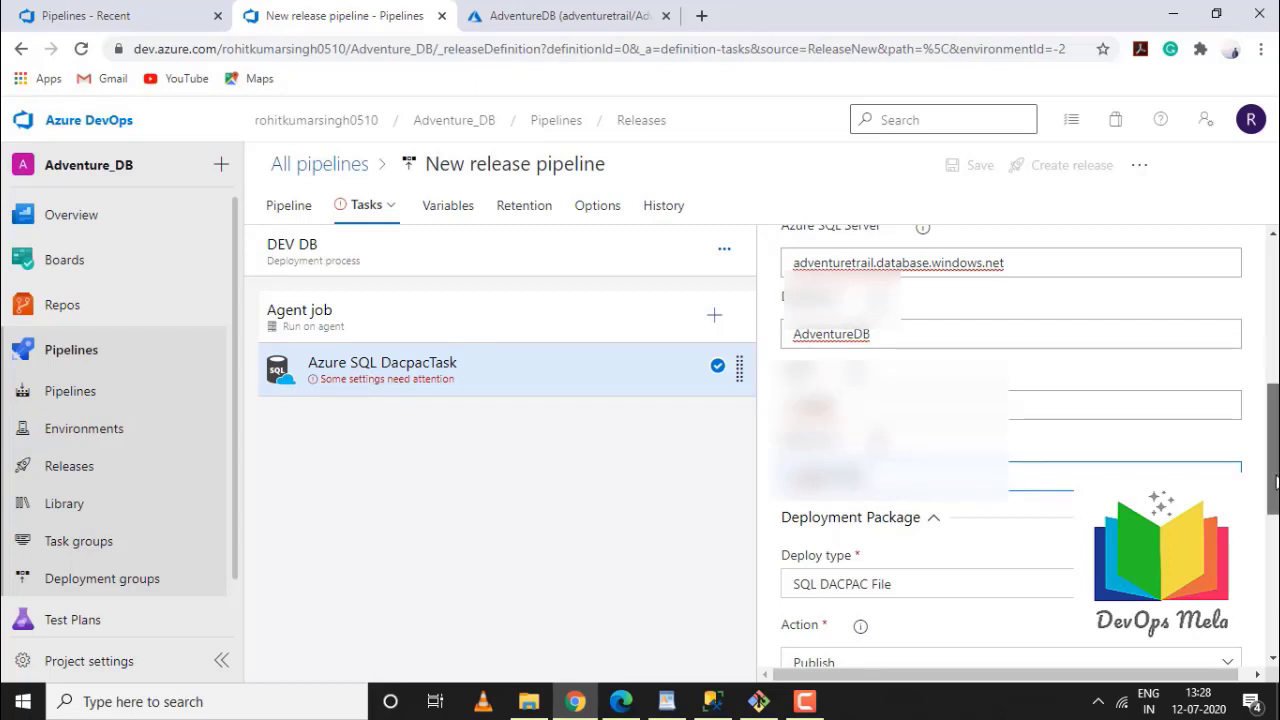
Set the deploy type to SQL DACPAC File with the Publish action
{"action": "scroll", "coordinate": [1275, 483], "scroll_direction": "down", "scroll_amount": 3}
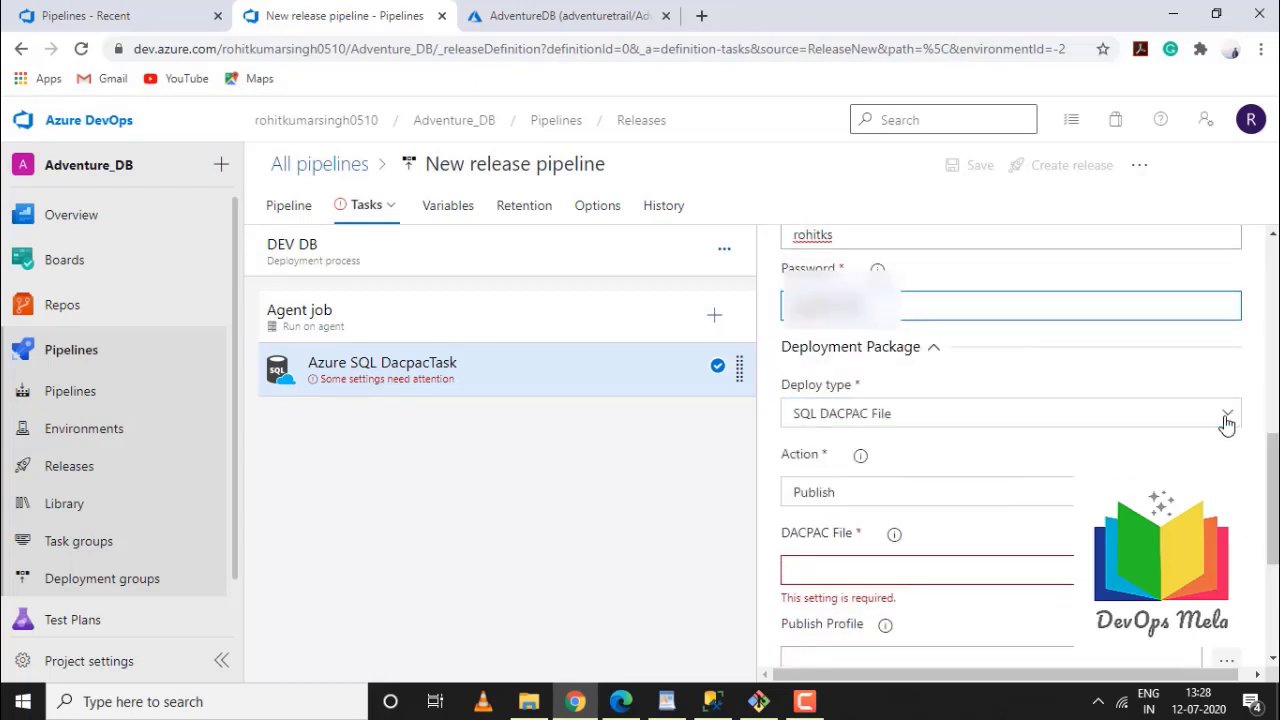
{"action": "left_click", "coordinate": [1227, 418]}
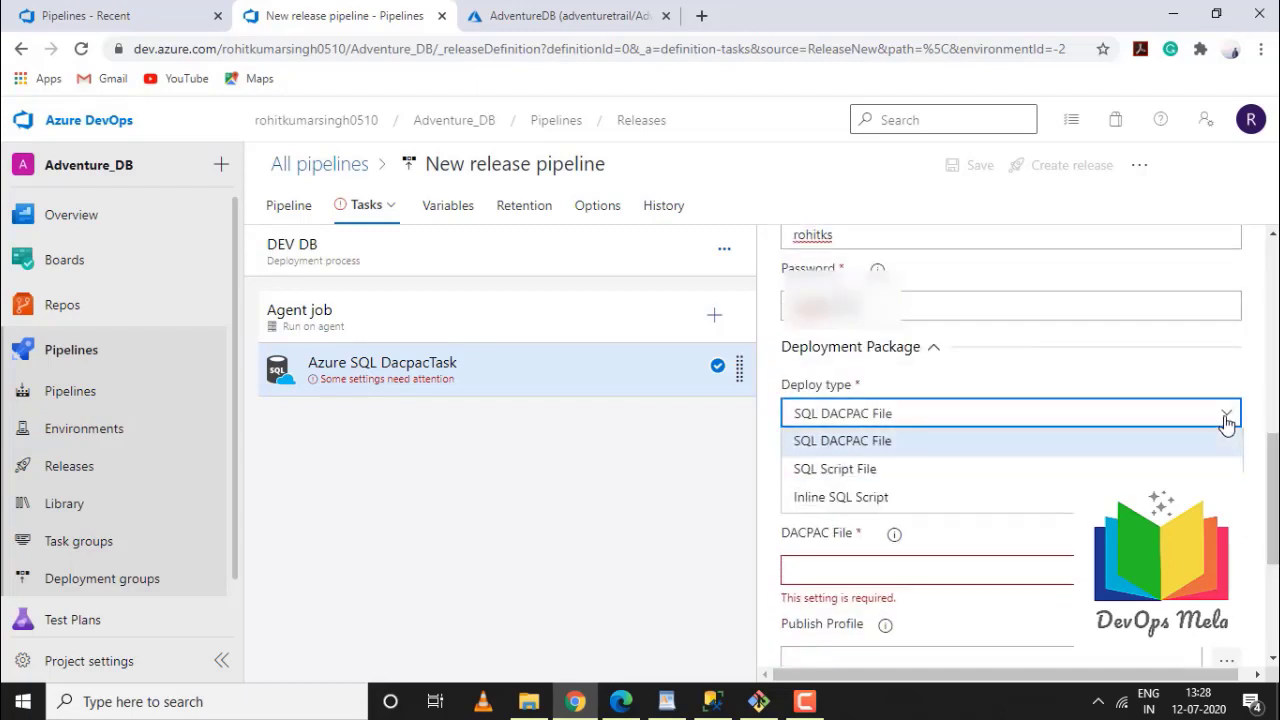
{"action": "left_click", "coordinate": [883, 441]}
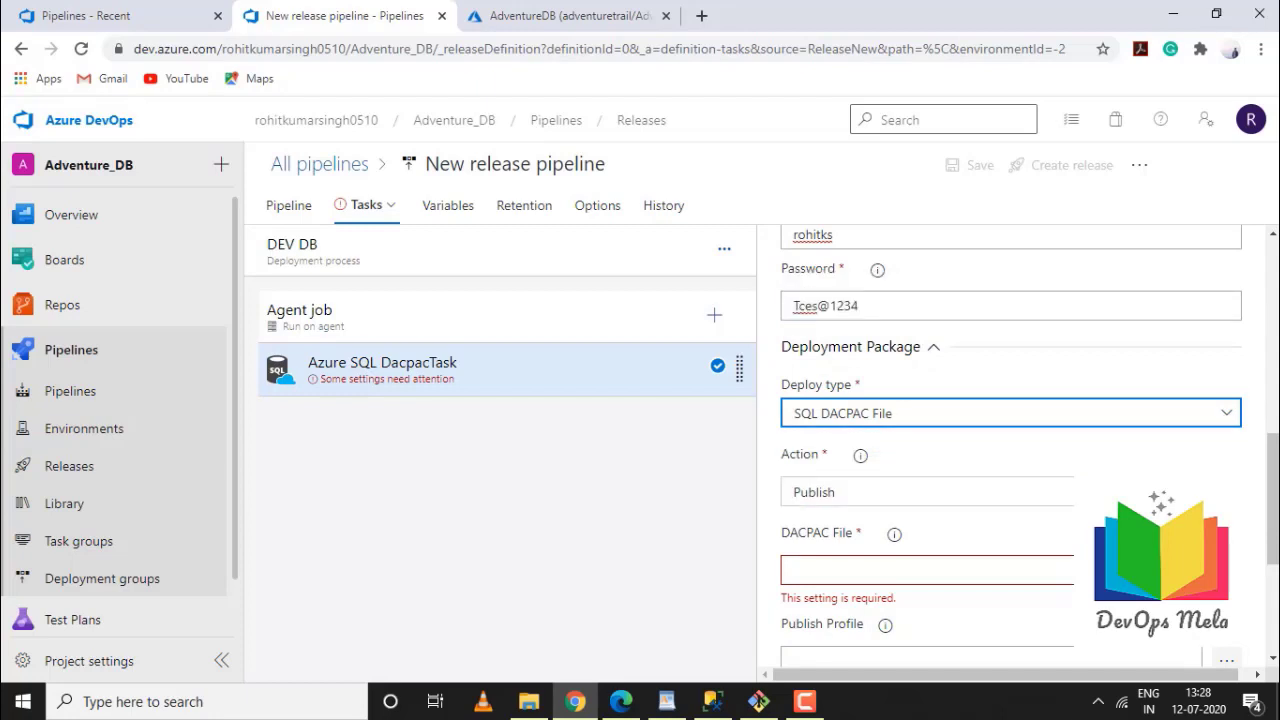
{"action": "left_click", "coordinate": [900, 492]}
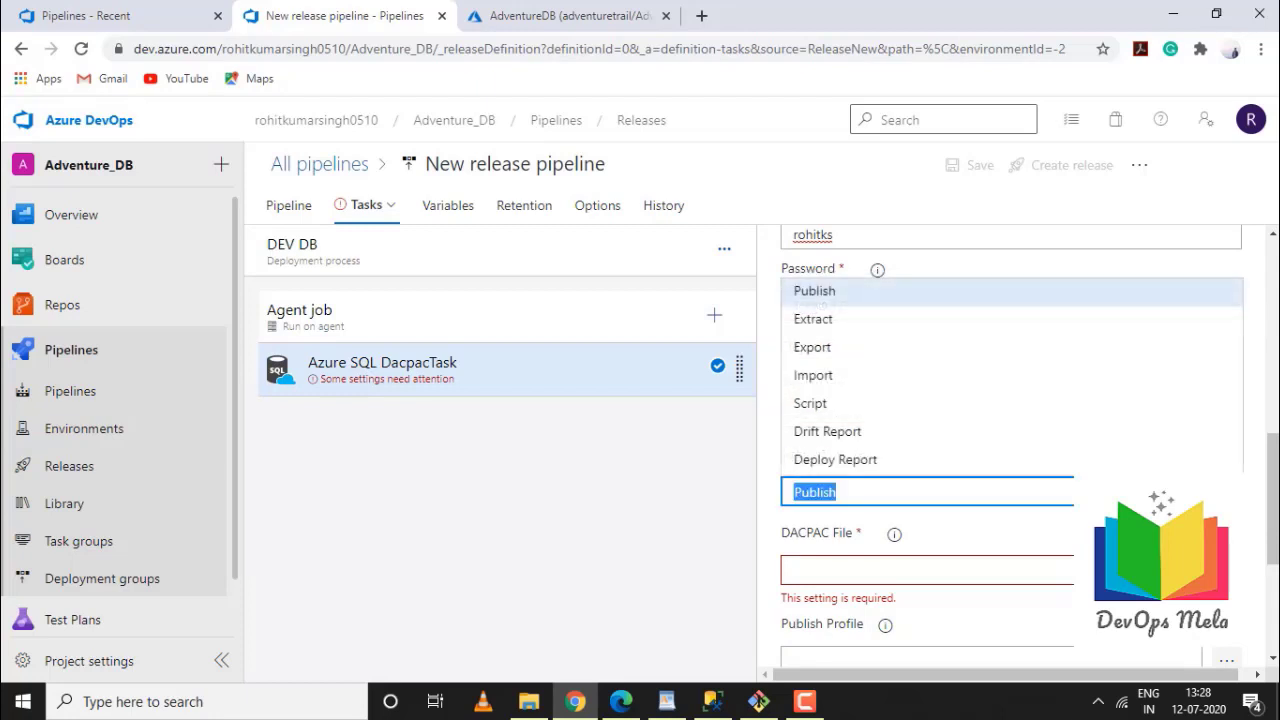
{"action": "left_click", "coordinate": [810, 300]}
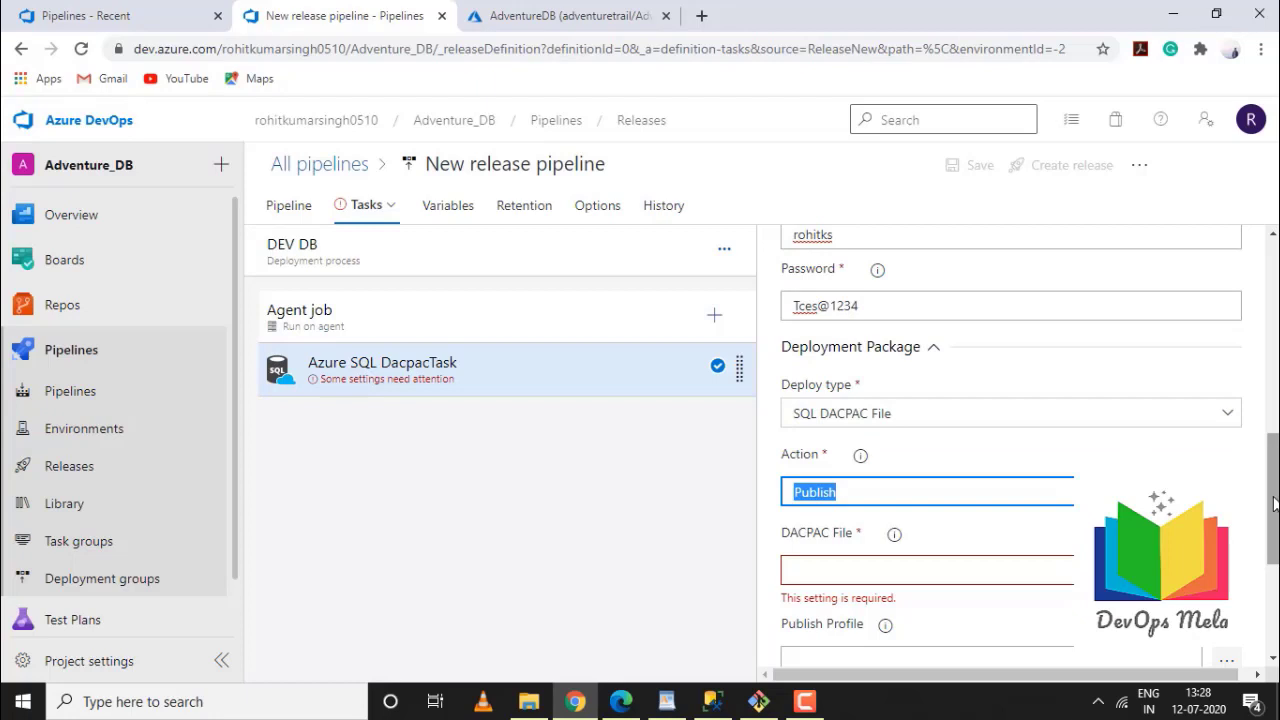
{"action": "left_click_drag", "start_coordinate": [1275, 503], "coordinate": [1275, 565]}
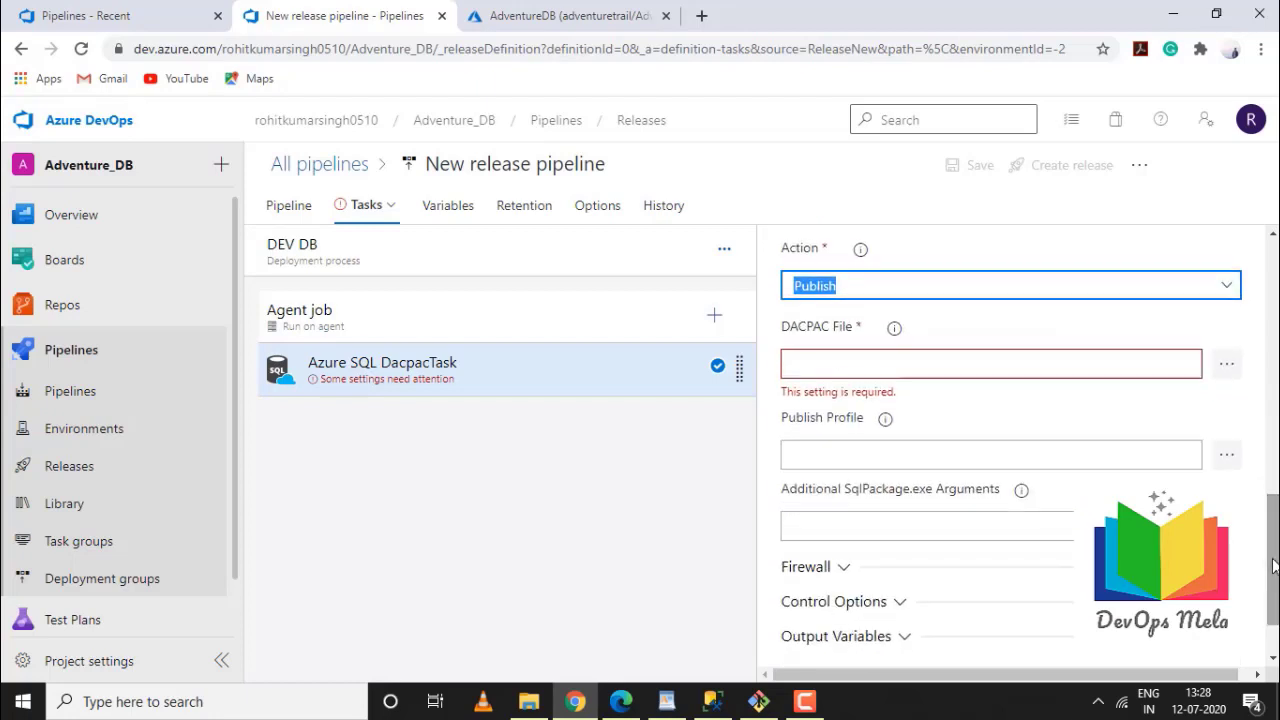
Choose _Adventure_DB_1/drop/AdventureWorks2012/bin/Release/AdventureWorks2012.dacpac as the DACPAC file
{"action": "left_click", "coordinate": [1225, 364]}
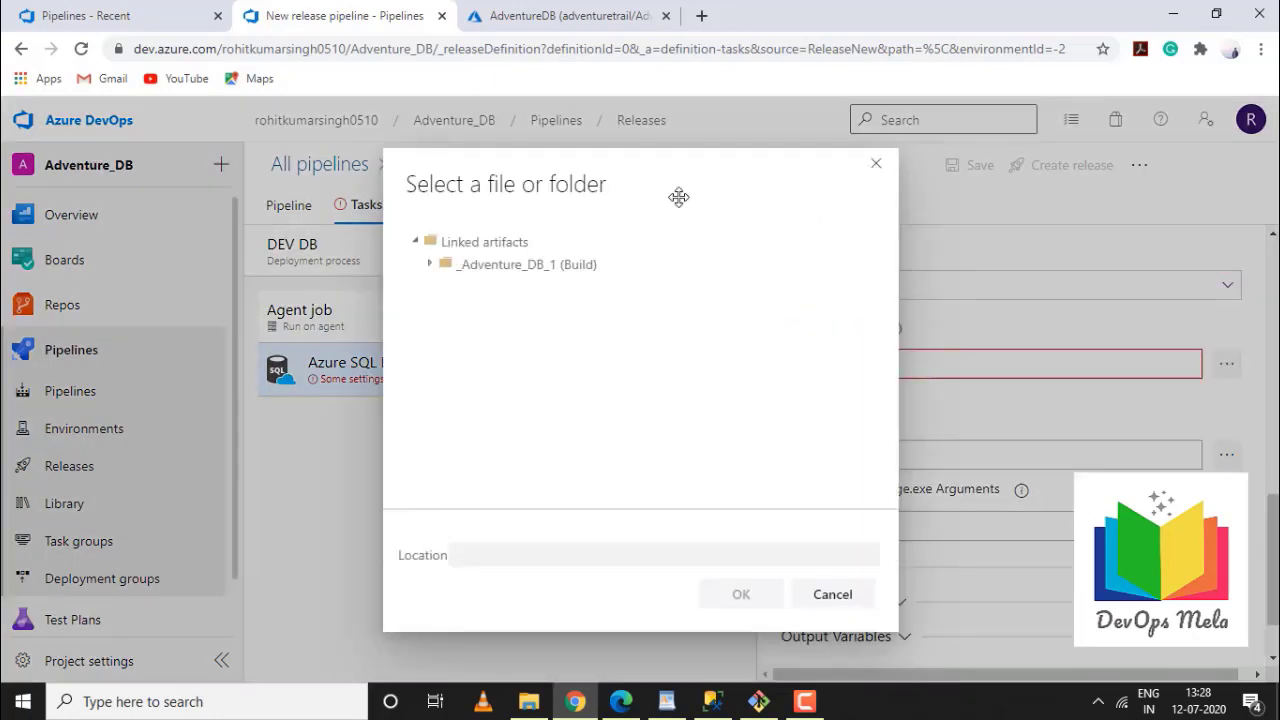
{"action": "left_click", "coordinate": [431, 268]}
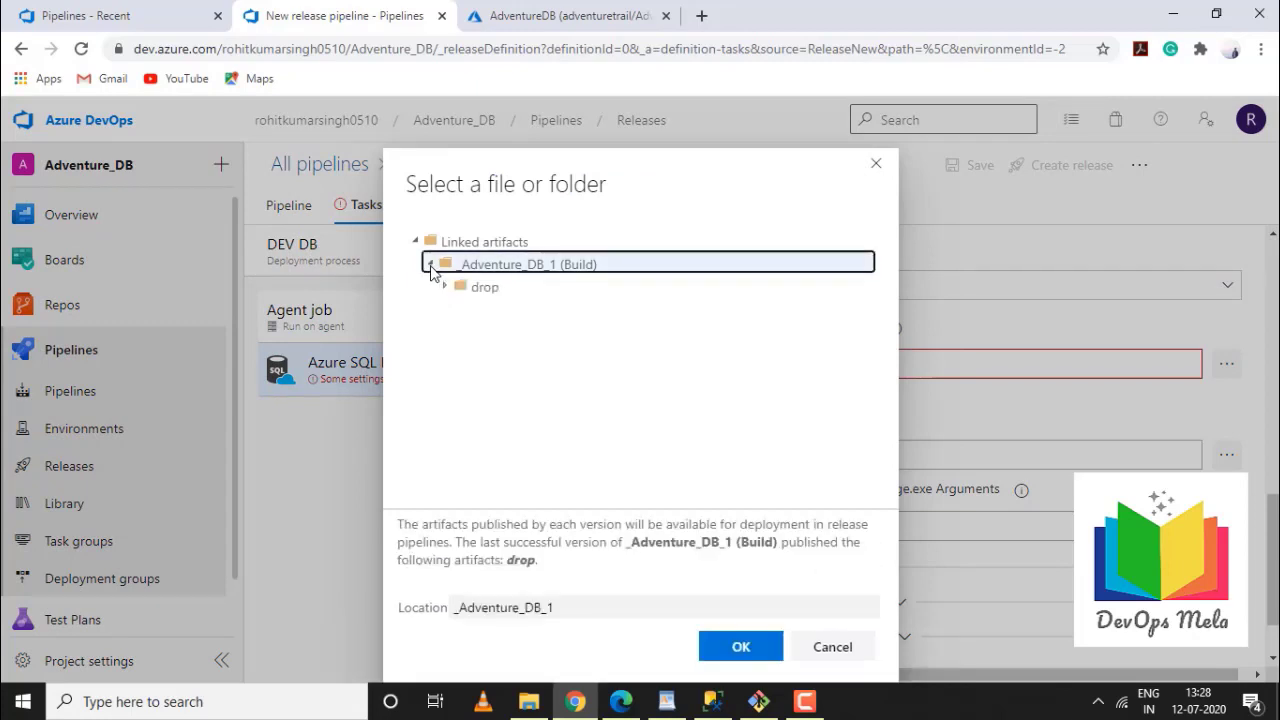
{"action": "left_click", "coordinate": [445, 286]}
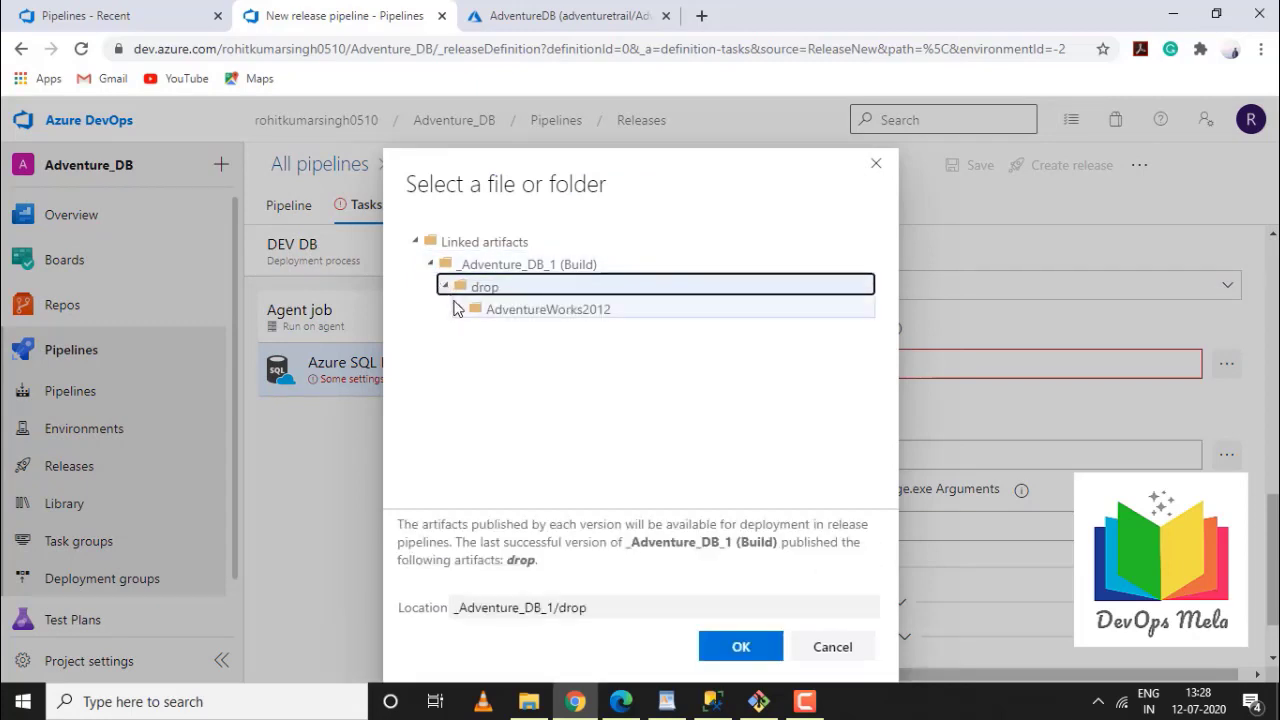
{"action": "left_click", "coordinate": [459, 308]}
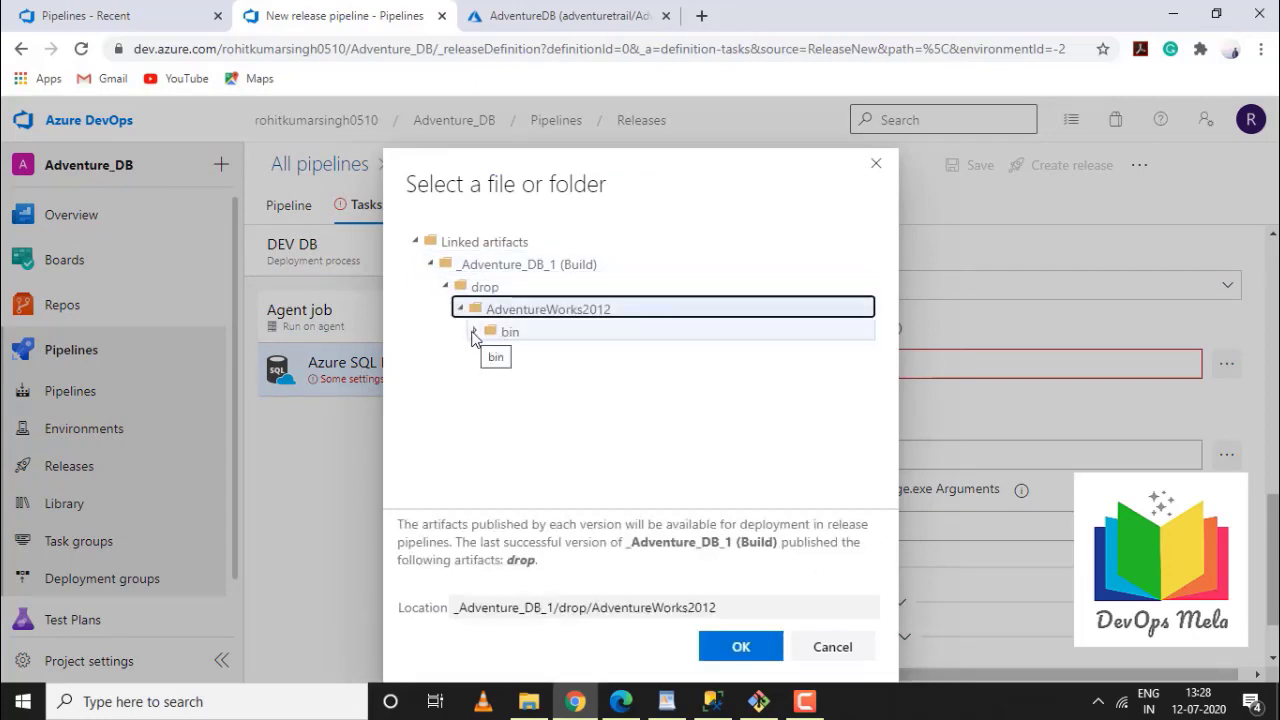
{"action": "left_click", "coordinate": [474, 333]}
{"action": "left_click", "coordinate": [487, 355]}
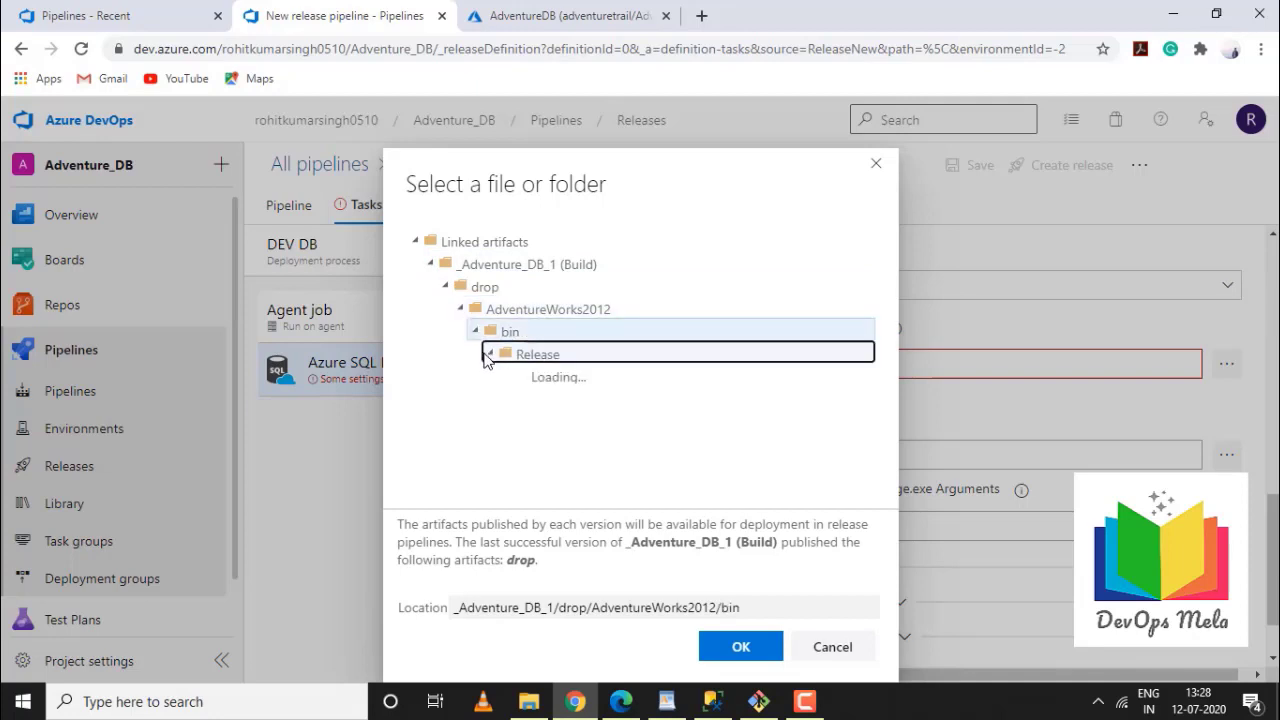
{"action": "left_click", "coordinate": [552, 378]}
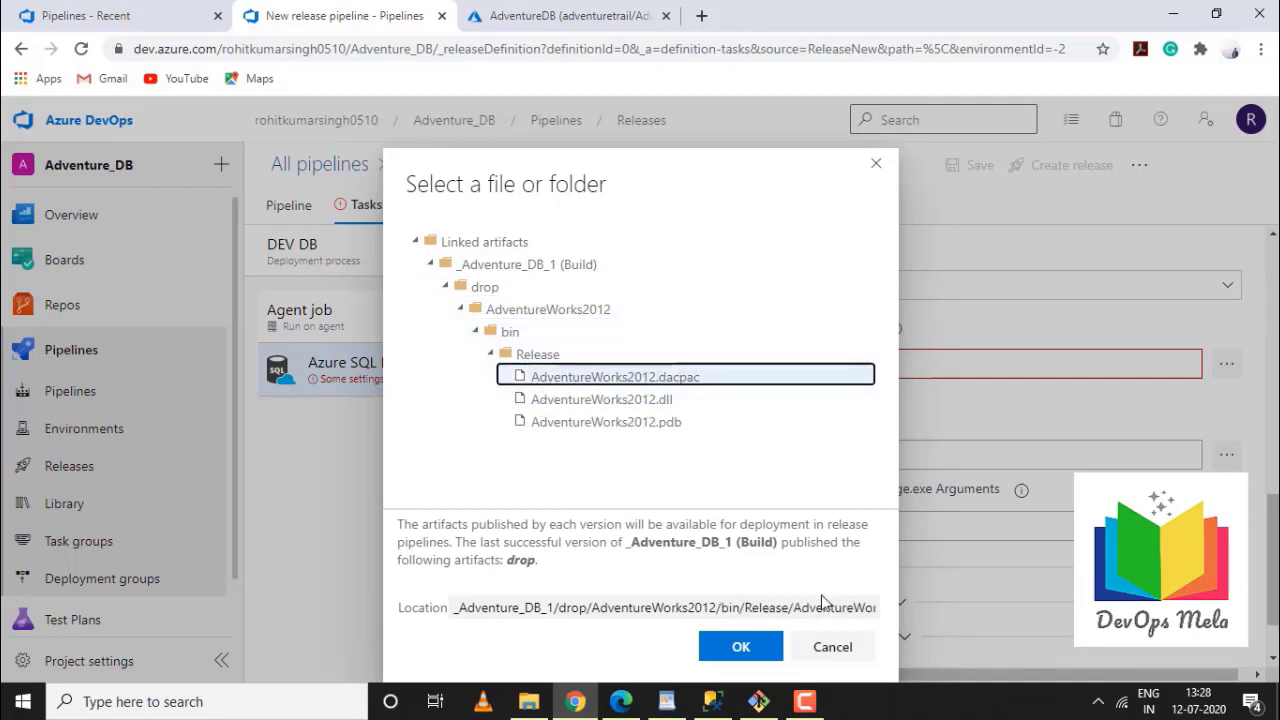
{"action": "left_click", "coordinate": [741, 646]}
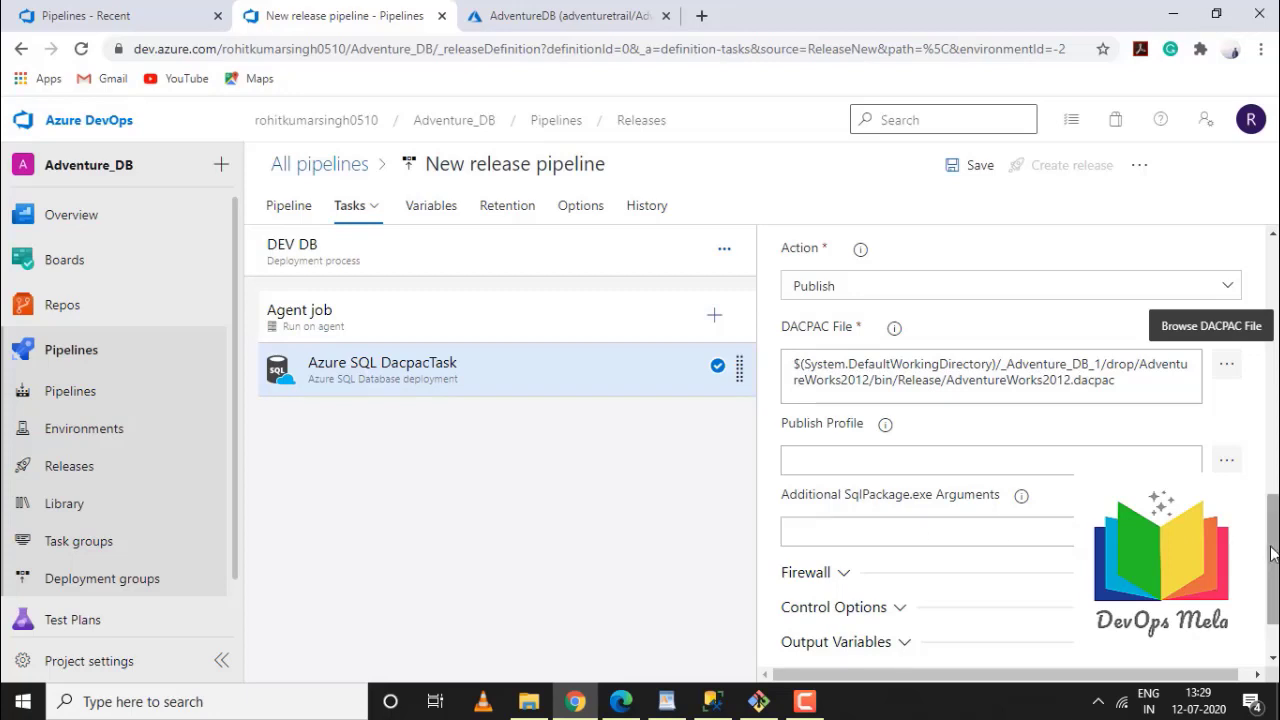
Review the task's Firewall, Control Options and Output Variables sections, then view the pipeline variables
{"action": "scroll", "coordinate": [1265, 594], "scroll_direction": "down", "scroll_amount": 2}
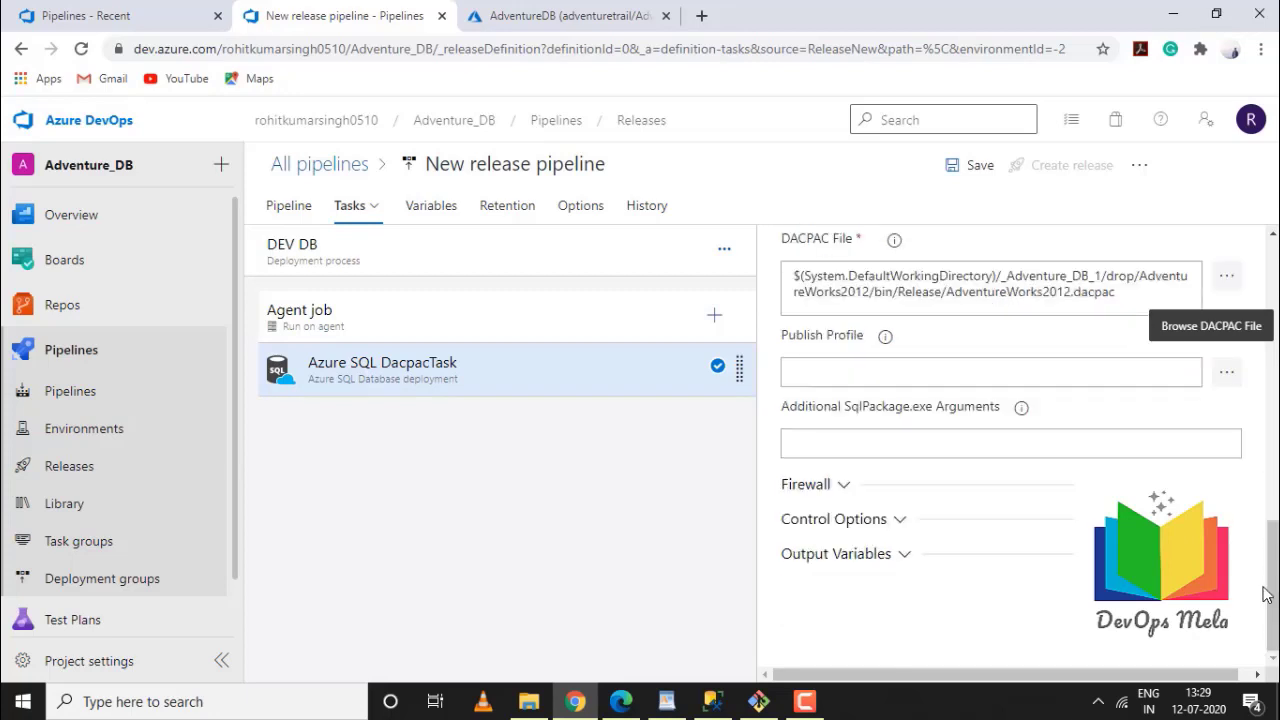
{"action": "left_click", "coordinate": [845, 487]}
{"action": "left_click", "coordinate": [846, 489]}
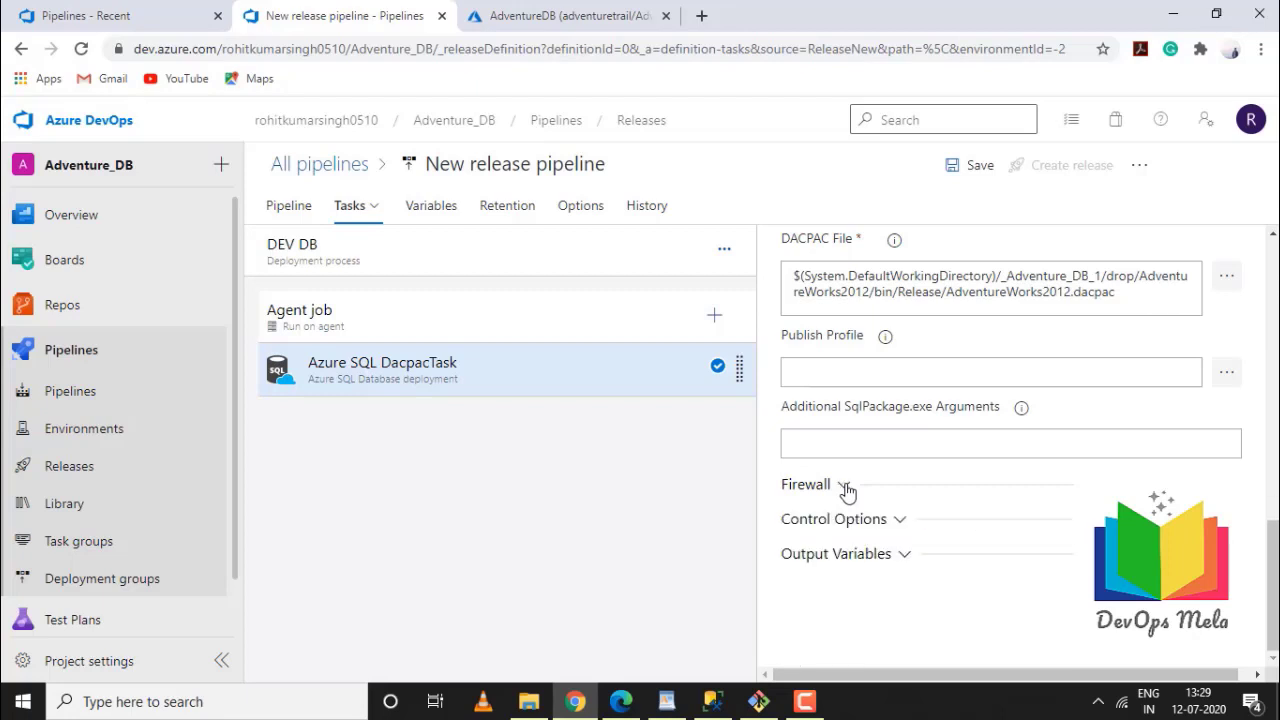
{"action": "left_click", "coordinate": [886, 521]}
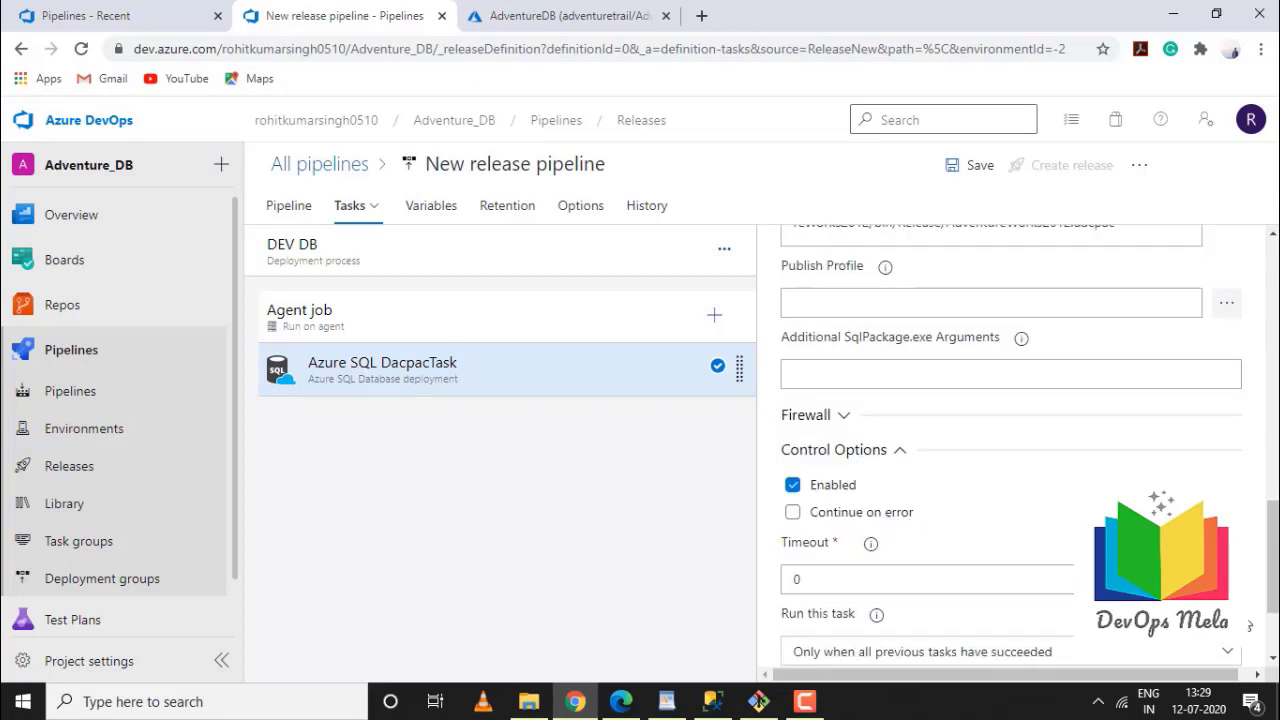
{"action": "left_click_drag", "start_coordinate": [1272, 592], "coordinate": [1272, 612]}
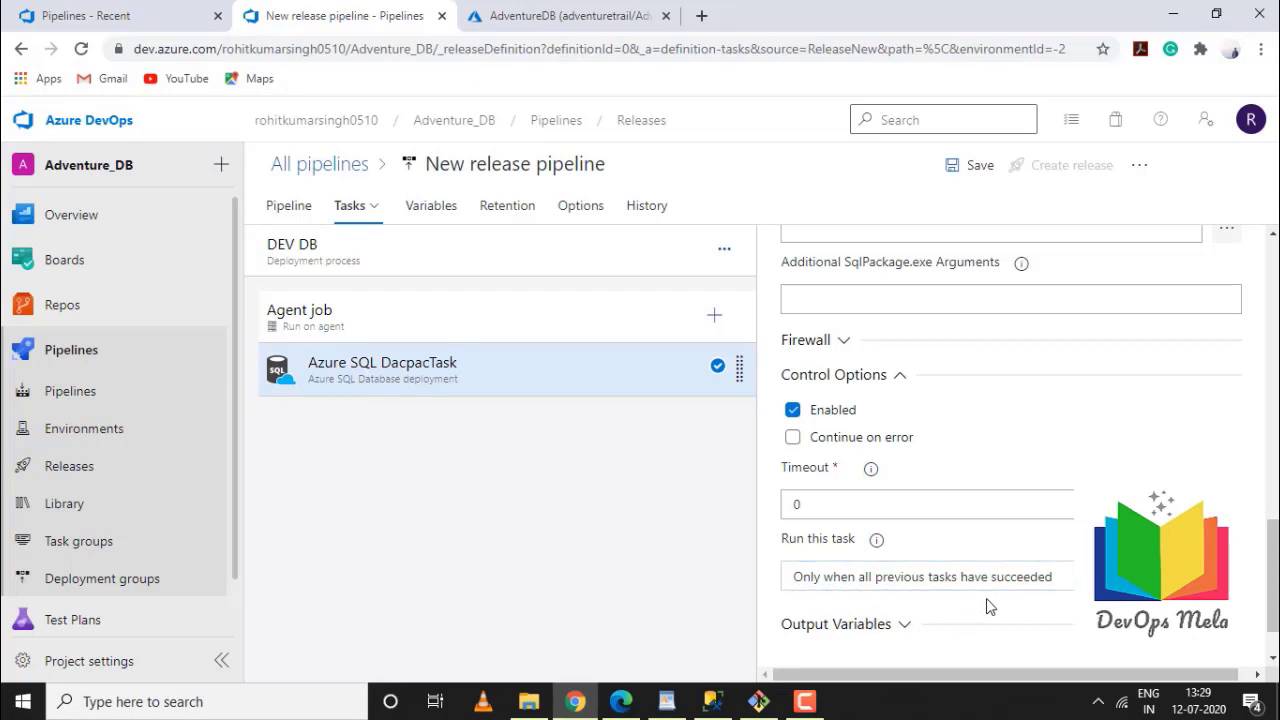
{"action": "left_click", "coordinate": [899, 375]}
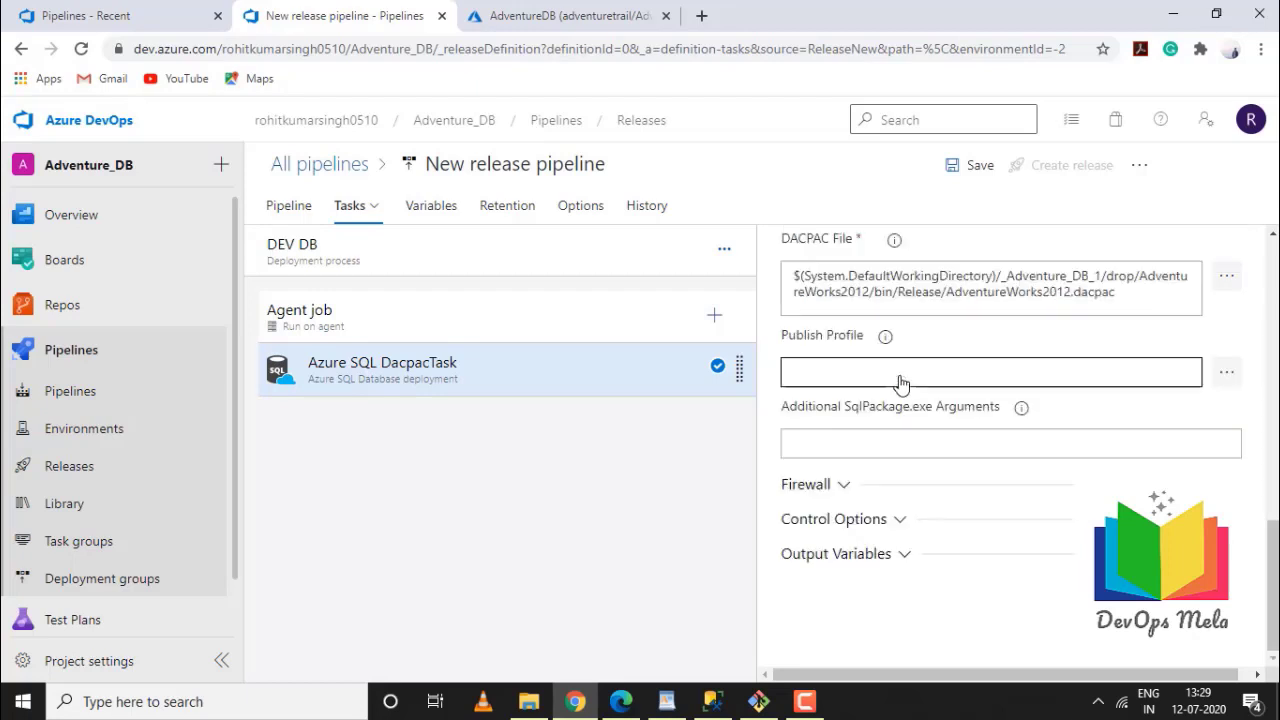
{"action": "left_click", "coordinate": [905, 558]}
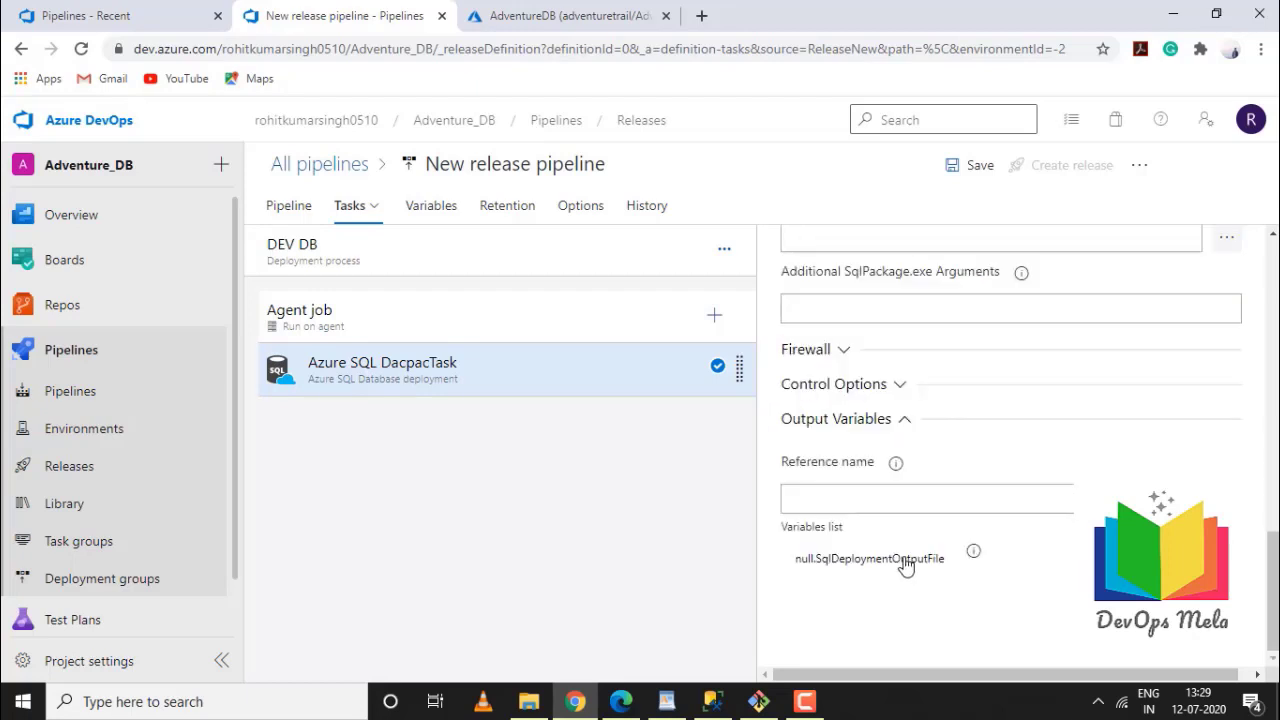
{"action": "left_click", "coordinate": [903, 420]}
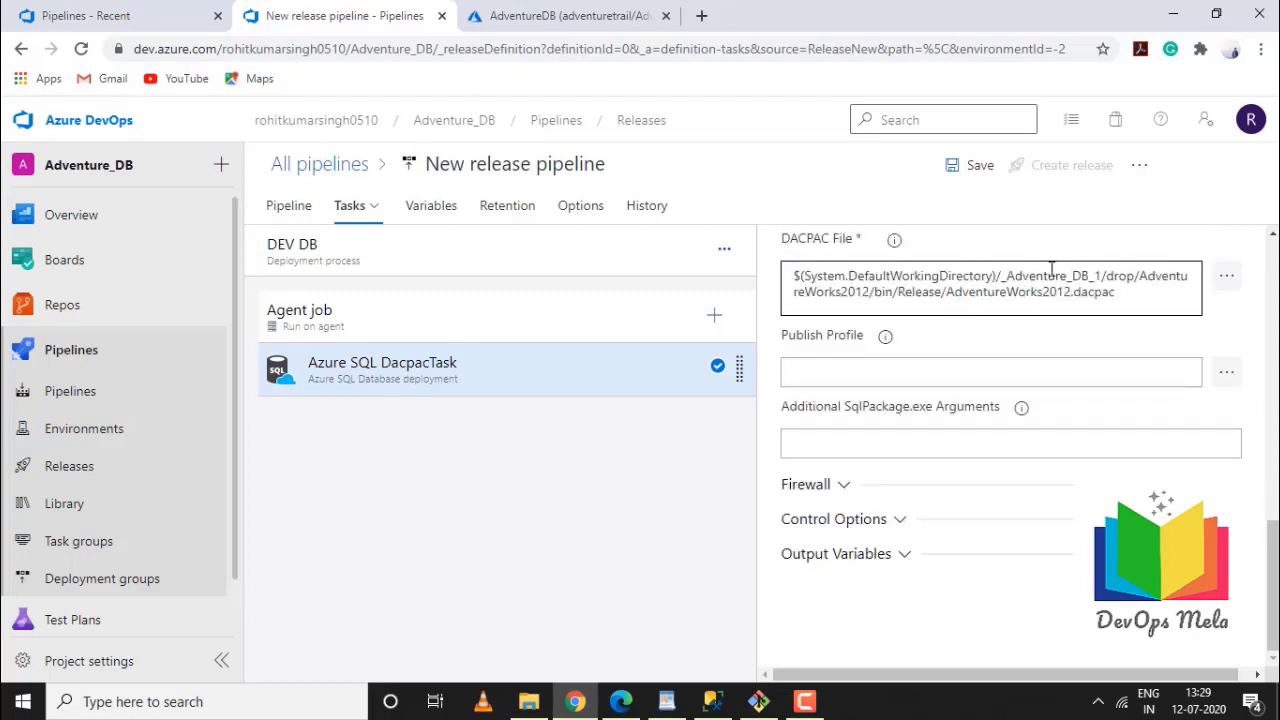
{"action": "left_click", "coordinate": [436, 208]}
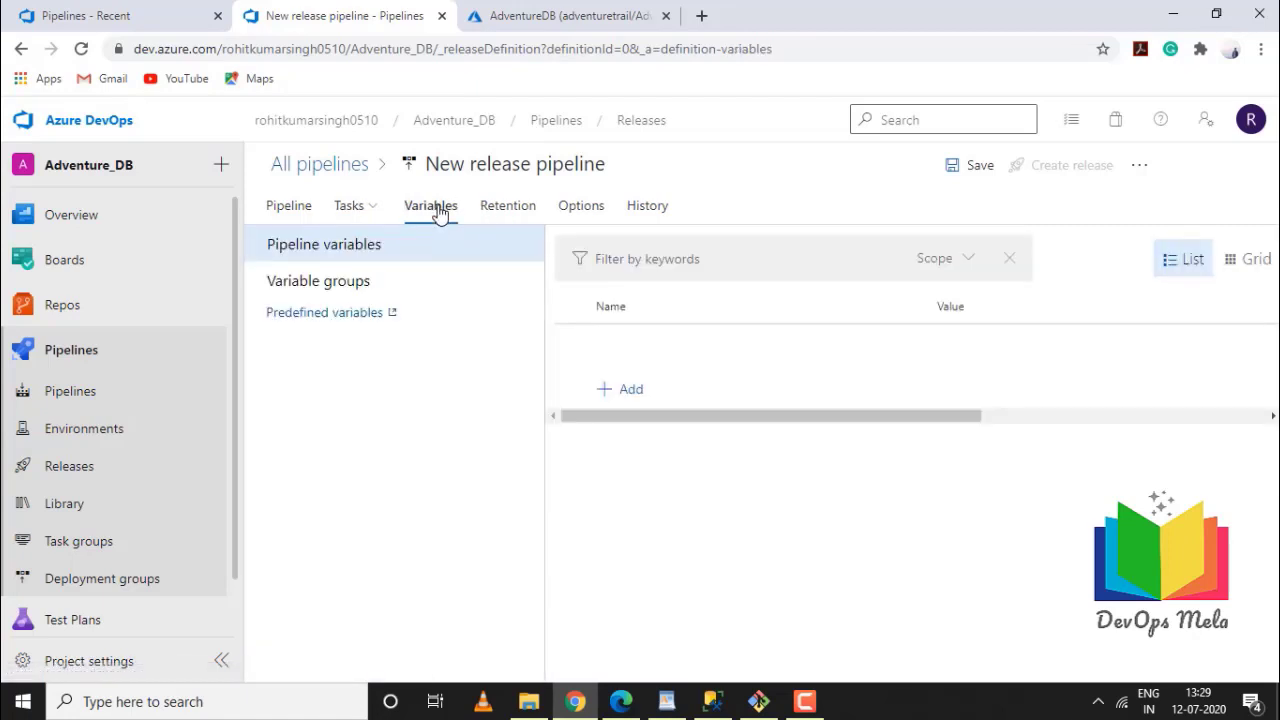
Review variable groups, retention of 30 days and 3 releases, and the Options integrations
{"action": "left_click", "coordinate": [333, 285]}
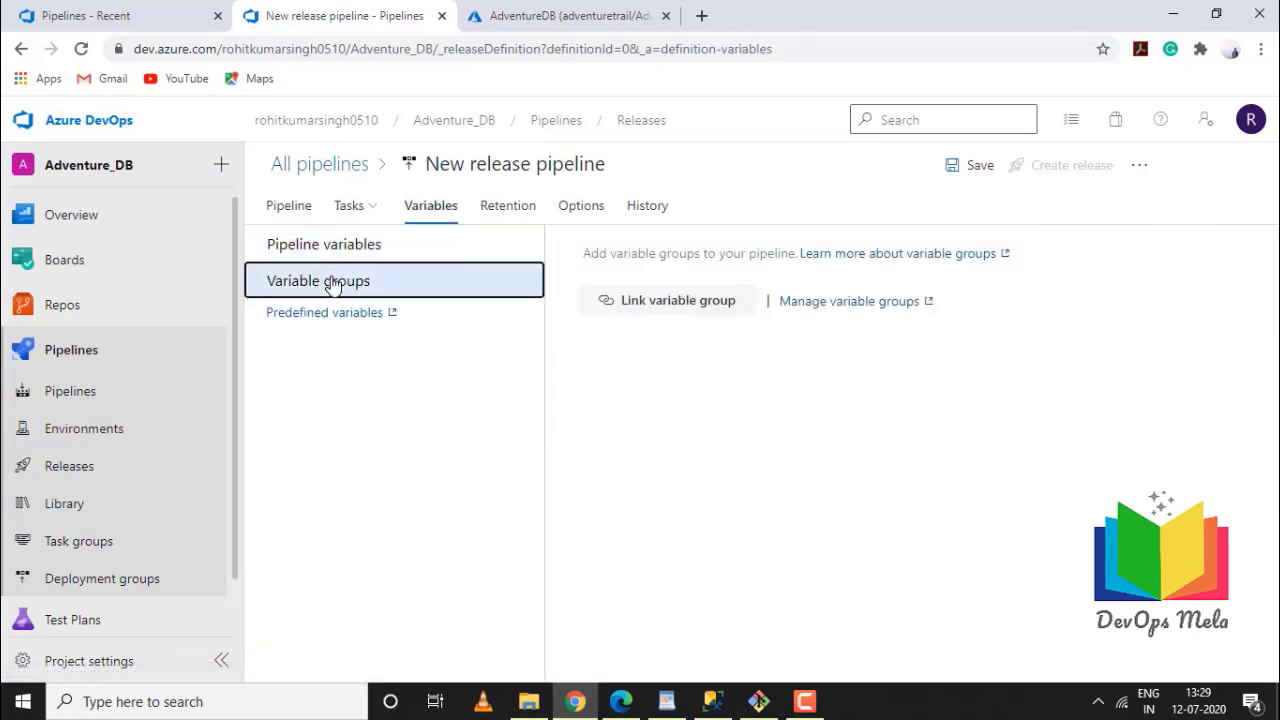
{"action": "left_click", "coordinate": [349, 246]}
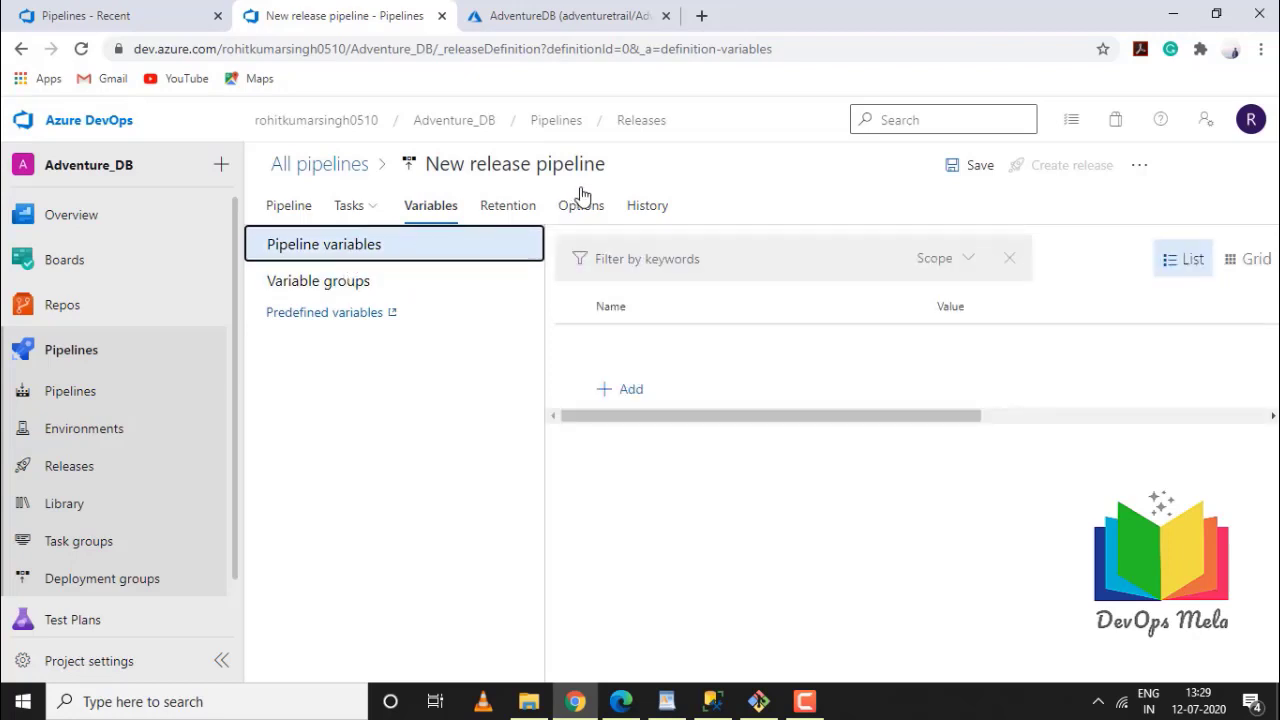
{"action": "left_click", "coordinate": [527, 205]}
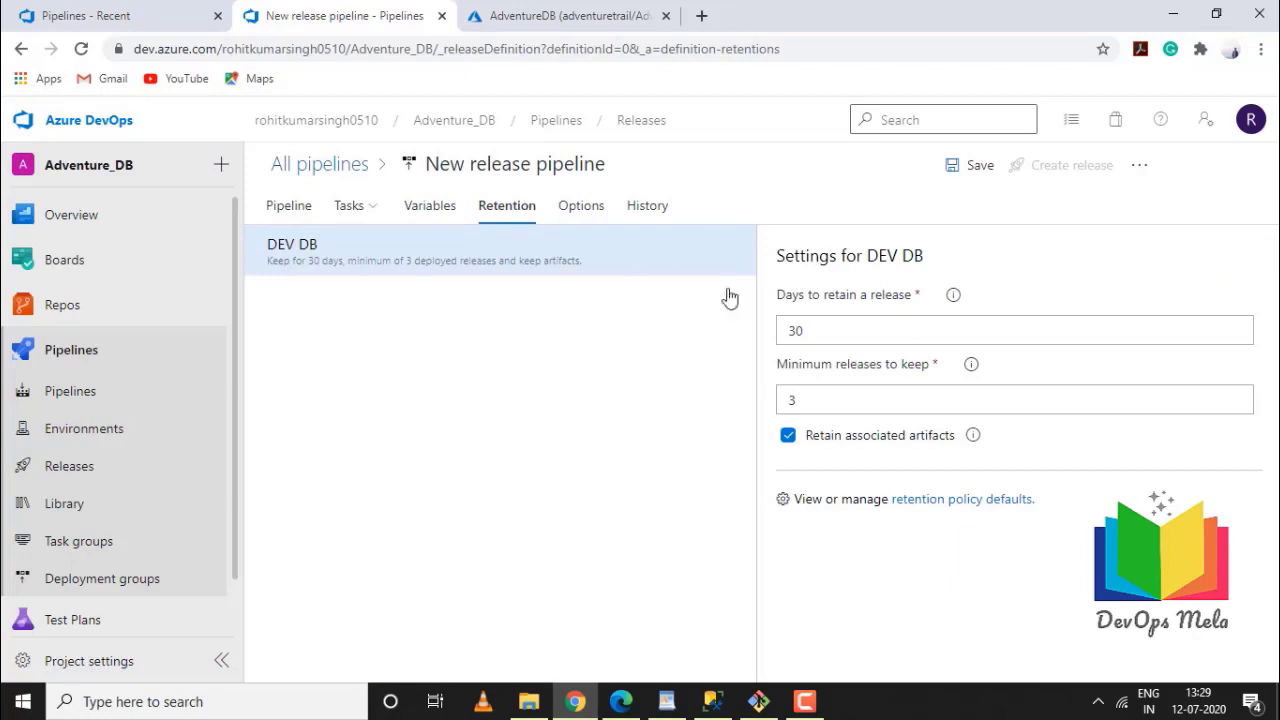
{"action": "double_click", "coordinate": [934, 343]}
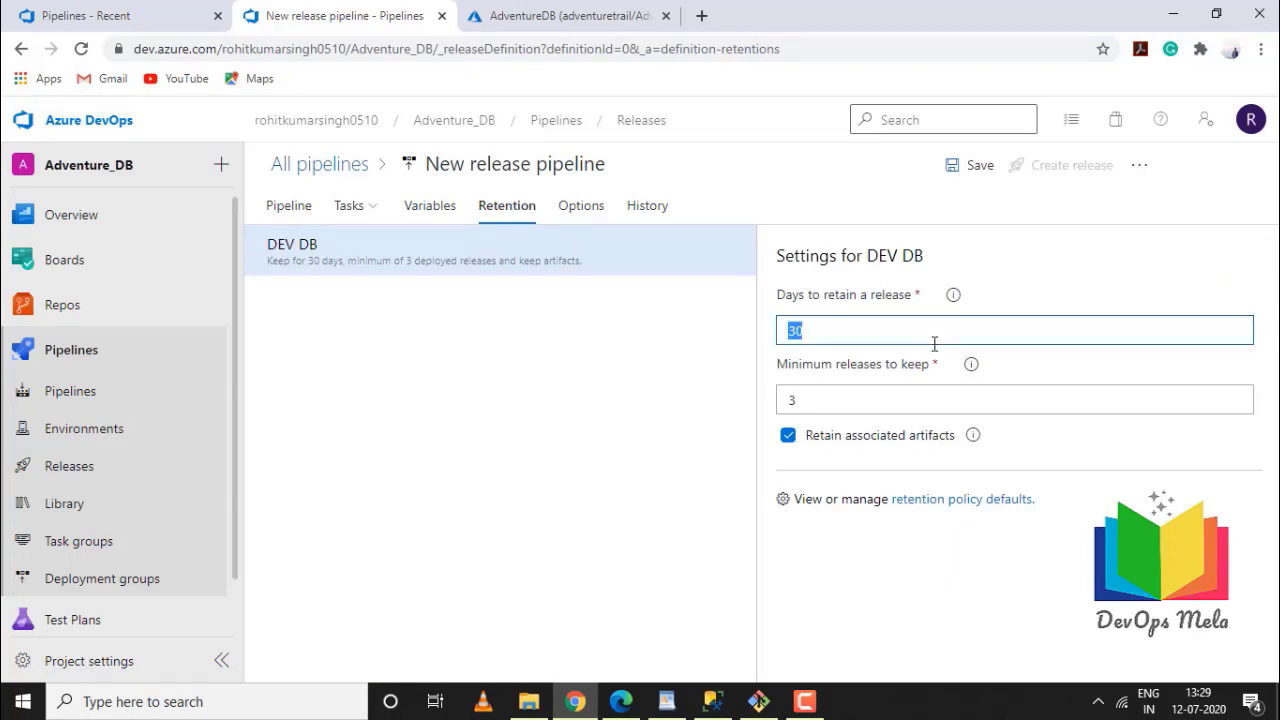
{"action": "double_click", "coordinate": [836, 402]}
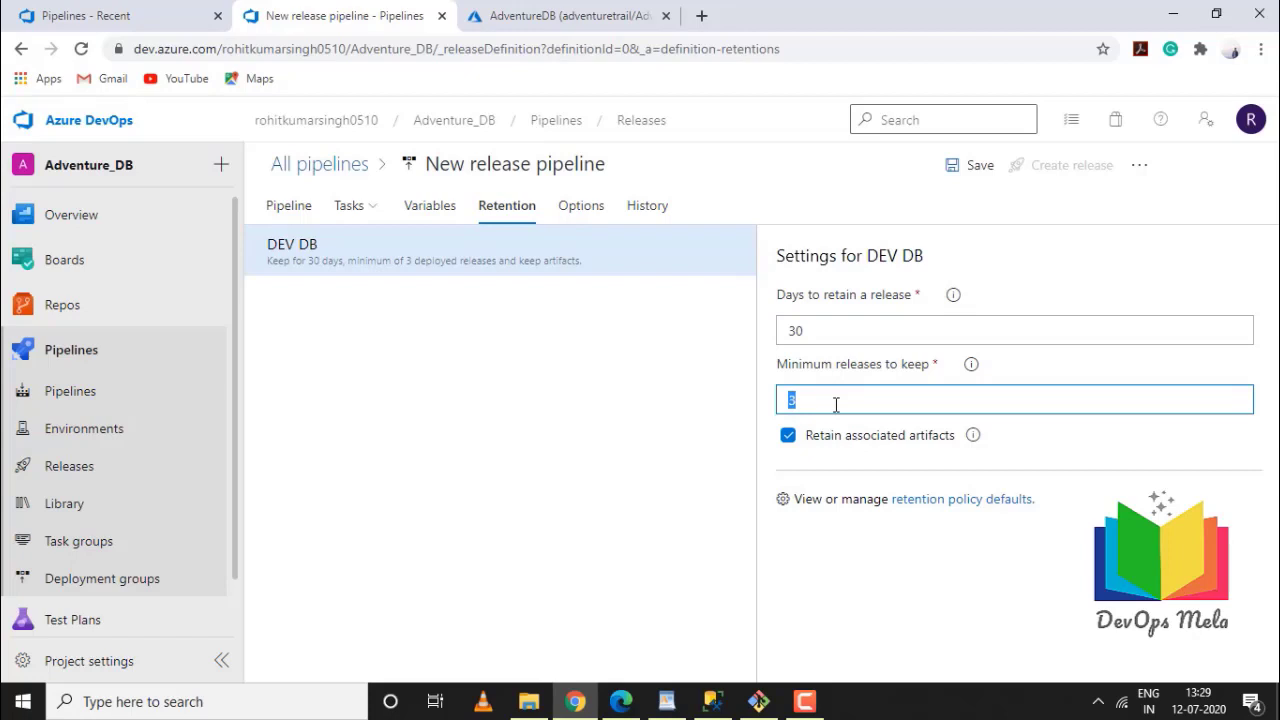
{"action": "double_click", "coordinate": [831, 332]}
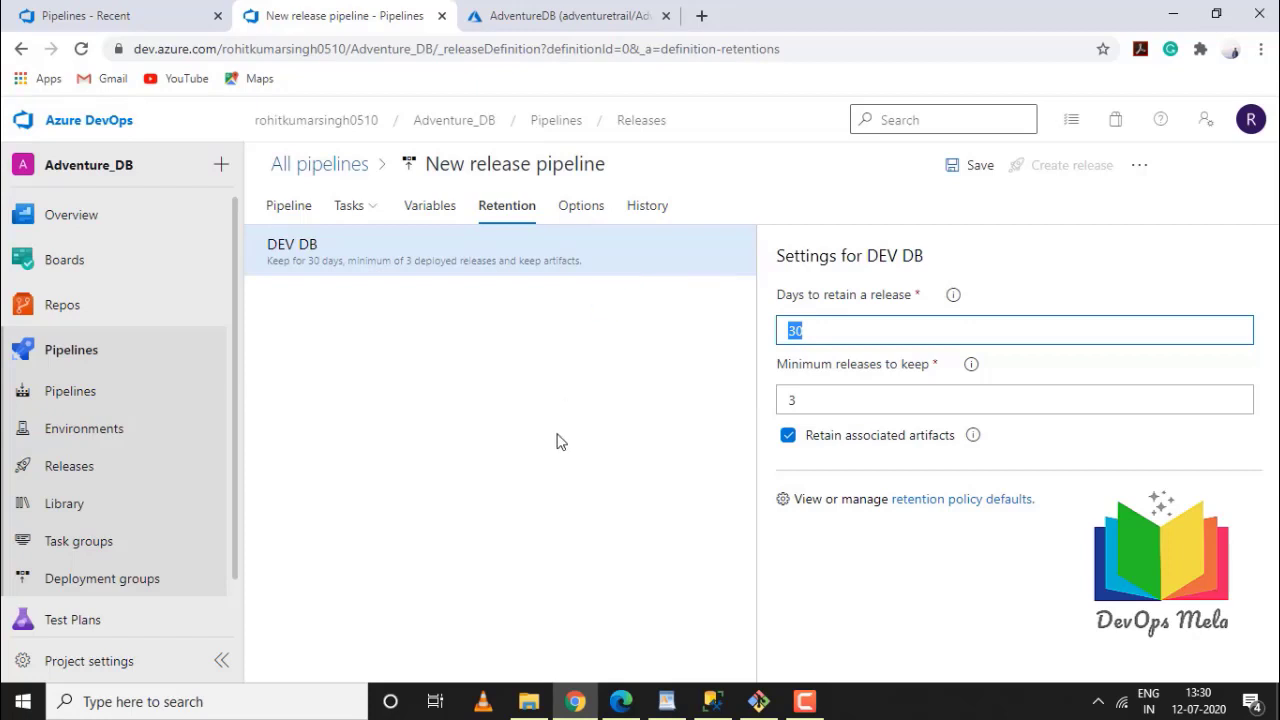
{"action": "left_click", "coordinate": [586, 215]}
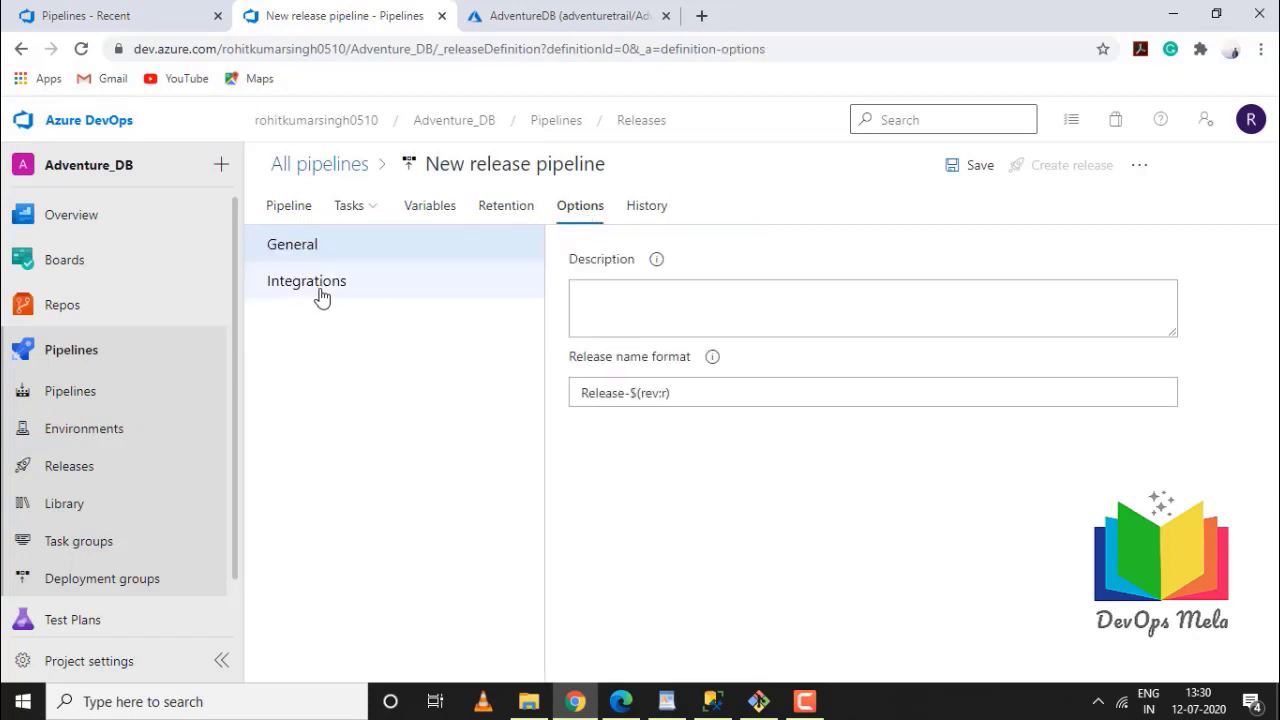
{"action": "left_click", "coordinate": [320, 295]}
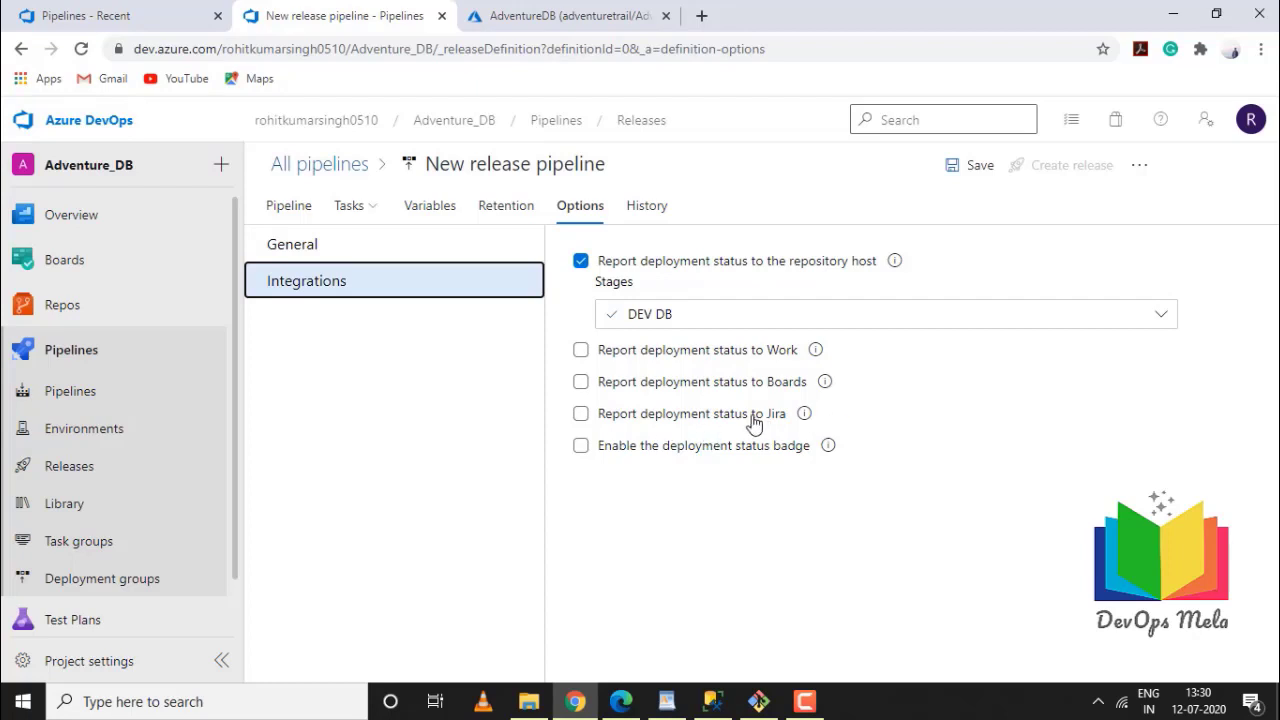
Check the pipeline's change history, then bring up the Save dialog targeting the root folder
{"action": "left_click", "coordinate": [644, 212]}
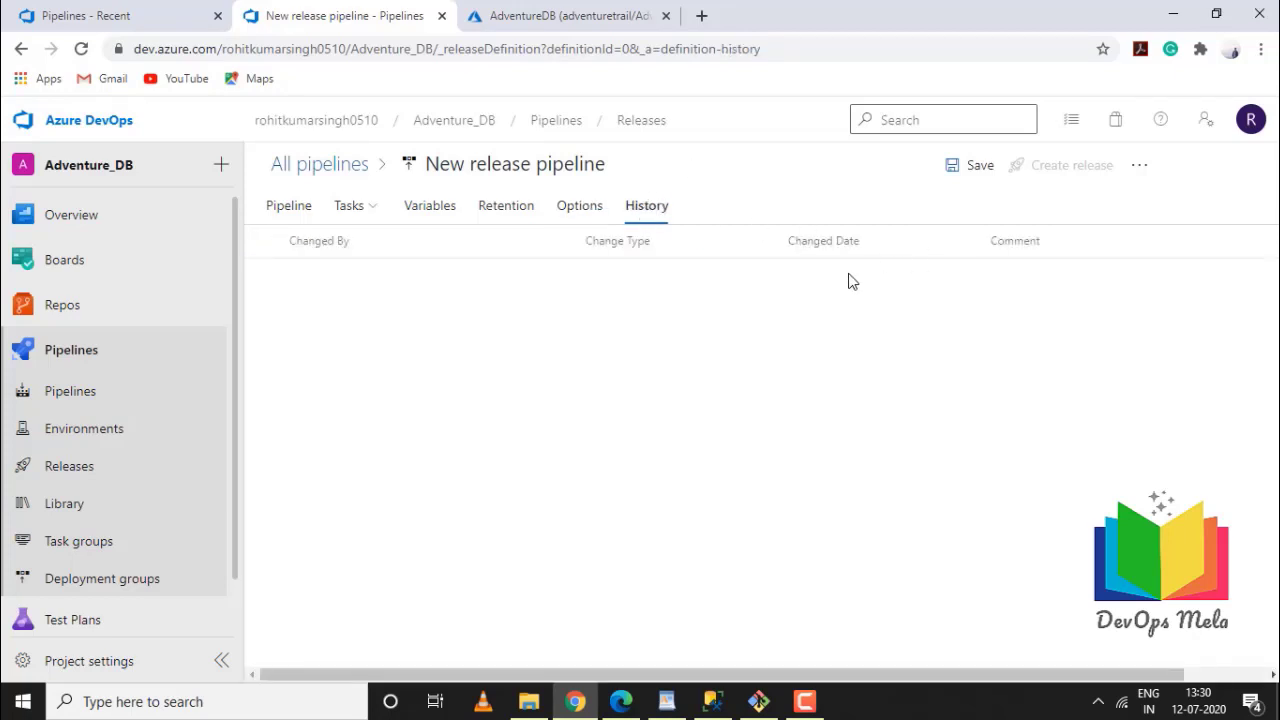
{"action": "left_click", "coordinate": [972, 167]}
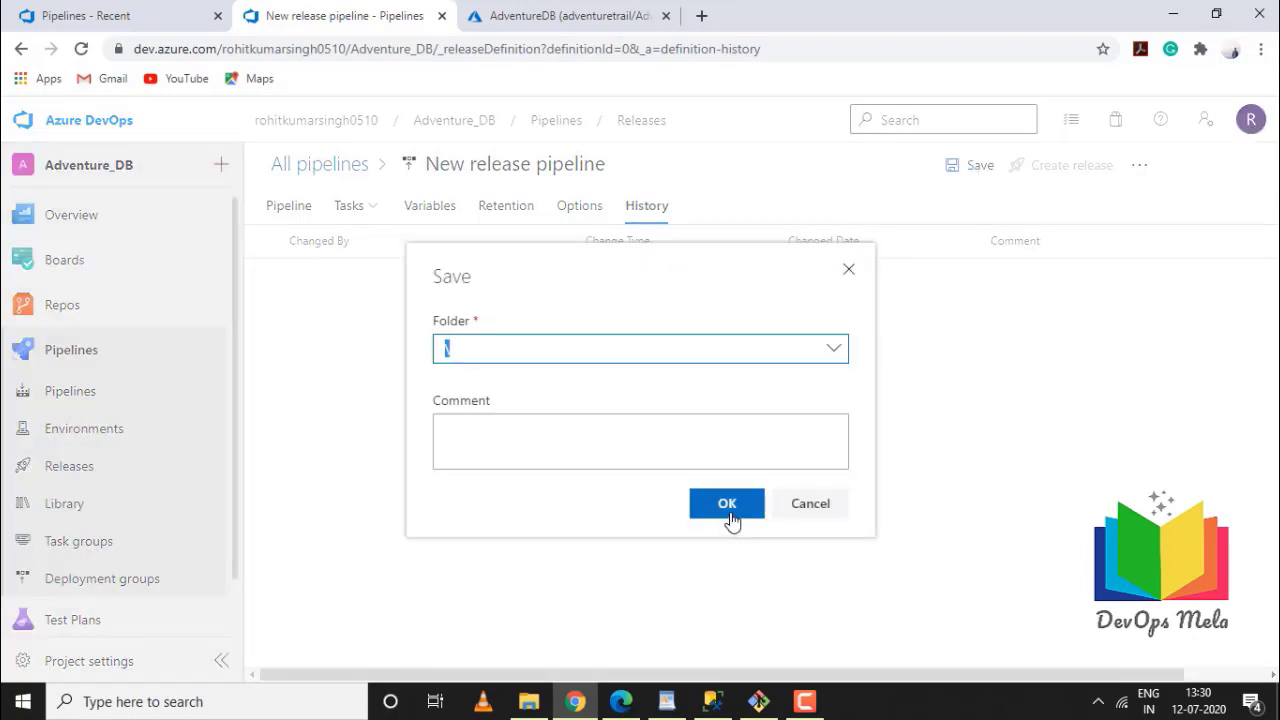
Save the pipeline to the root folder and create Release-1 from artifact version 20200712.1
{"action": "left_click", "coordinate": [730, 515]}
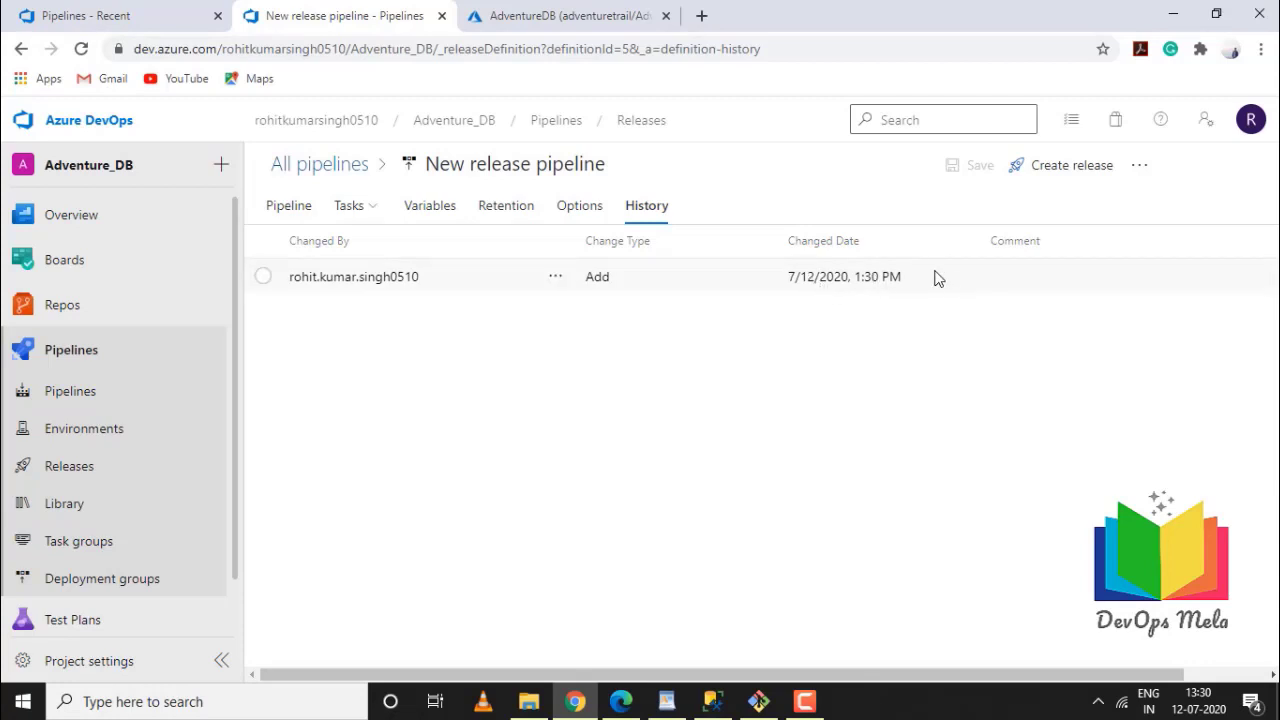
{"action": "left_click", "coordinate": [293, 207]}
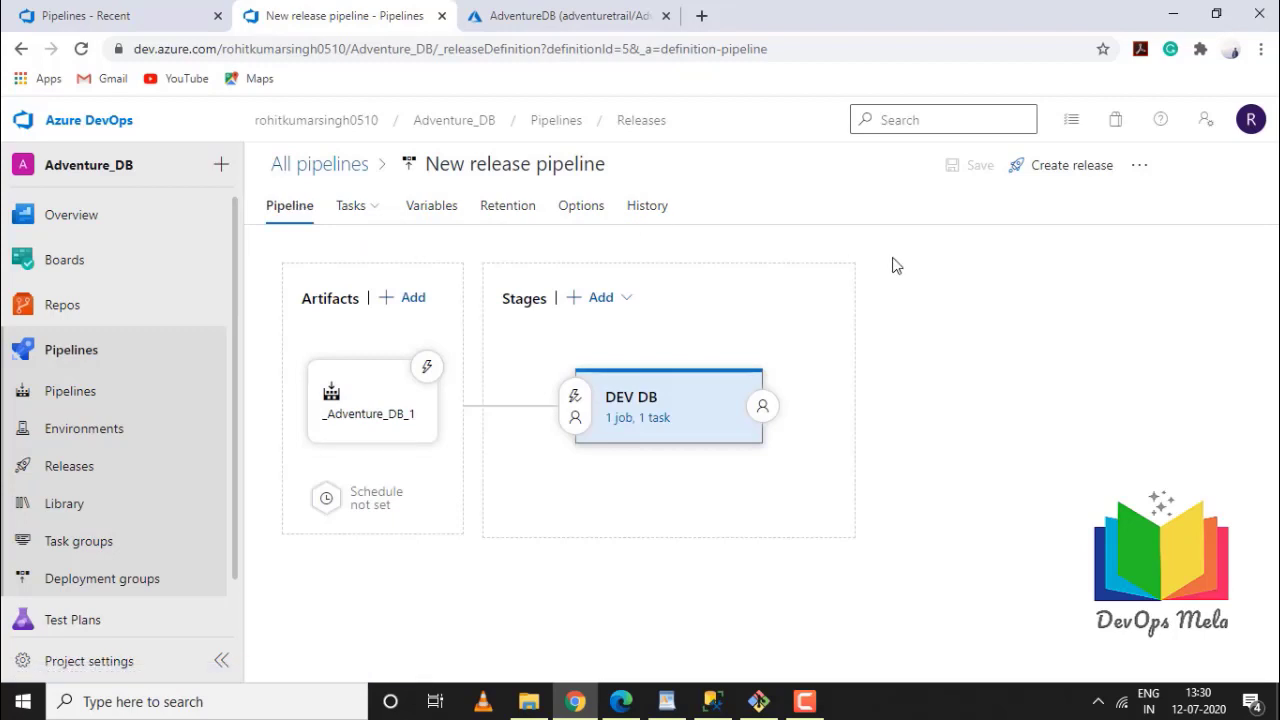
{"action": "left_click", "coordinate": [1068, 175]}
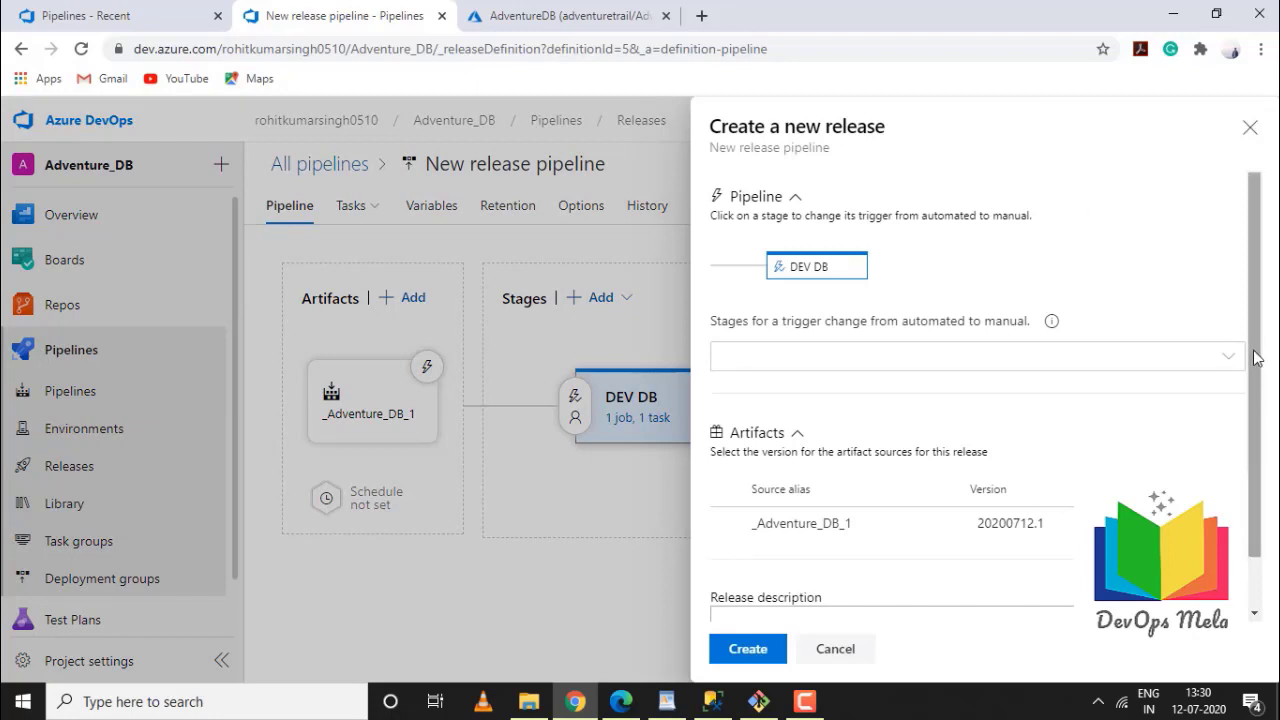
{"action": "scroll", "coordinate": [1248, 378], "scroll_direction": "down", "scroll_amount": 1}
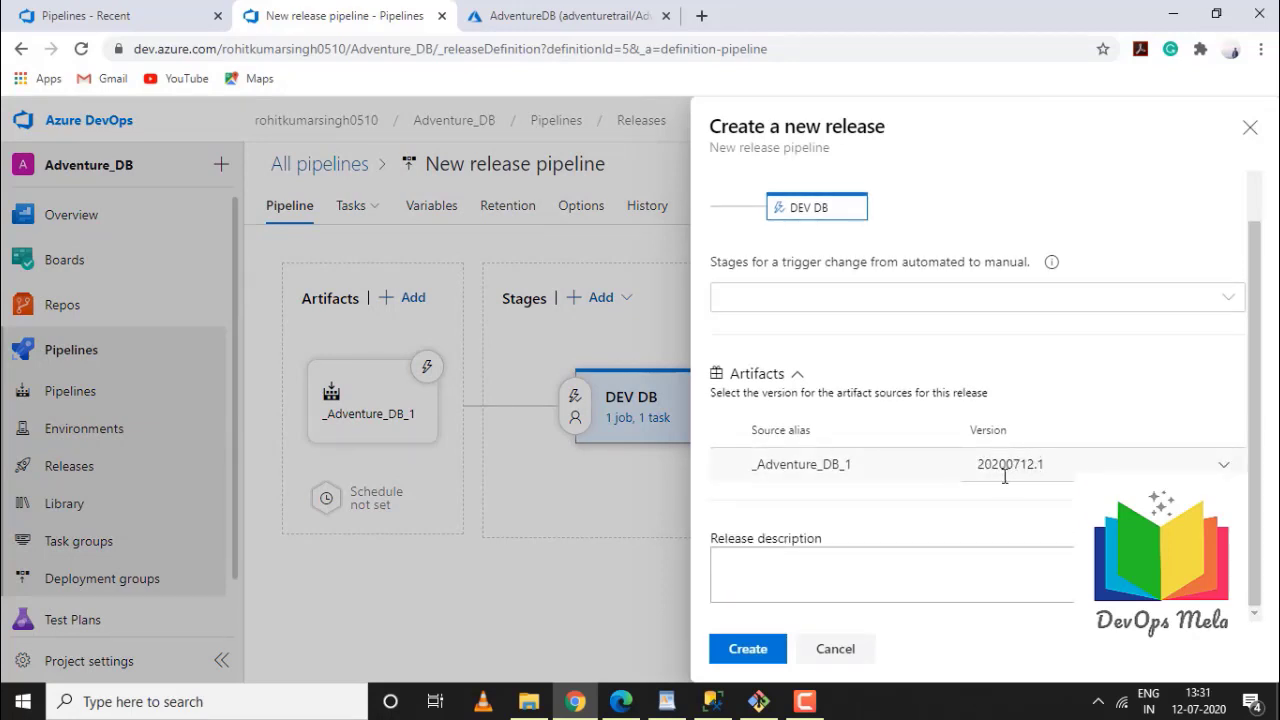
{"action": "left_click", "coordinate": [741, 660]}
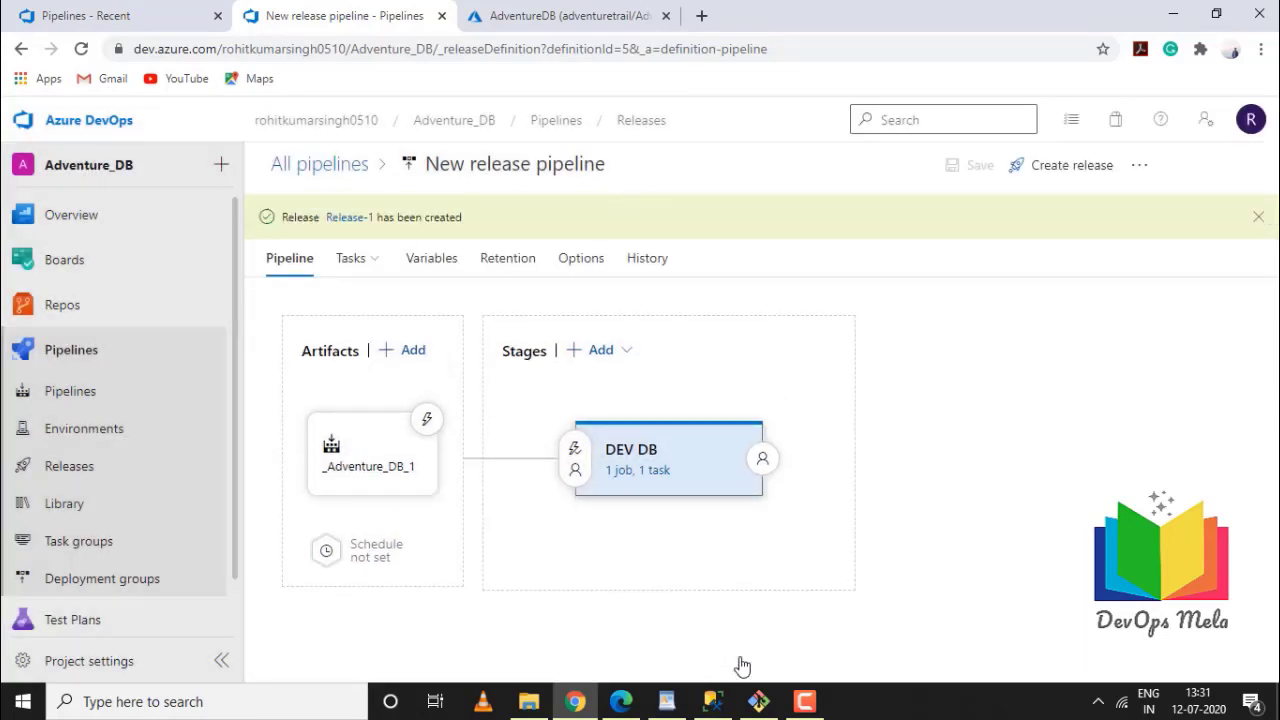
Watch Release-1's refreshed DEV DB deployment logs, then view AdventureDB in the Azure portal
{"action": "left_click", "coordinate": [354, 219]}
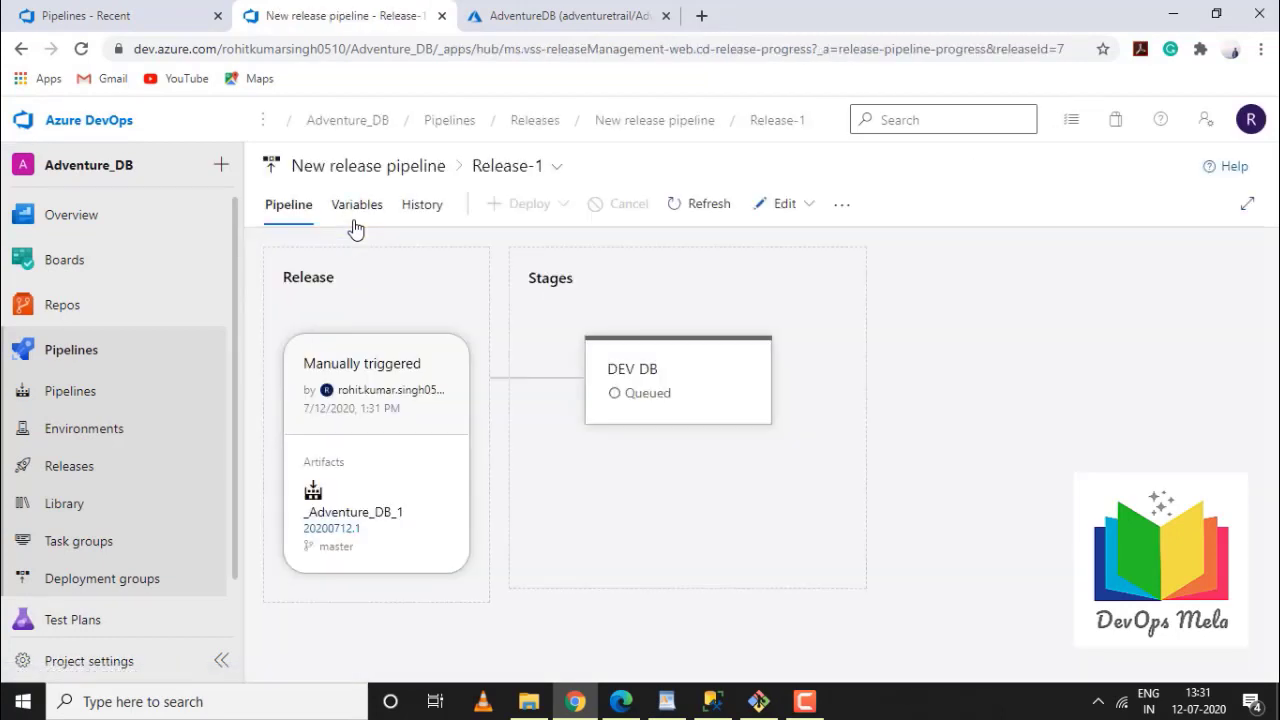
{"action": "mouse_move", "coordinate": [692, 420]}
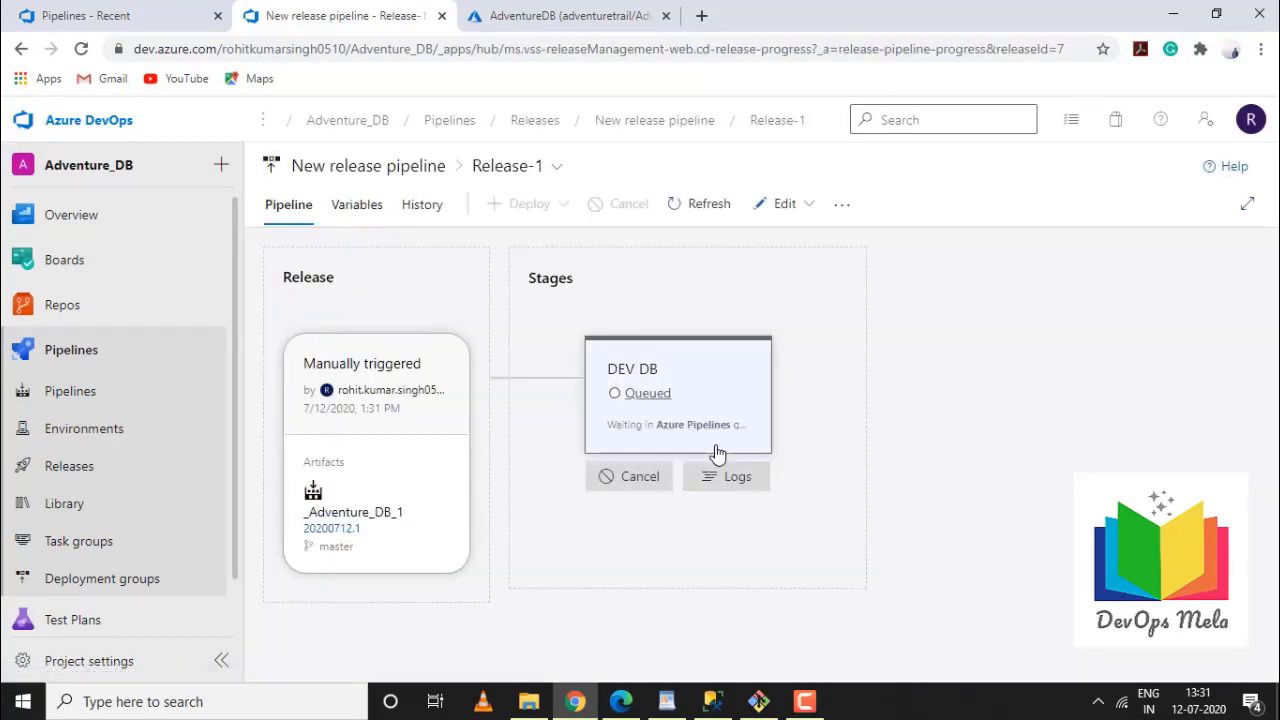
{"action": "left_click", "coordinate": [722, 477]}
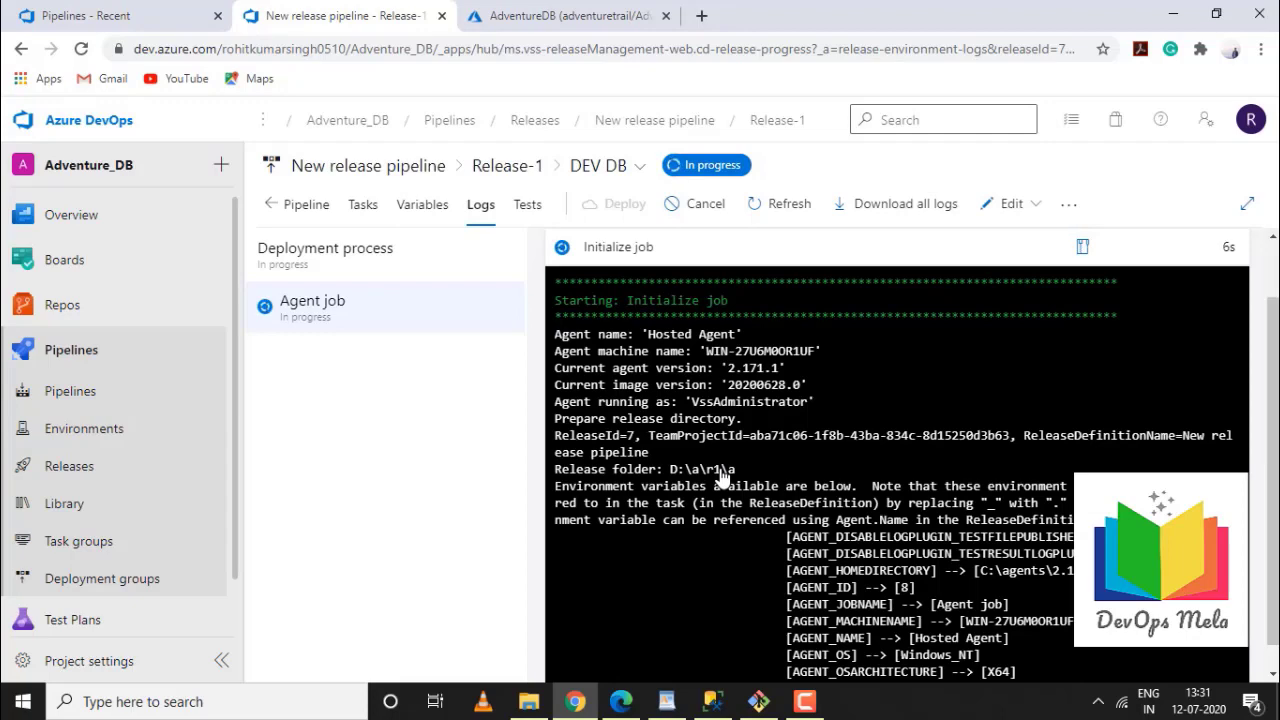
{"action": "left_click", "coordinate": [789, 203]}
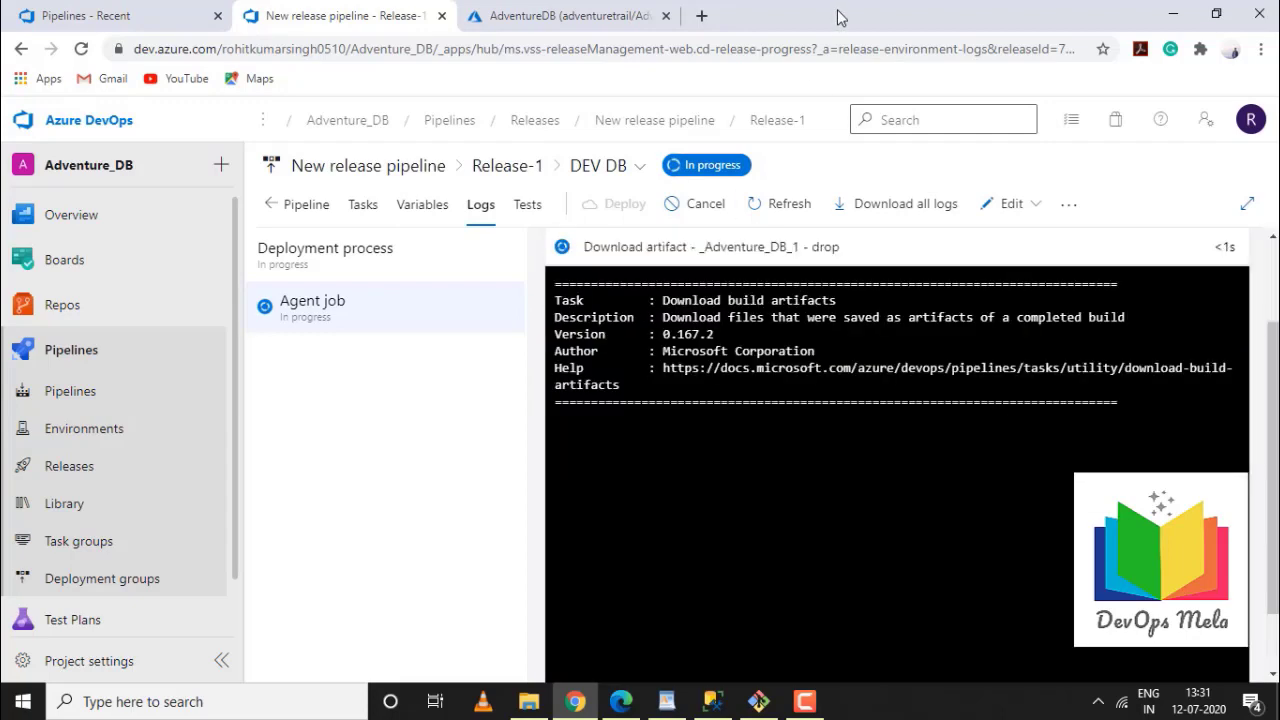
{"action": "left_click", "coordinate": [587, 16]}
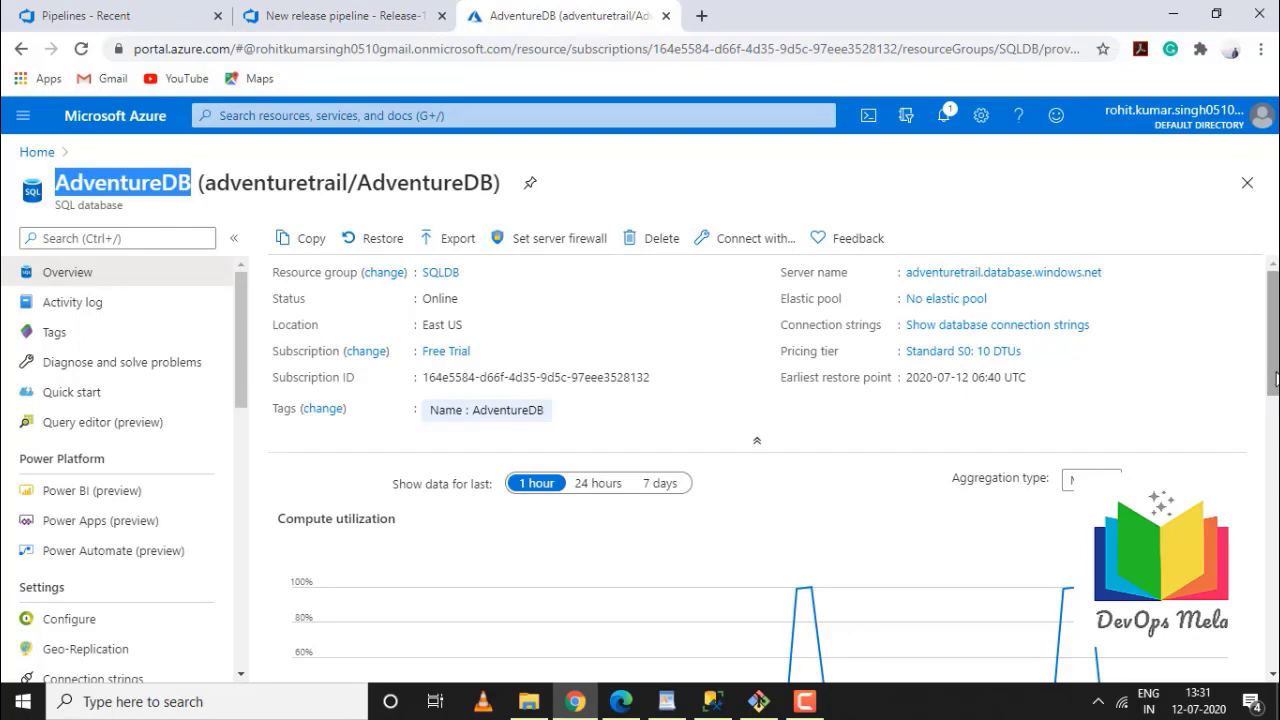
Open AdventureDB's compute utilization Metrics, then return to the Dacpac task's publishing log
{"action": "left_click_drag", "start_coordinate": [1275, 377], "coordinate": [1270, 464]}
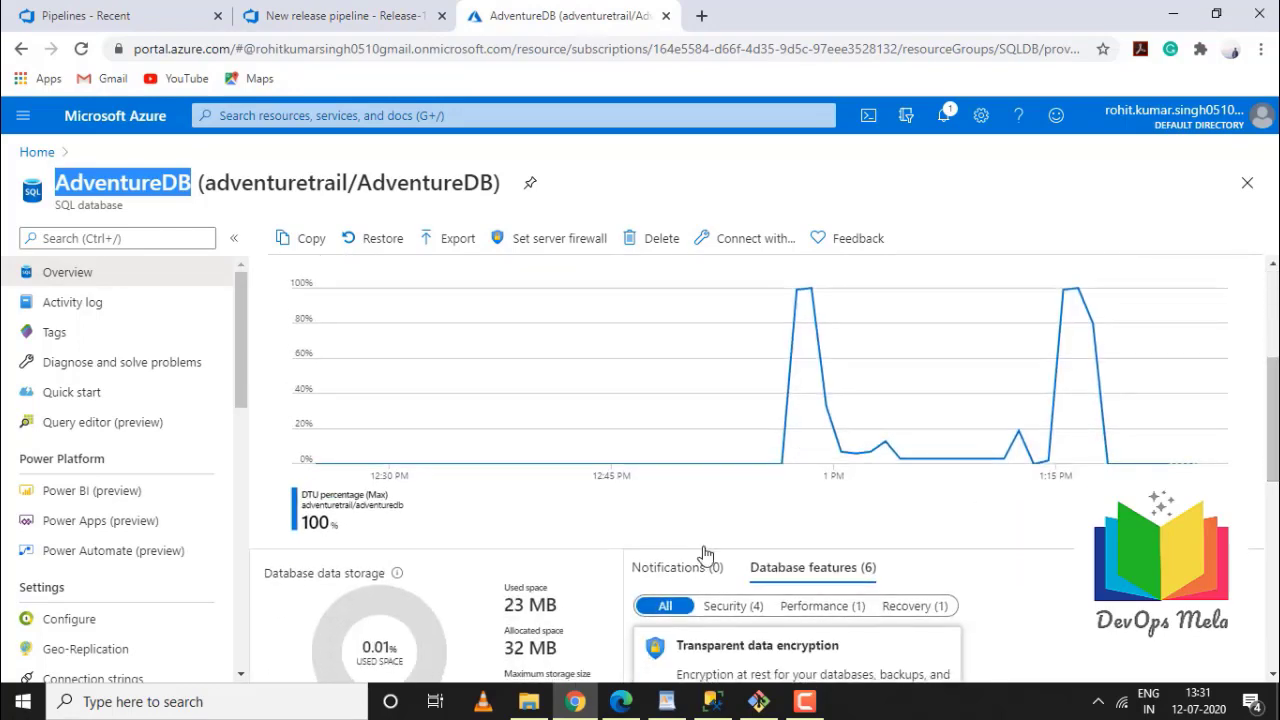
{"action": "left_click", "coordinate": [340, 526]}
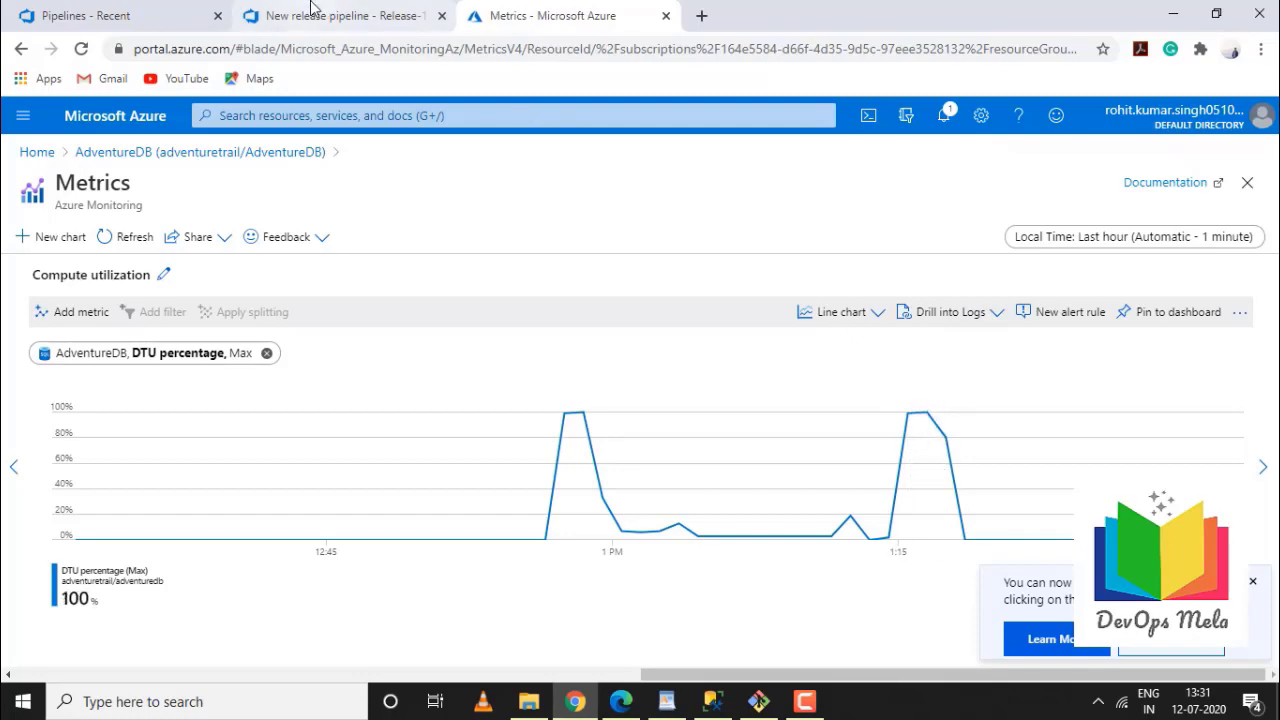
{"action": "left_click", "coordinate": [361, 14]}
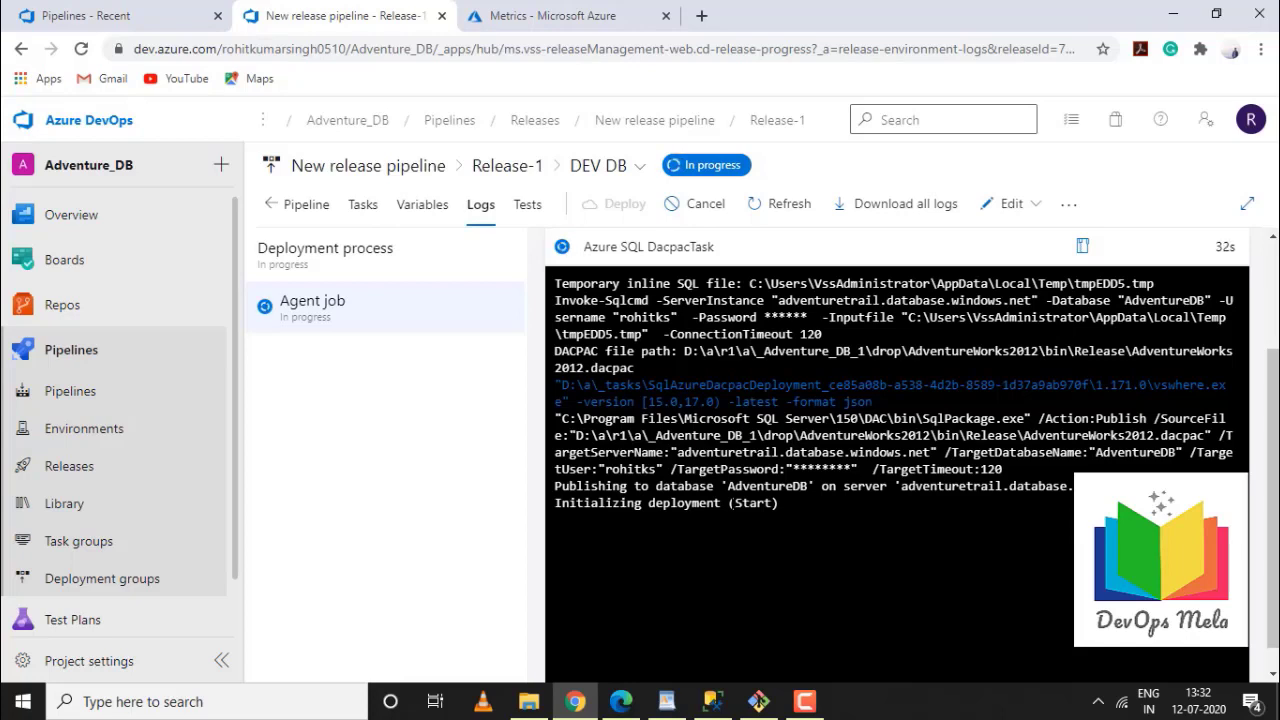
Confirm DEV DB succeeded, inspect the Finalize Job log, then check AdventureDB's DTU spike
{"action": "mouse_move", "coordinate": [815, 712]}
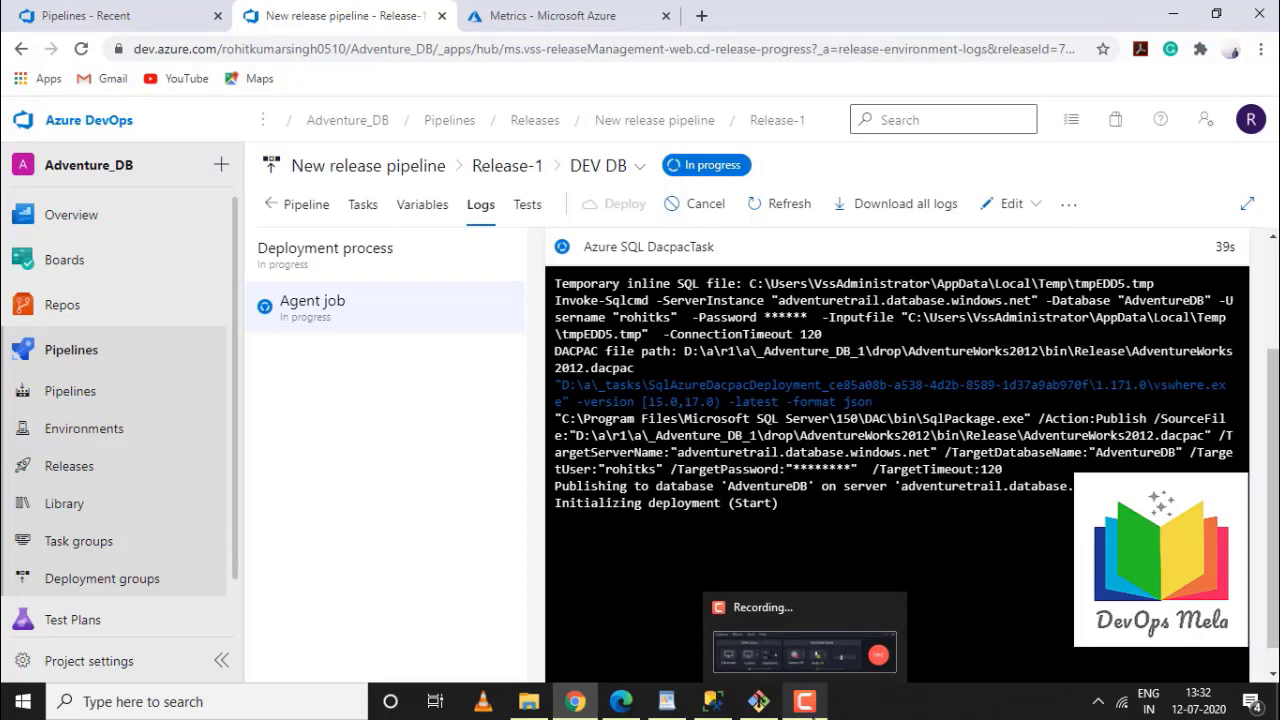
{"action": "left_click", "coordinate": [805, 701]}
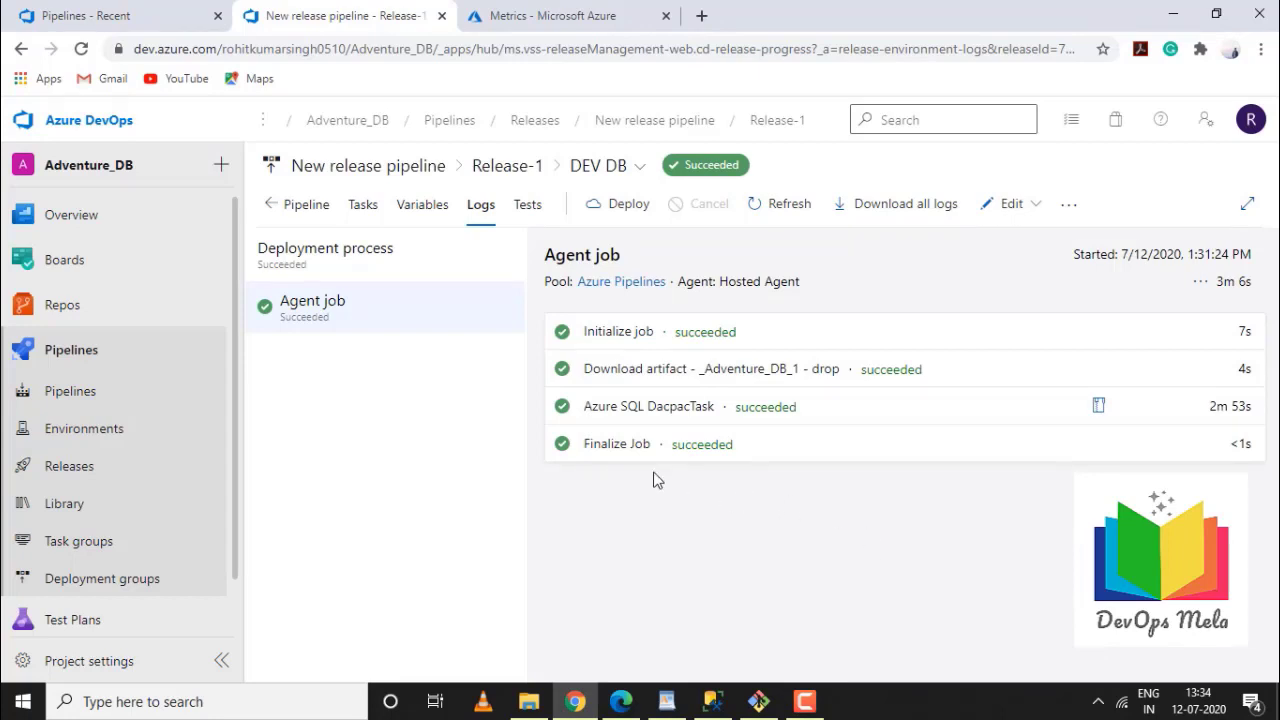
{"action": "left_click", "coordinate": [616, 446]}
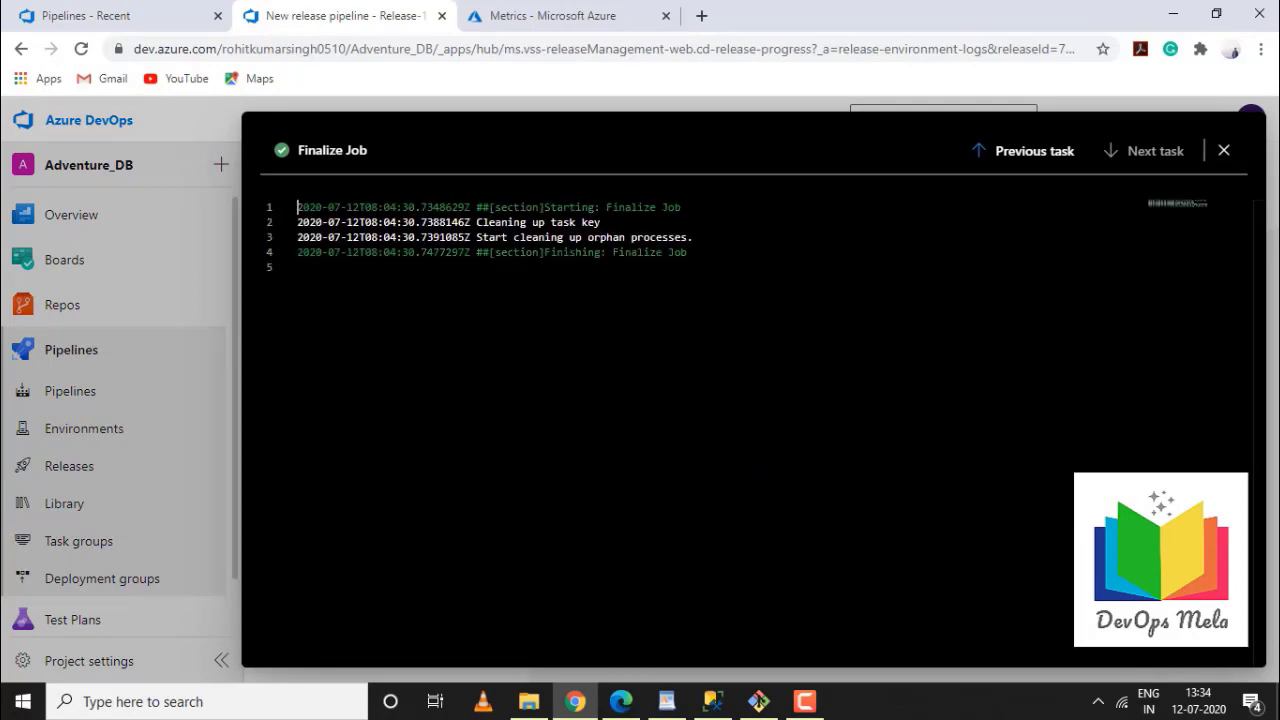
{"action": "left_click", "coordinate": [606, 28]}
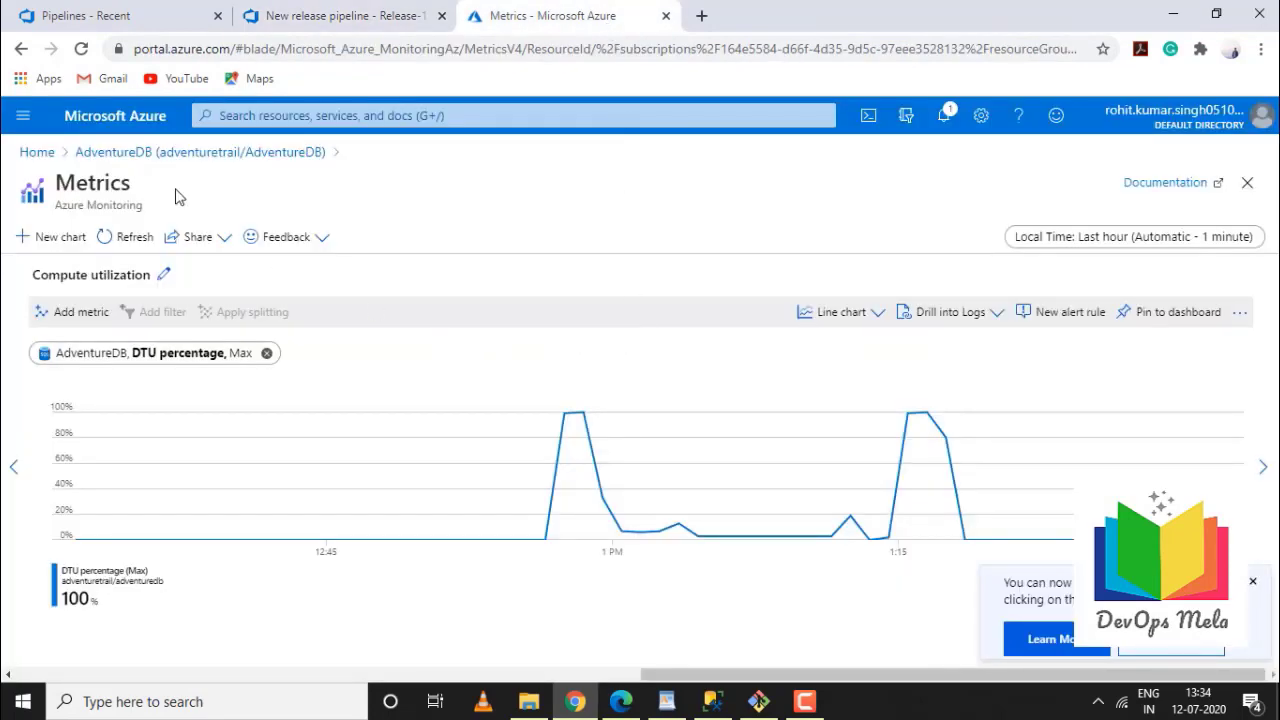
Reopen AdventureDB from the portal's Recent resources, then bring up SSMS on the adventuretrail server
{"action": "left_click", "coordinate": [131, 156]}
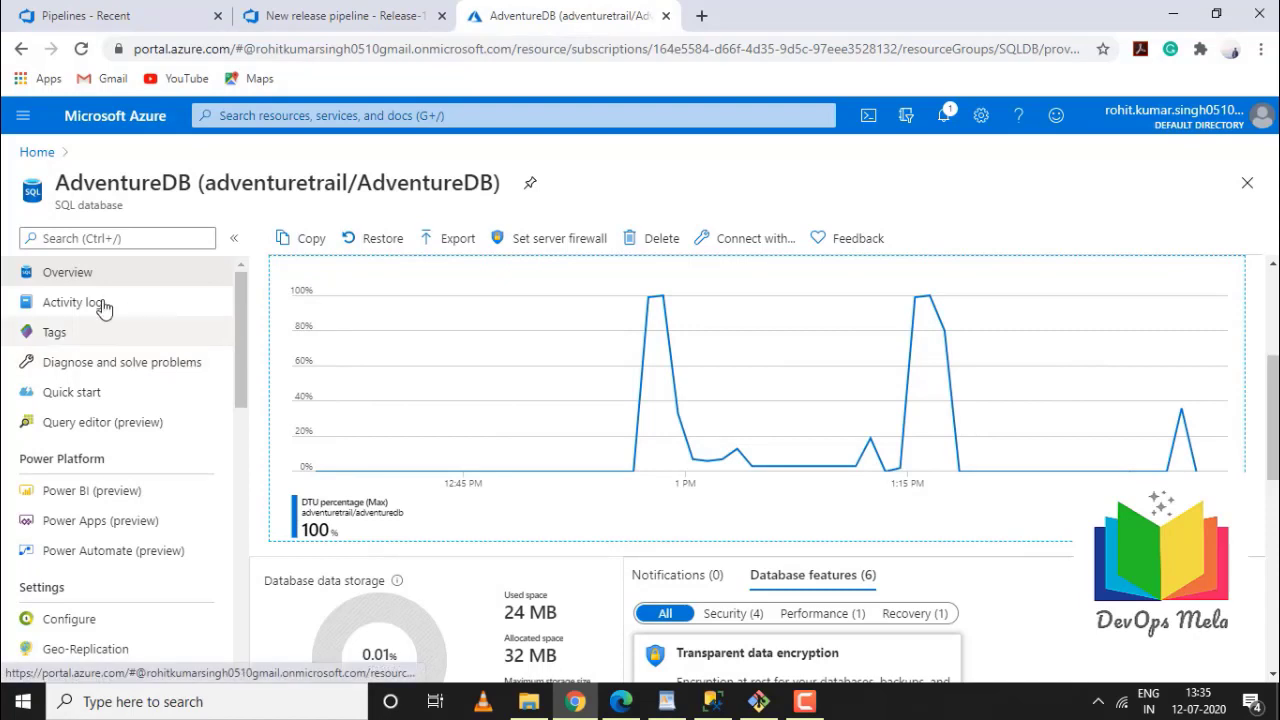
{"action": "left_click", "coordinate": [38, 152]}
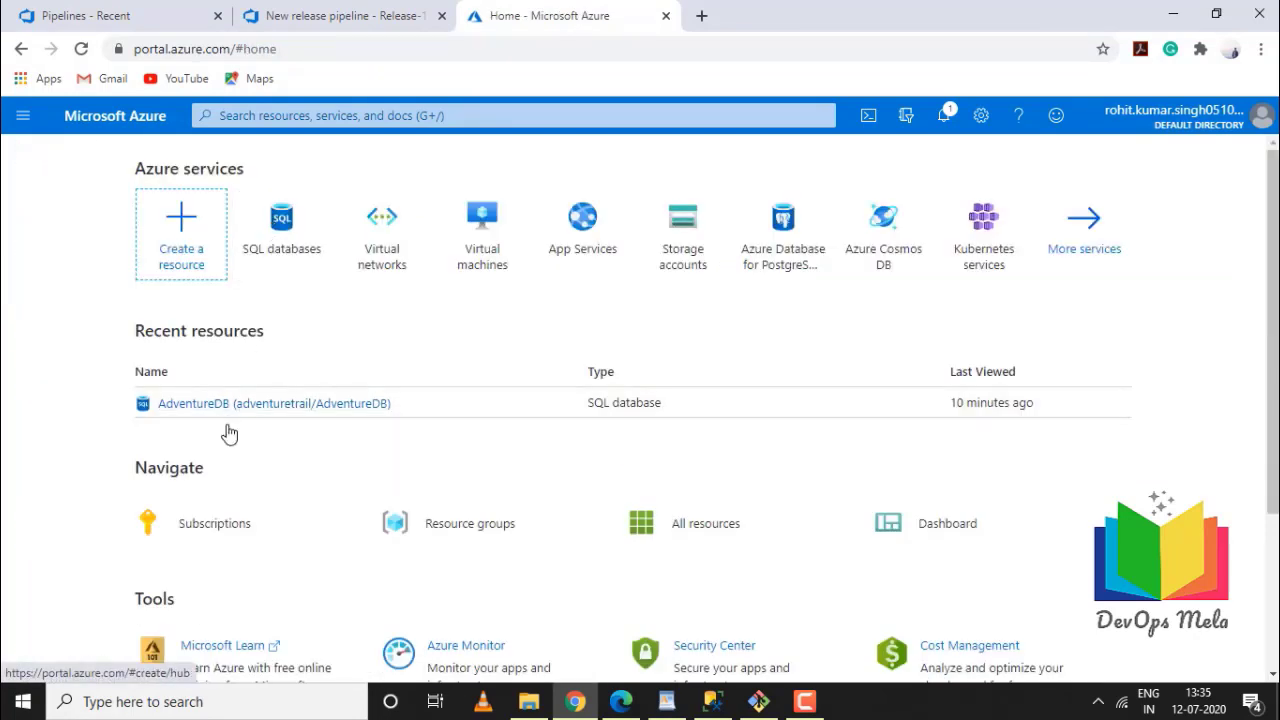
{"action": "left_click", "coordinate": [236, 405]}
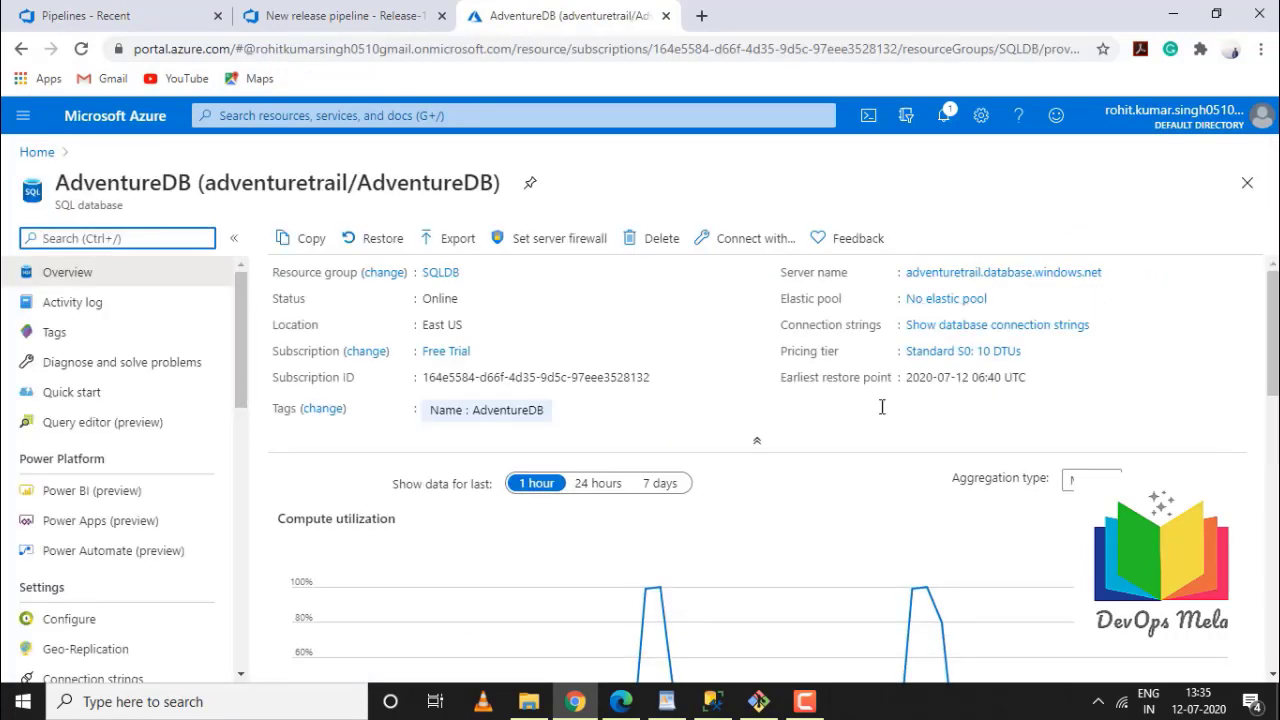
{"action": "left_click", "coordinate": [712, 702]}
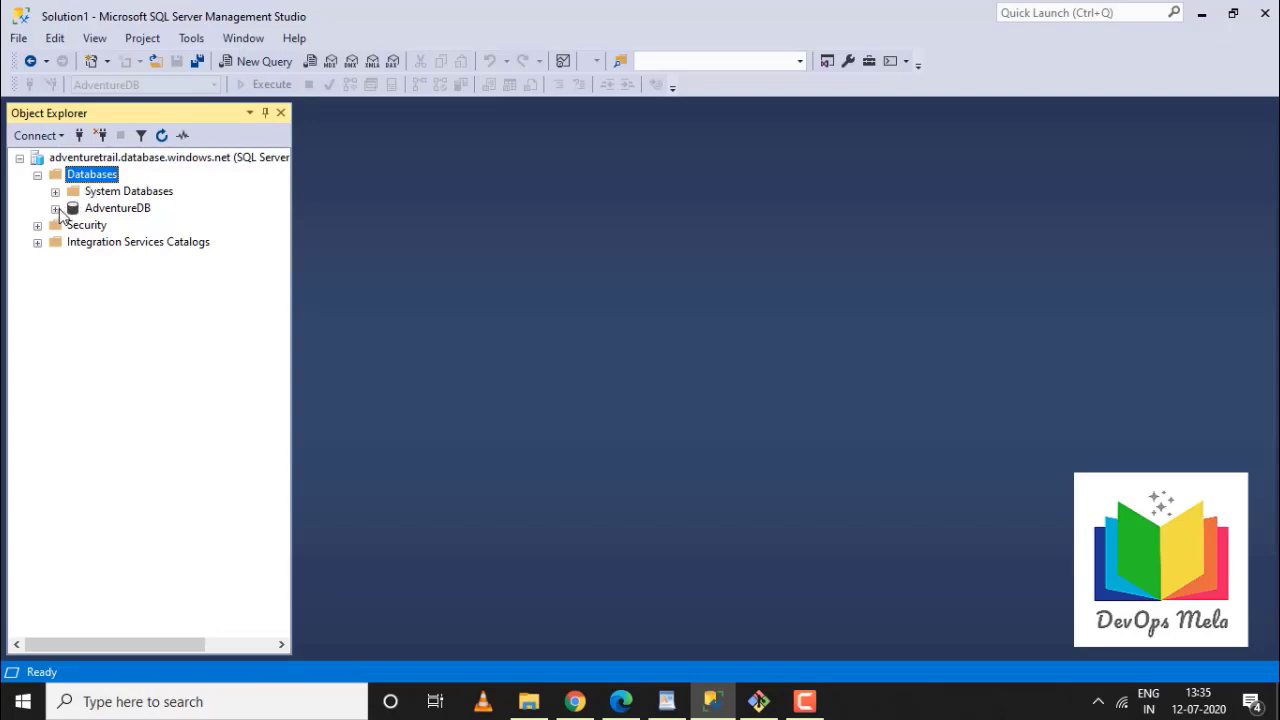
Browse AdventureDB's tables to Person.ContactType, then open the Azure_devops_CICD notes in WordPad
{"action": "left_click", "coordinate": [56, 209]}
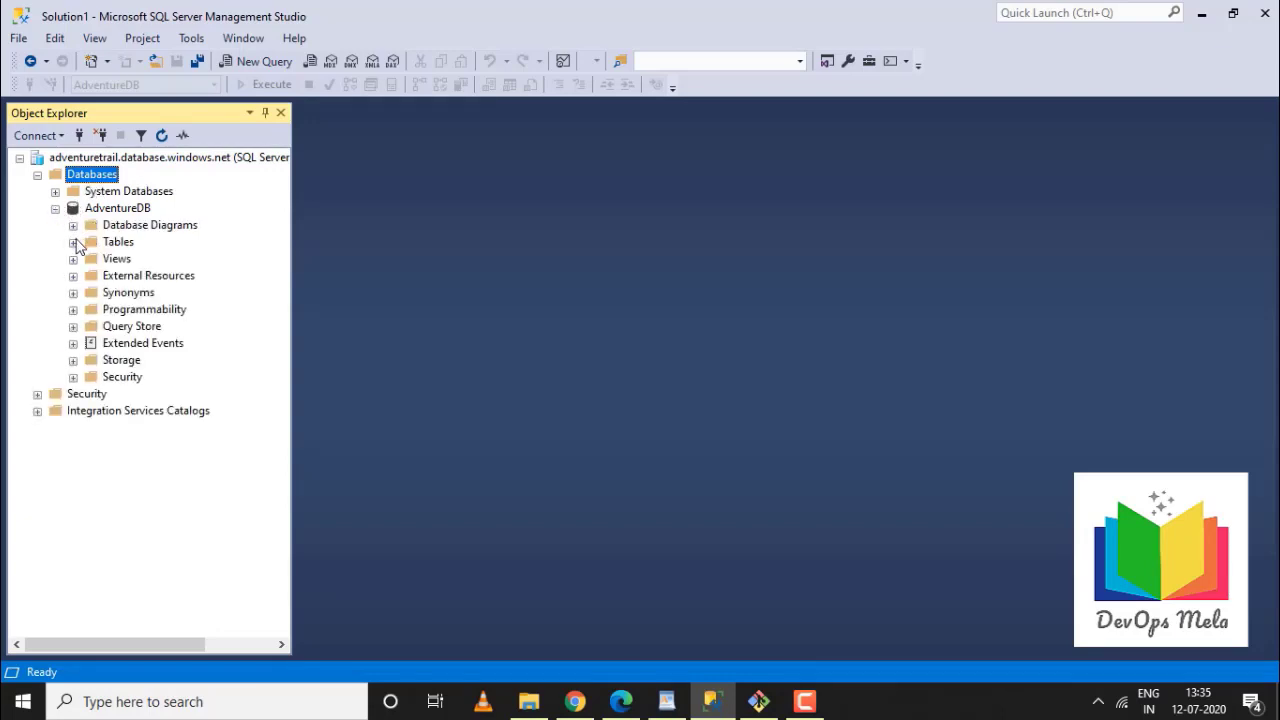
{"action": "left_click", "coordinate": [73, 242]}
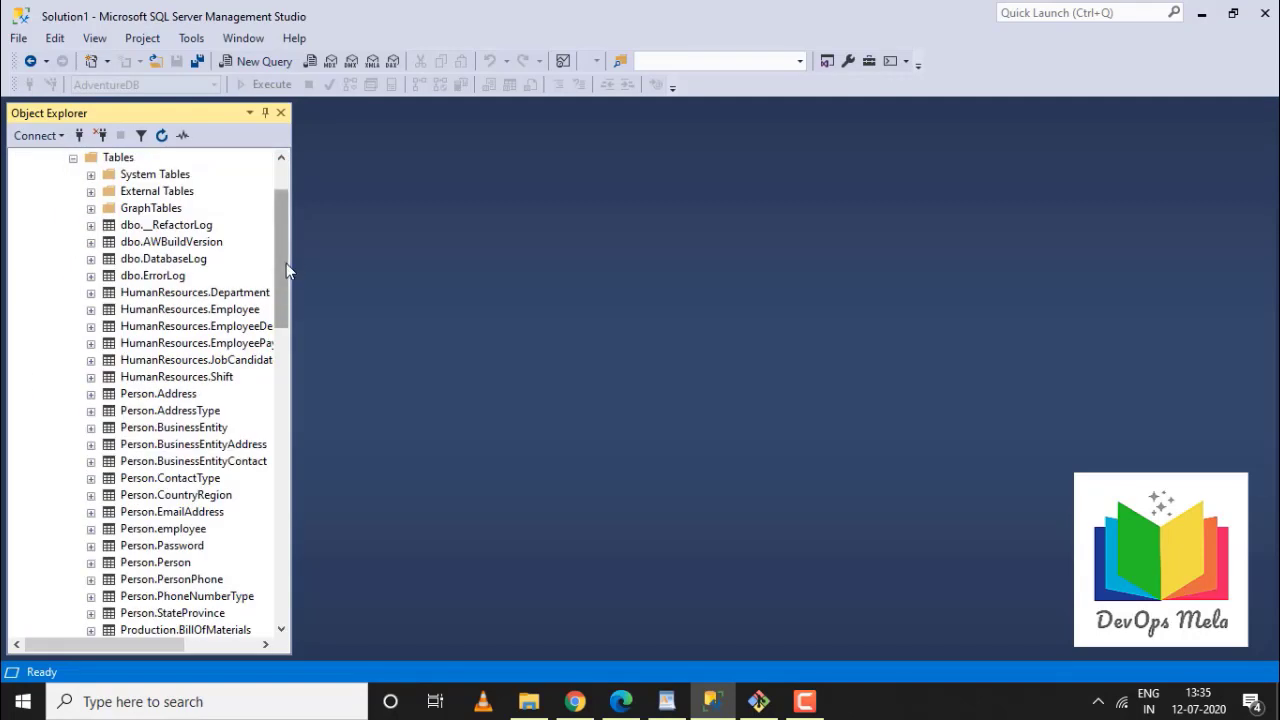
{"action": "left_click_drag", "start_coordinate": [283, 264], "coordinate": [278, 313]}
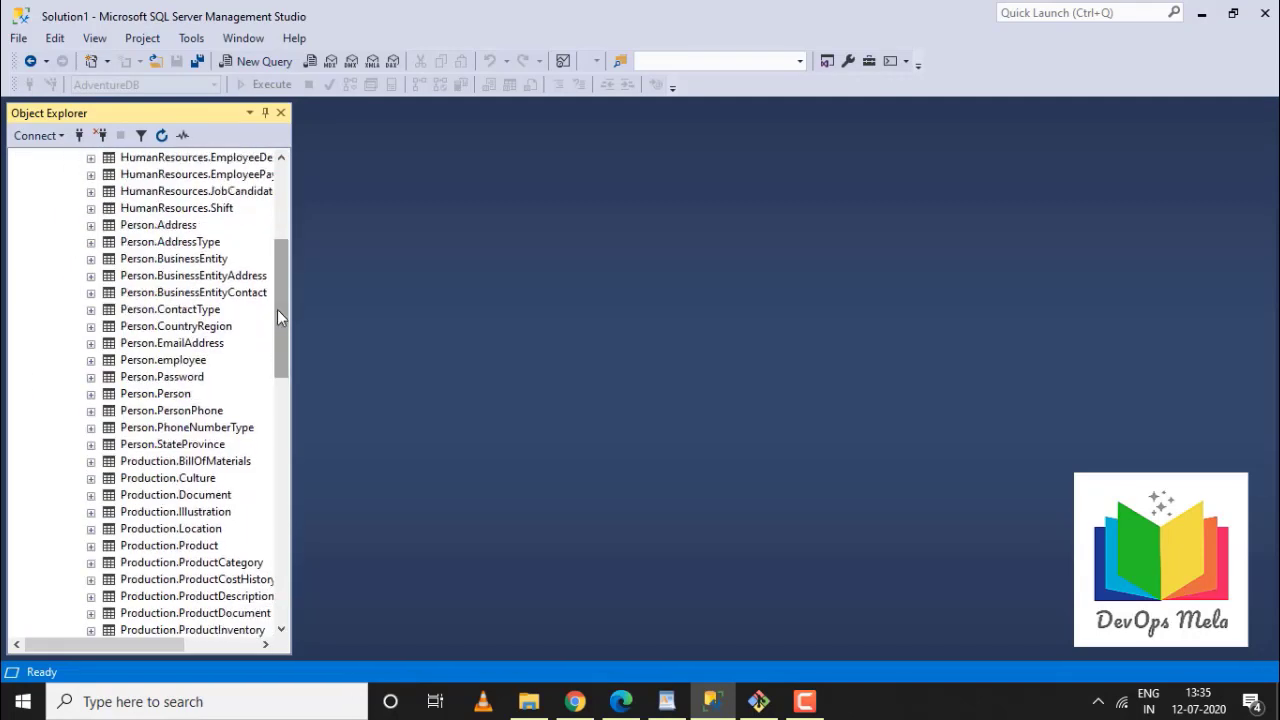
{"action": "left_click", "coordinate": [166, 312]}
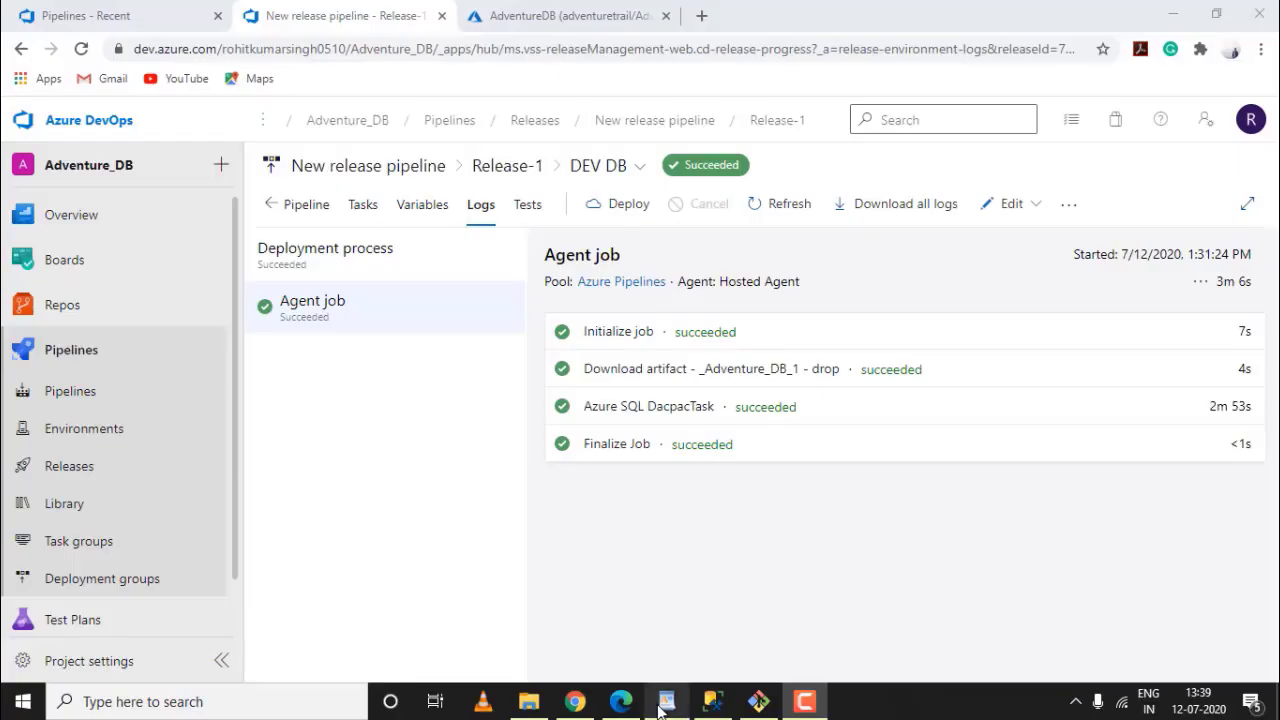
{"action": "left_click", "coordinate": [662, 705]}
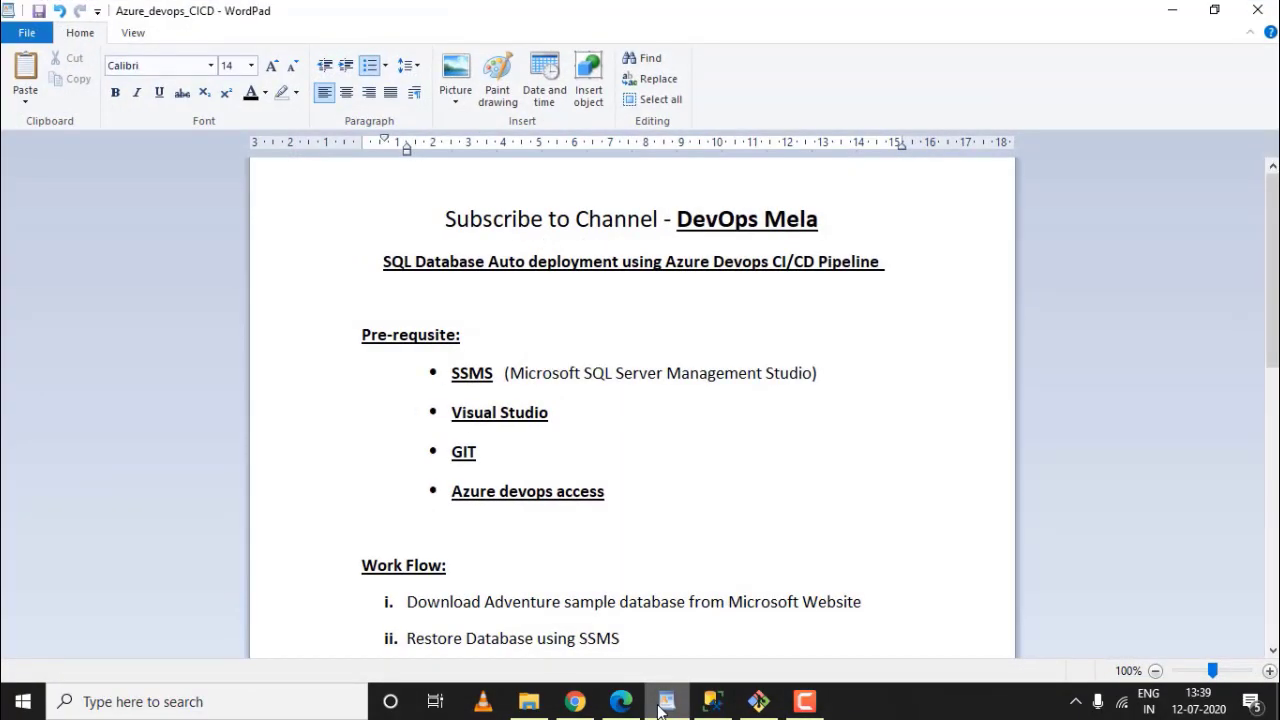